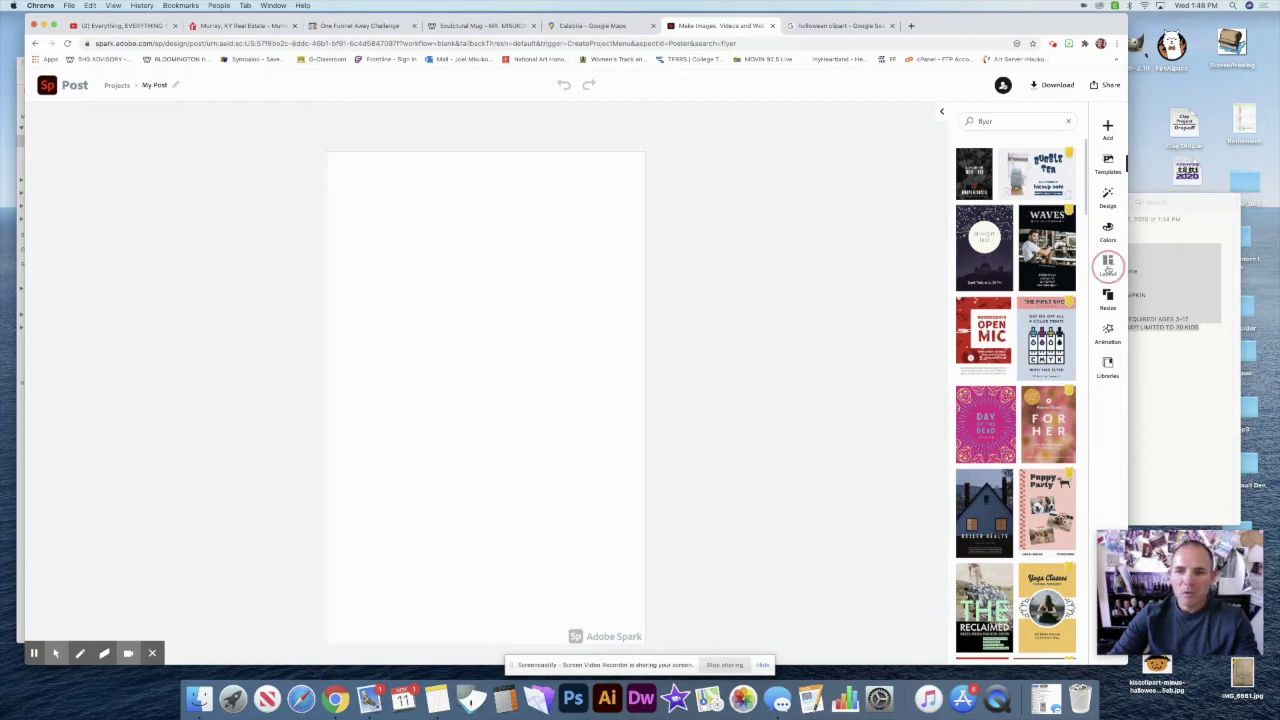
Apply the grid layout with two equal sections stacked vertically to the blank flyer page
click(1107, 266)
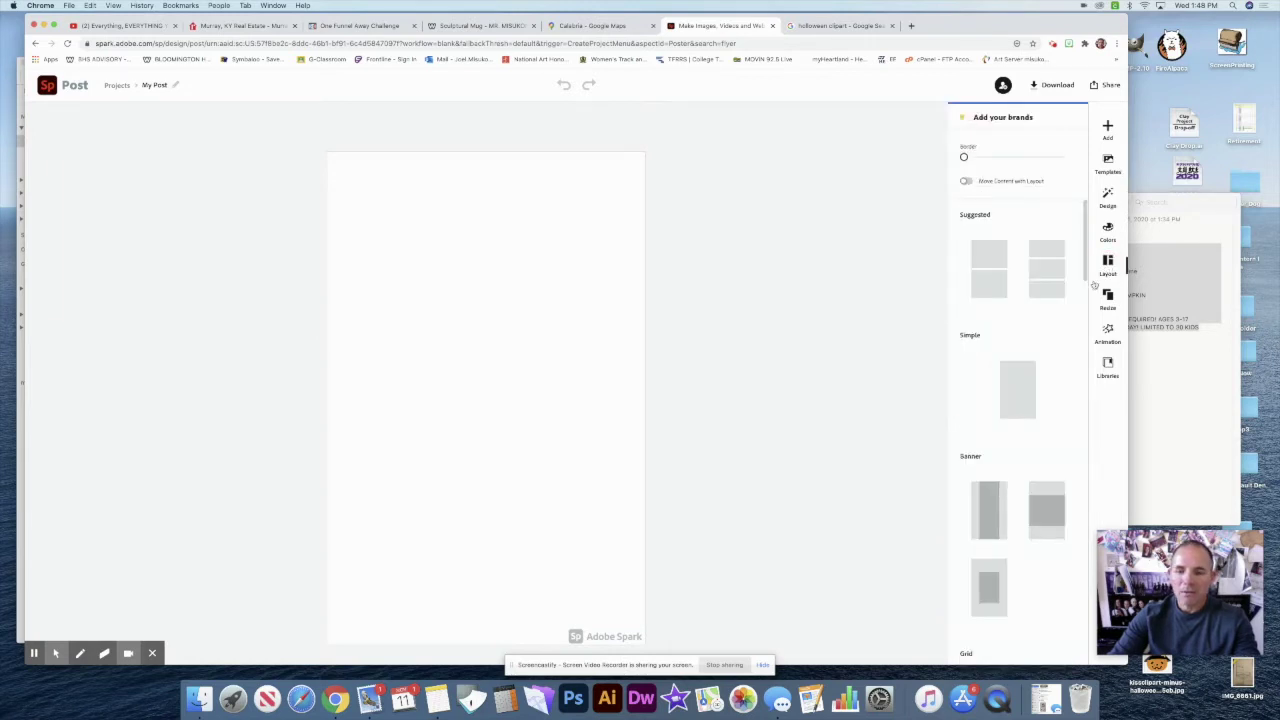
scroll(1050, 368, down, 3)
scroll(1054, 370, down, 1)
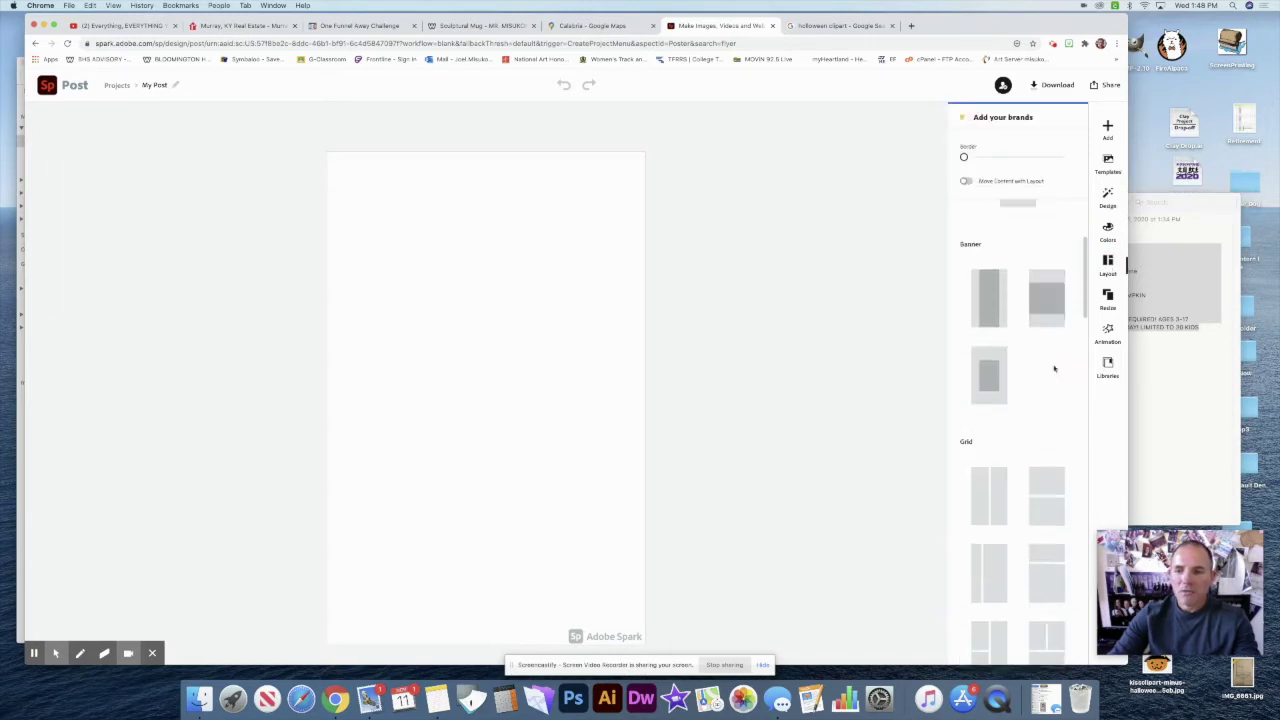
click(1047, 500)
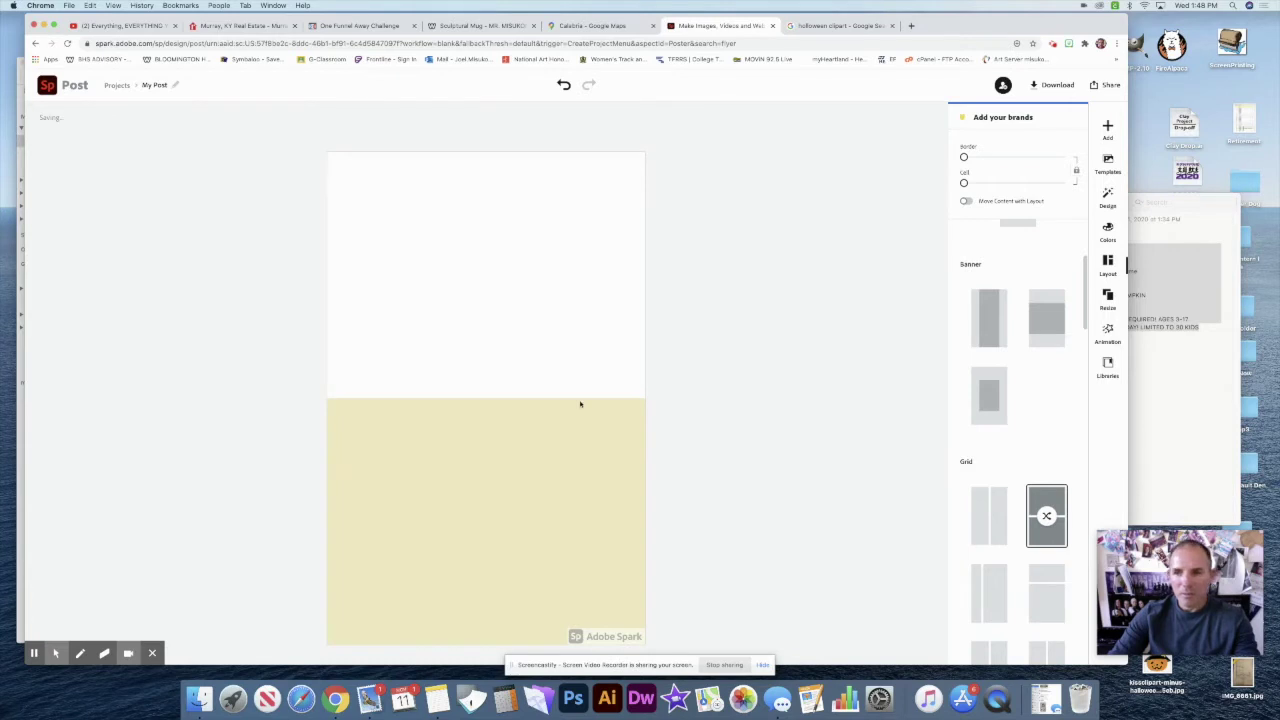
Apply the second Decorative colour palette, with orange, red and green tones, to the flyer
click(1107, 232)
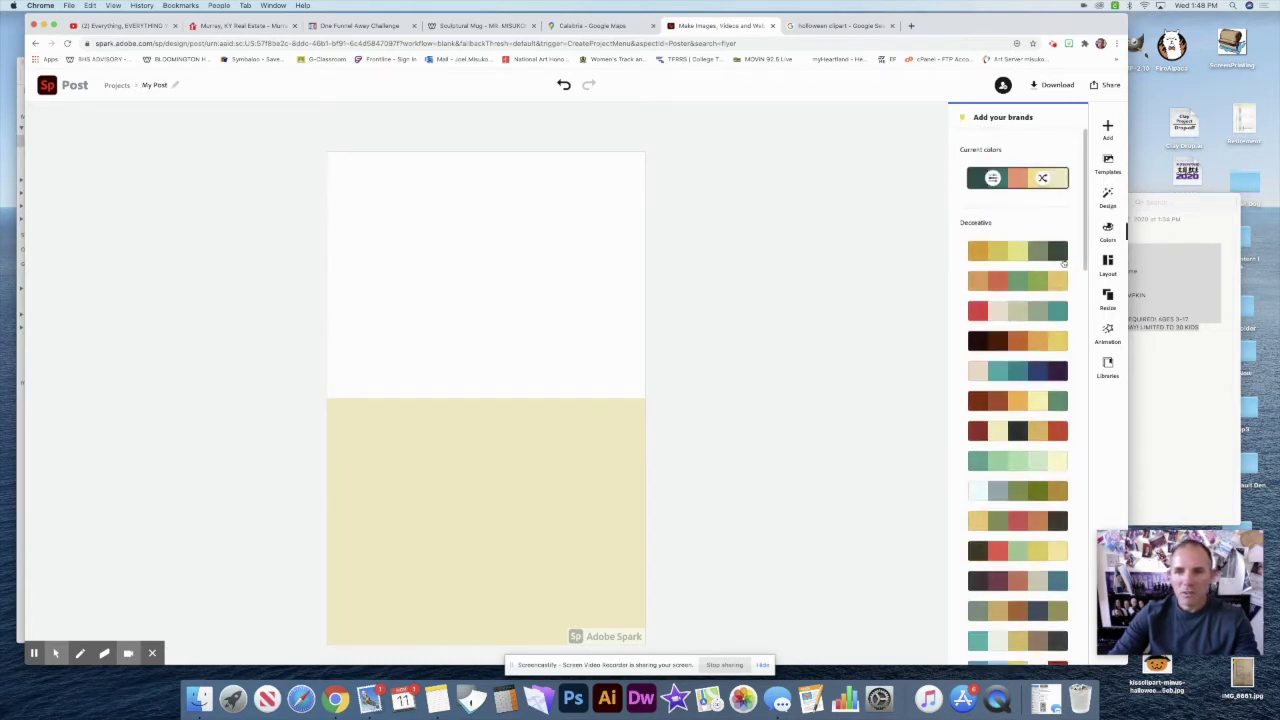
click(977, 252)
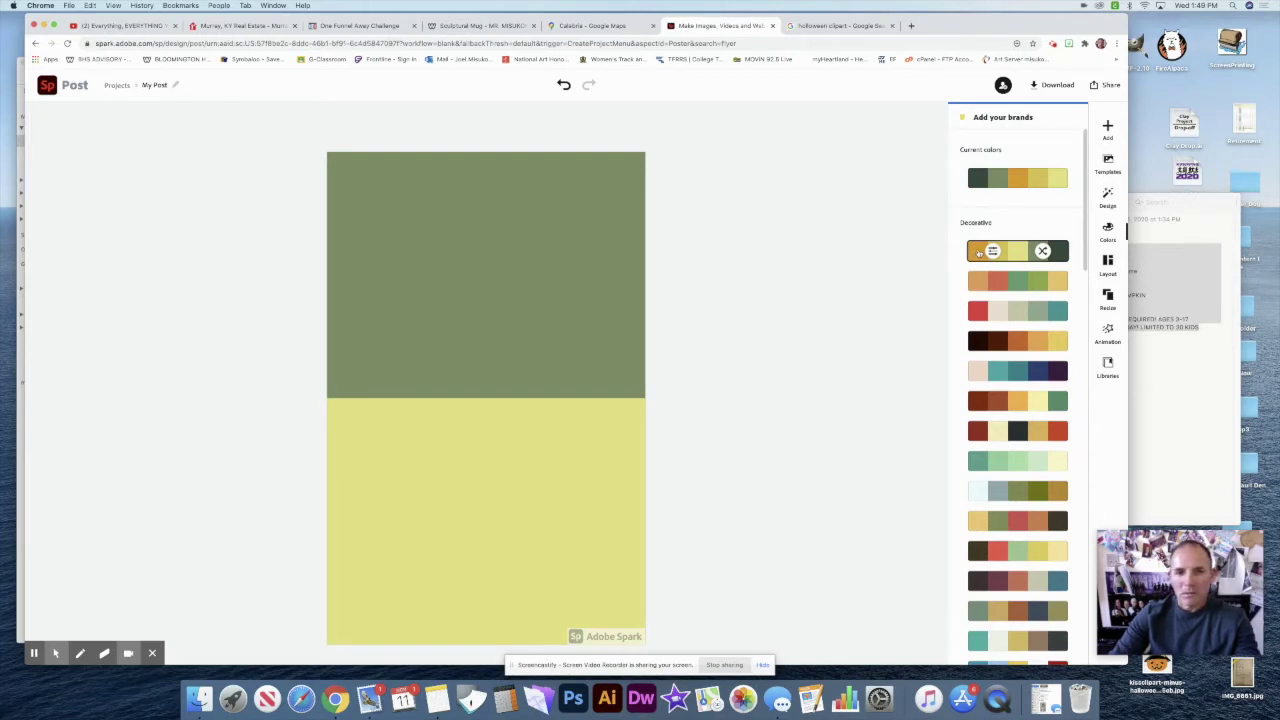
click(980, 282)
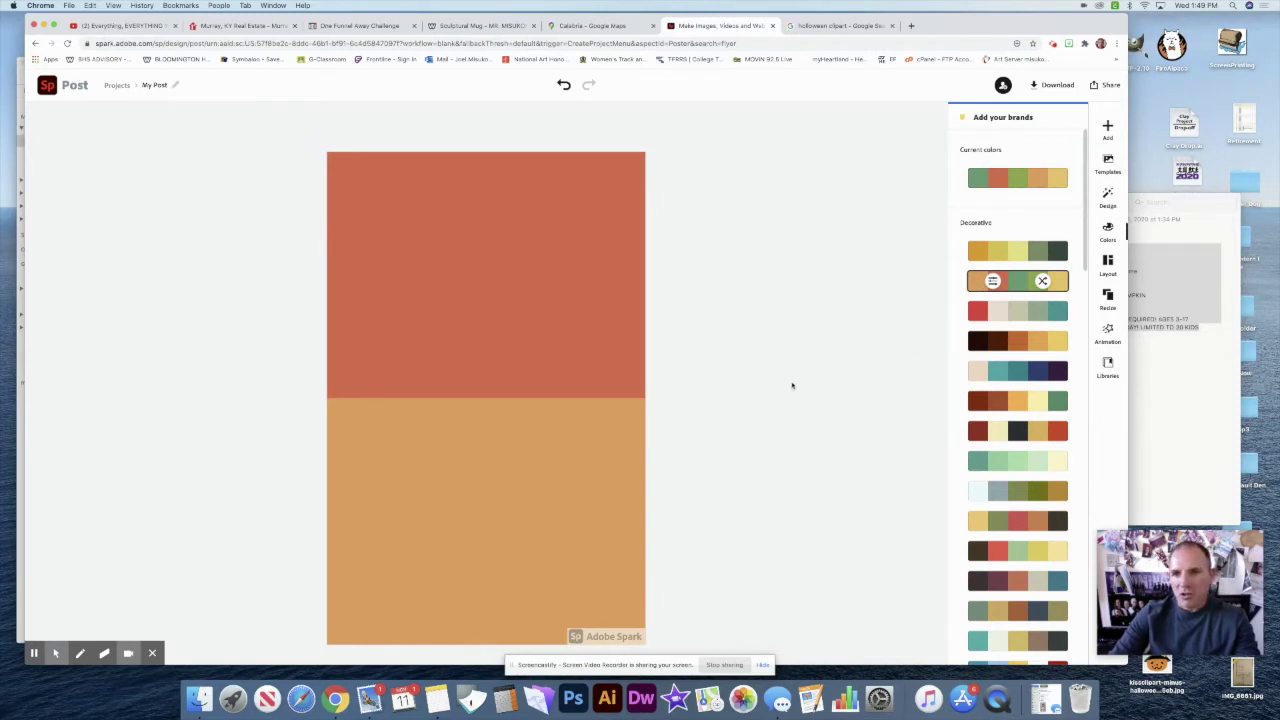
Recolour the upper section by sampling the lower section's orange with the eyedropper, and save the colour
click(588, 345)
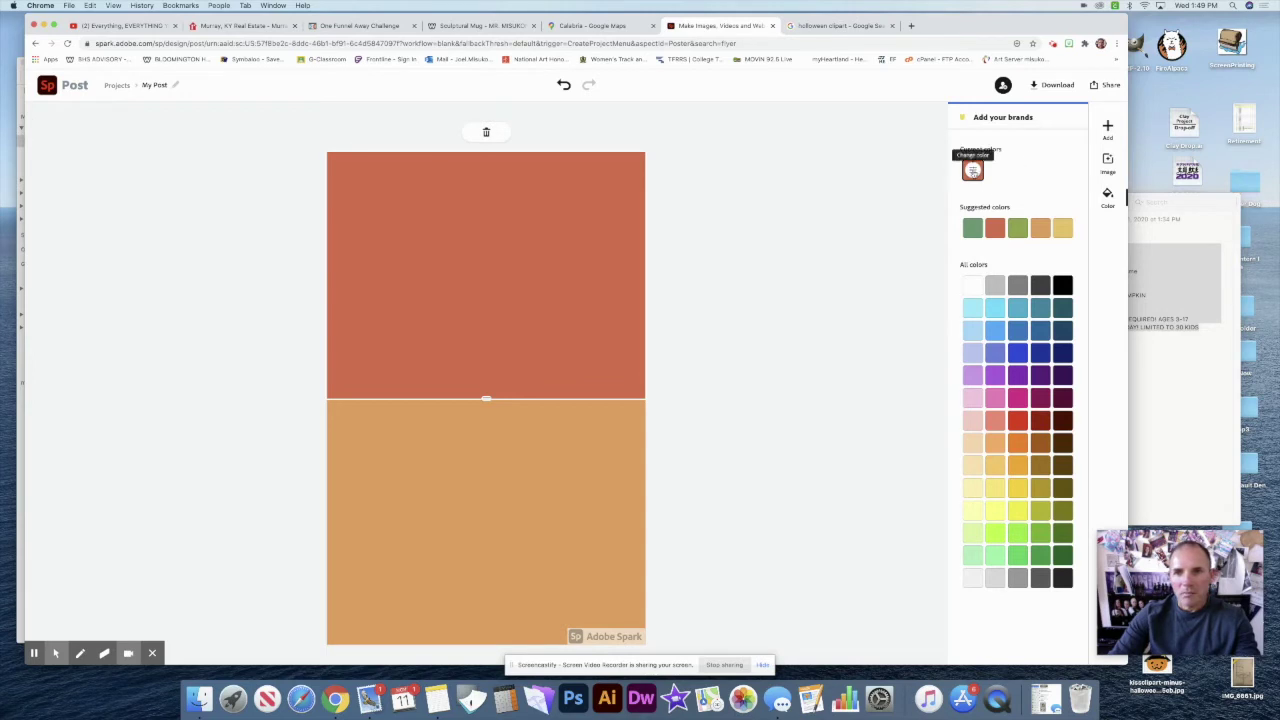
click(973, 170)
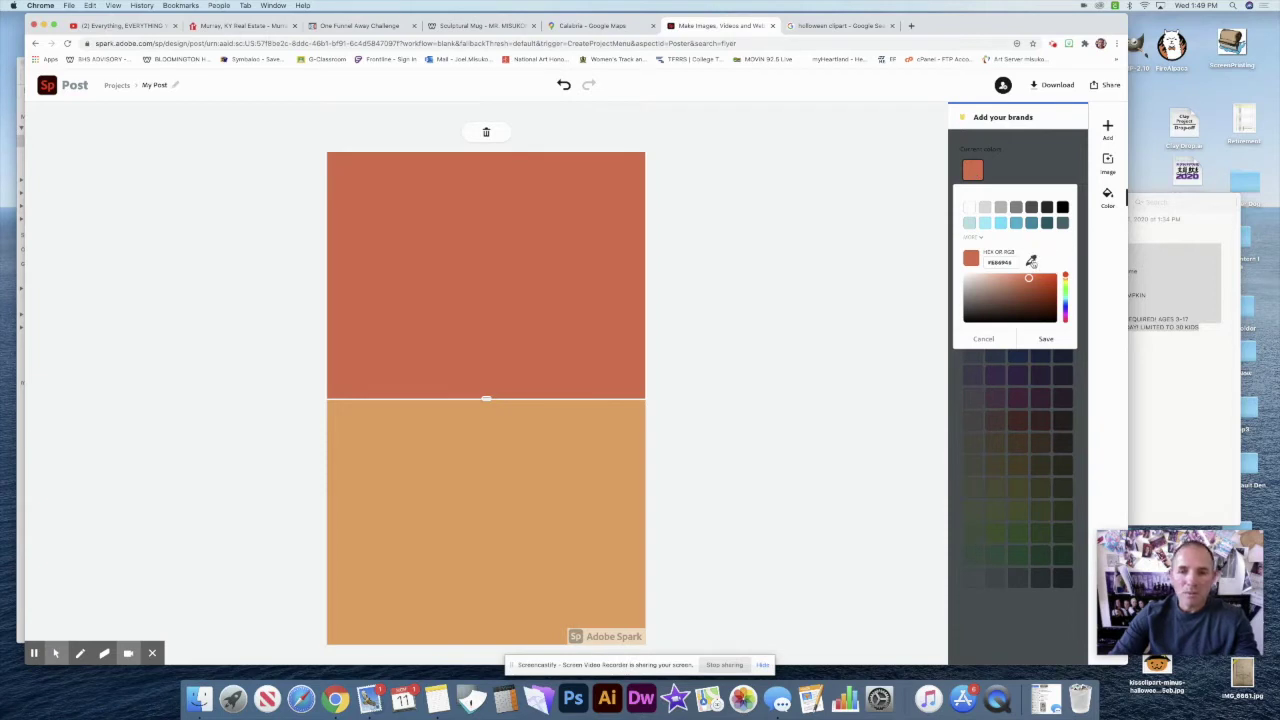
click(1031, 261)
click(489, 489)
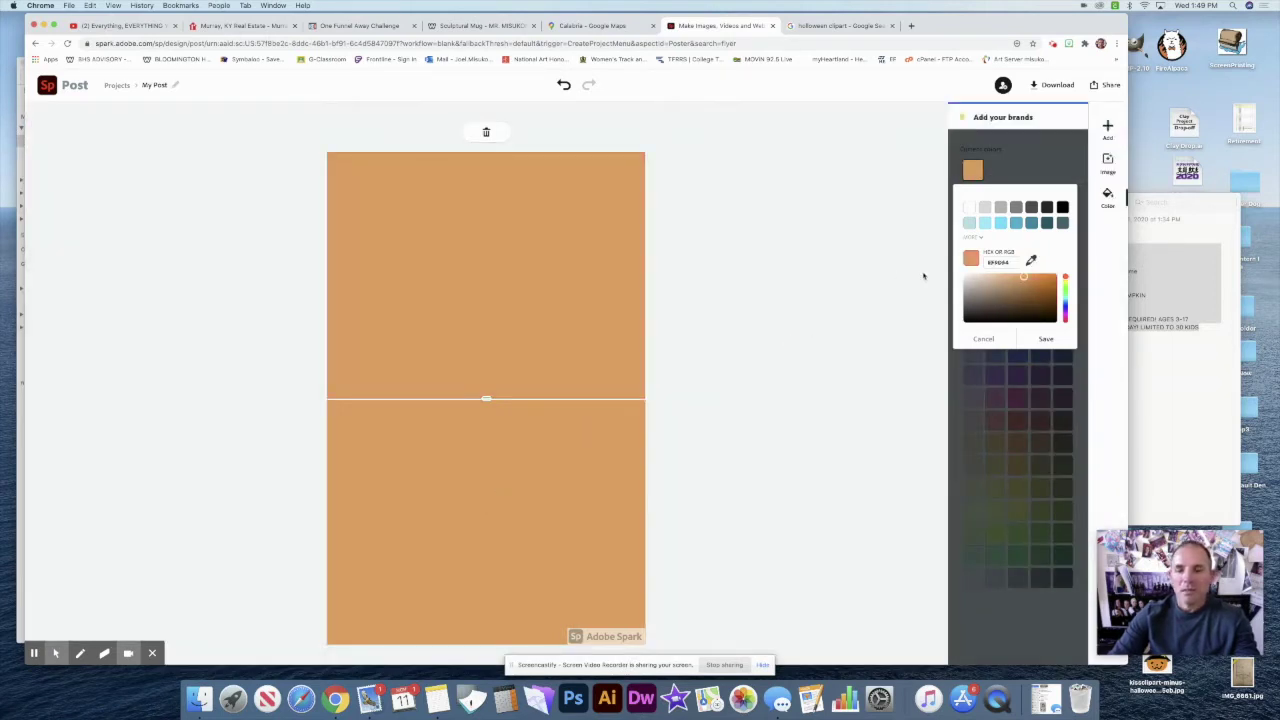
click(1045, 339)
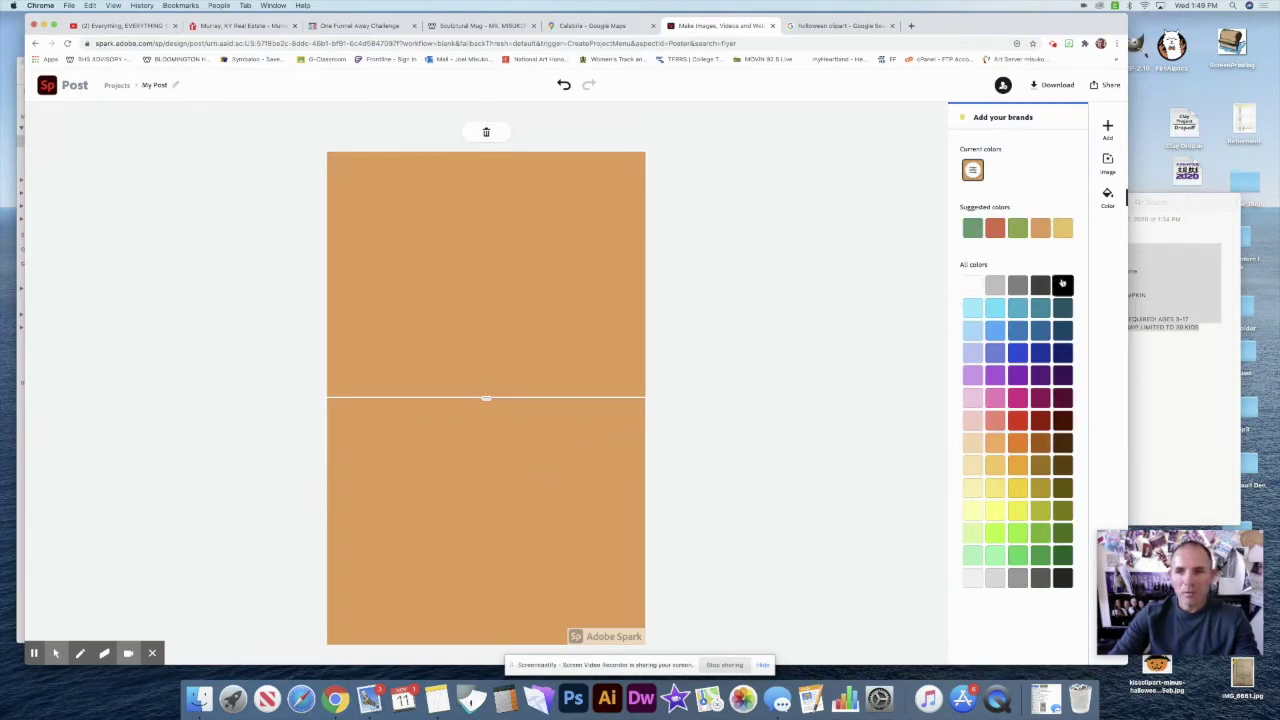
Fill the lower section with black and move the divider down so it covers about the bottom quarter of the page
click(973, 171)
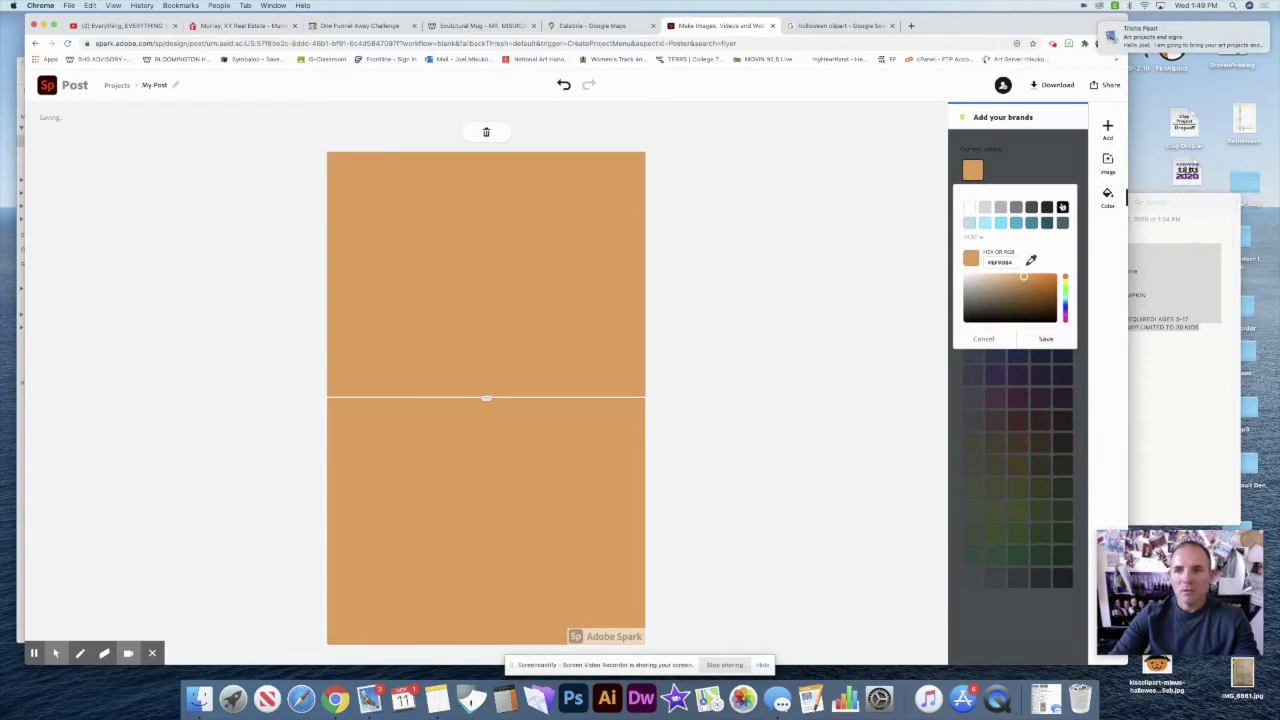
click(1062, 207)
drag(486, 399, 489, 517)
click(707, 472)
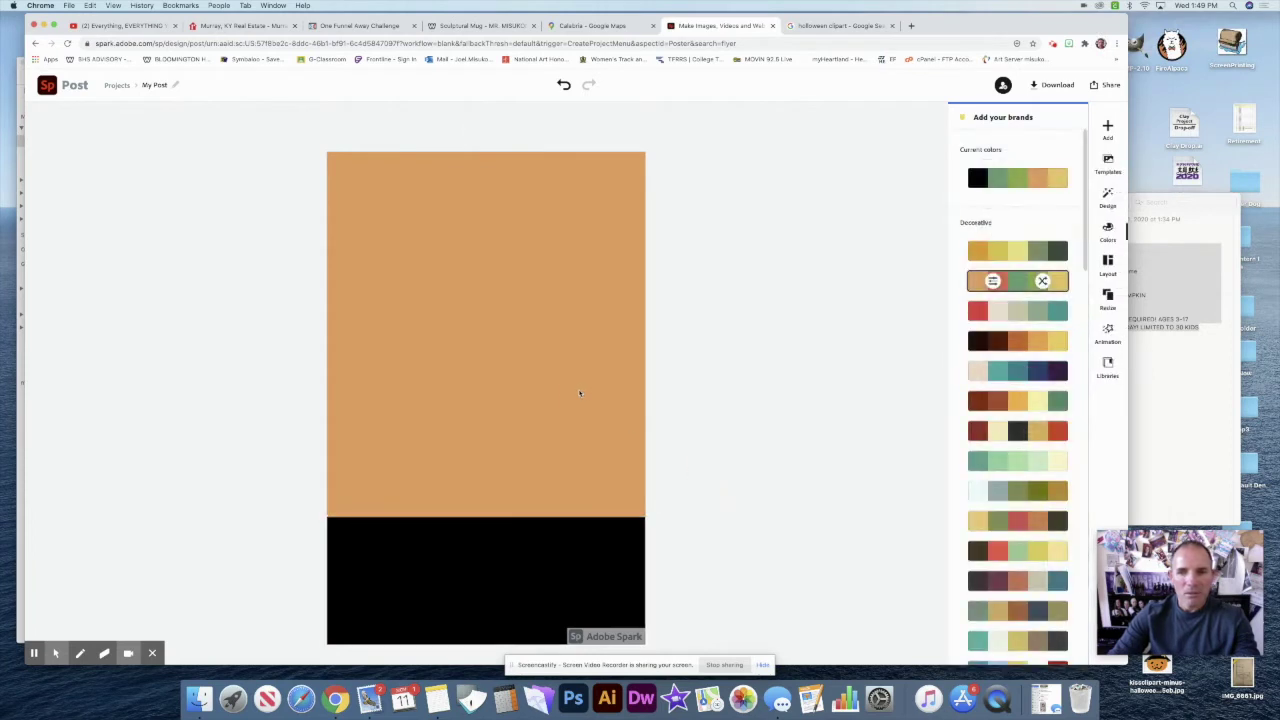
Fill the flyer's upper section with a brighter yellow-orange from the full colour set
click(579, 393)
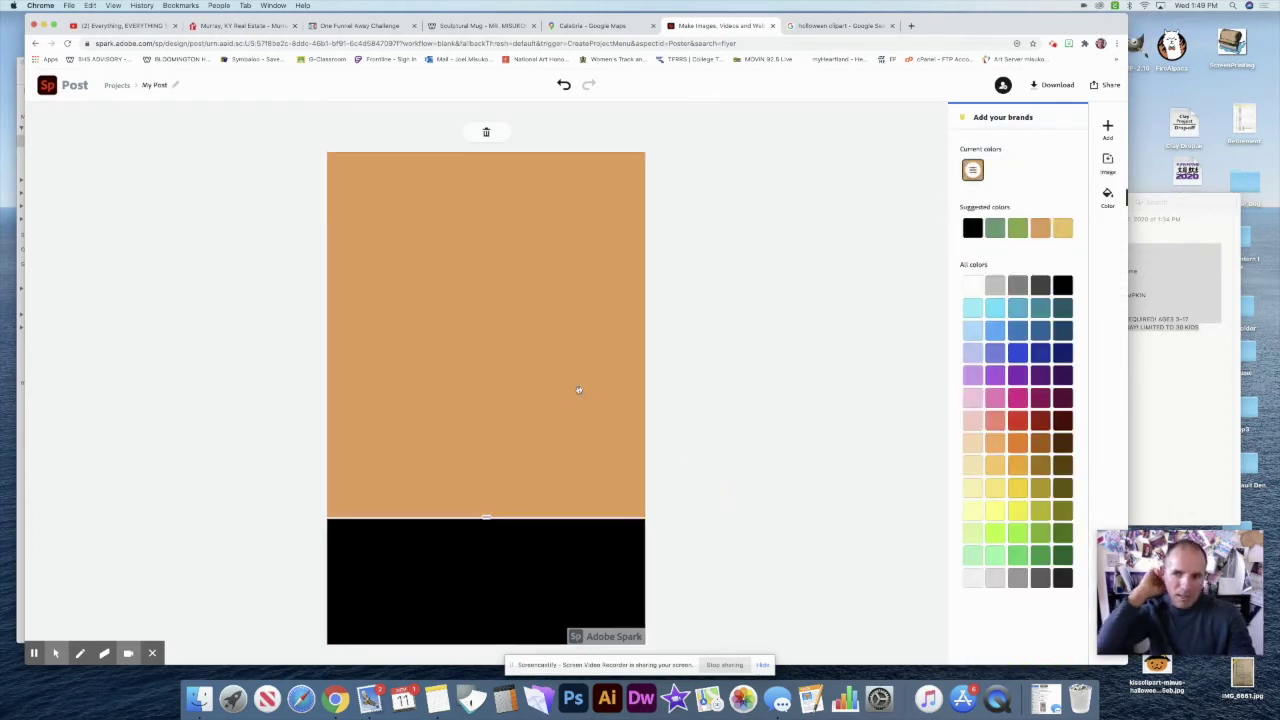
click(1018, 465)
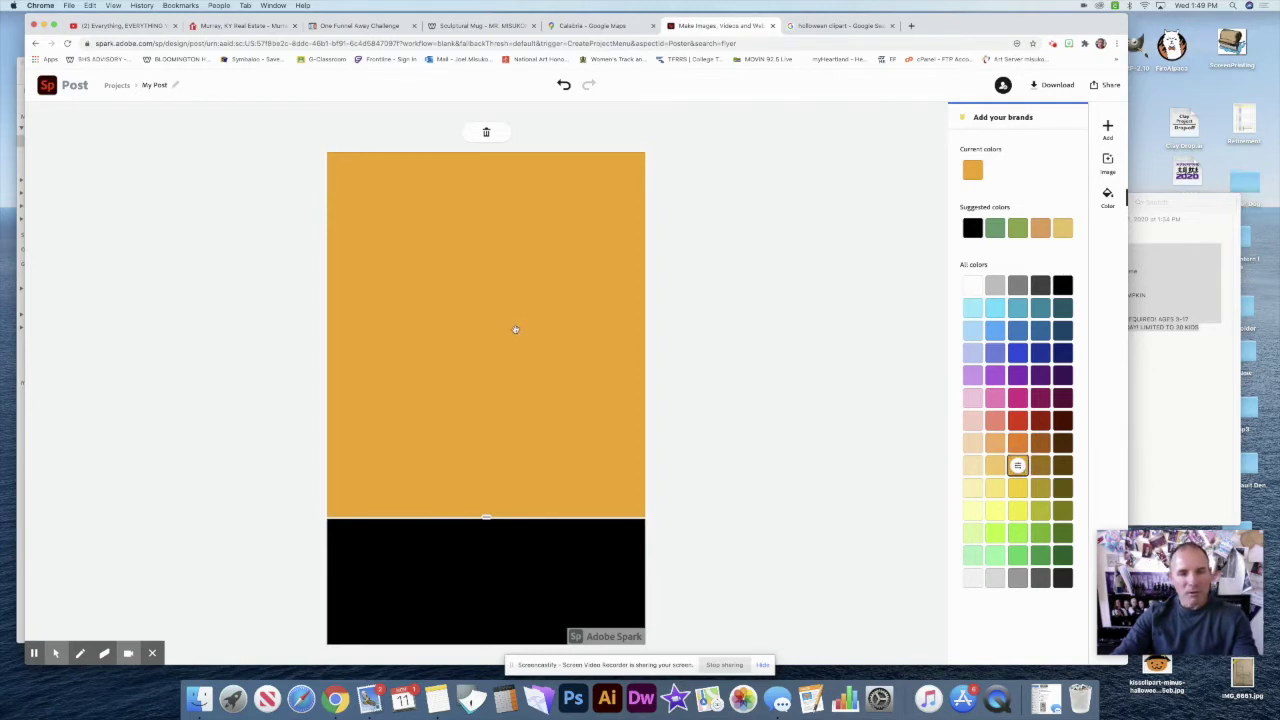
click(733, 370)
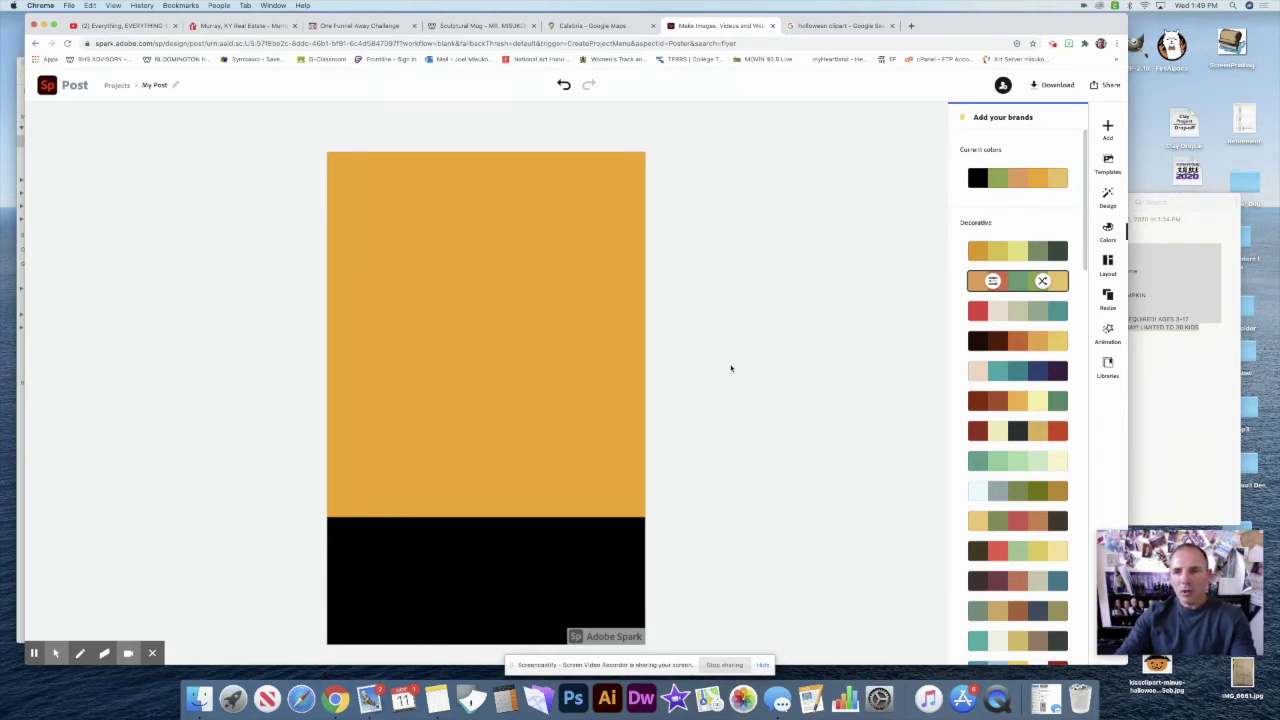
Add a new text object reading "Pumpkin Carving" to the flyer
click(1107, 126)
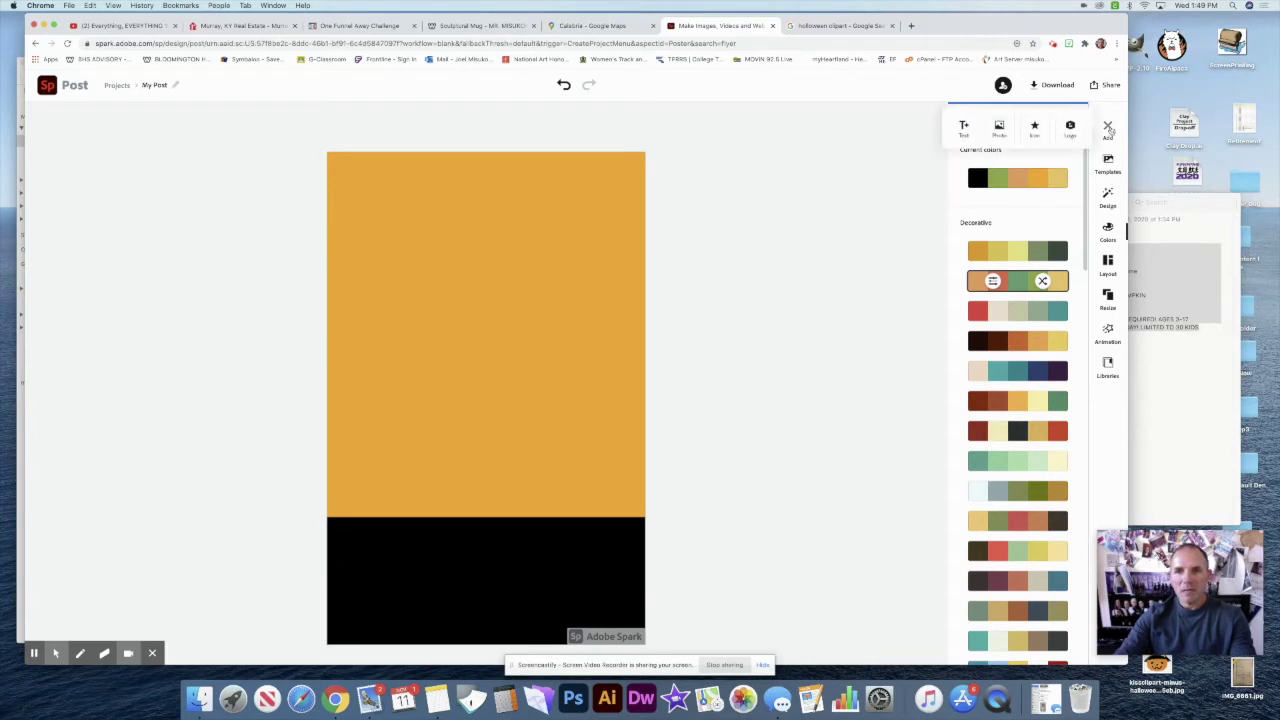
click(963, 127)
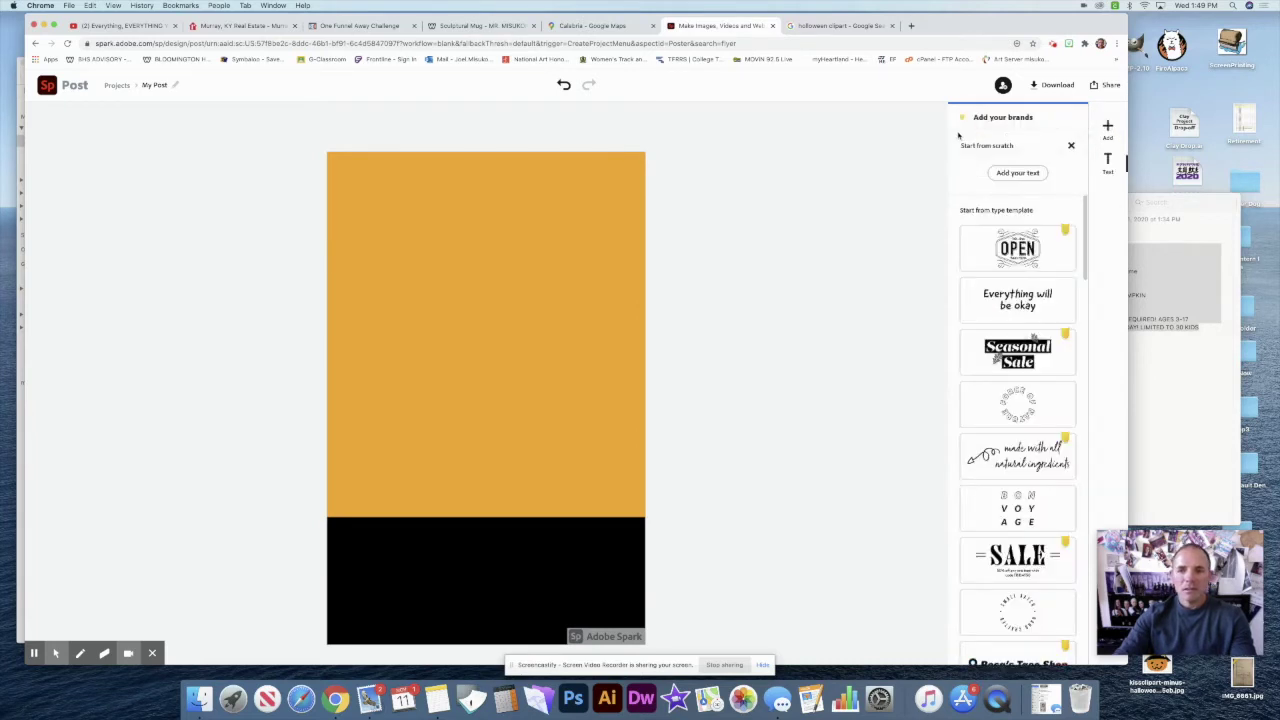
click(1018, 173)
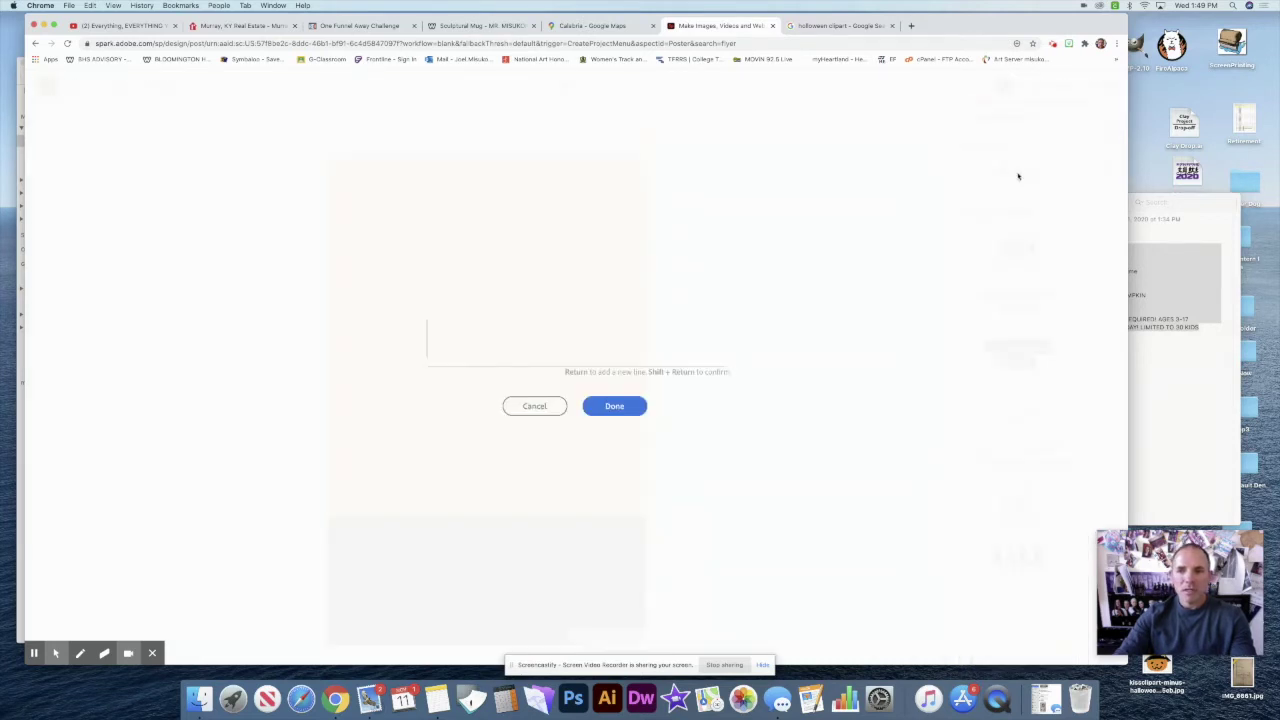
text(Pupm)
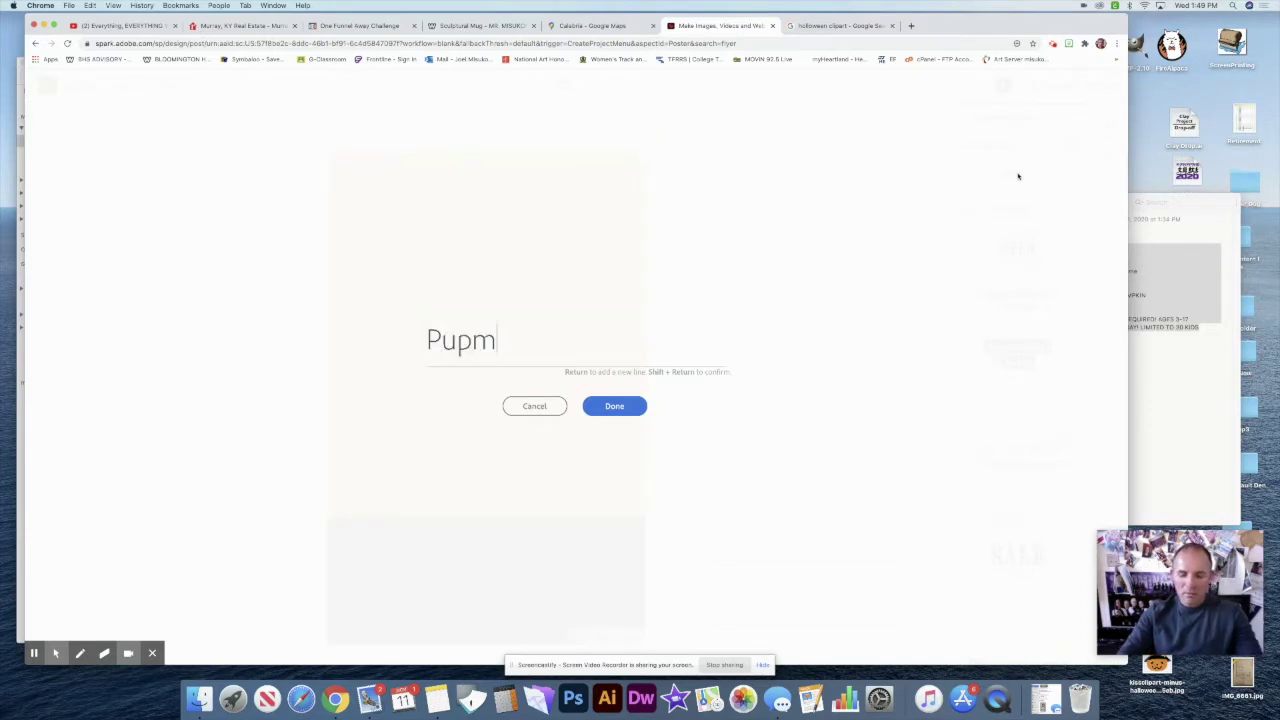
text(kin)
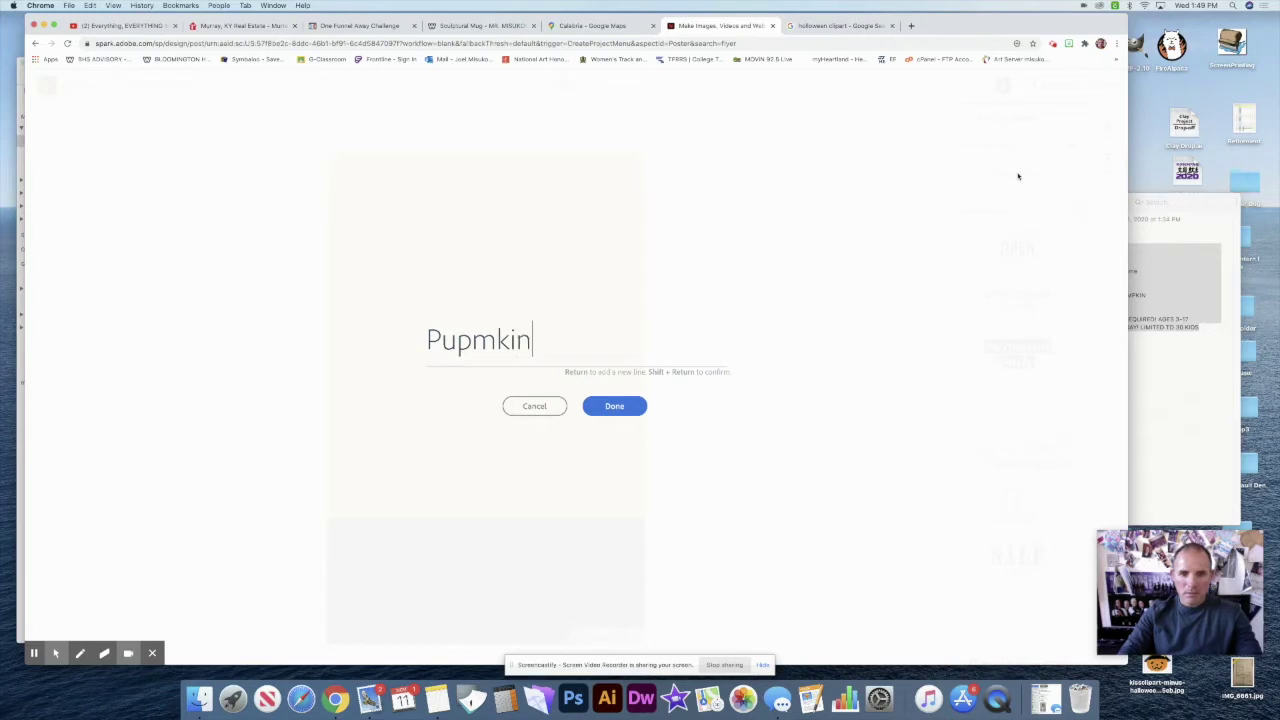
key(BackSpace)
key(BackSpace)
key(BackSpace)
key(BackSpace)
key(BackSpace)
text(m)
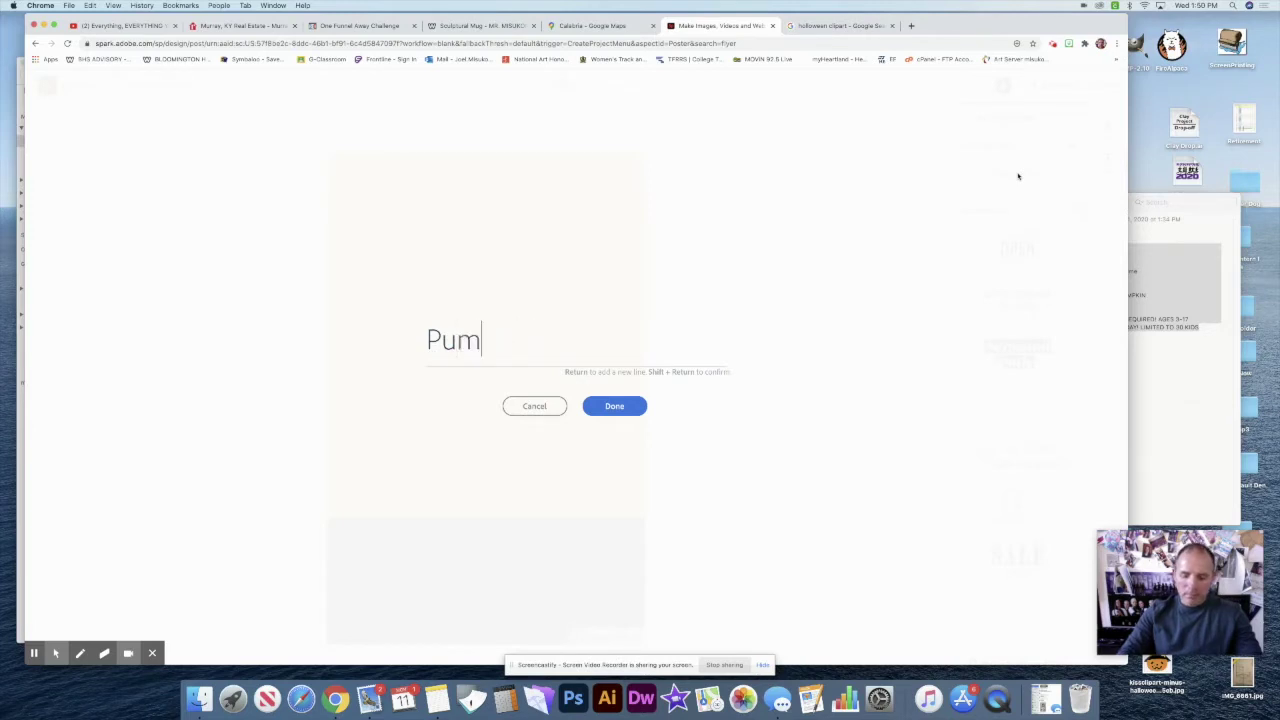
text(pkin)
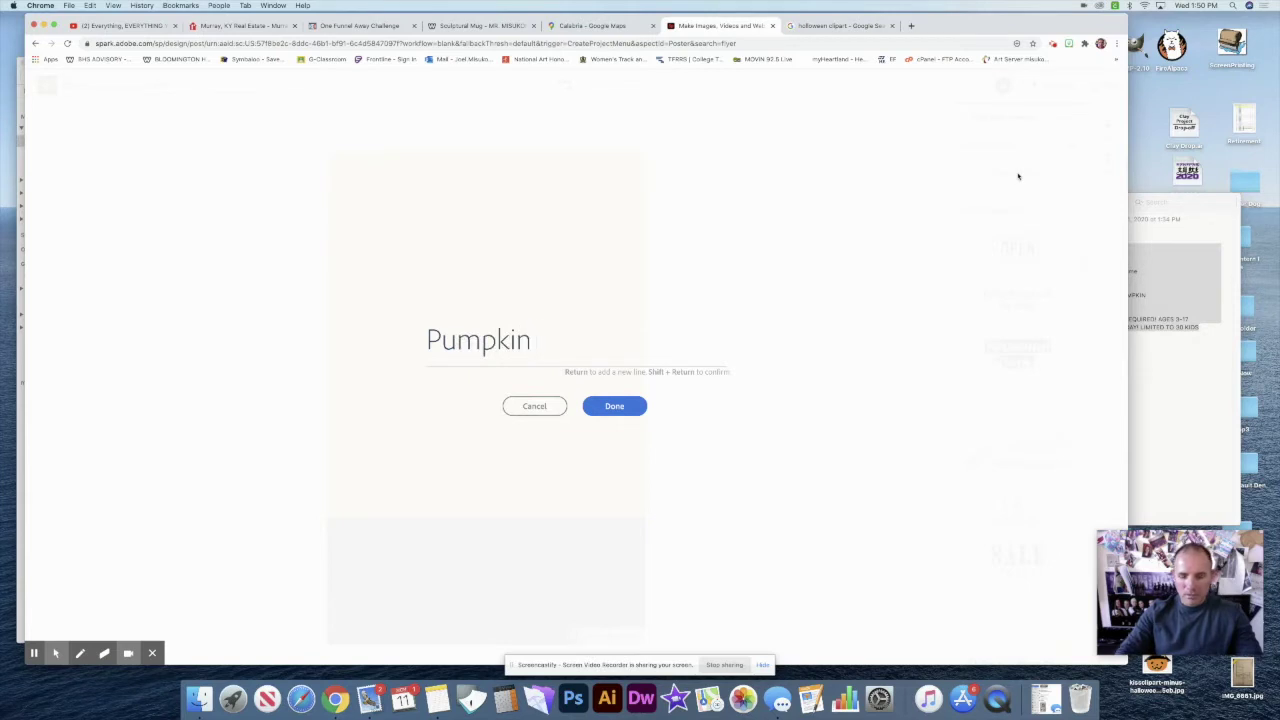
text( Carving)
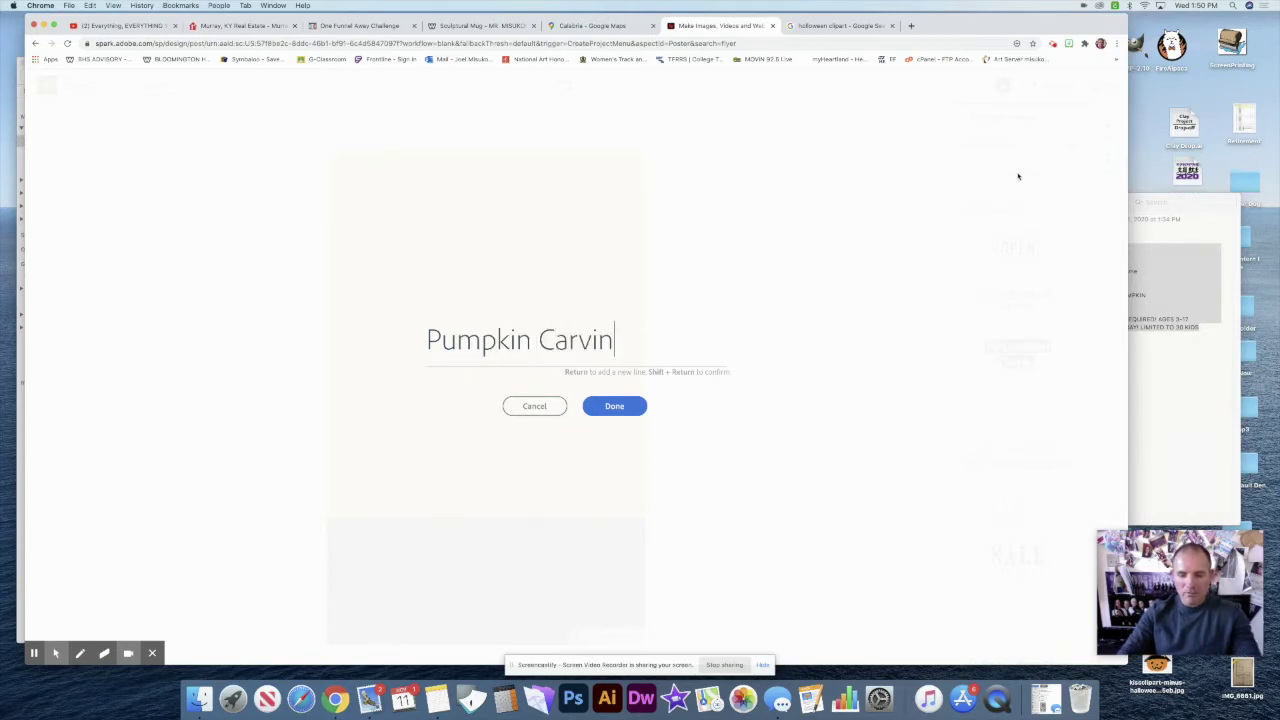
click(614, 406)
Move the "Pumpkin Carving" title to the upper part of the orange section and enlarge it to about two thirds of the page width
drag(492, 308, 442, 234)
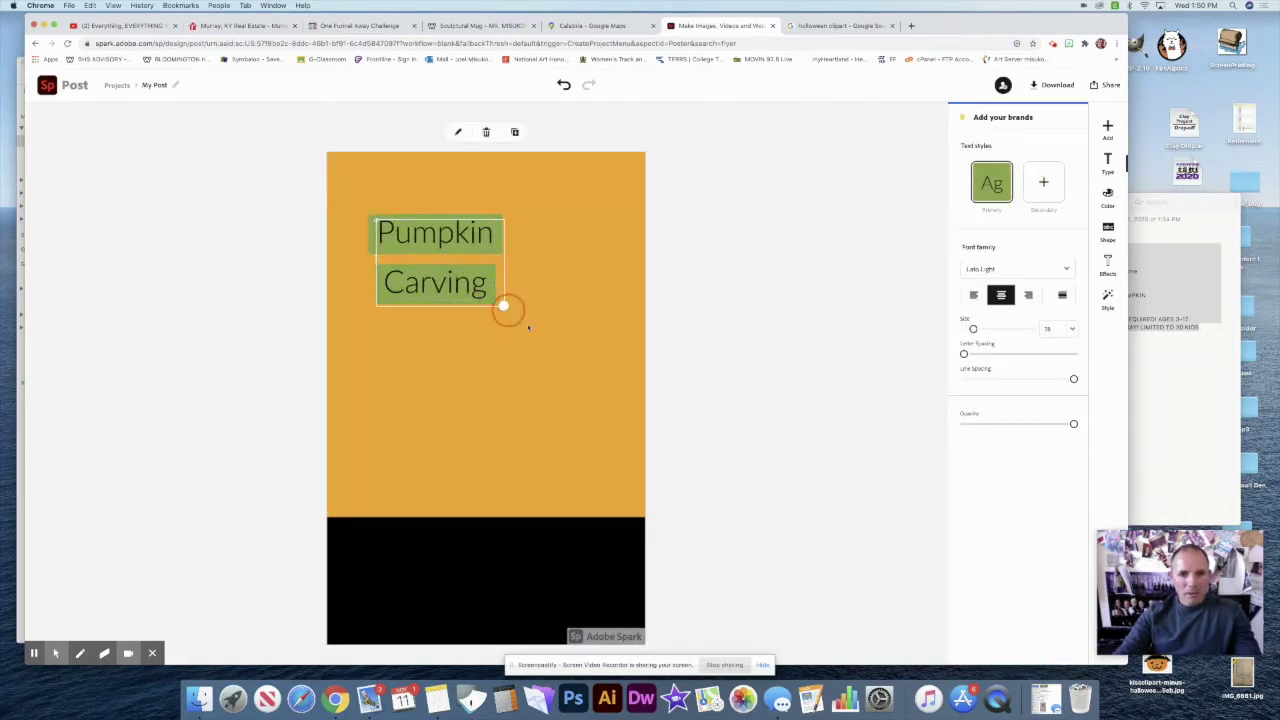
drag(491, 300, 591, 365)
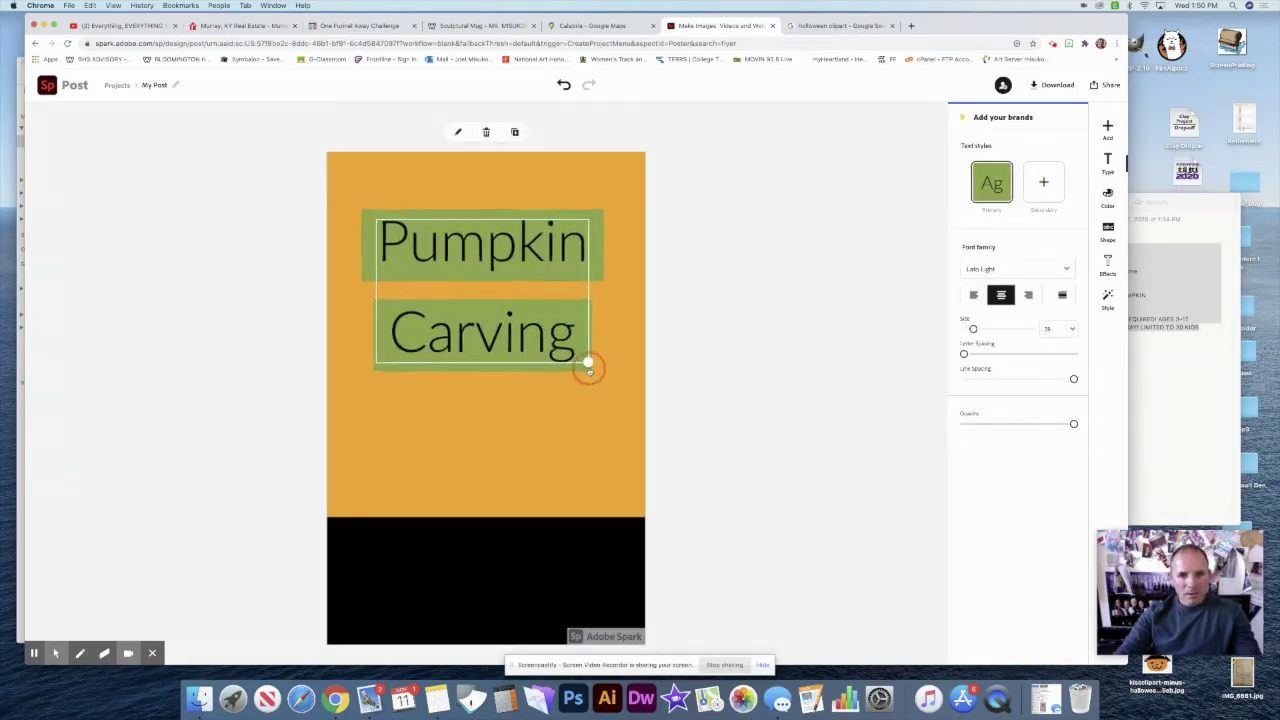
Try the League Gothic font on the "Pumpkin Carving" title
click(1060, 270)
click(1033, 408)
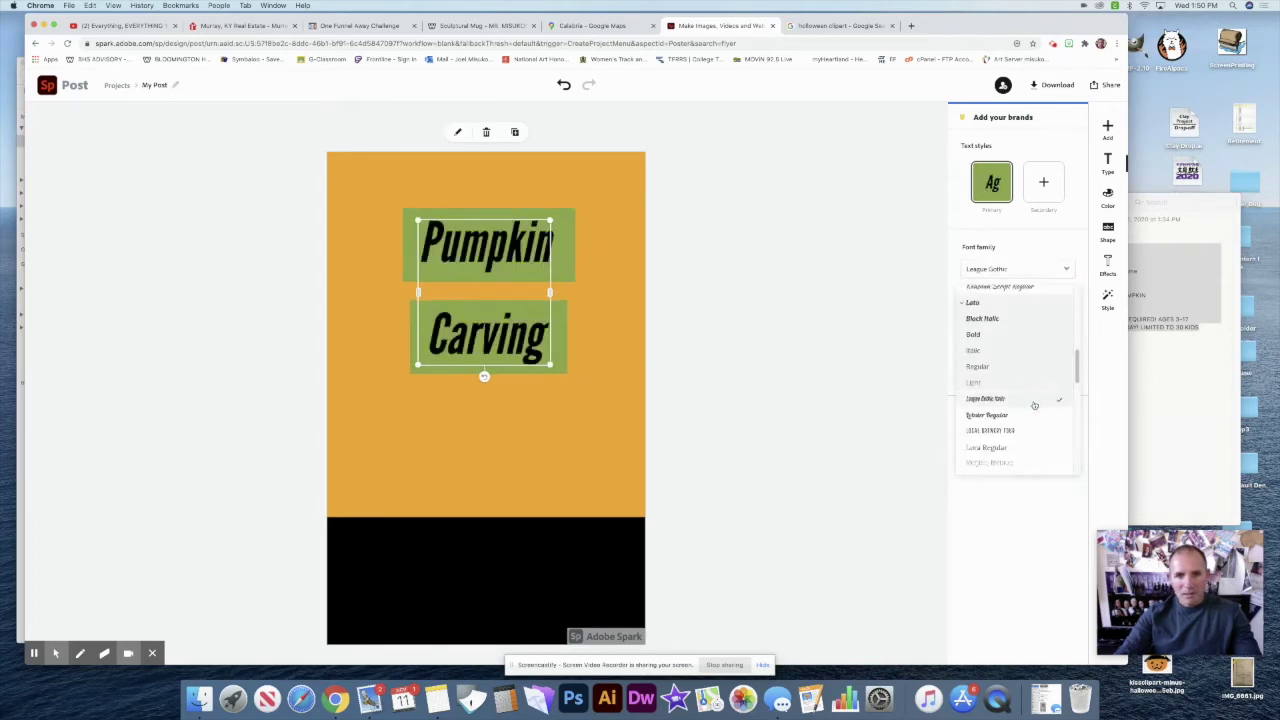
click(1055, 272)
Try the Source Sans Pro Black font on the title
click(1055, 272)
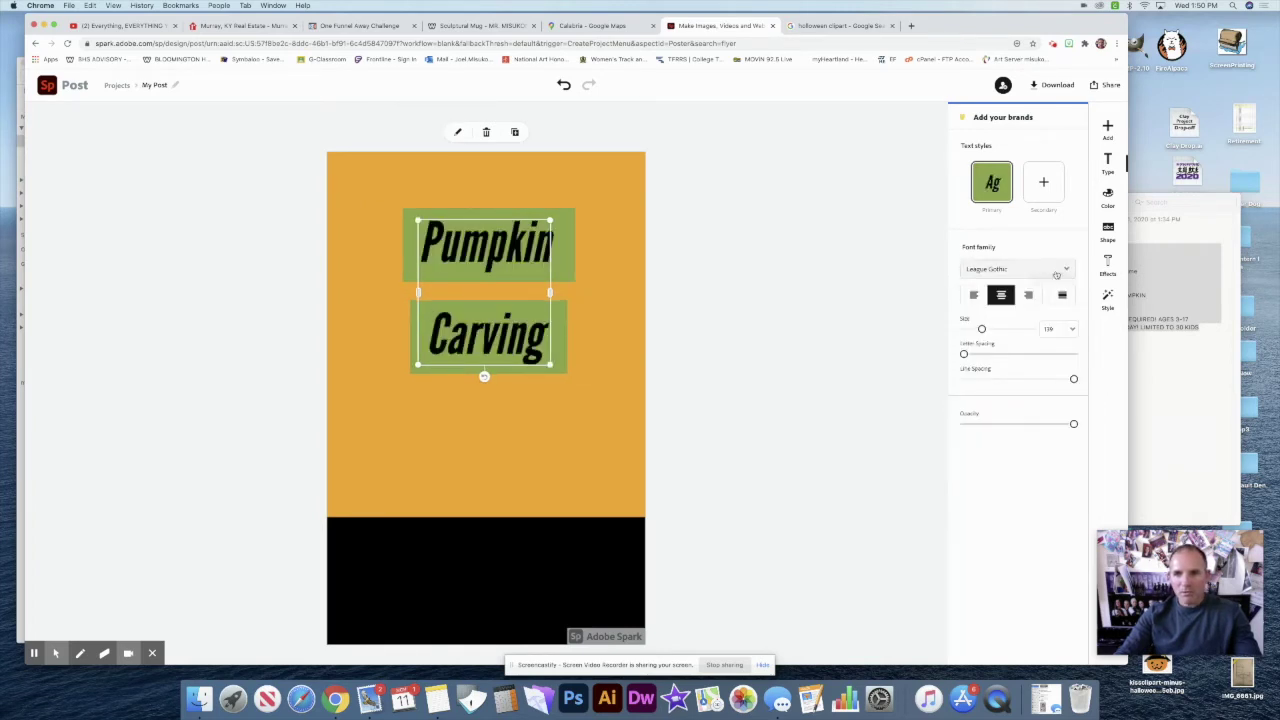
scroll(1050, 403, down, 3)
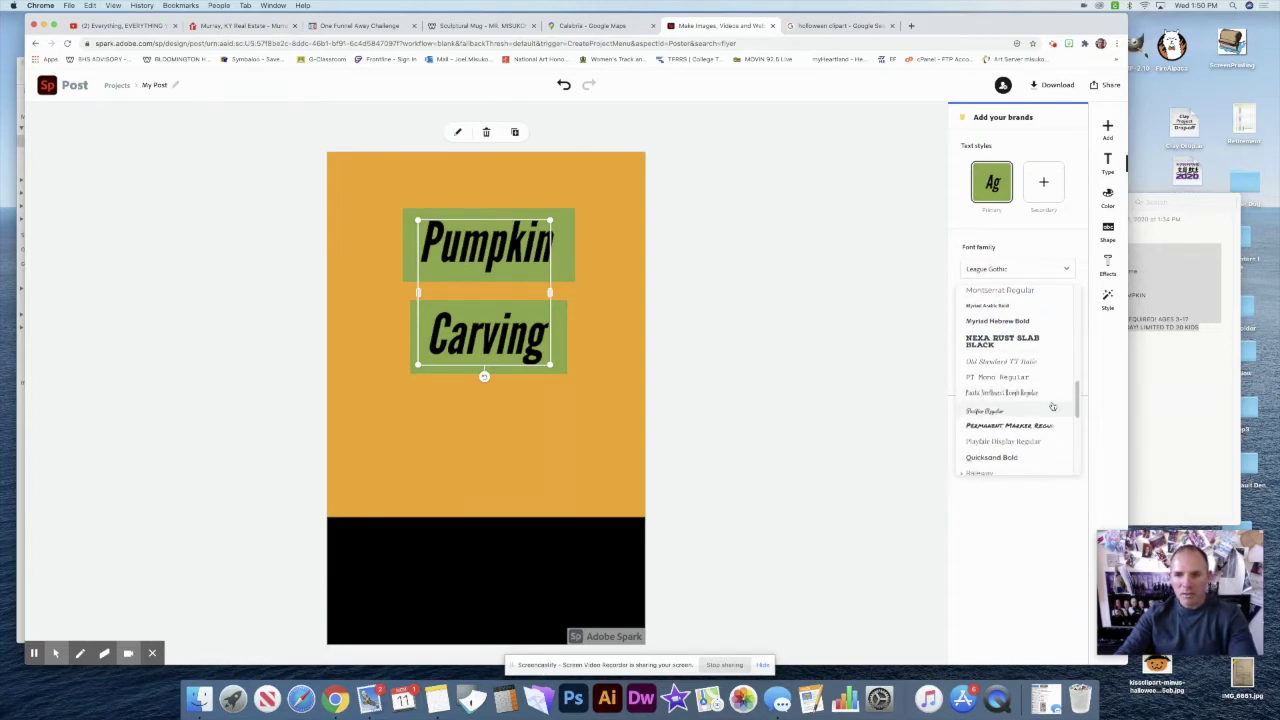
scroll(1044, 448, down, 2)
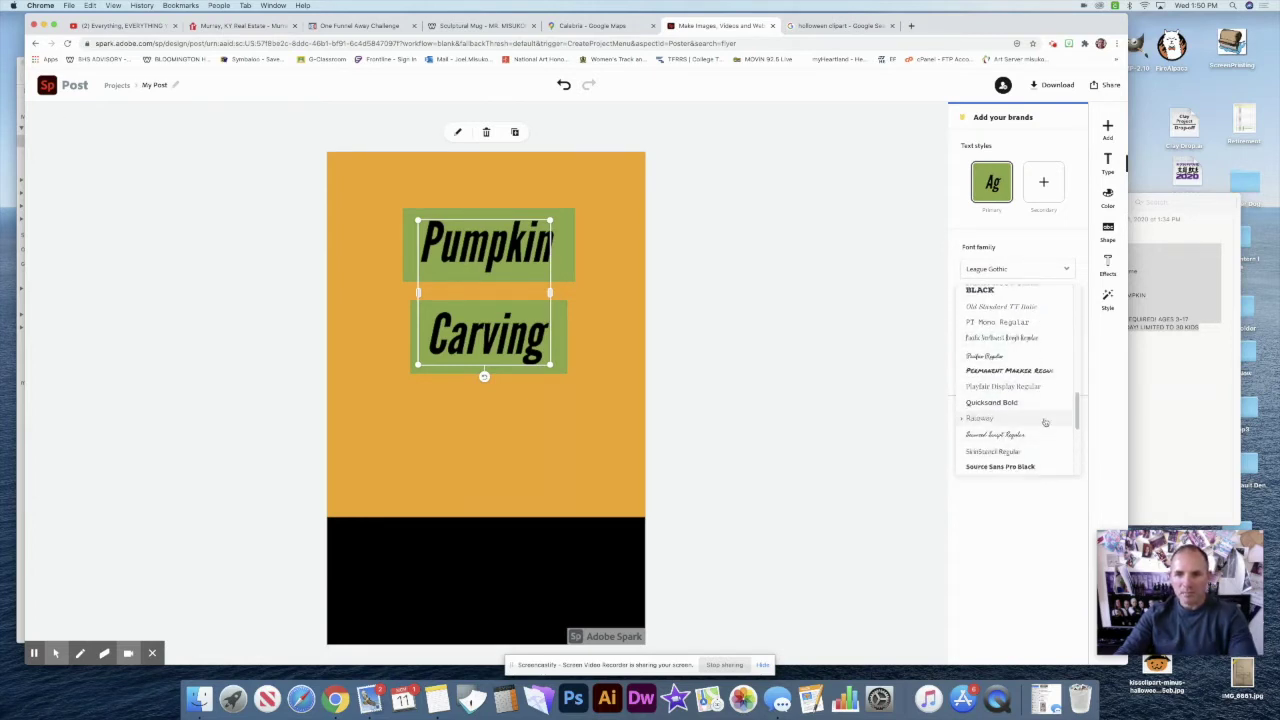
click(1040, 403)
click(1049, 465)
Try the Voltaire Regular font on the title
scroll(1045, 445, down, 2)
scroll(1045, 435, down, 5)
scroll(1050, 441, down, 2)
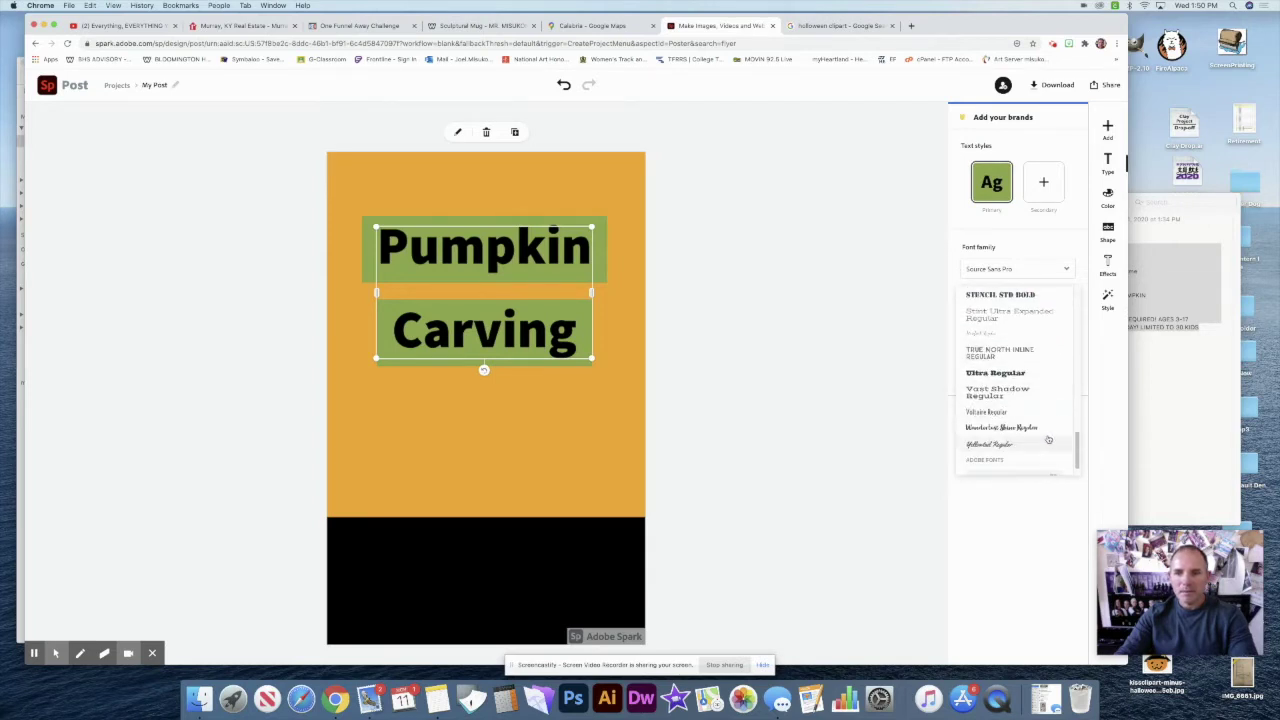
click(1035, 414)
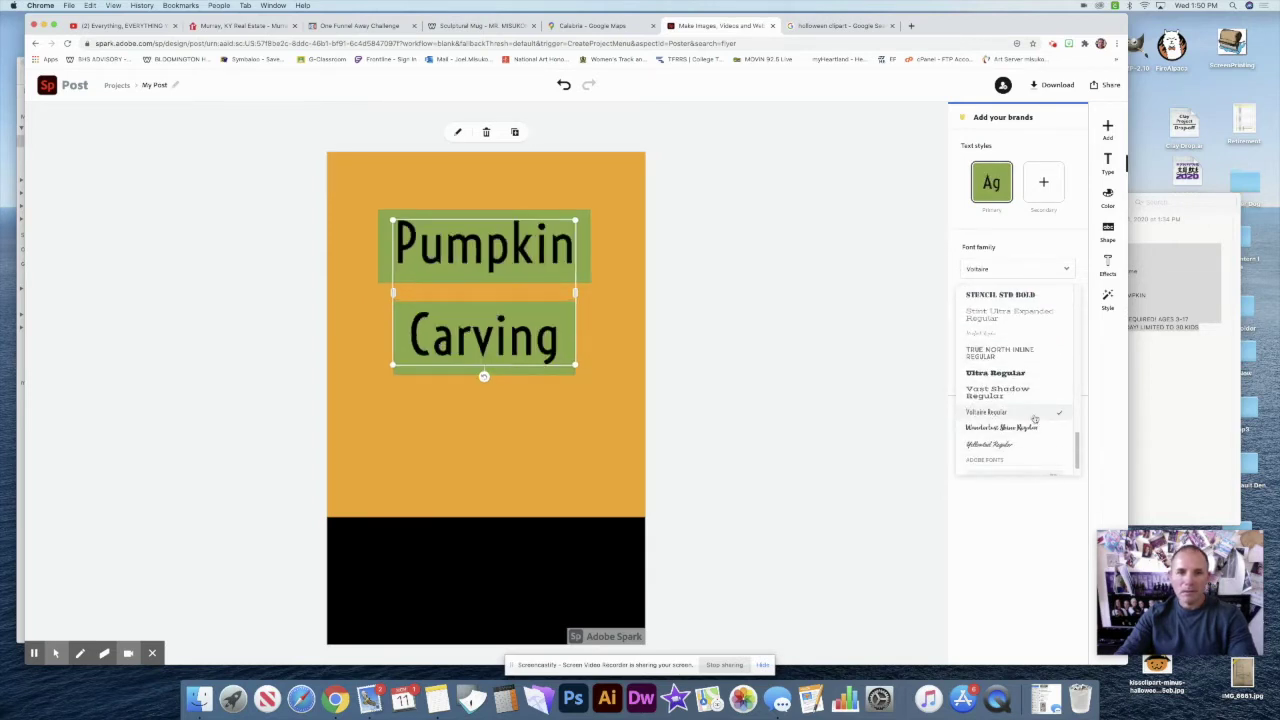
Set the title's font to Bebas Neue Regular
scroll(1037, 424, down, 2)
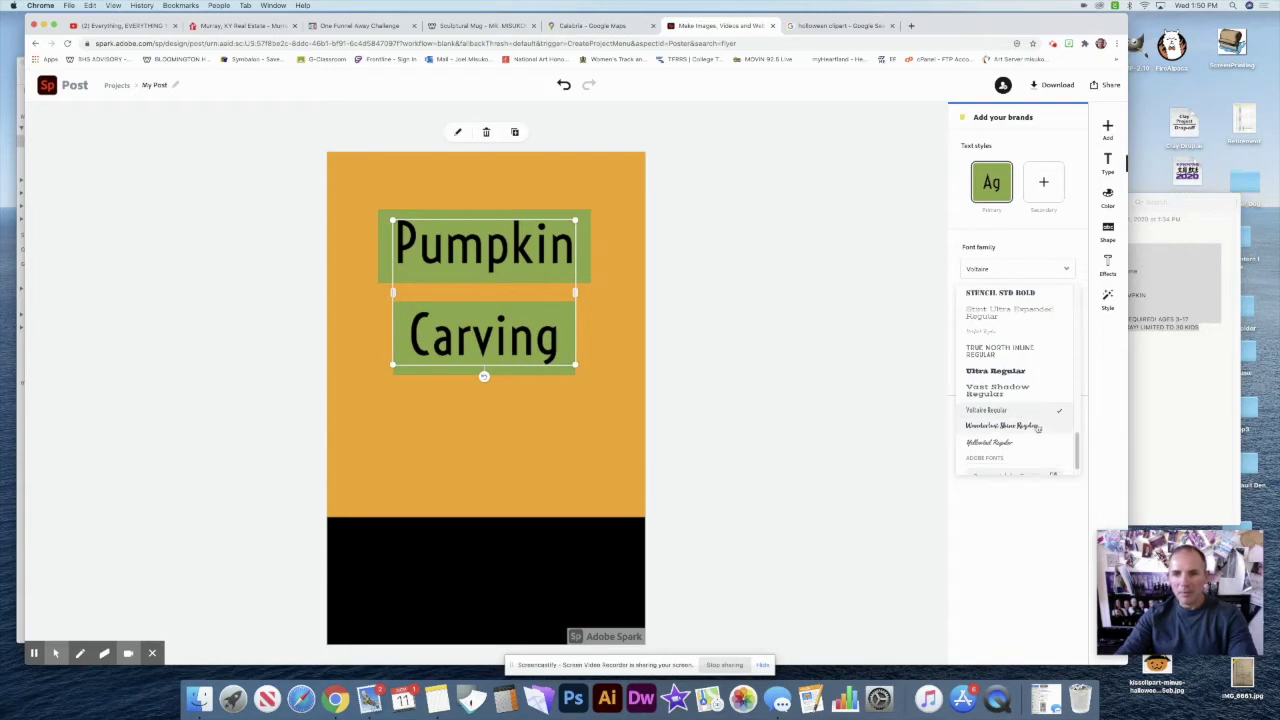
scroll(1039, 430, up, 10)
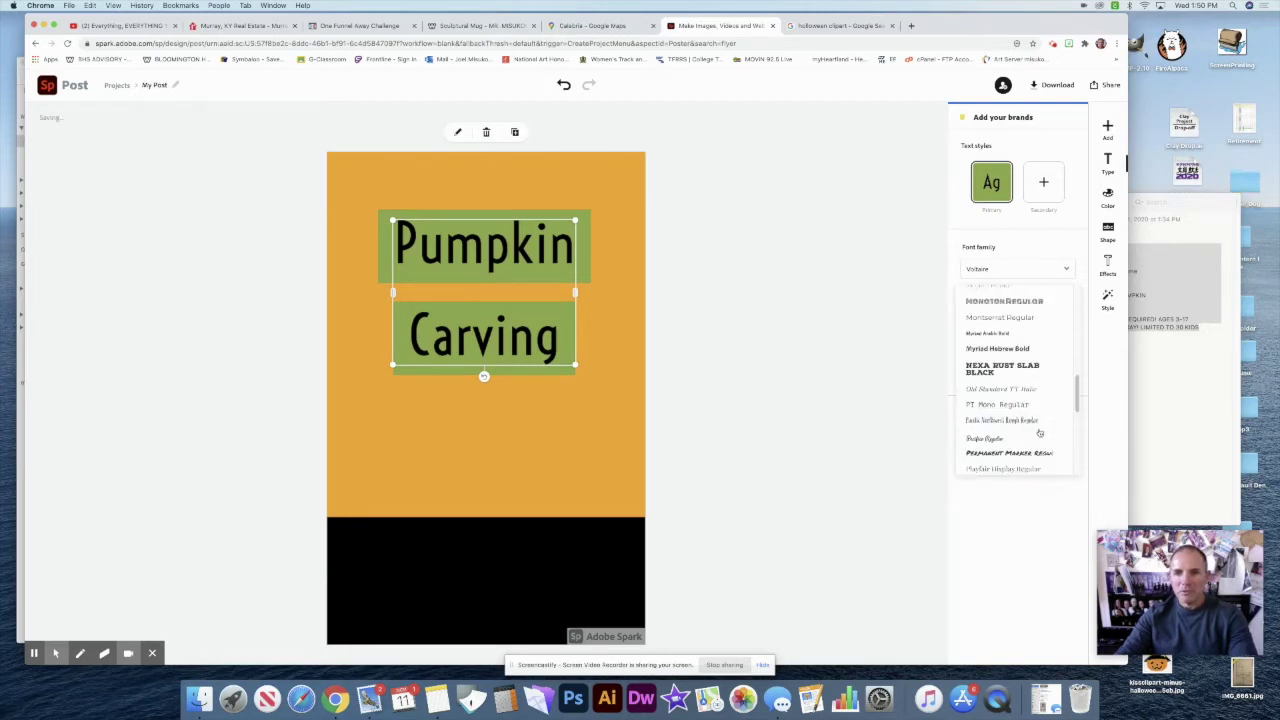
scroll(1039, 432, up, 10)
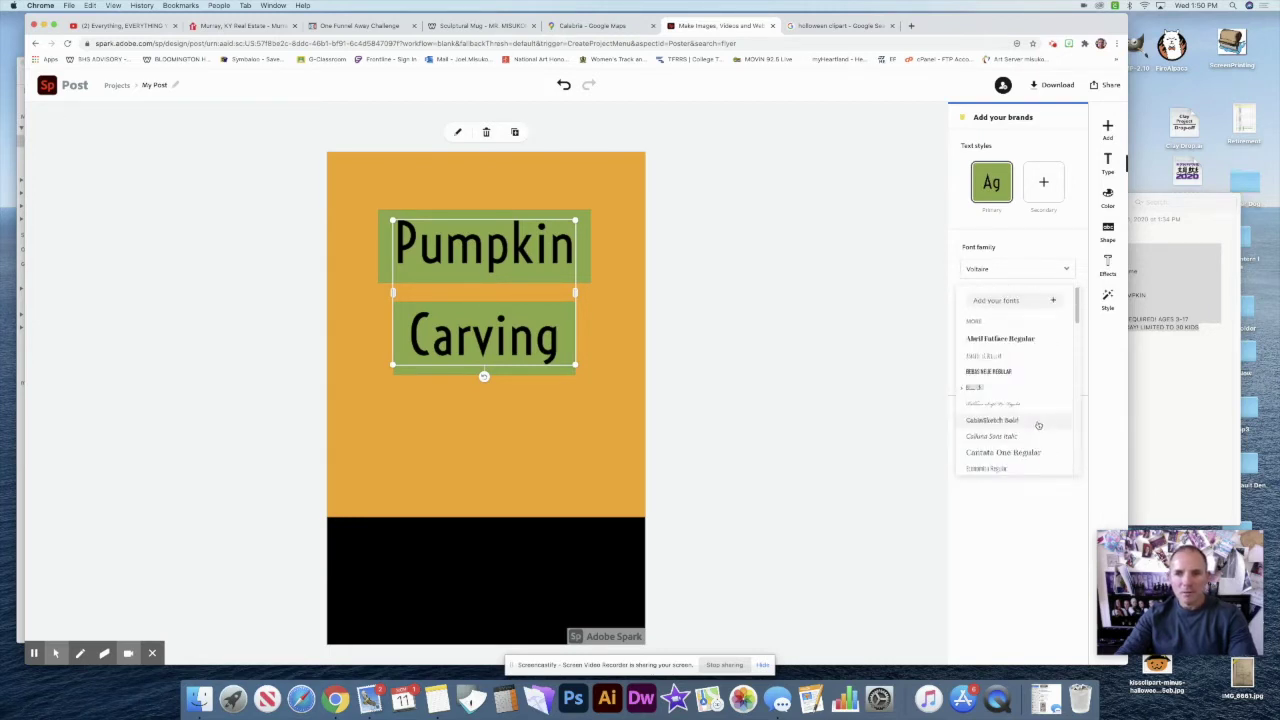
click(1031, 376)
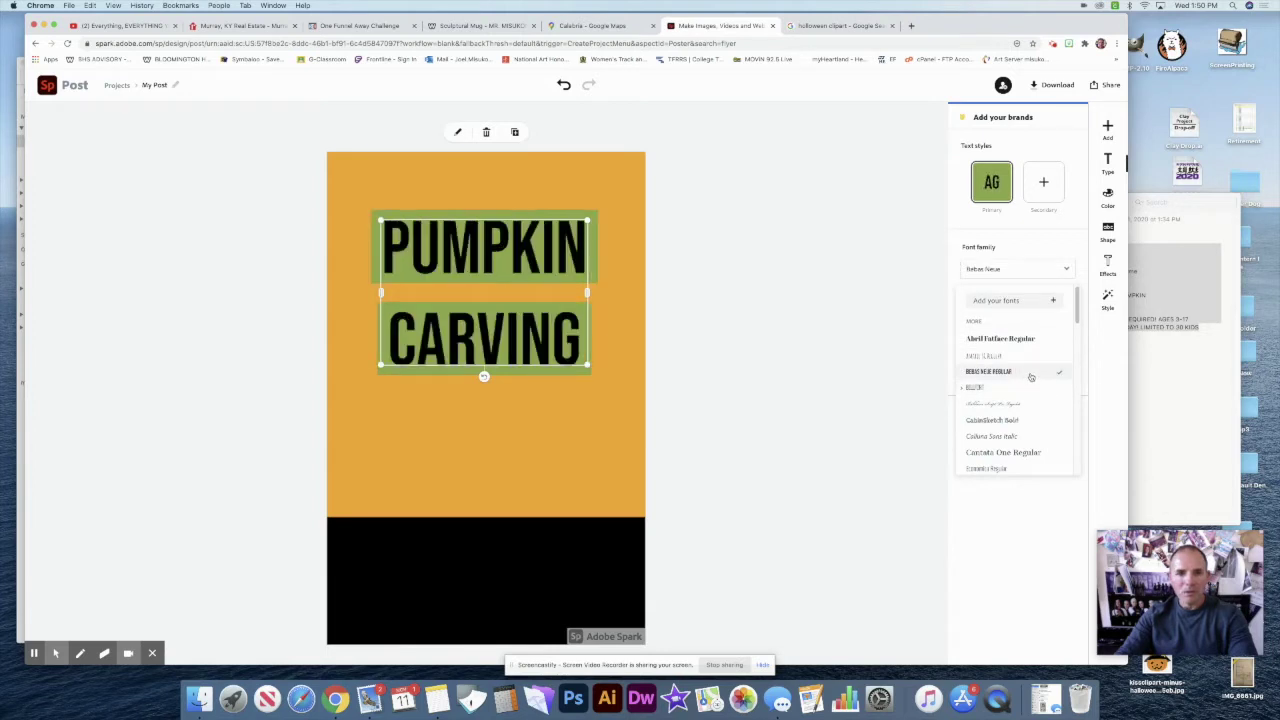
Try the Germania One Regular and Harman Sans fonts on the "Pumpkin Carving" title
scroll(1034, 410, down, 3)
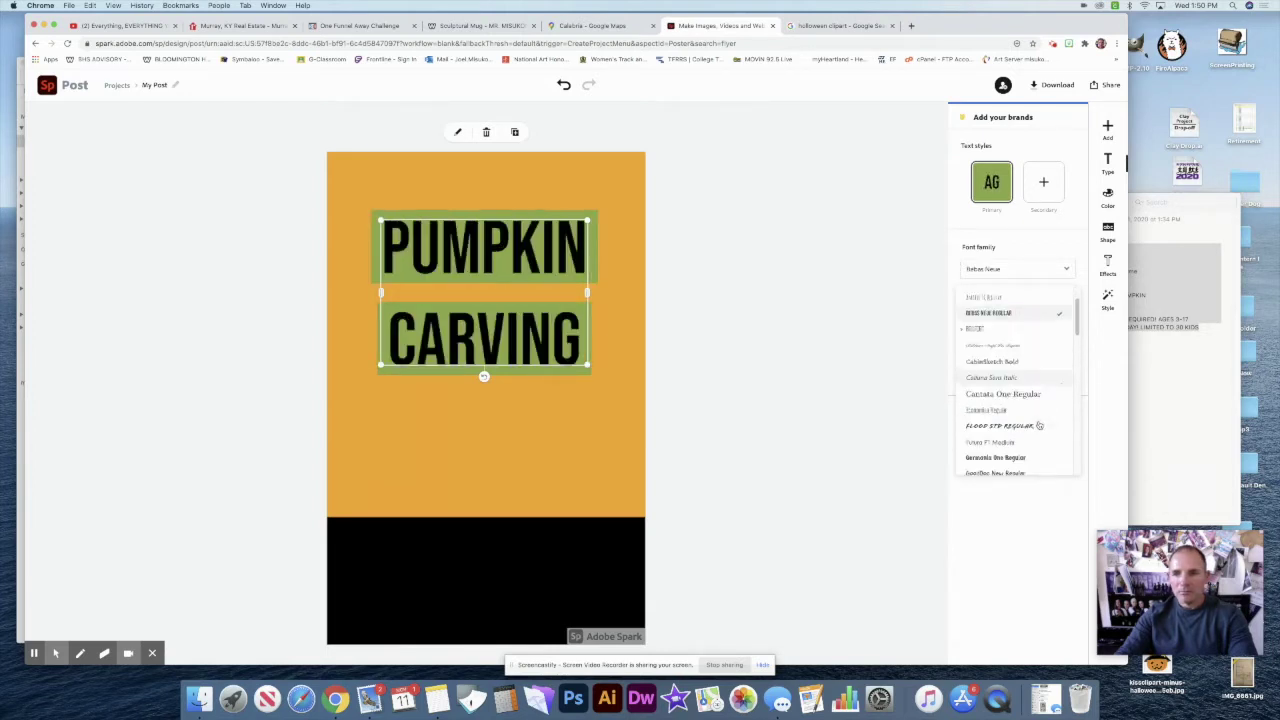
click(1037, 442)
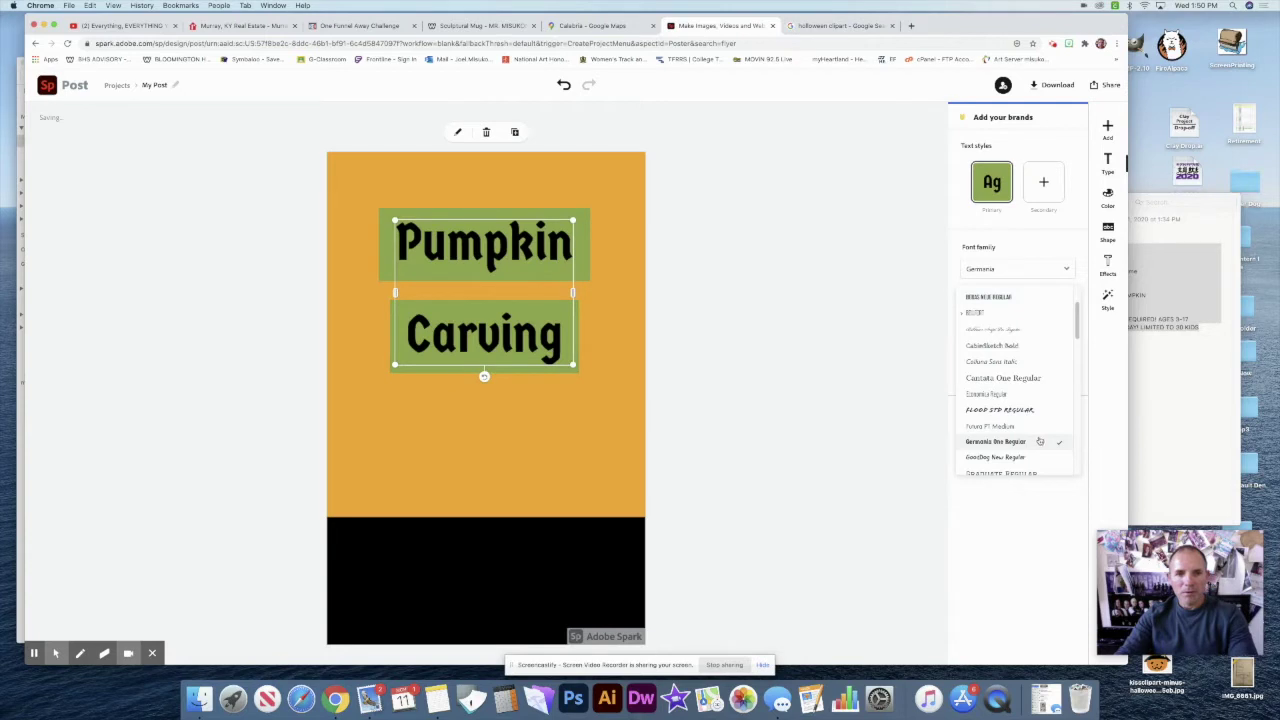
scroll(1038, 435, down, 2)
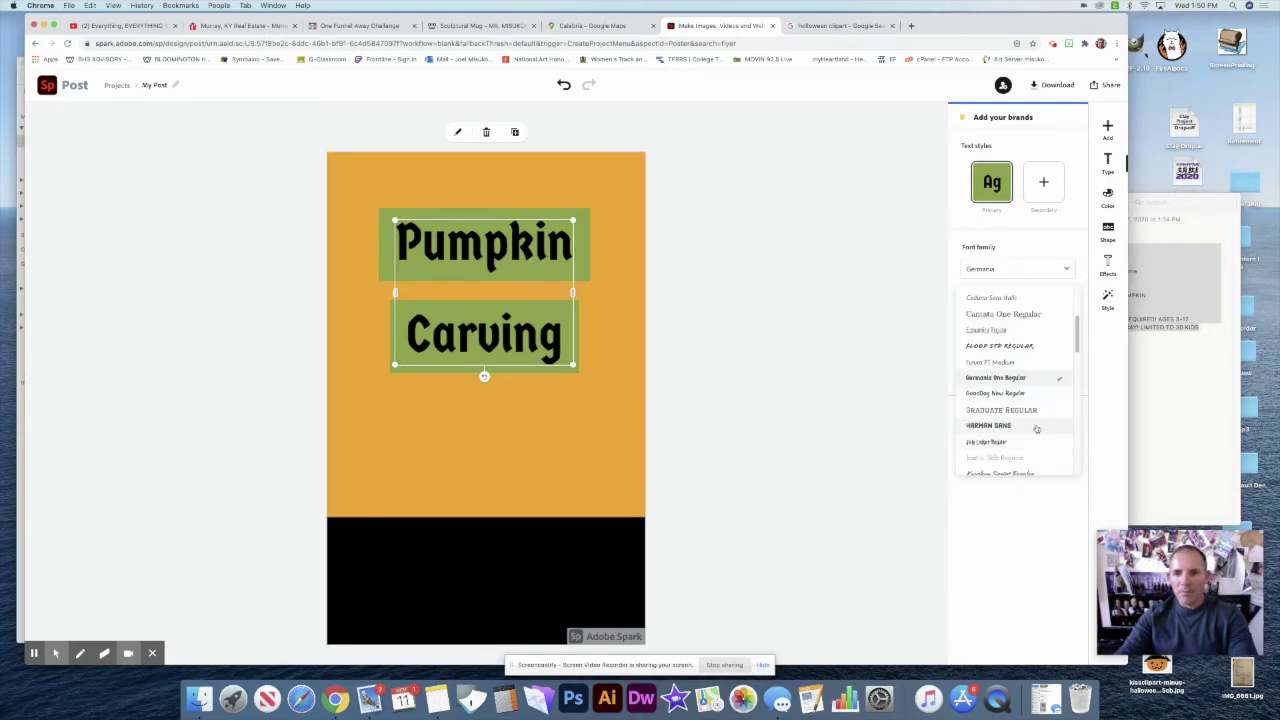
click(1037, 427)
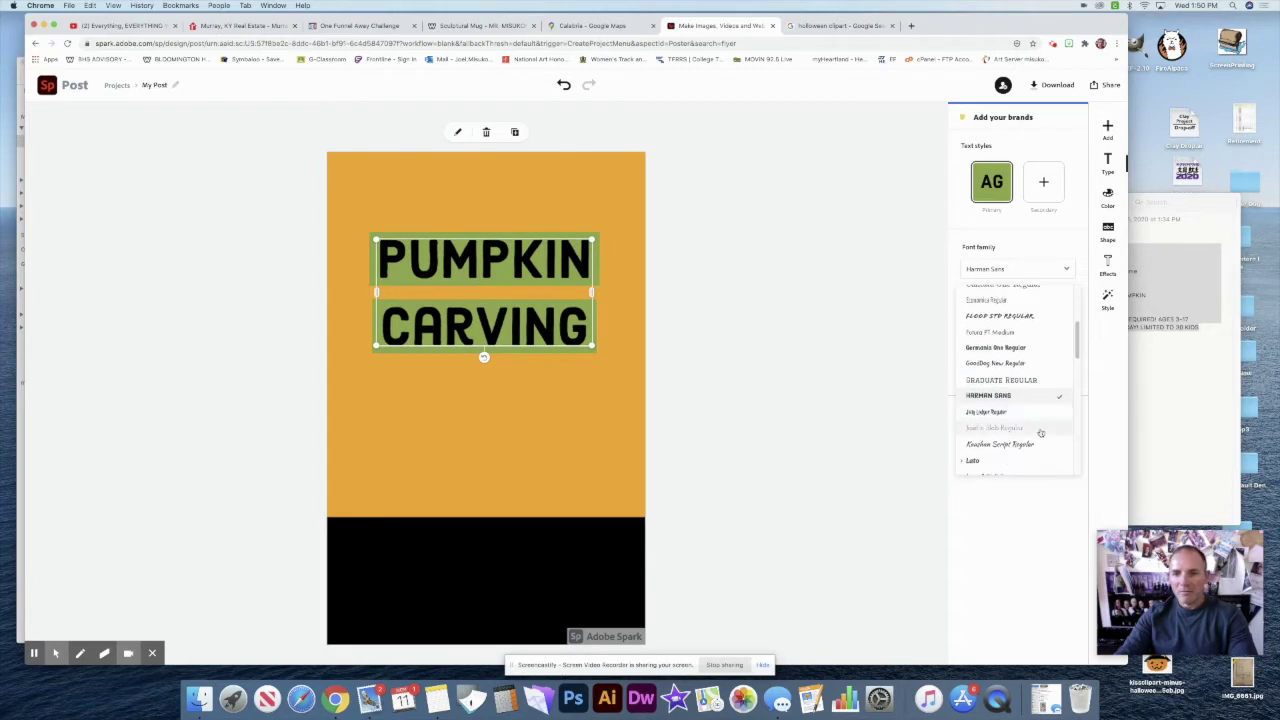
Try the Permanent Marker Regular and Source Sans Pro Black fonts on the title
scroll(1040, 433, down, 3)
scroll(1034, 427, down, 3)
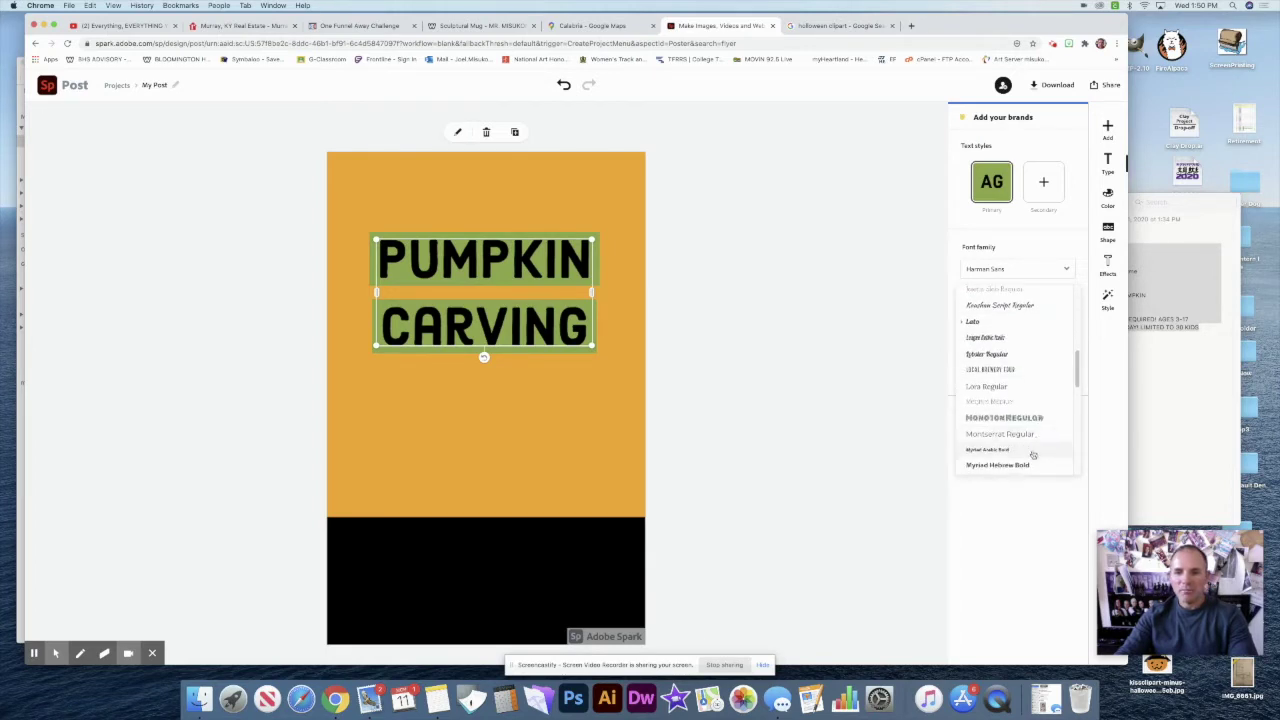
scroll(1035, 455, down, 4)
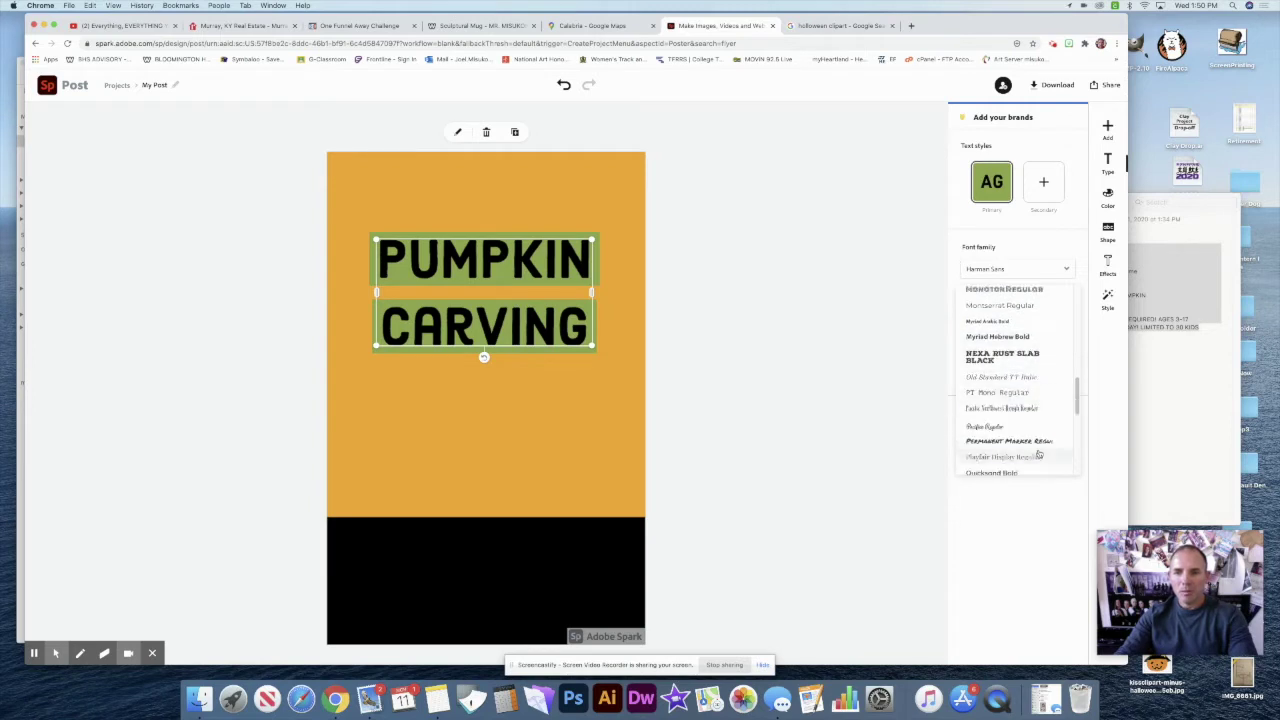
click(1040, 444)
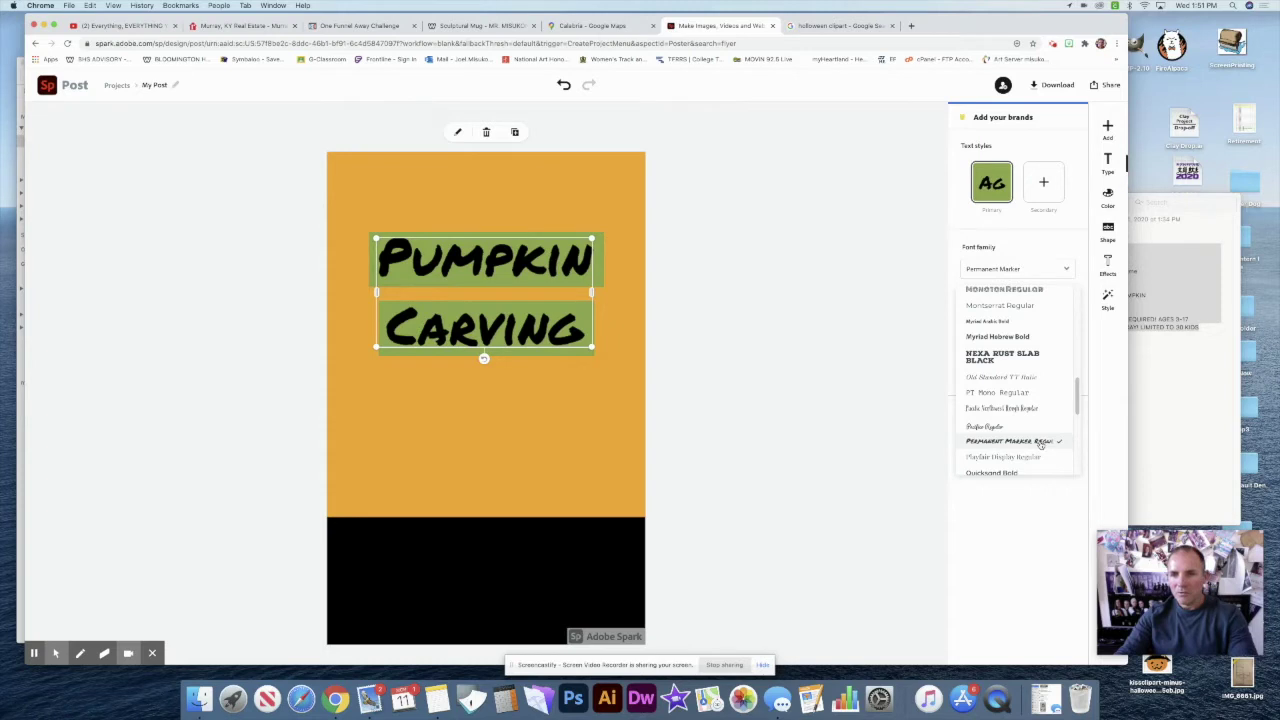
scroll(1040, 444, down, 4)
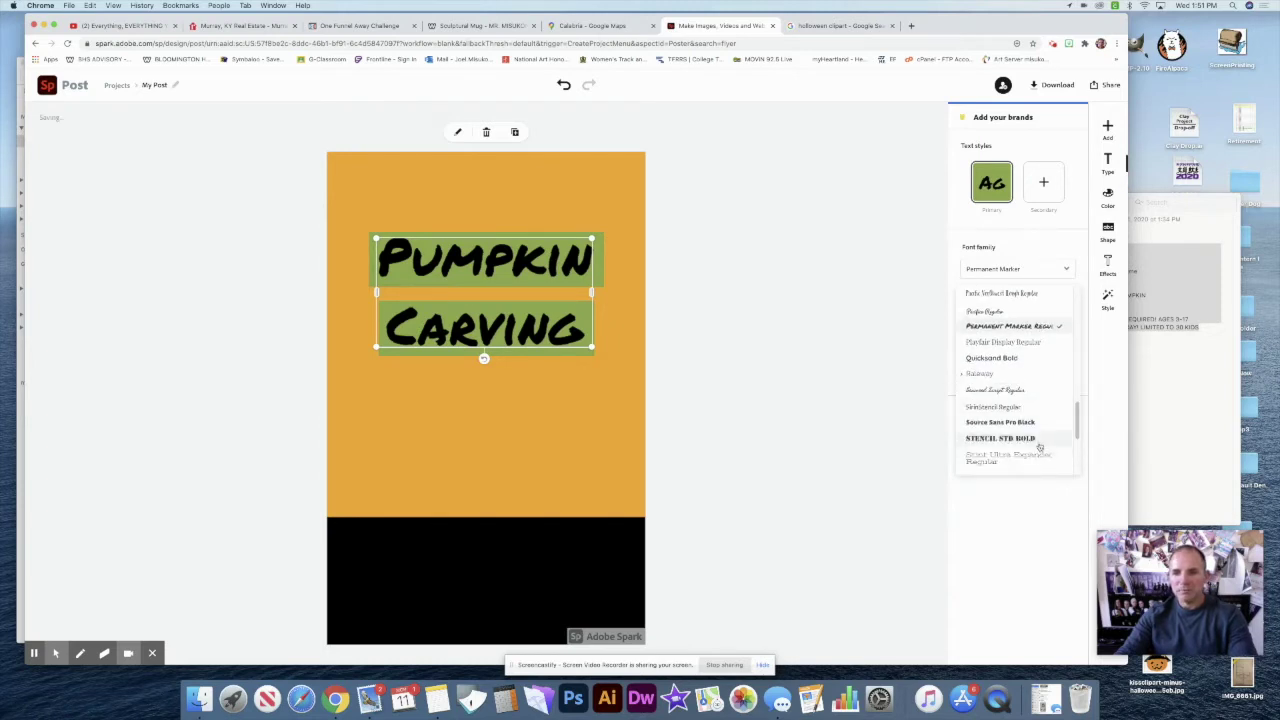
click(1039, 424)
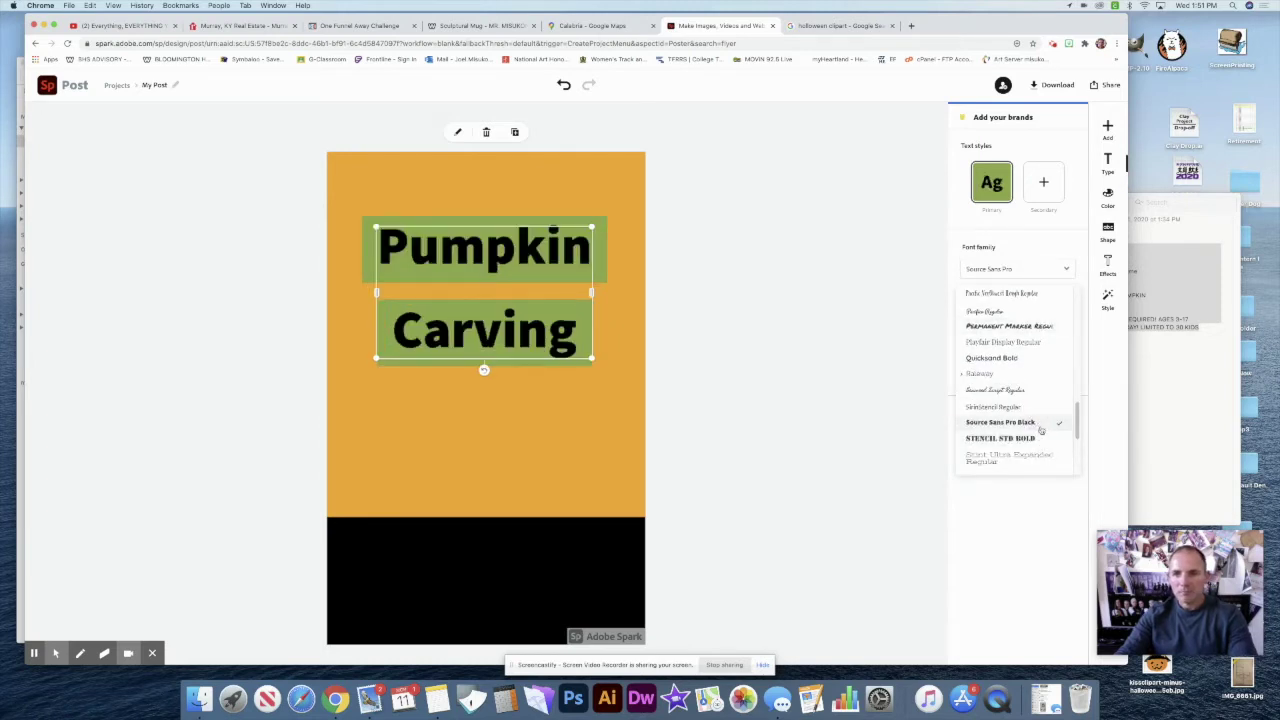
Try the Bebas Neue Regular font on the title again
scroll(1040, 430, down, 3)
scroll(1042, 433, down, 4)
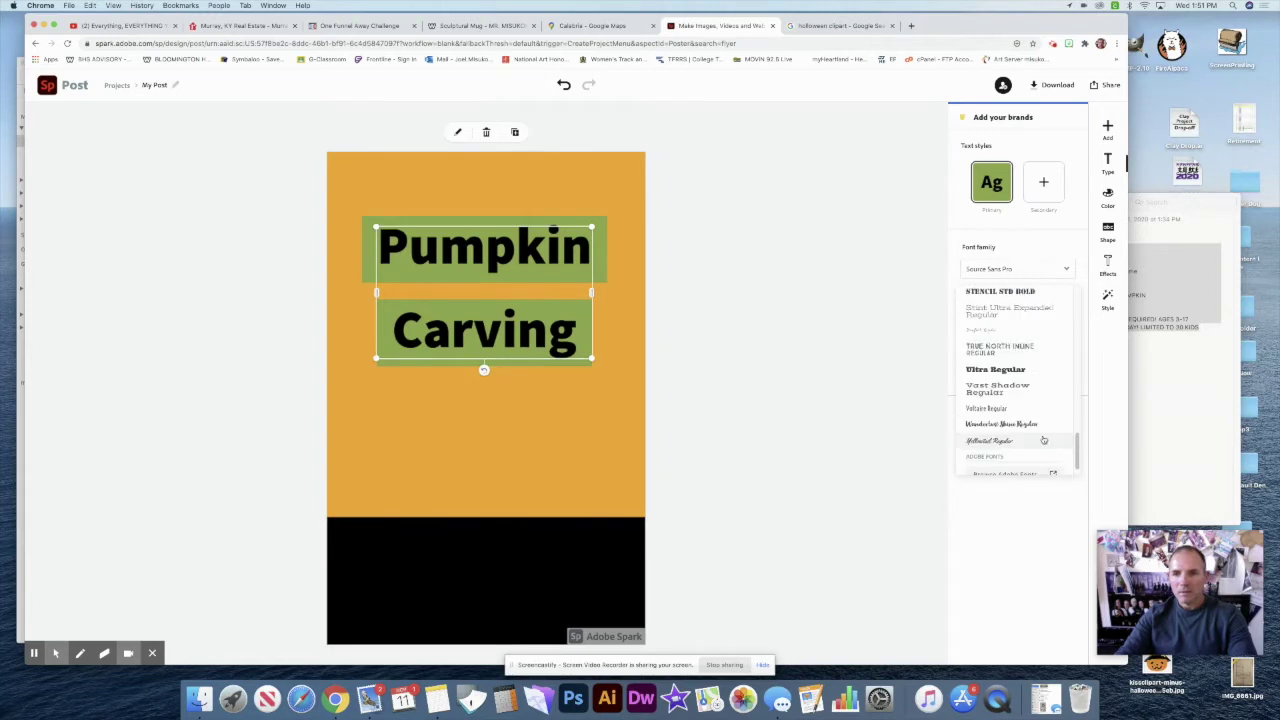
scroll(1044, 441, up, 15)
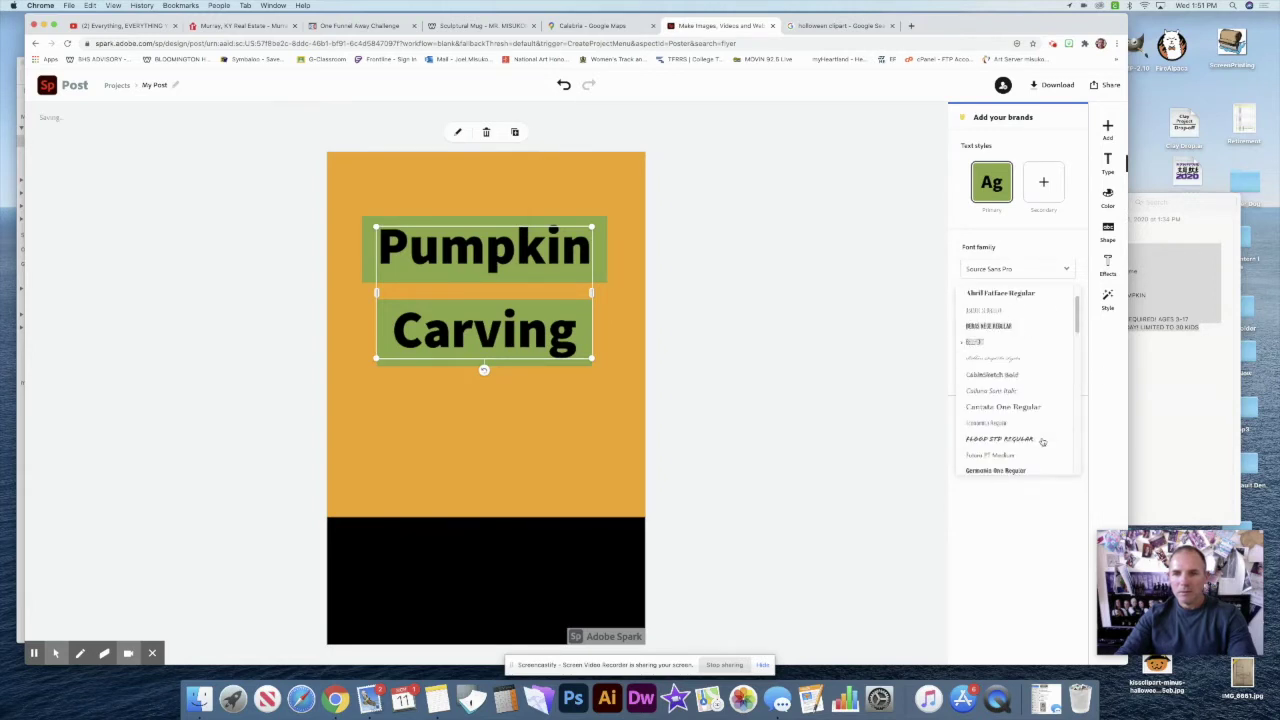
click(1028, 373)
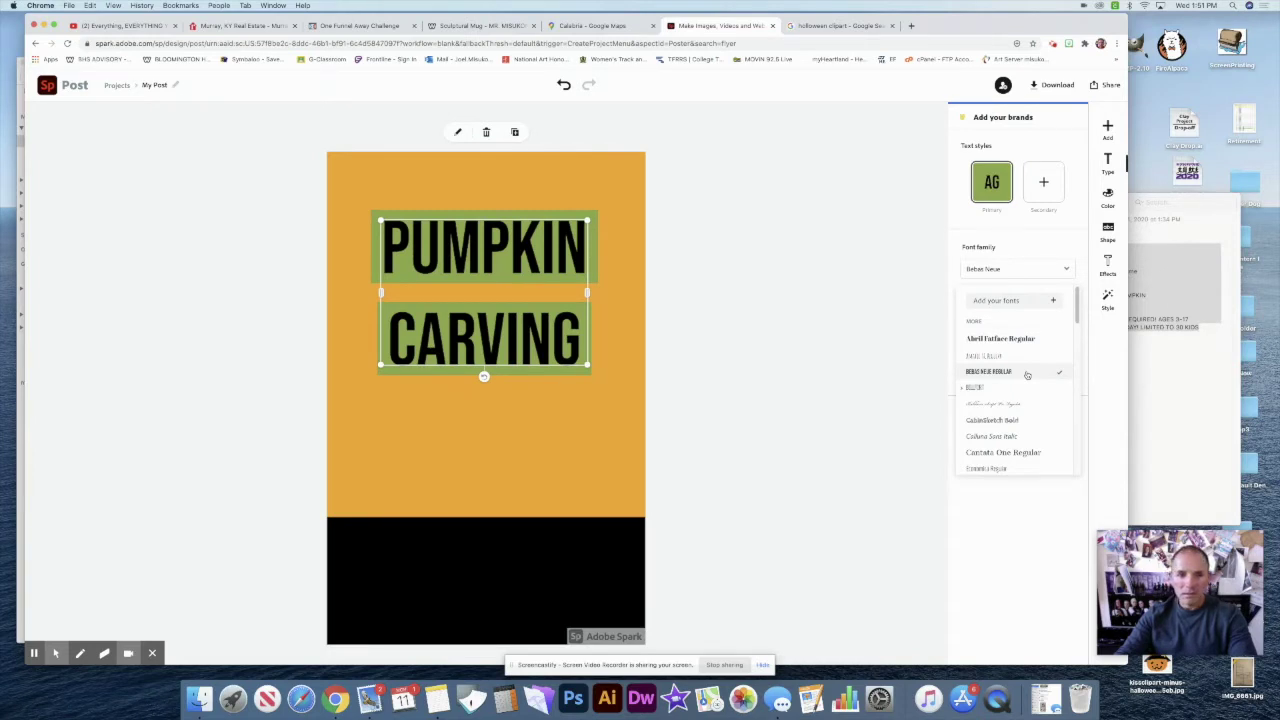
Set the "Pumpkin Carving" title's font to Harman Sans
scroll(1030, 386, down, 1)
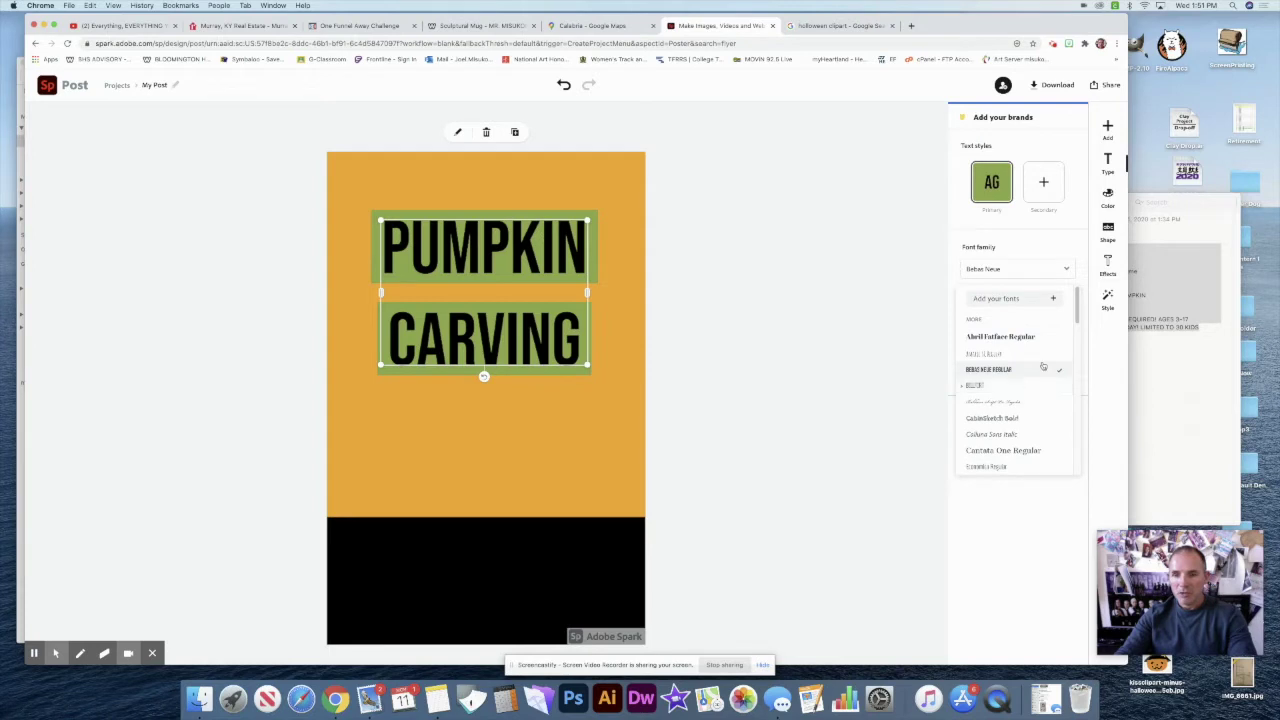
scroll(1027, 414, down, 2)
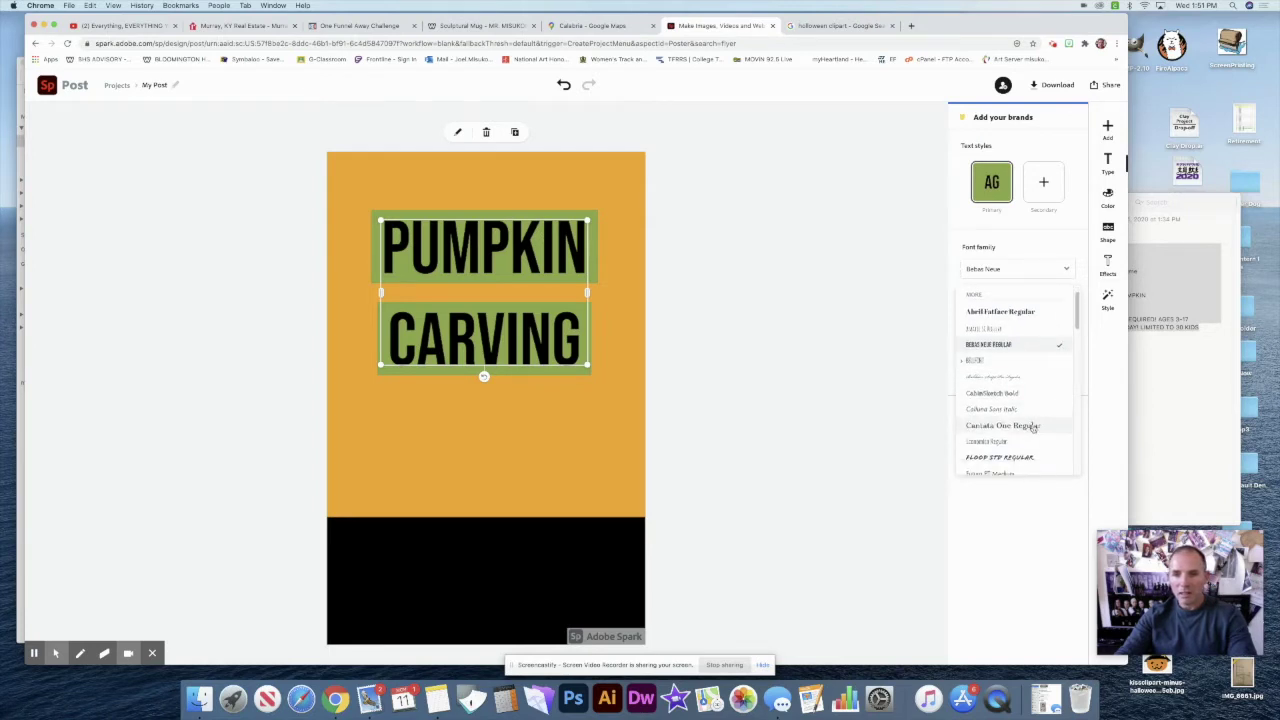
scroll(1030, 420, down, 5)
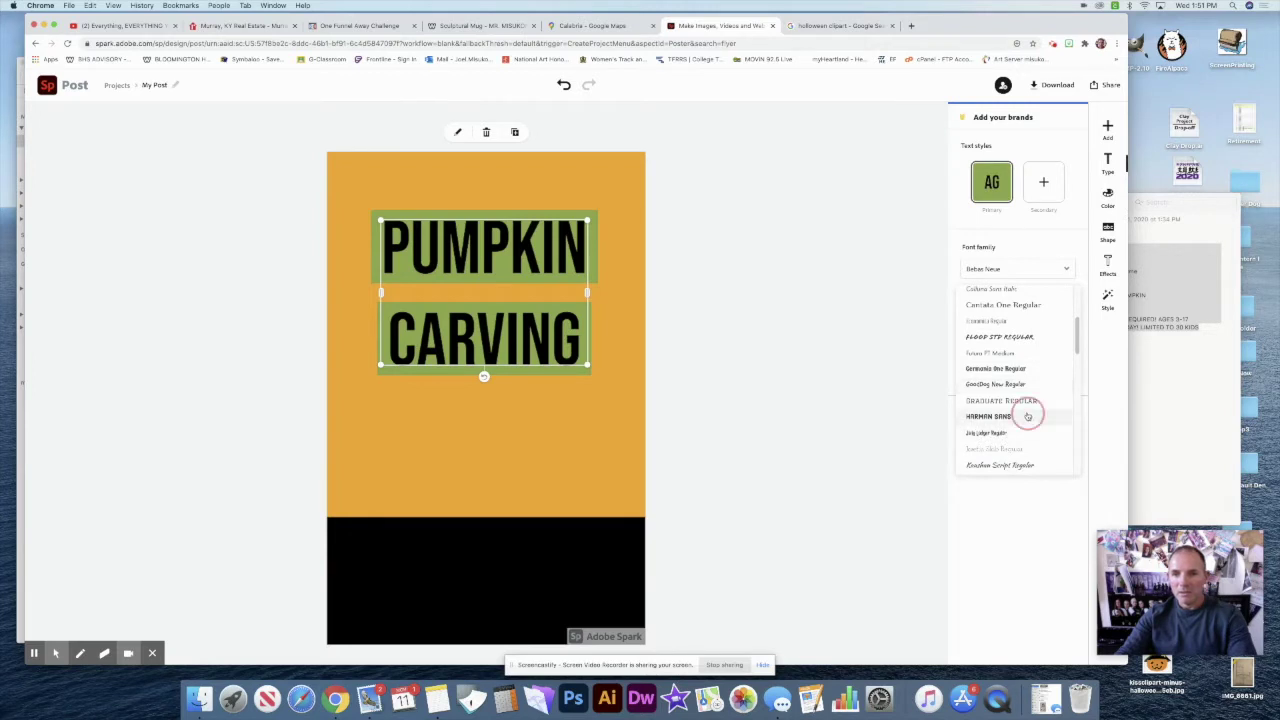
click(1027, 416)
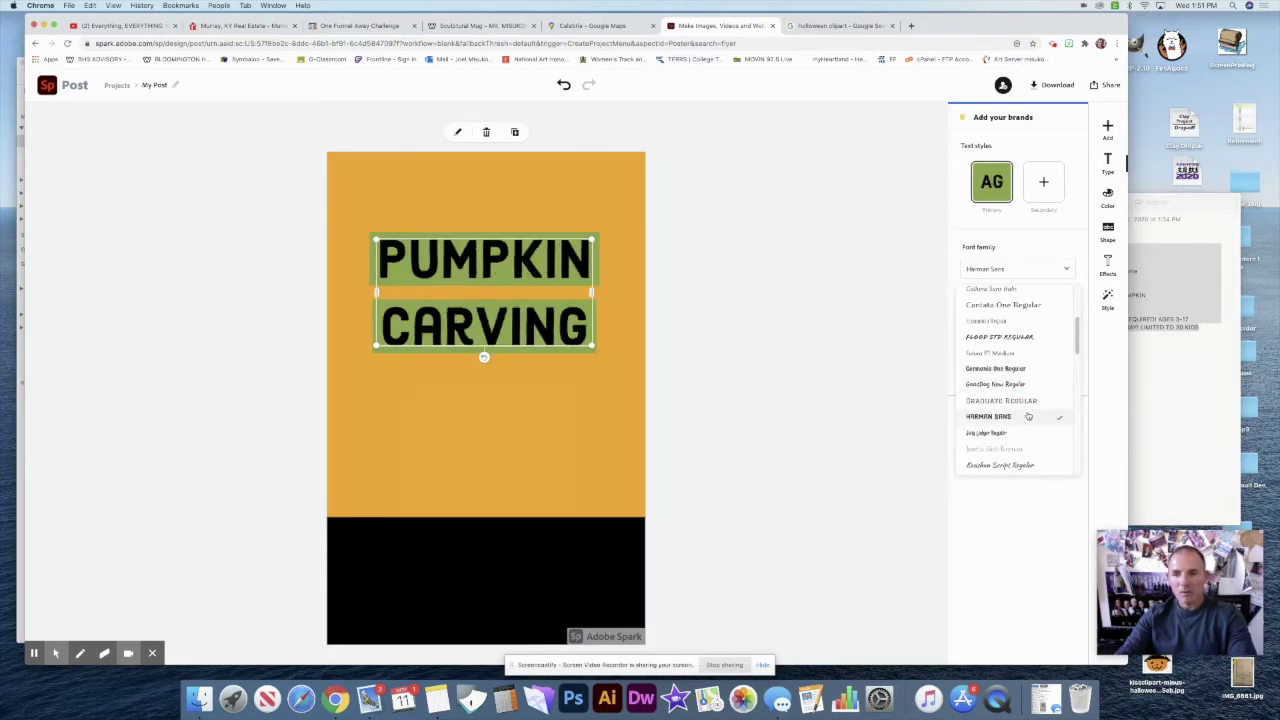
click(870, 432)
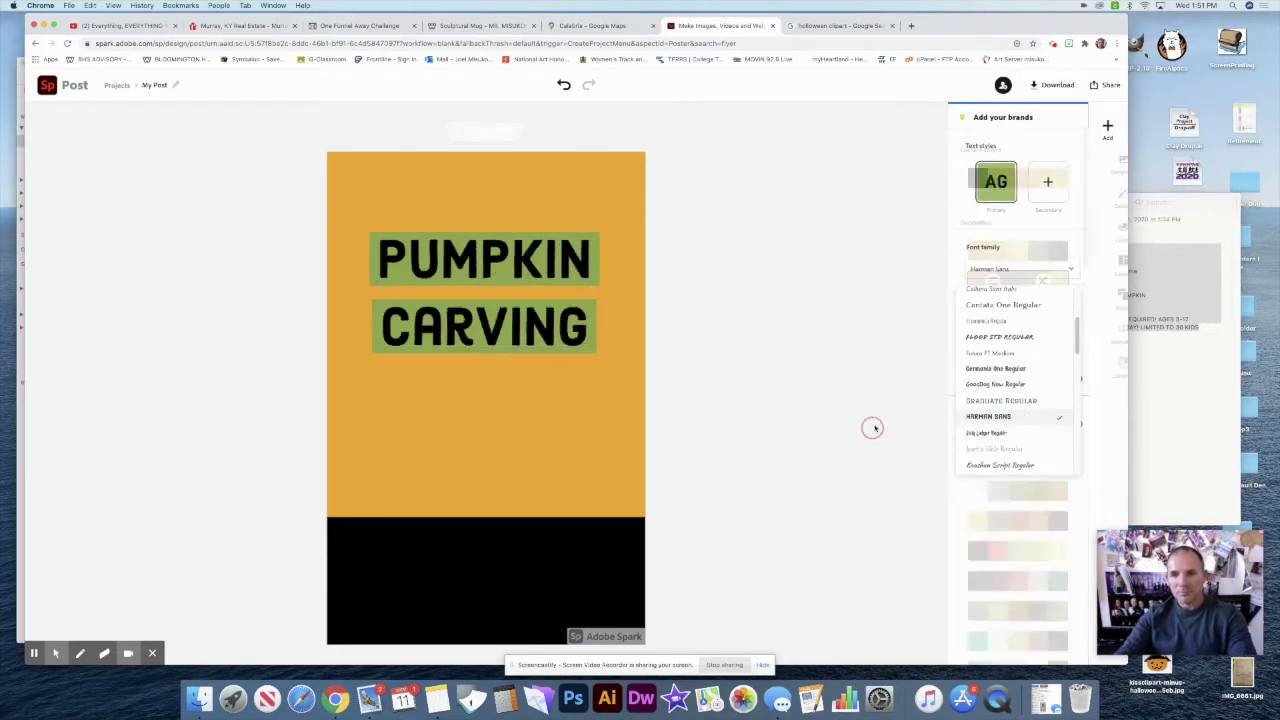
Increase the title's text size until it spans nearly the full width of the flyer
click(536, 276)
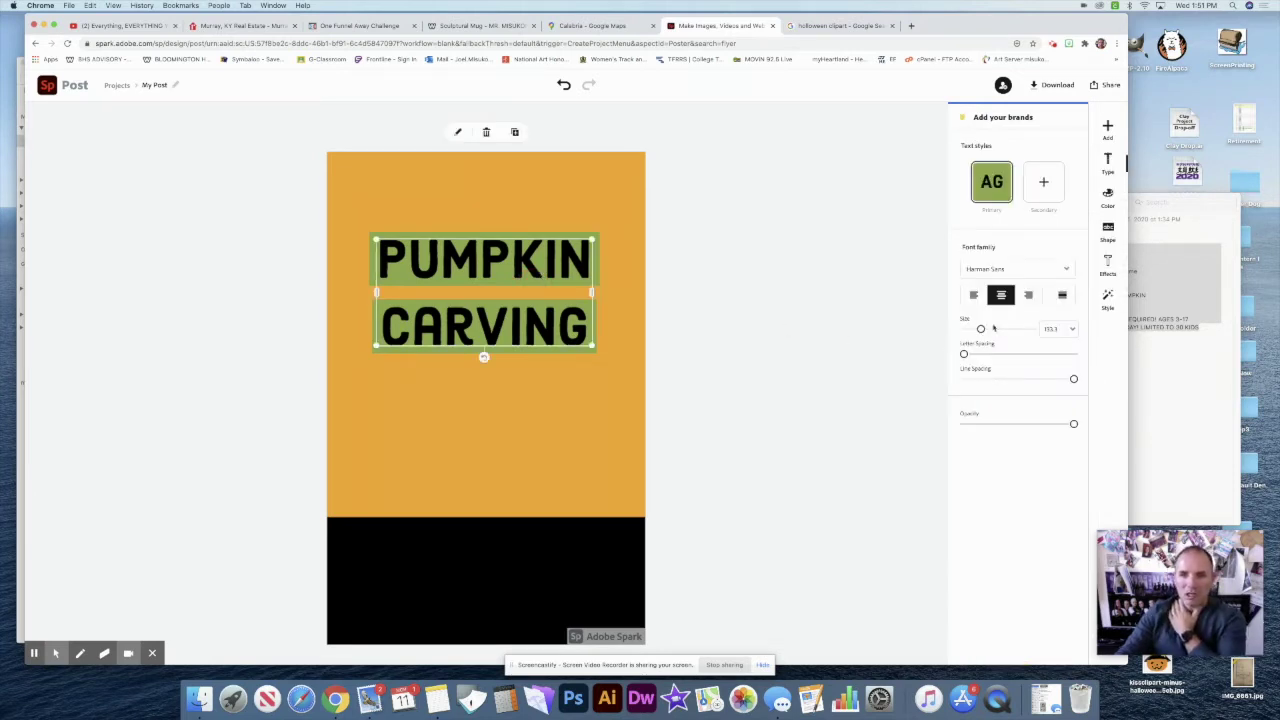
drag(980, 329, 987, 329)
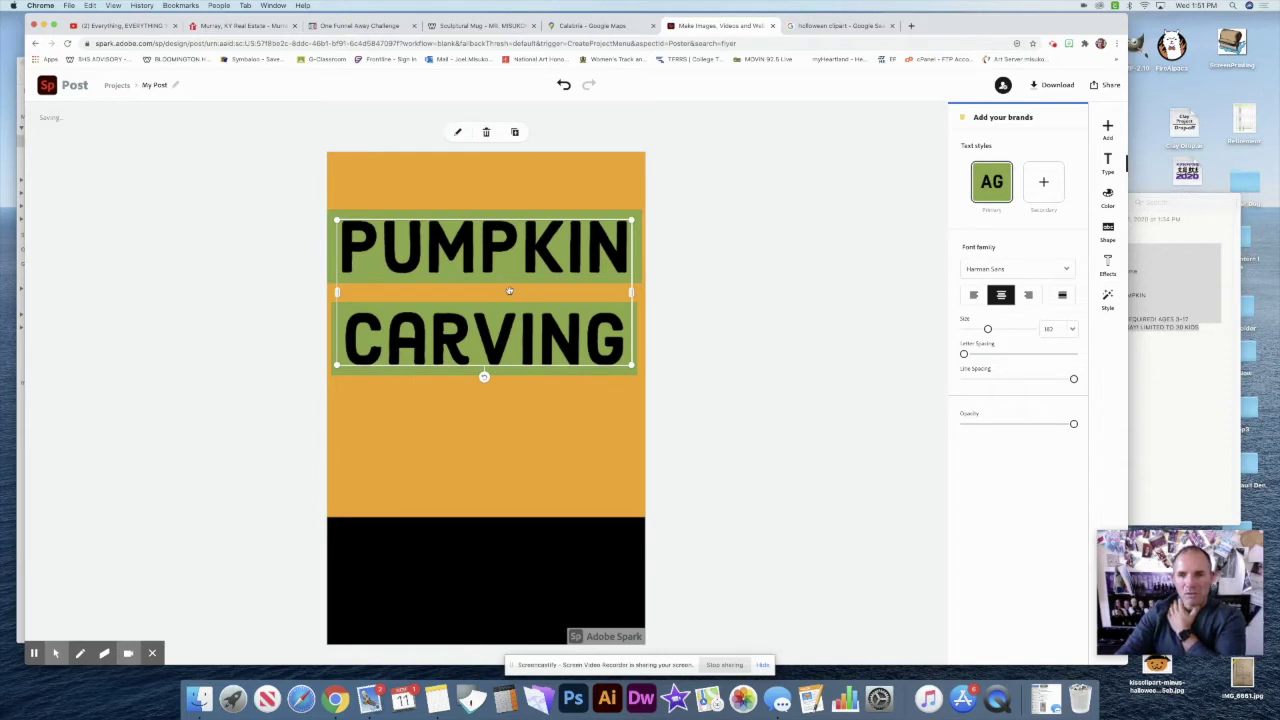
drag(1073, 382, 1113, 382)
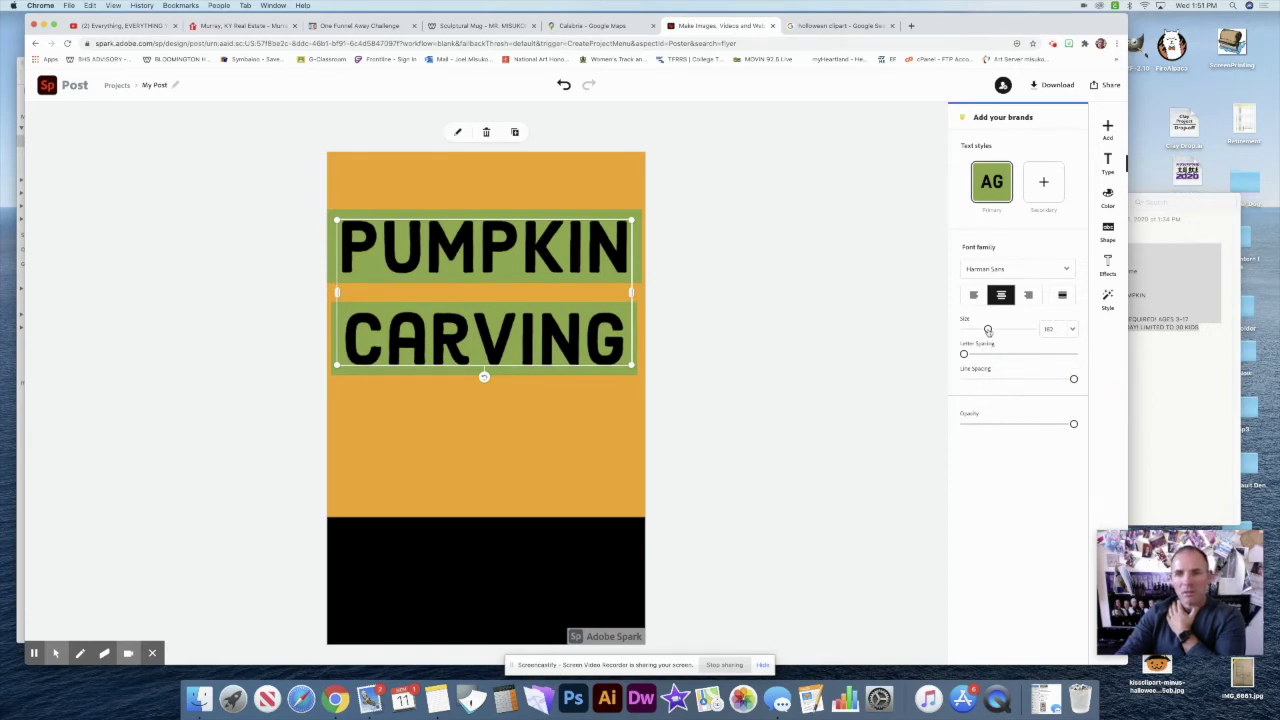
click(965, 354)
drag(965, 354, 960, 355)
mouse_move(1073, 423)
mouse_down()
mouse_move(969, 431)
mouse_move(1106, 426)
mouse_move(1077, 425)
mouse_up()
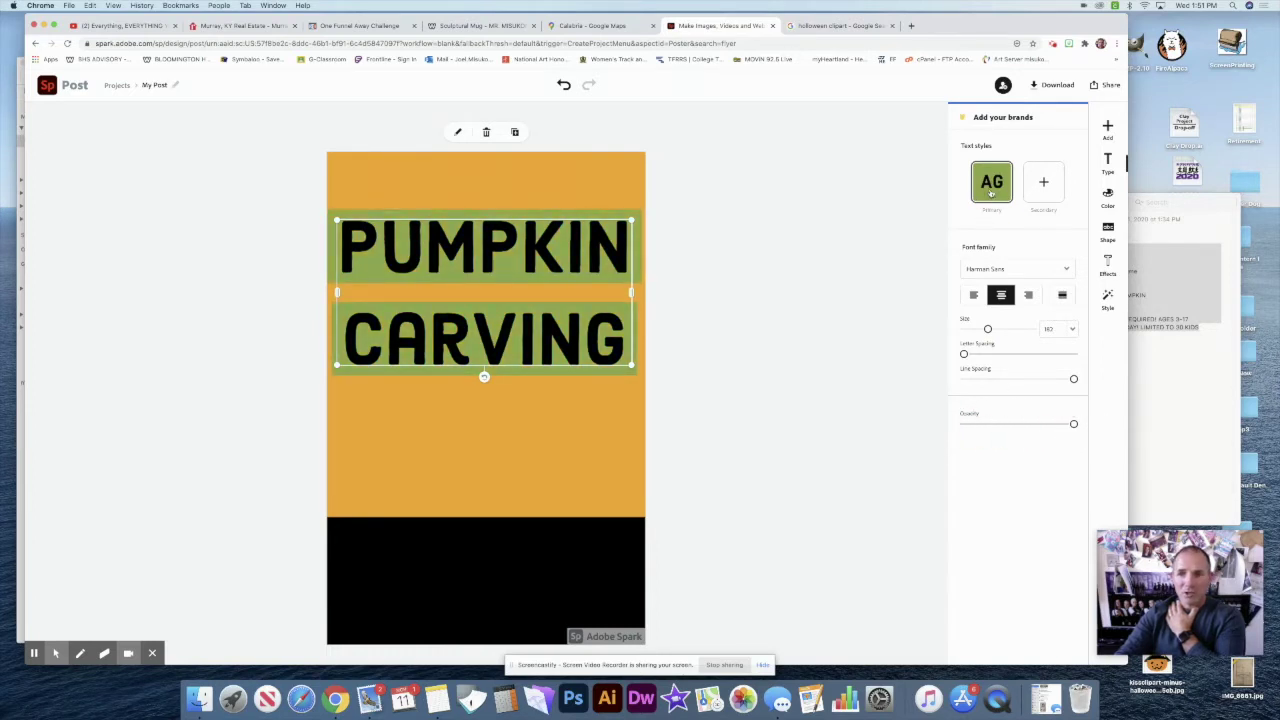
Change the title's green background shape to the flyer's orange by sampling it from the canvas, and save the color
click(1106, 197)
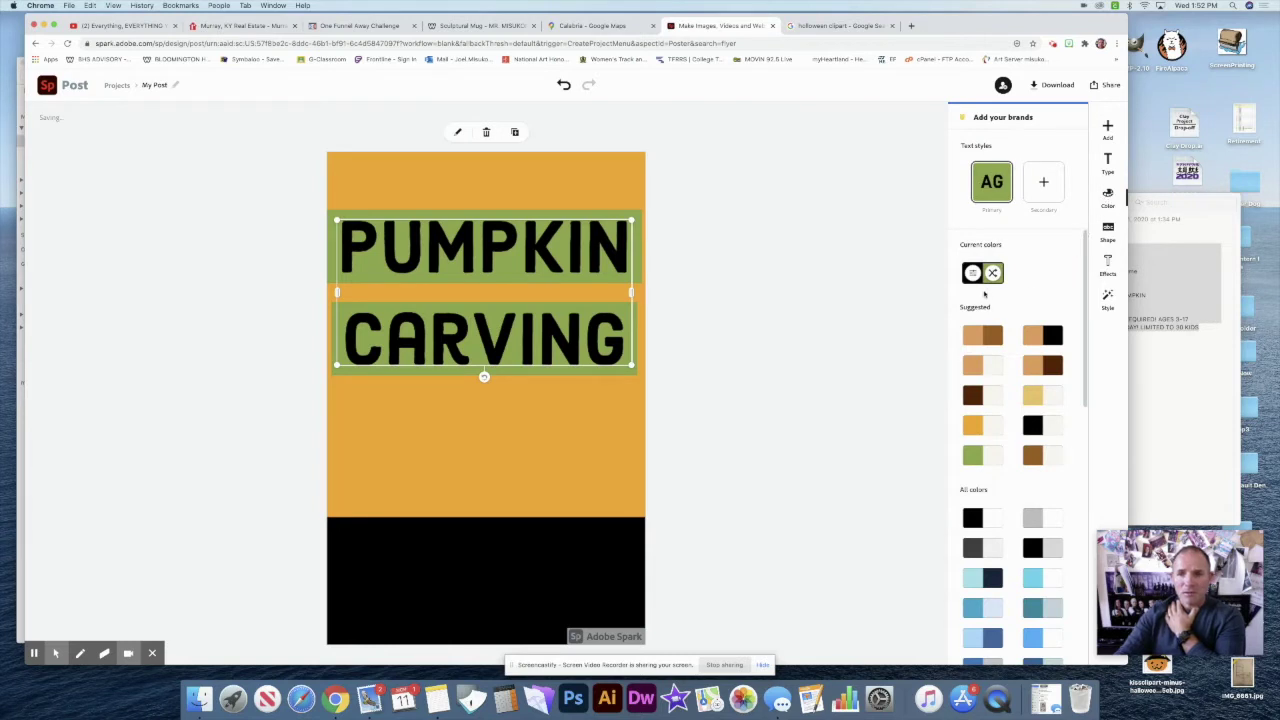
click(974, 278)
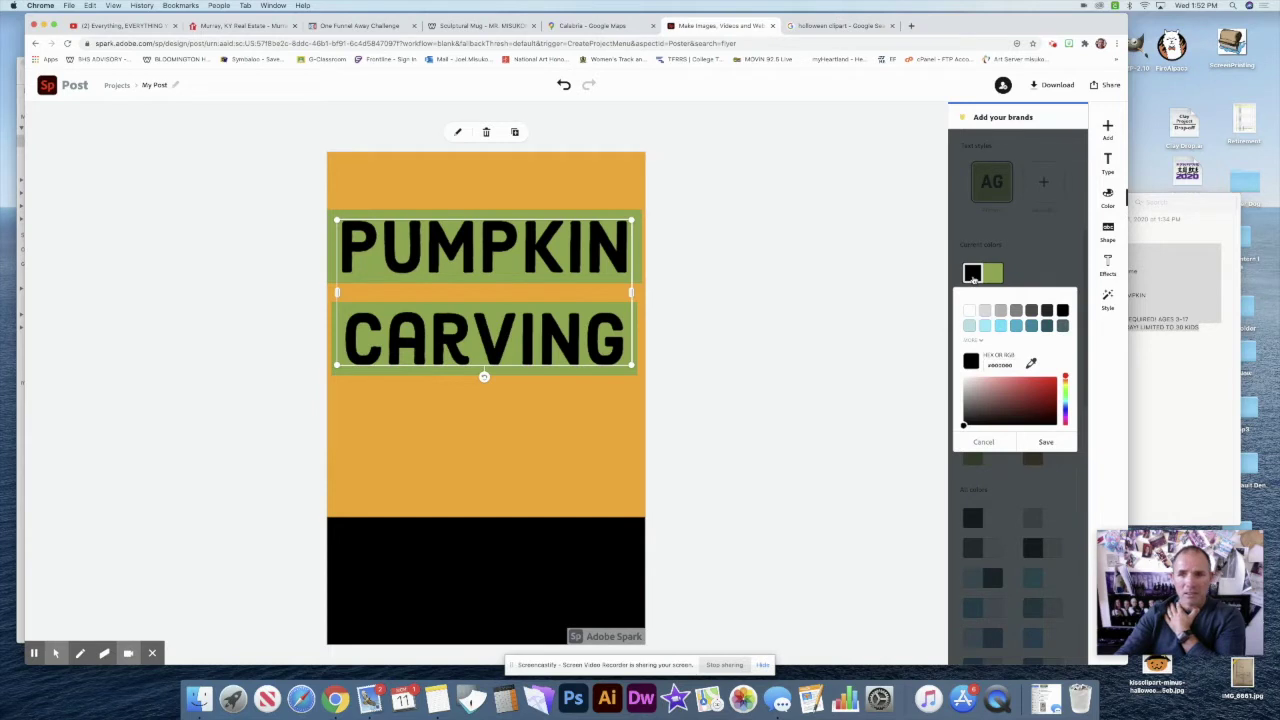
click(991, 275)
click(1031, 363)
click(562, 415)
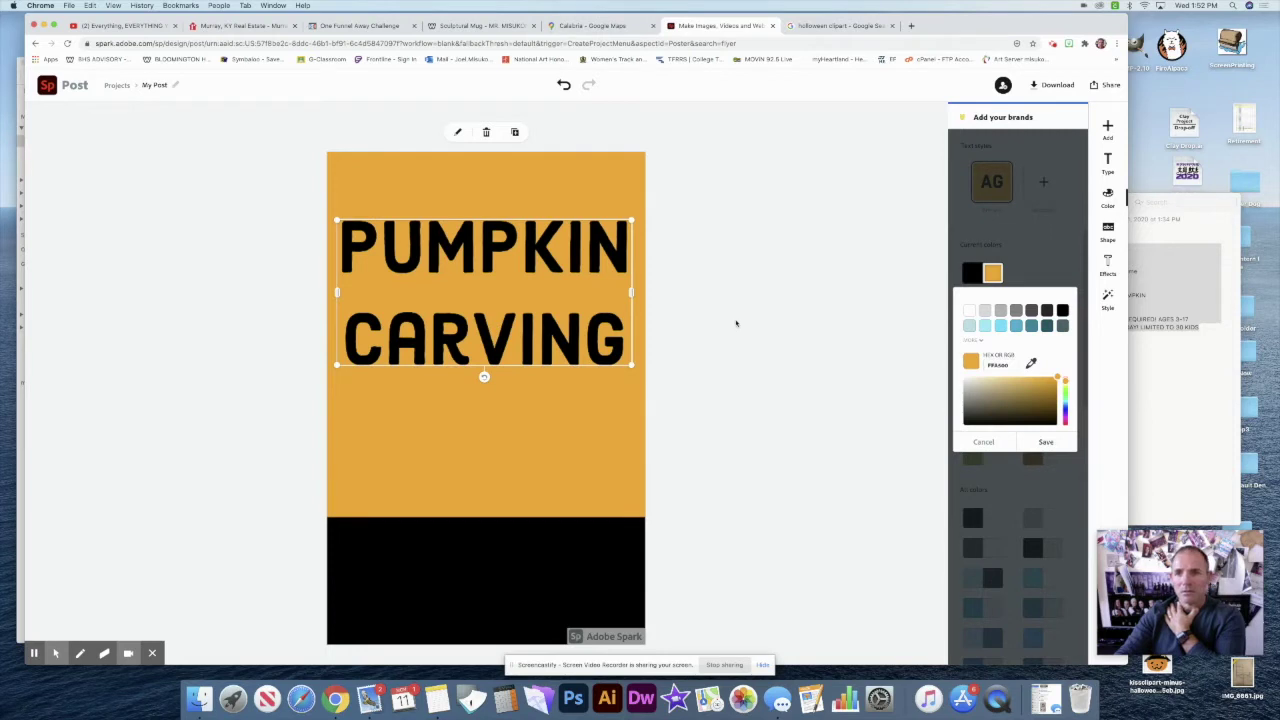
click(1043, 445)
click(737, 406)
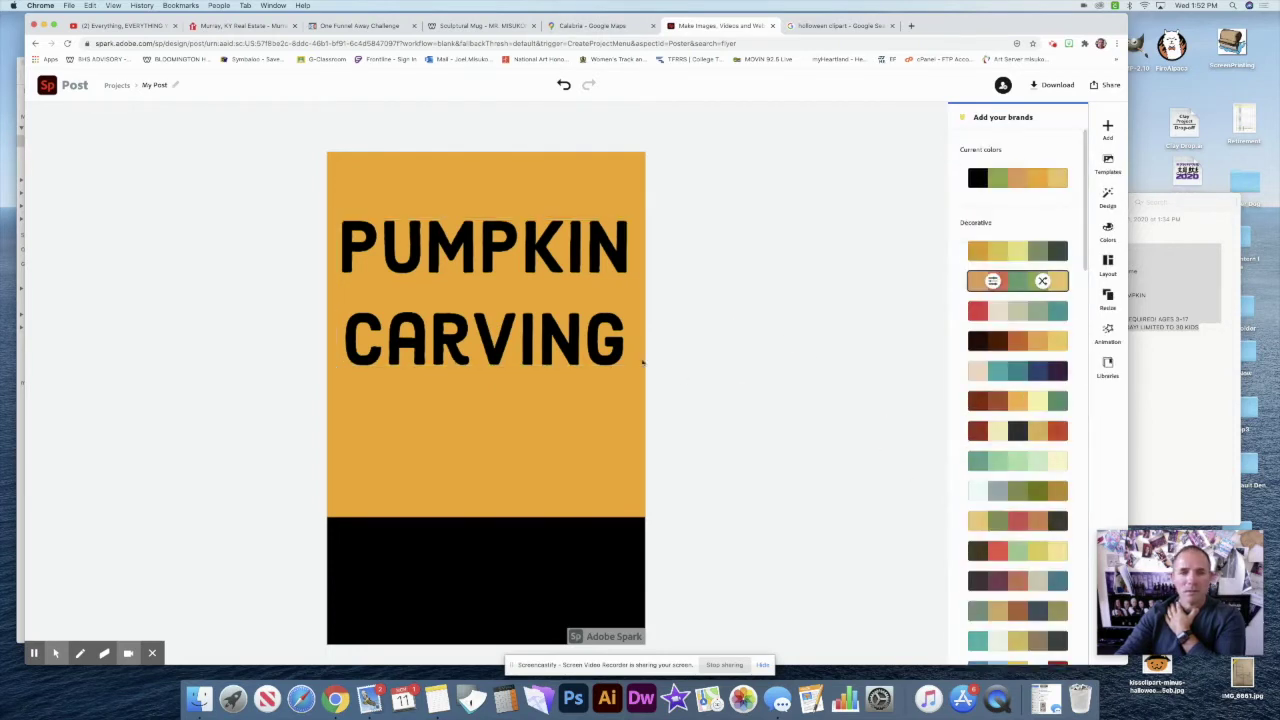
Add the first icon found for "jack-o-lantern" and place it on the orange area below the word "Carving"
click(603, 352)
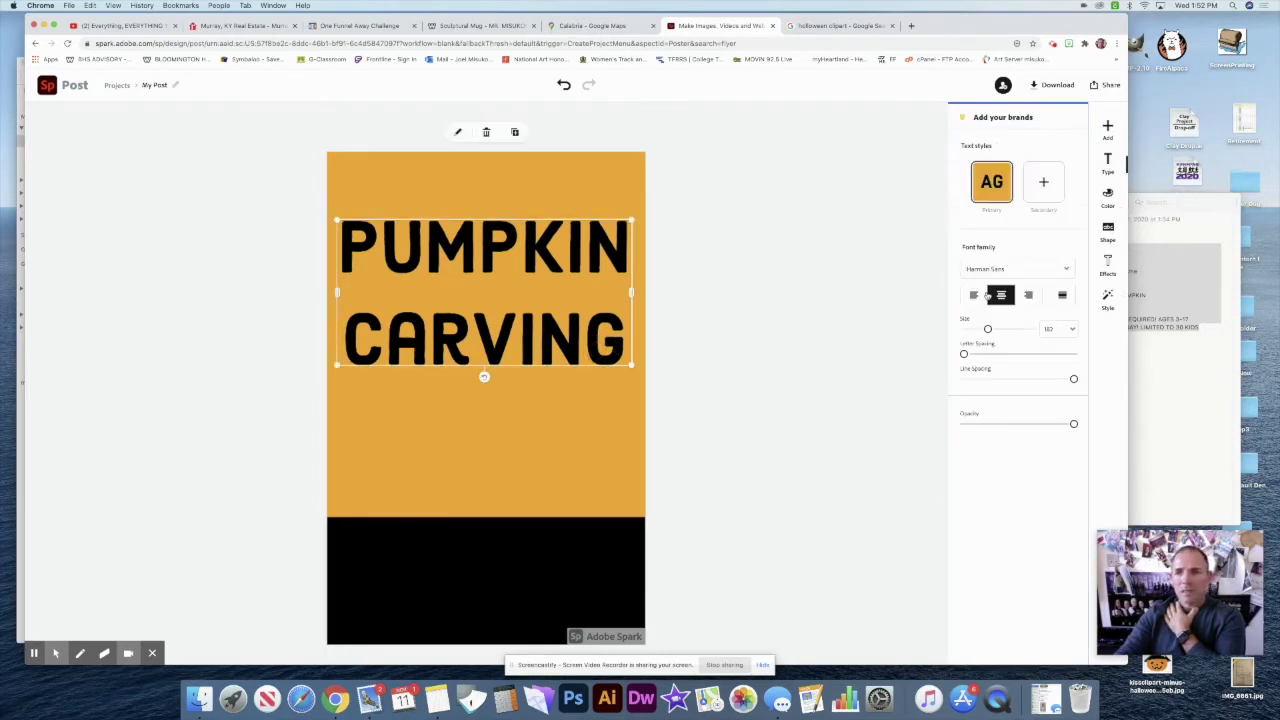
click(826, 295)
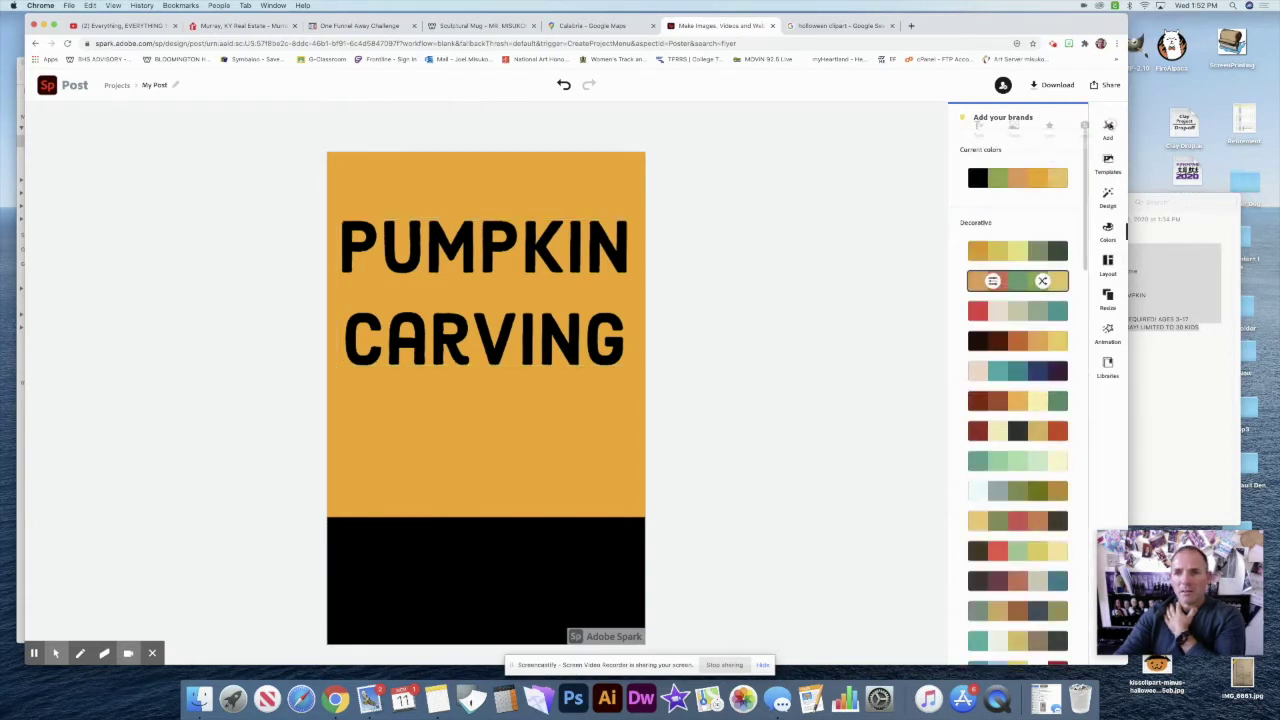
click(1034, 126)
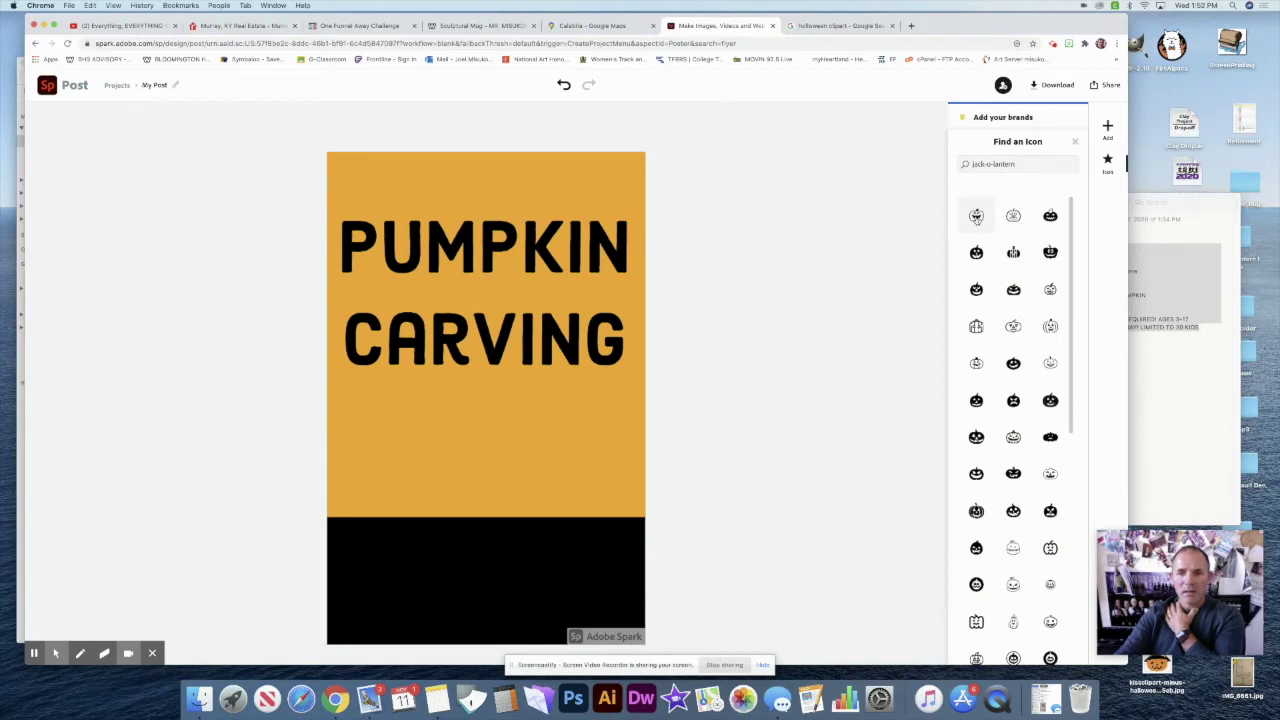
click(976, 216)
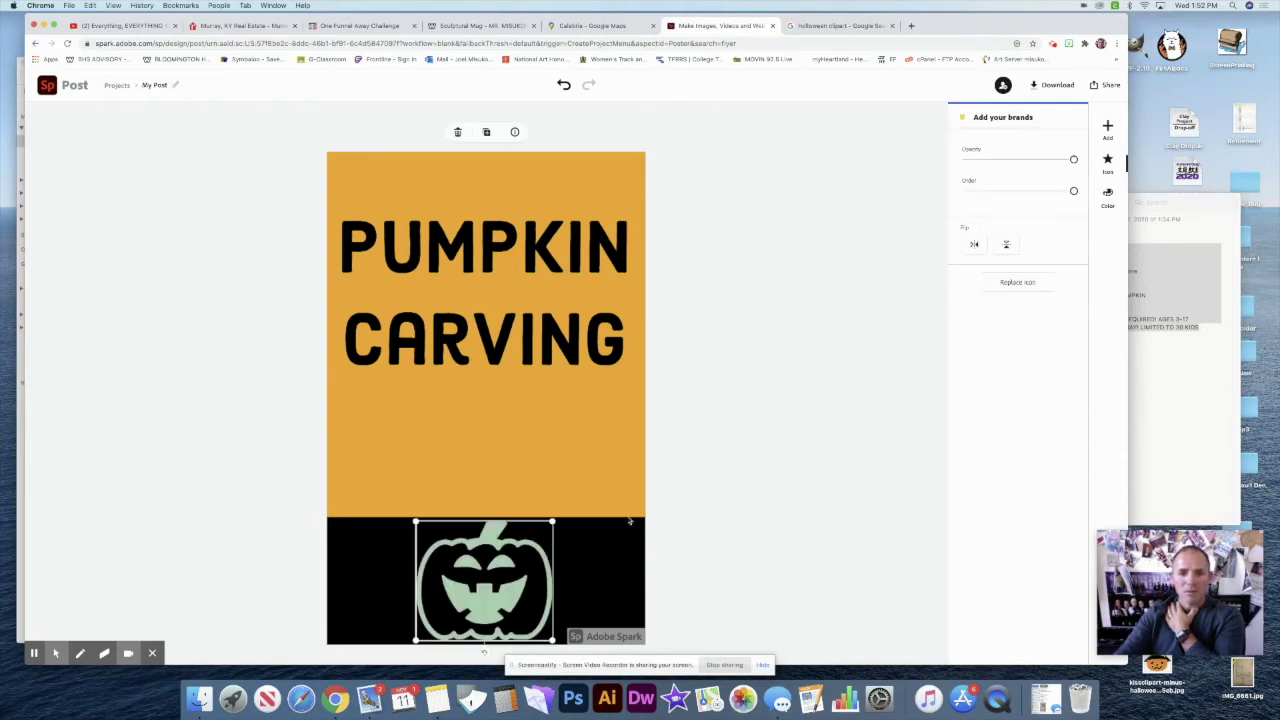
drag(539, 566, 565, 427)
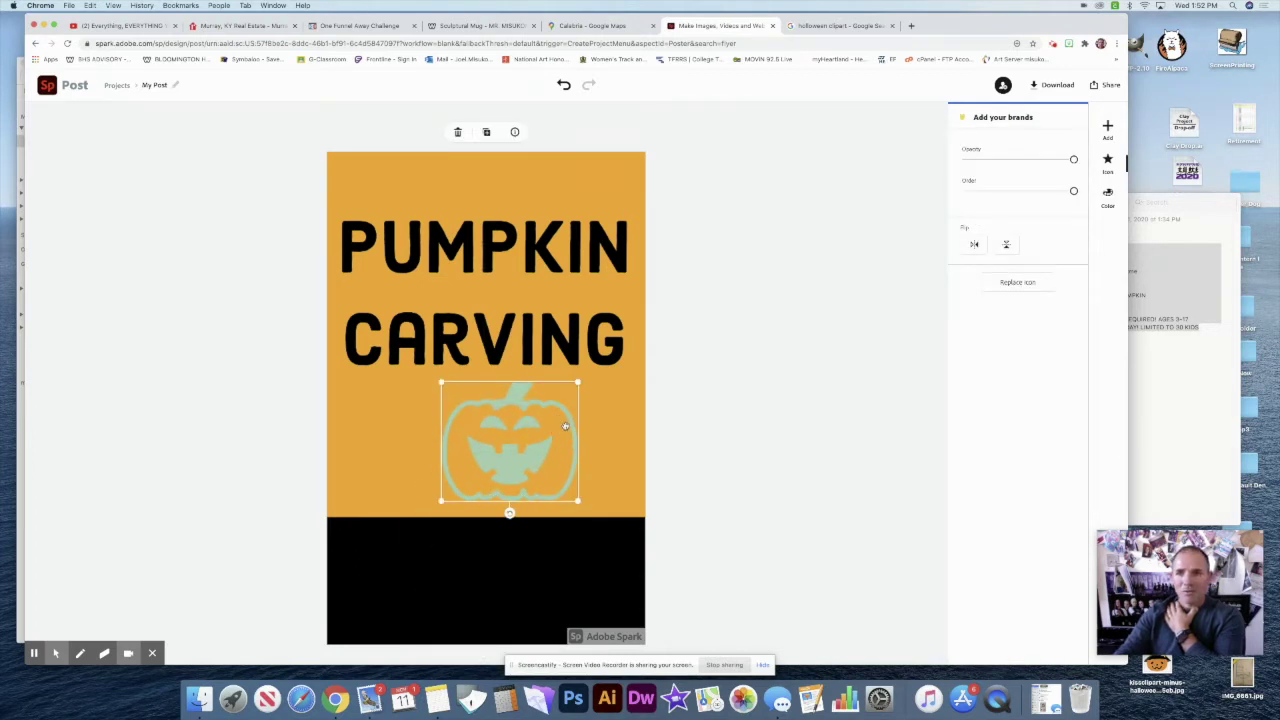
Recolor the jack-o-lantern icon light orange, after comparing it with the paler cream shade
click(1108, 196)
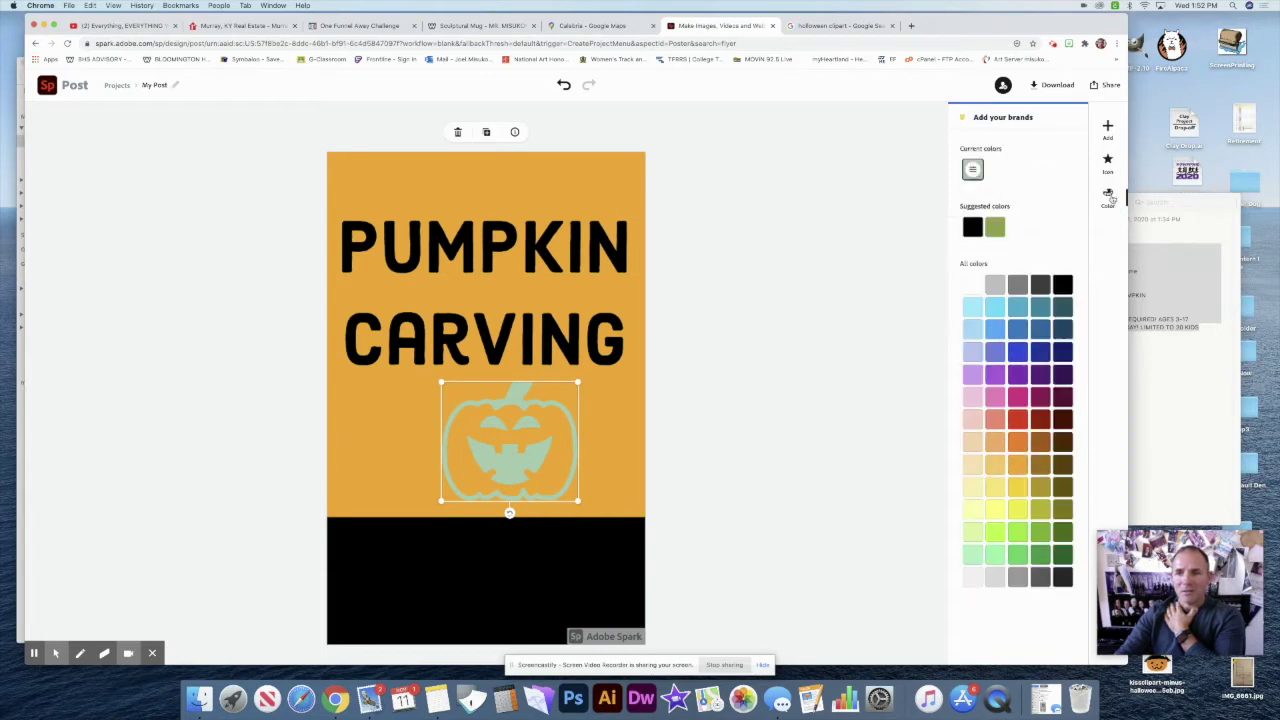
click(995, 465)
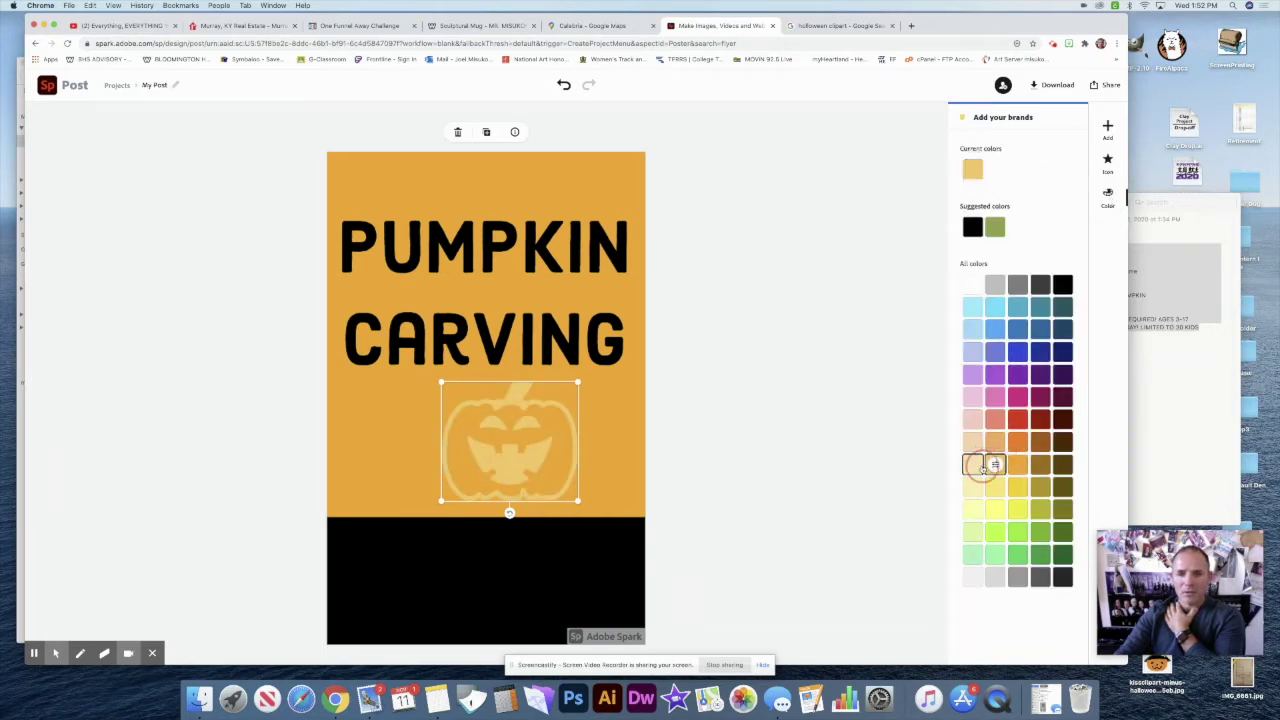
click(974, 465)
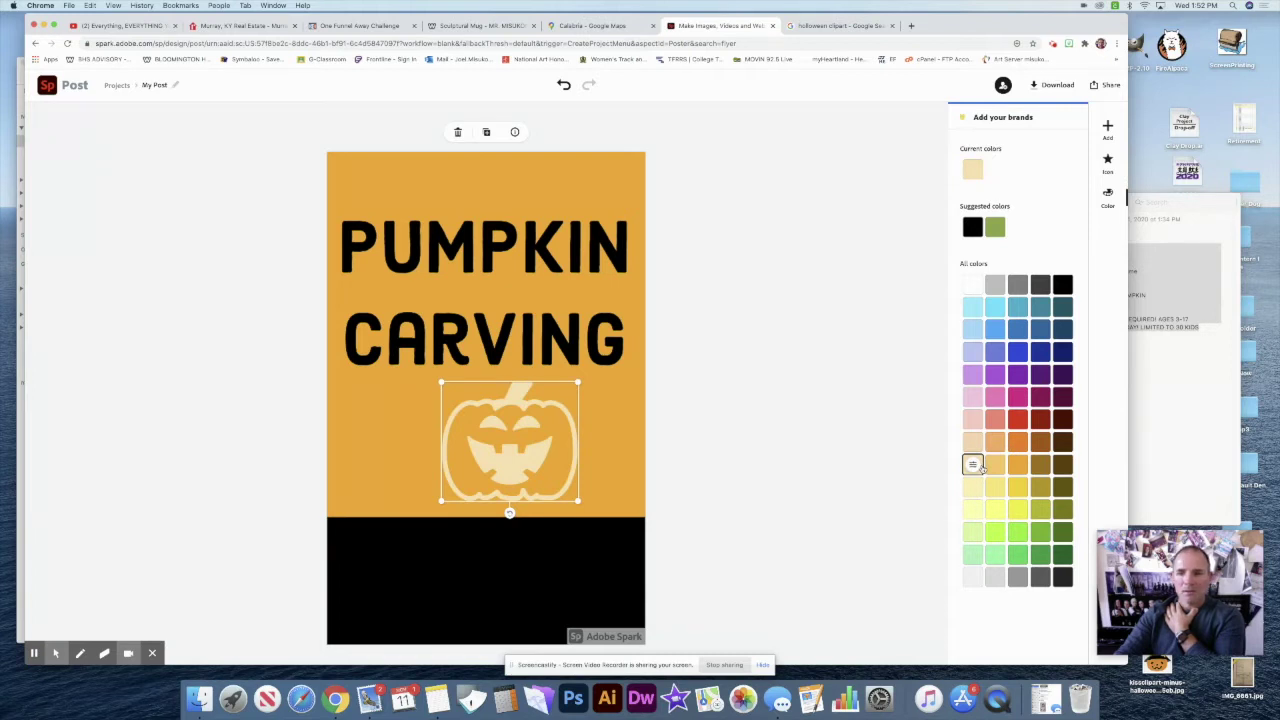
click(977, 458)
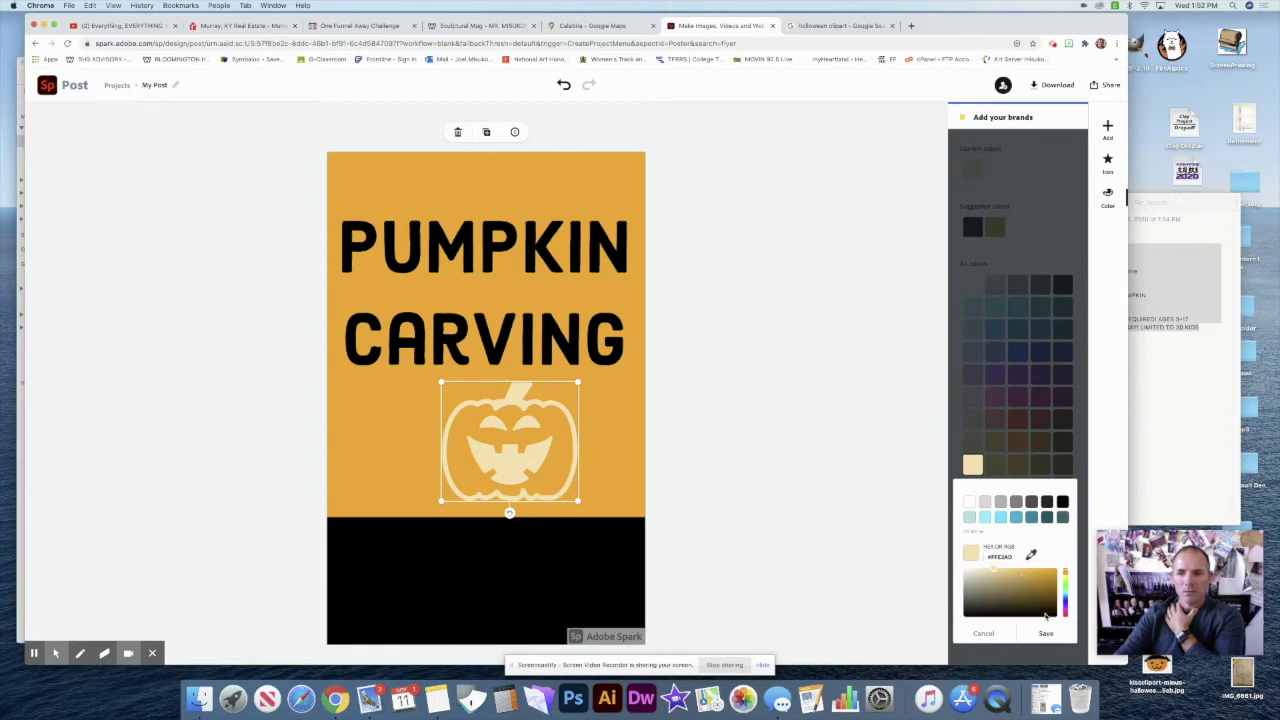
click(990, 633)
click(996, 465)
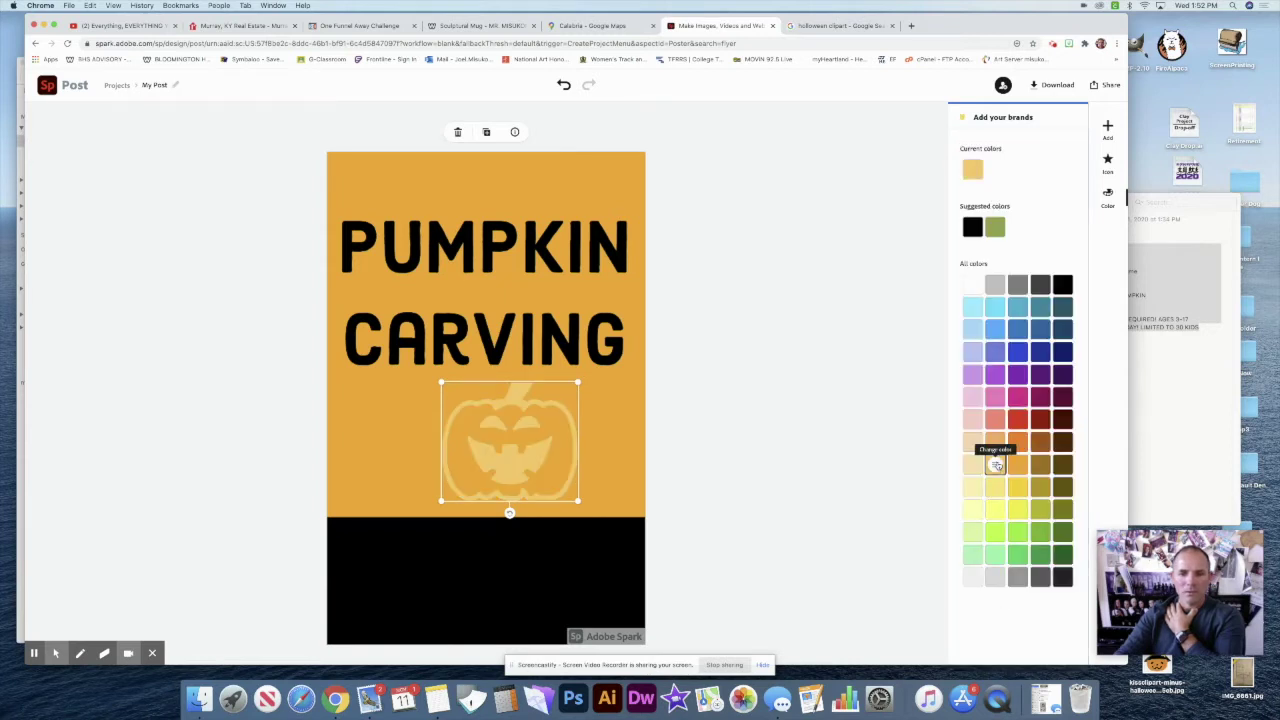
Recolor the jack-o-lantern icon pale cream, then shrink it and place it at the flyer's left edge between the words "Pumpkin" and "Carving"
click(972, 442)
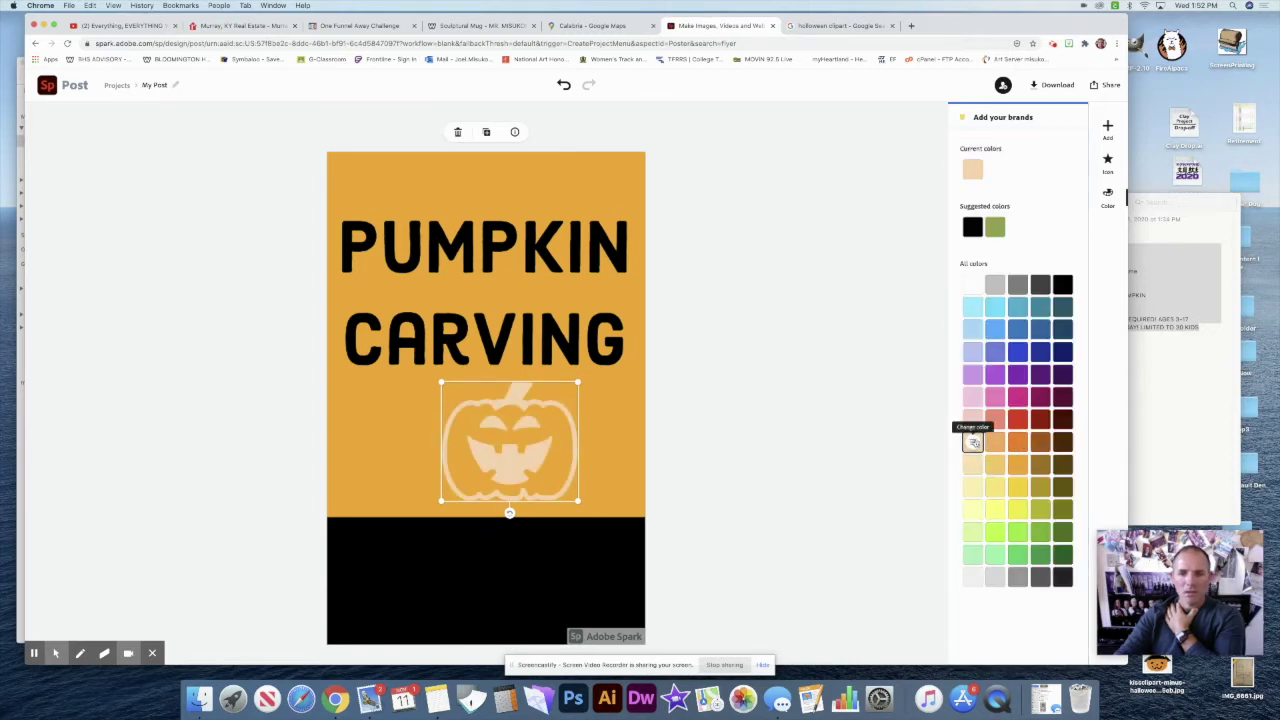
click(995, 441)
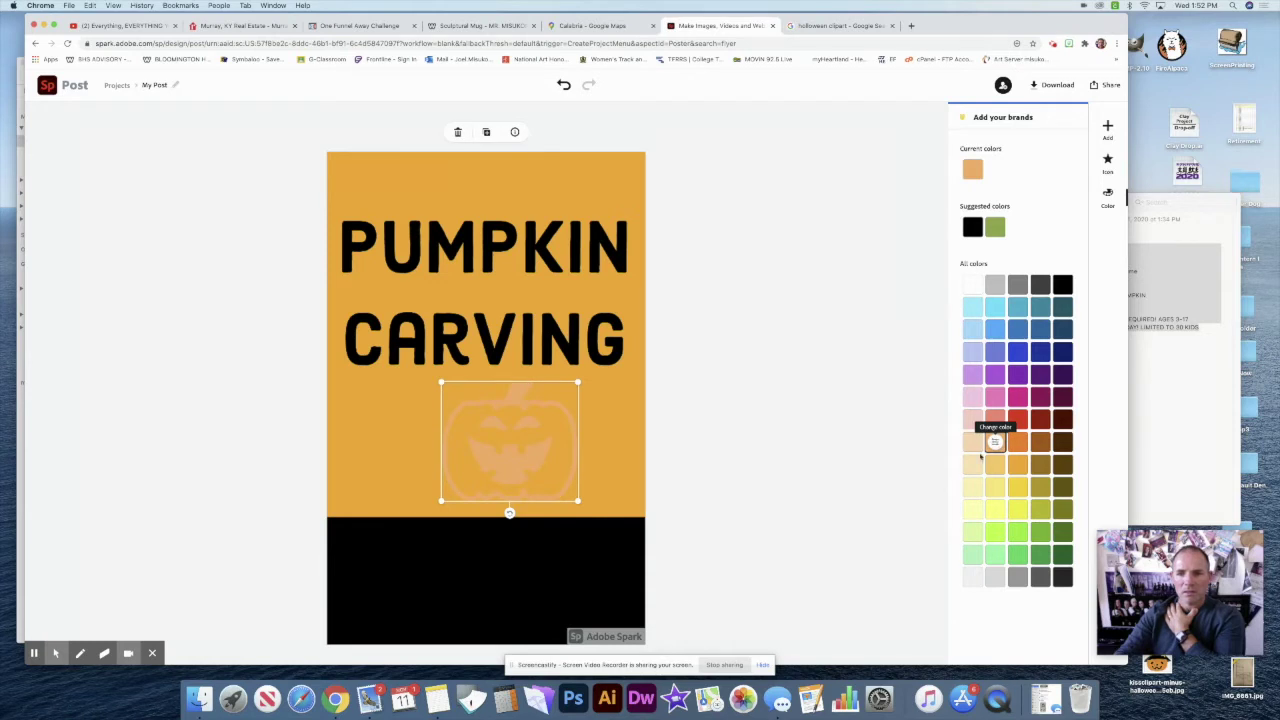
click(972, 465)
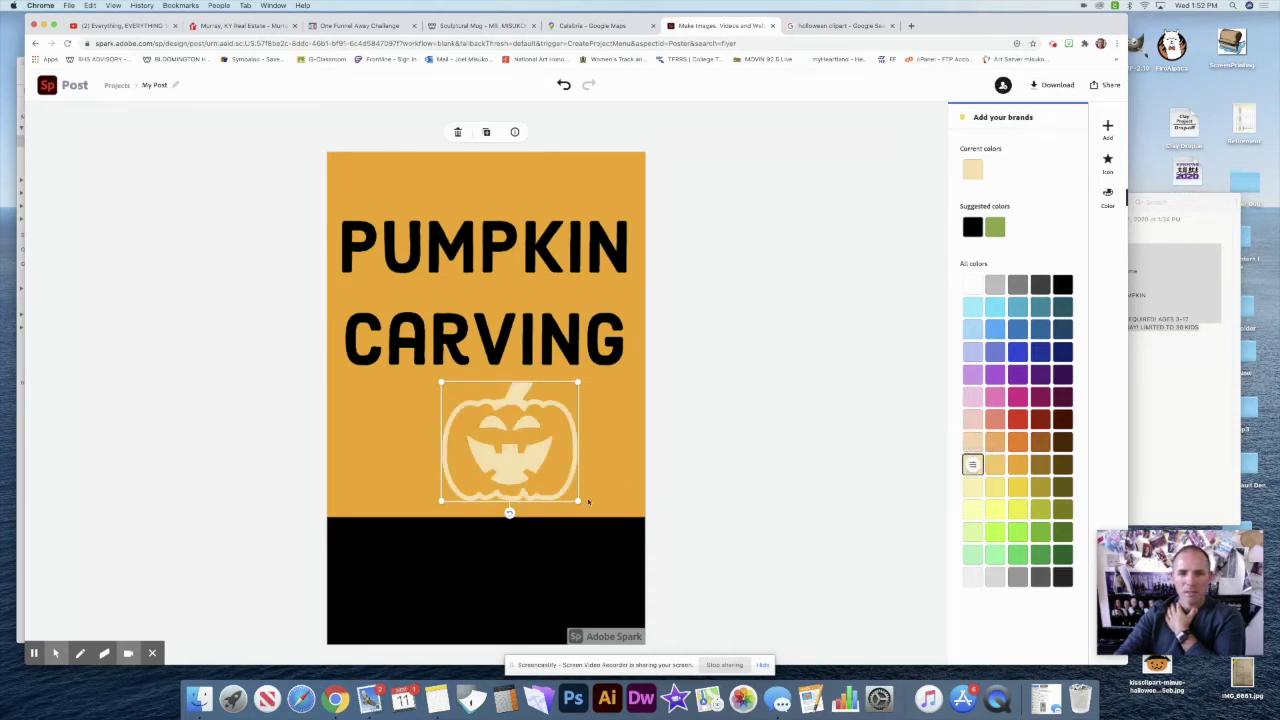
drag(579, 502, 355, 289)
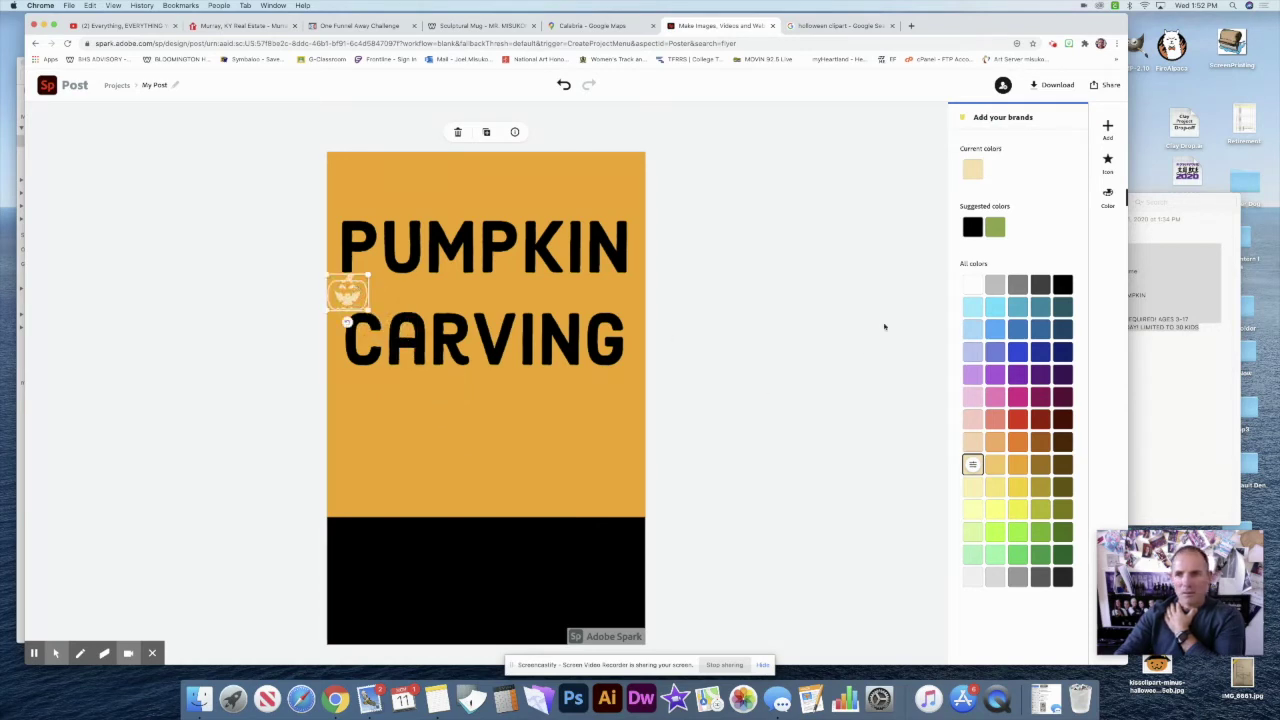
Add the outlined triangle-eyed icon, second among the "jack-o-lantern" results, and place it at small size right beside the cream pumpkin
click(1107, 128)
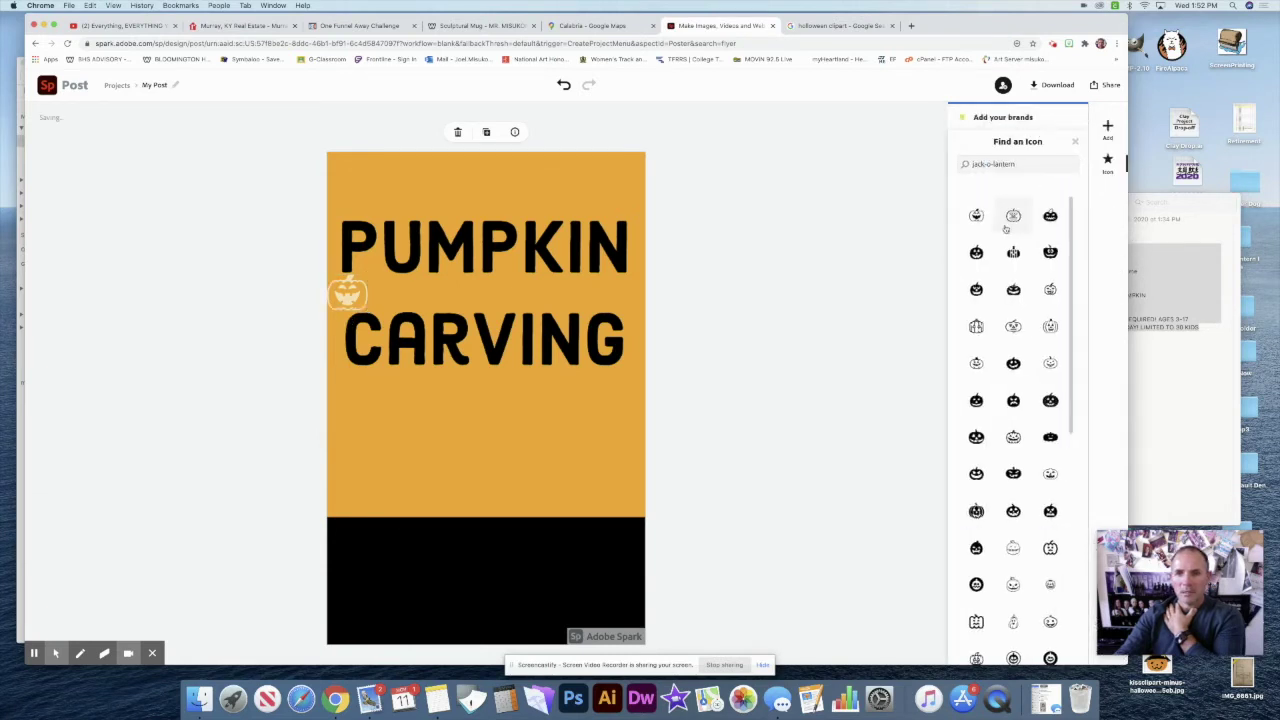
click(1012, 217)
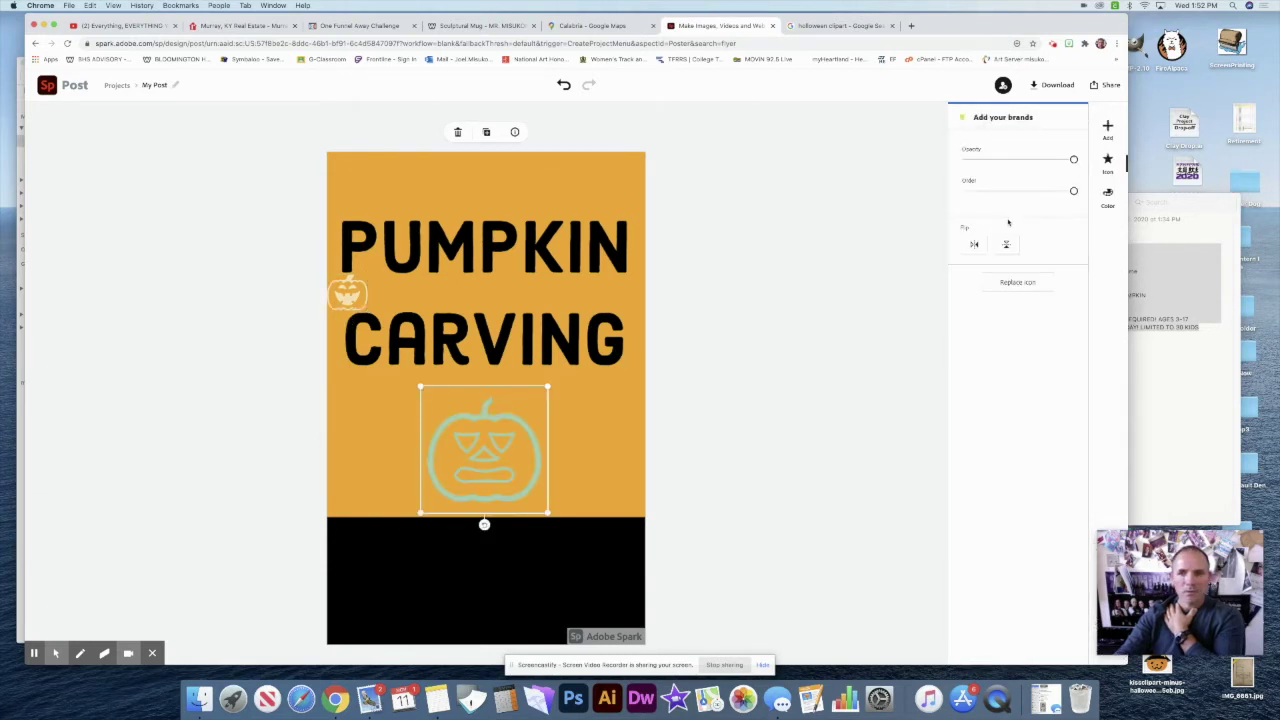
drag(549, 514, 408, 305)
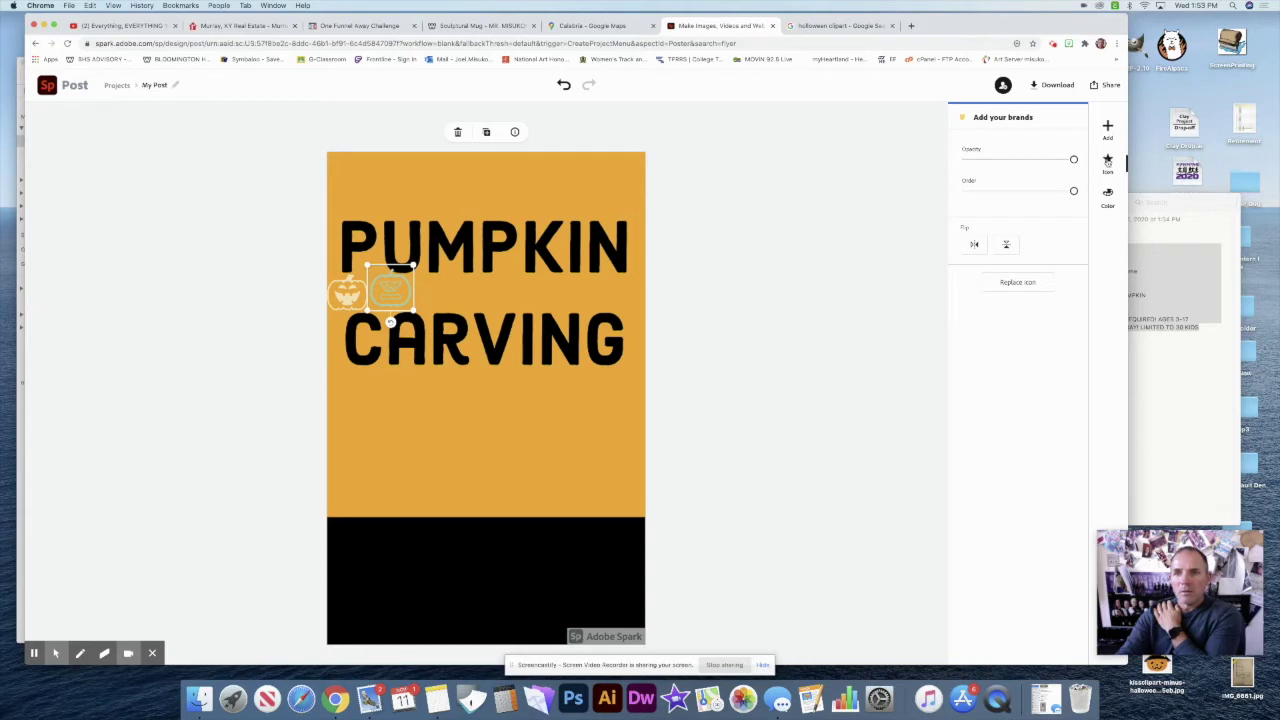
Add the solid jack-o-lantern icon that starts the second row of results, and place it at matching small size third in the pumpkin row
click(1107, 127)
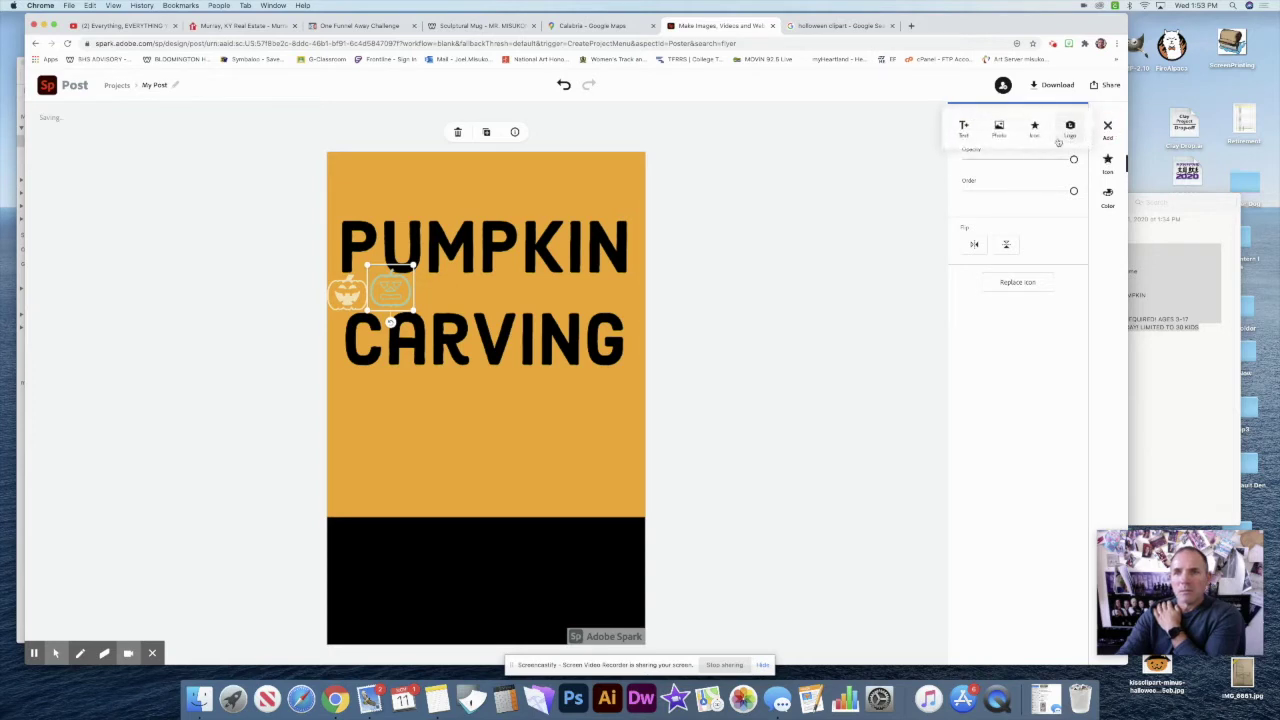
click(1035, 131)
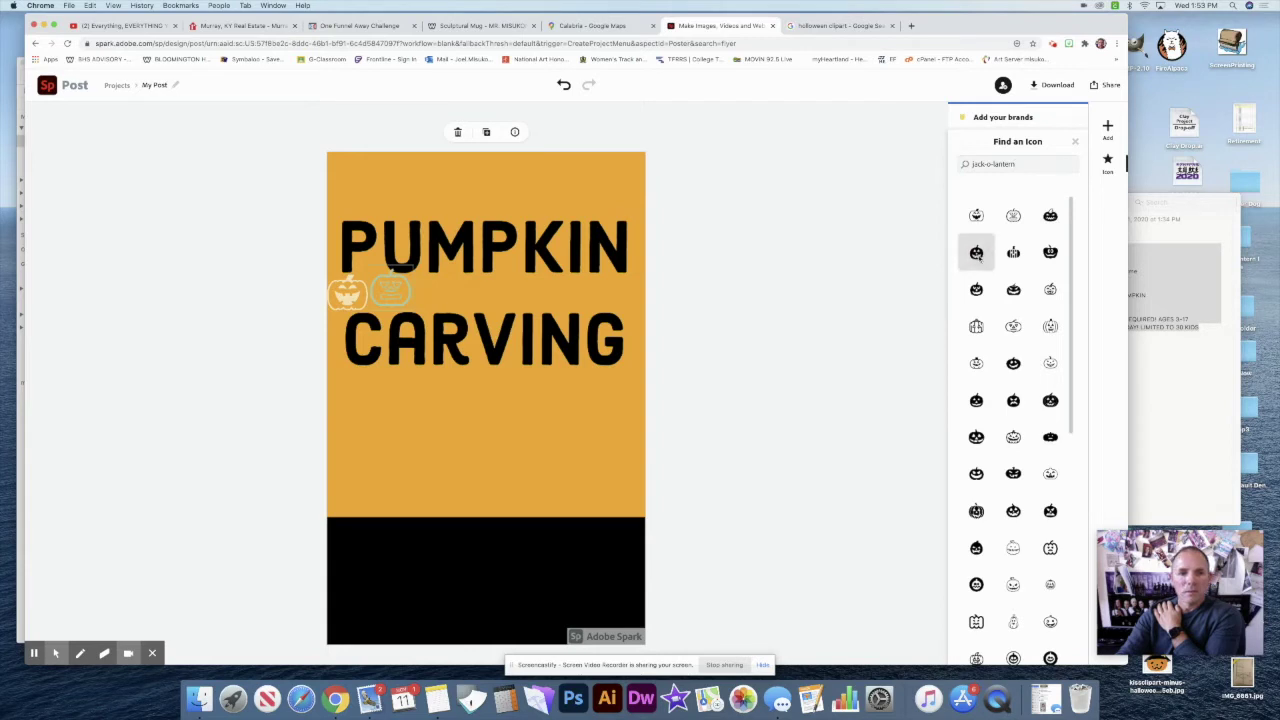
click(977, 253)
drag(549, 500, 459, 300)
Add the outlined, ribbed jack-o-lantern icon with the wide toothy grin, and place it at small size fourth in the pumpkin row
click(1108, 130)
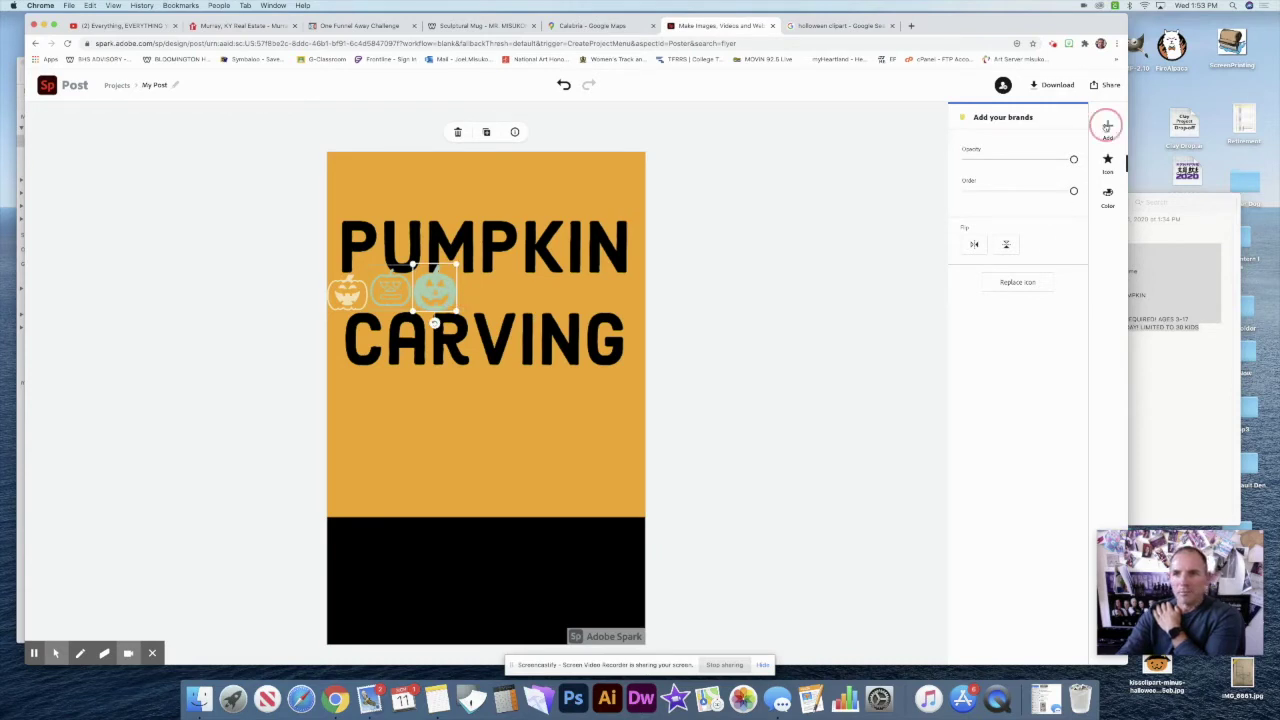
click(1040, 138)
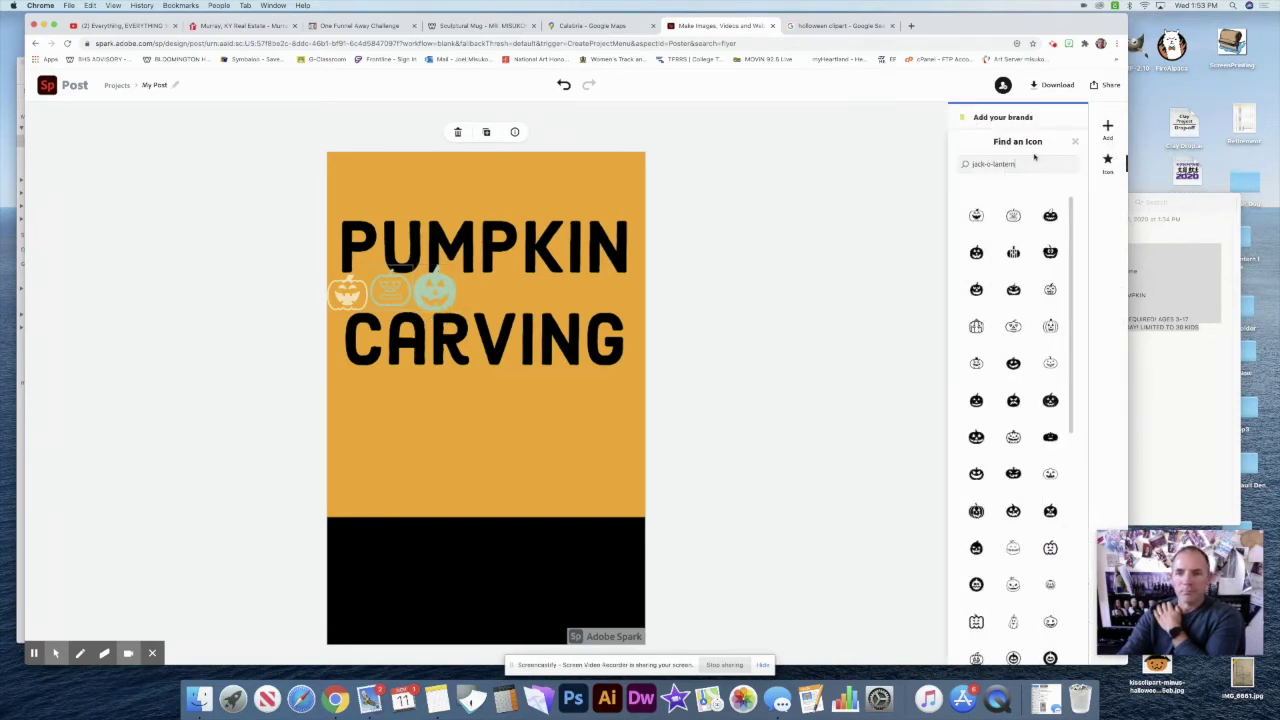
click(1016, 438)
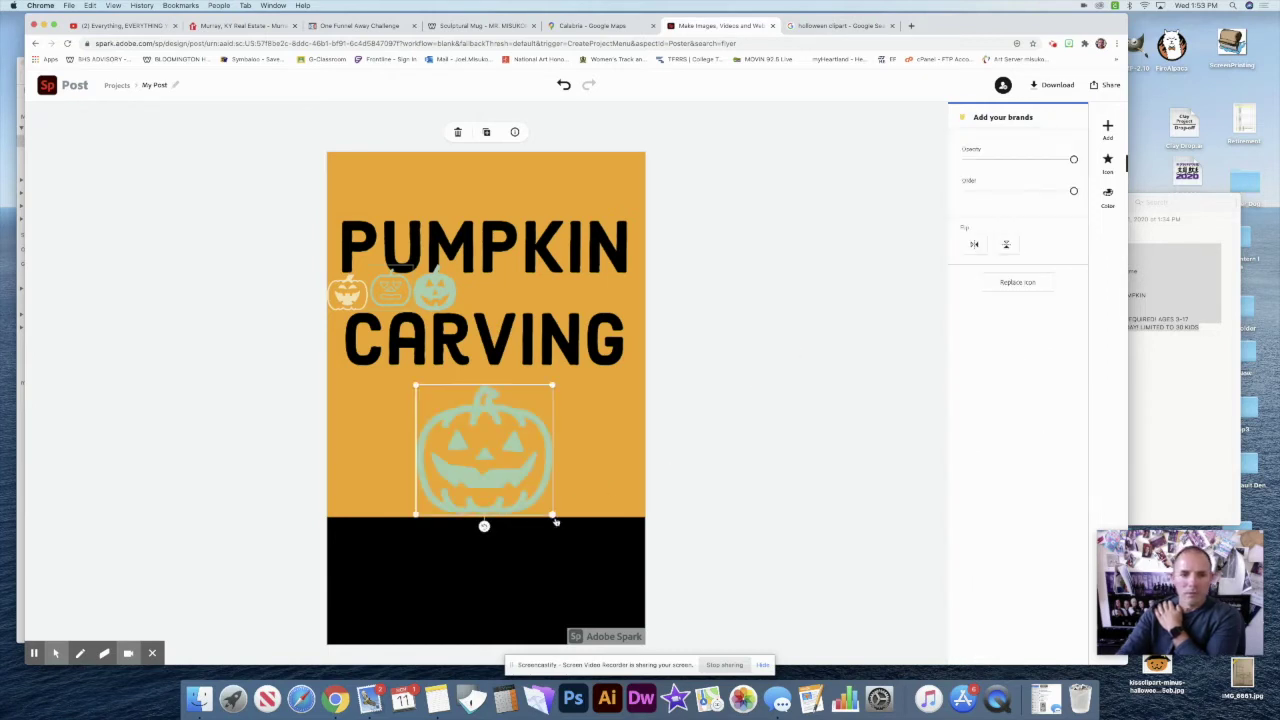
drag(553, 517, 490, 295)
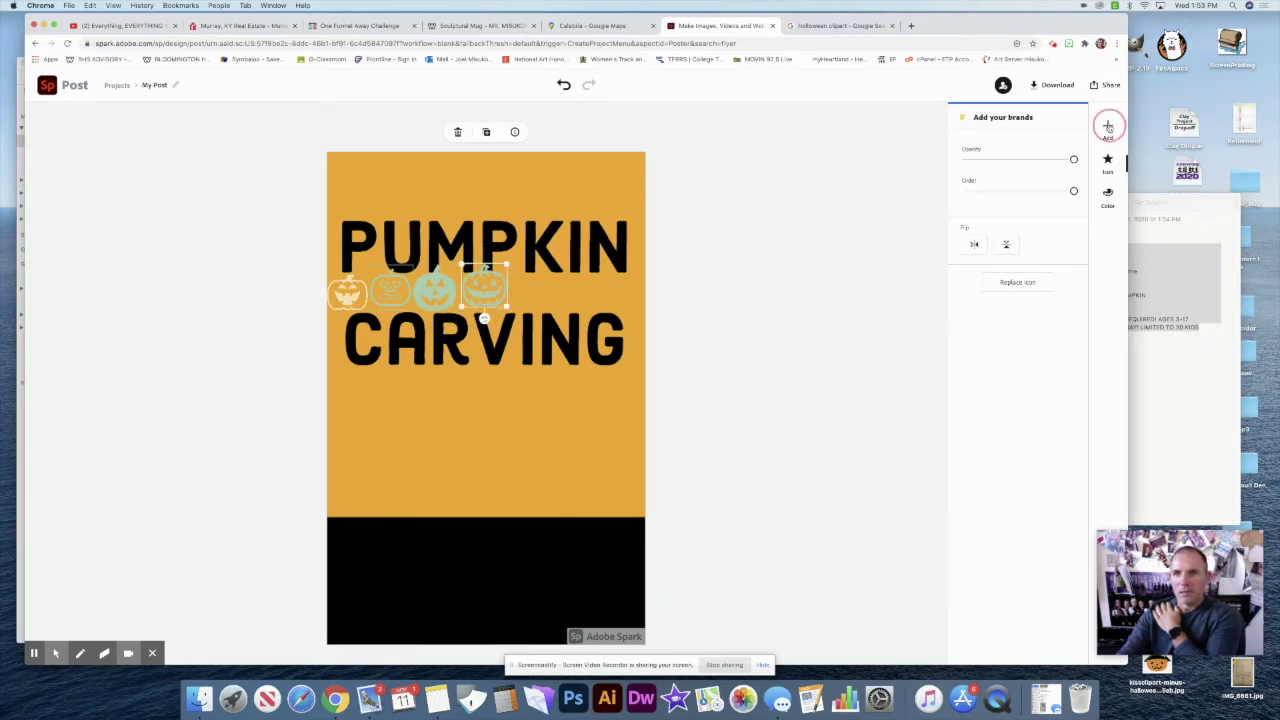
Add the thin-outlined jack-o-lantern icon with slanted eyes, and place it at small size fifth in the pumpkin row
click(1108, 128)
click(1035, 128)
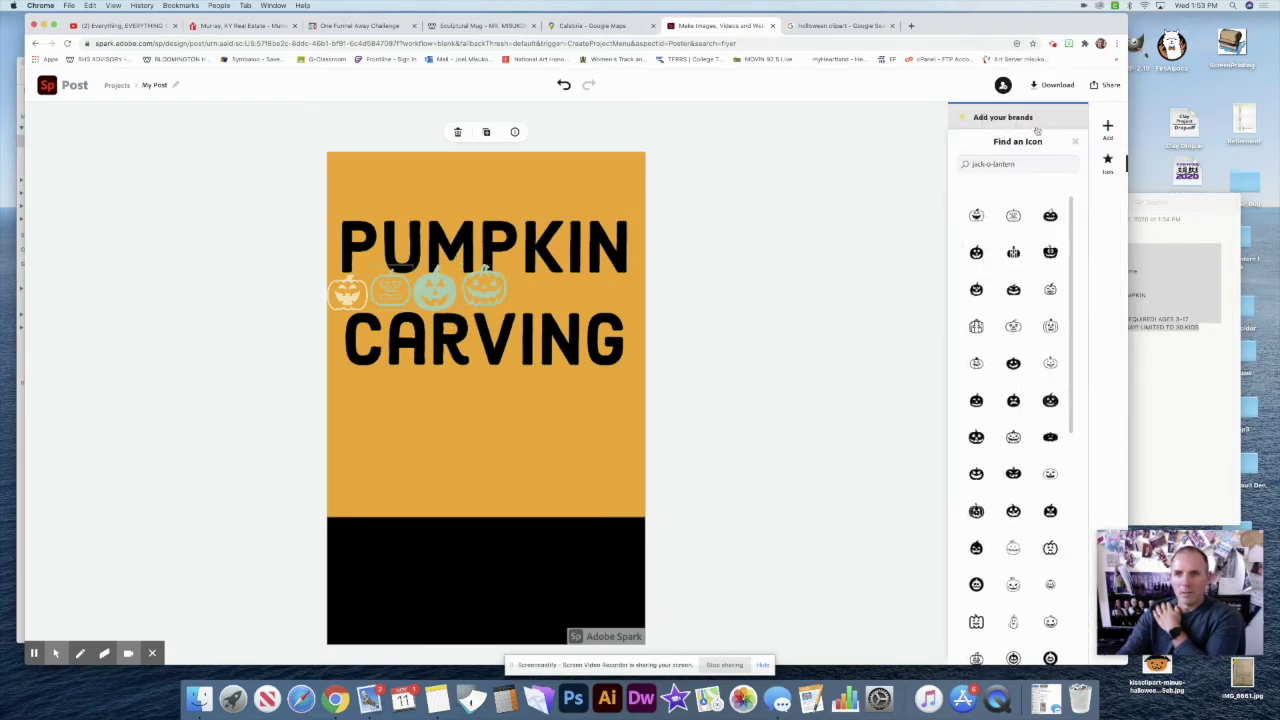
click(1014, 585)
drag(547, 493, 531, 290)
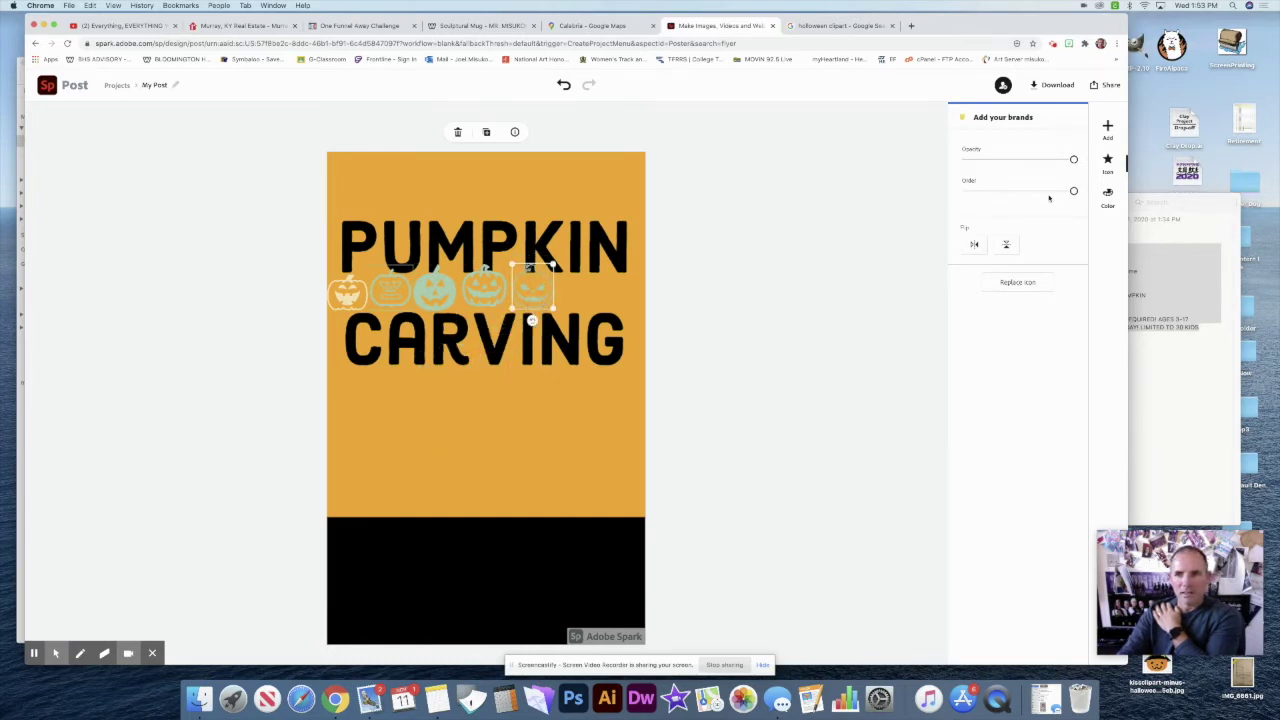
Add the solid jack-o-lantern icon with the star-shaped nose, and place it at small size sixth in the pumpkin row
click(1104, 129)
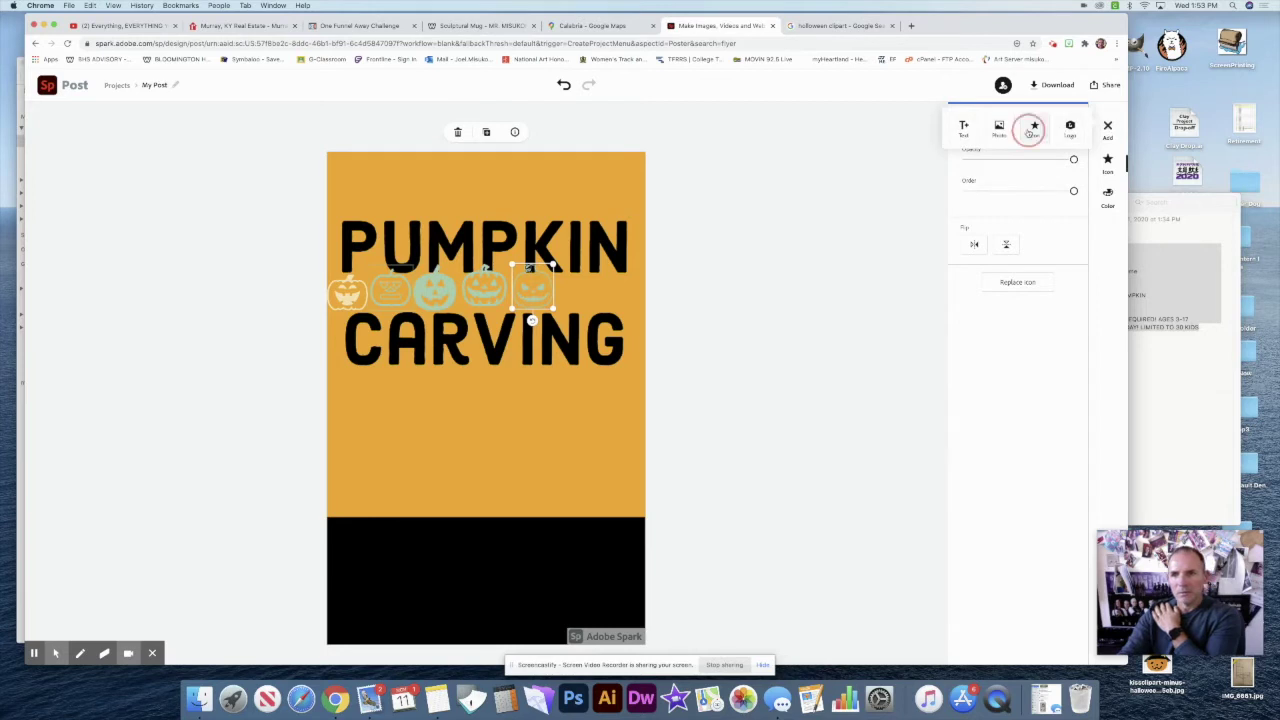
click(1030, 130)
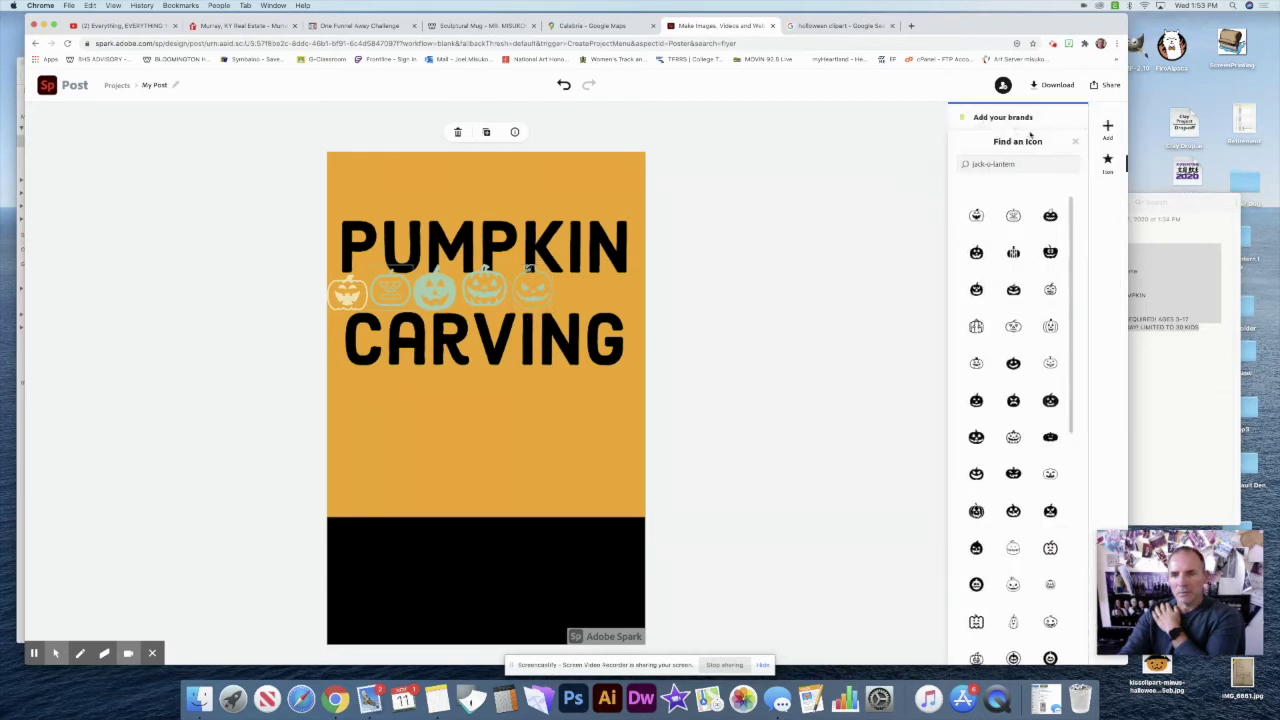
click(977, 290)
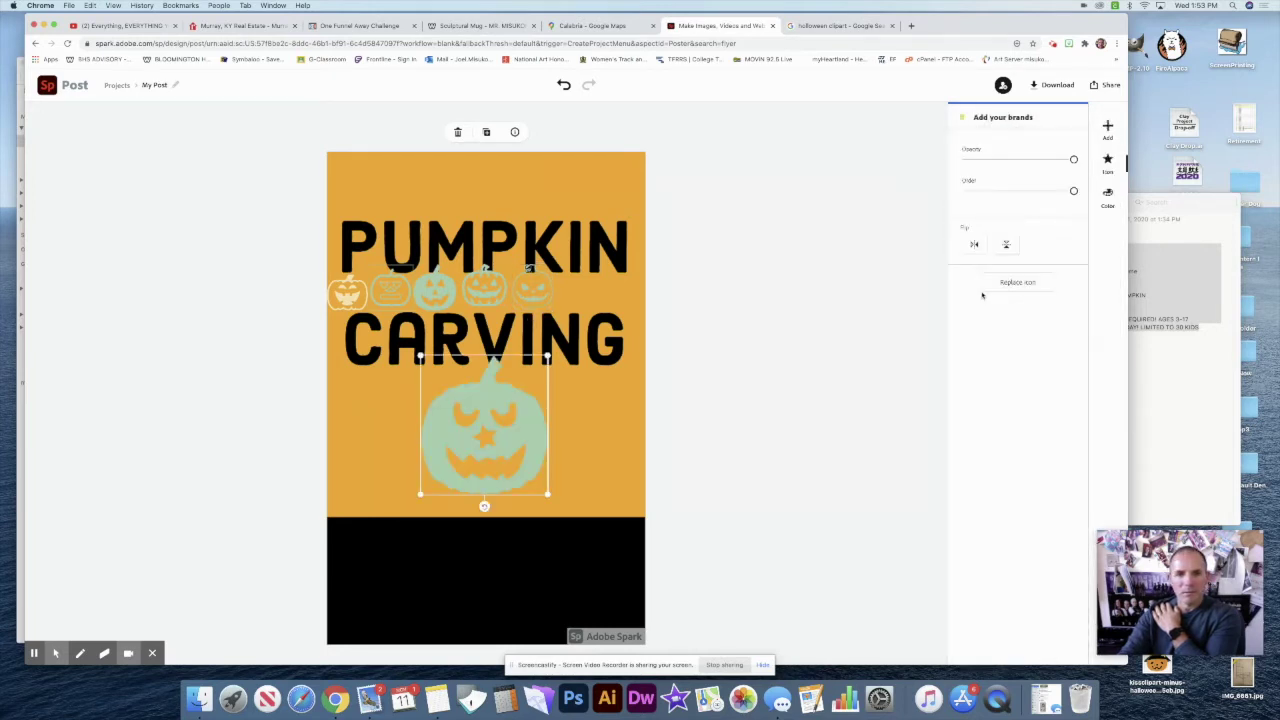
drag(548, 495, 580, 292)
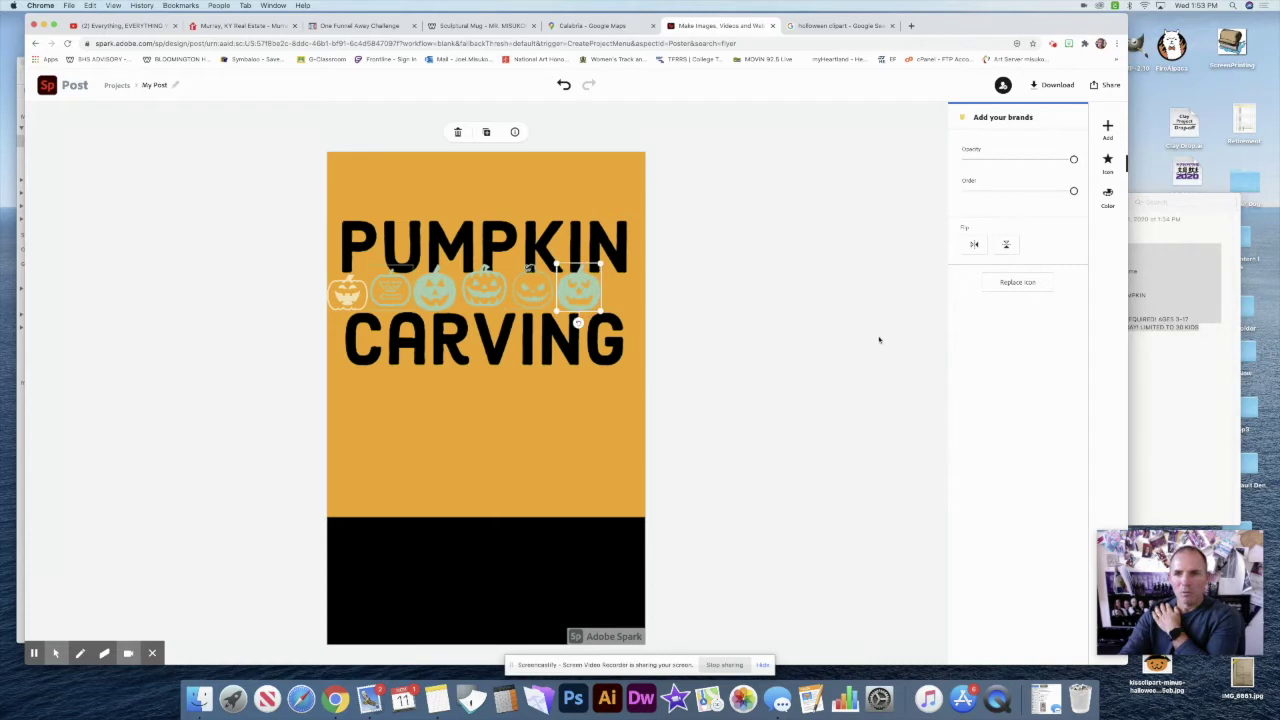
Add an outlined jack-o-lantern icon with a big open grin from further down the results, and place it small at the row's right end
click(1107, 128)
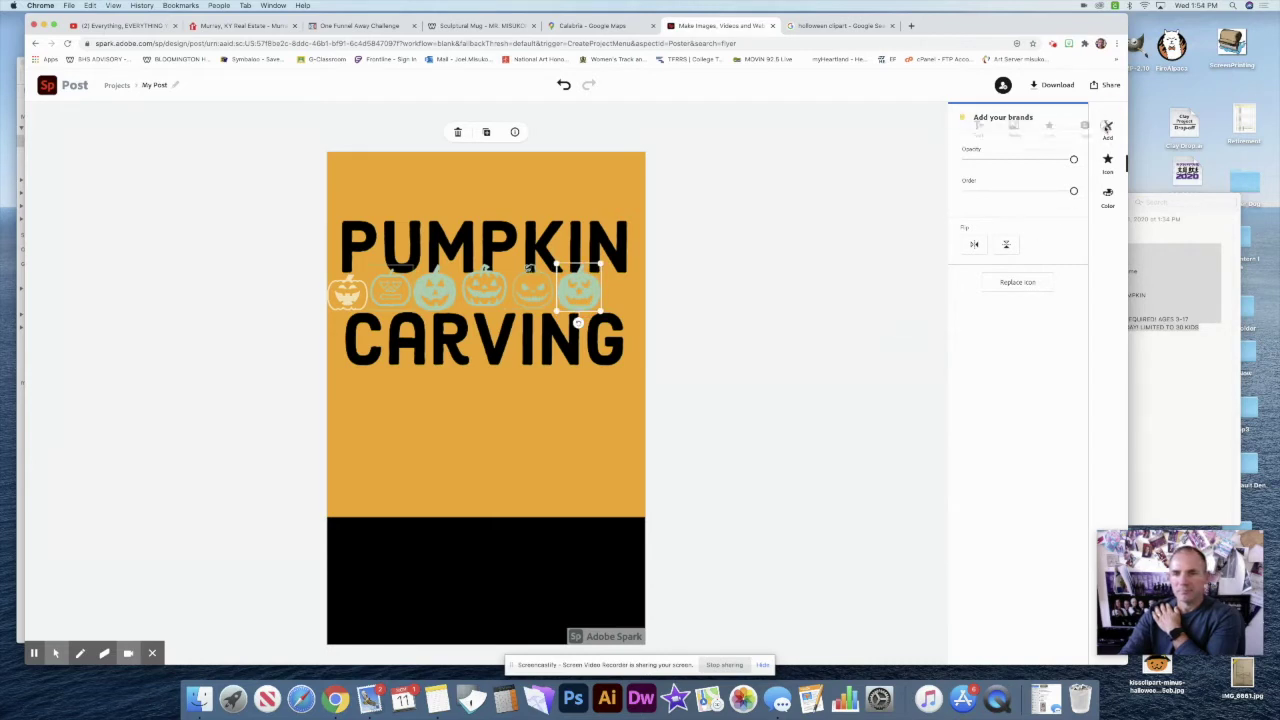
click(1036, 127)
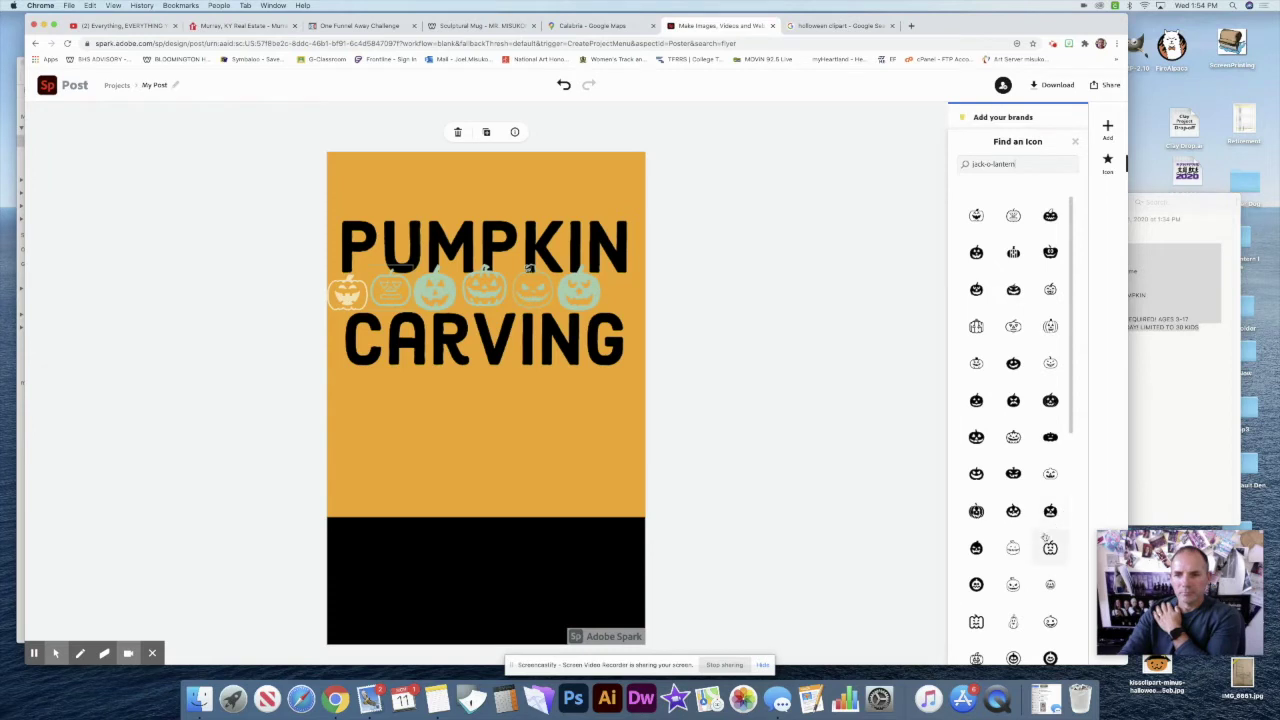
scroll(1030, 530, down, 3)
scroll(1030, 530, down, 2)
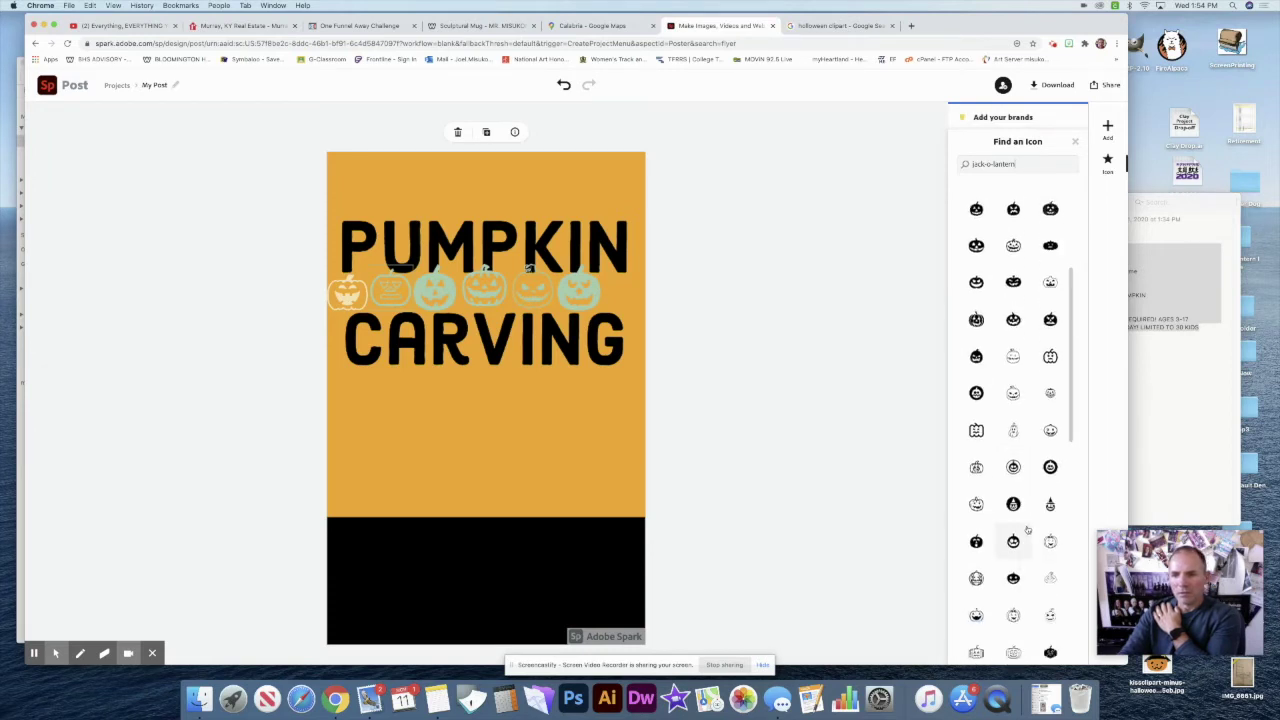
click(976, 615)
drag(551, 517, 620, 300)
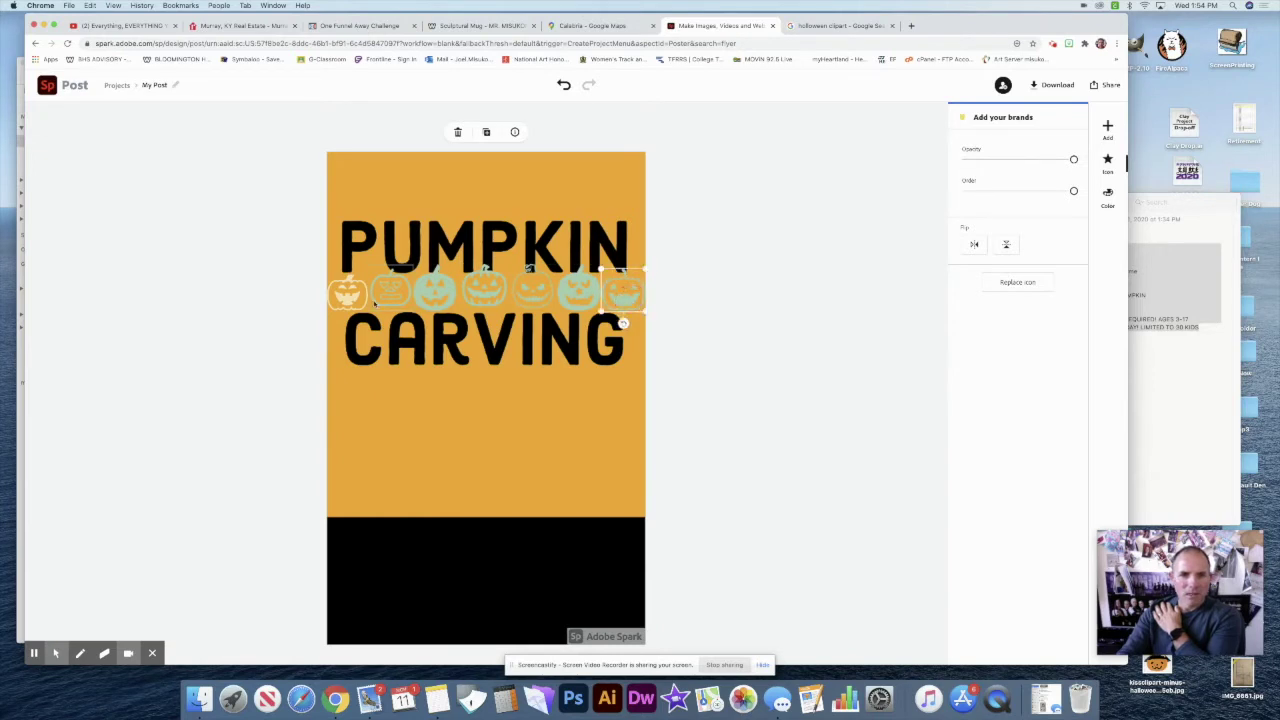
Select all seven jack-o-lantern icons without the title text and align them to a common vertical center
click(355, 291)
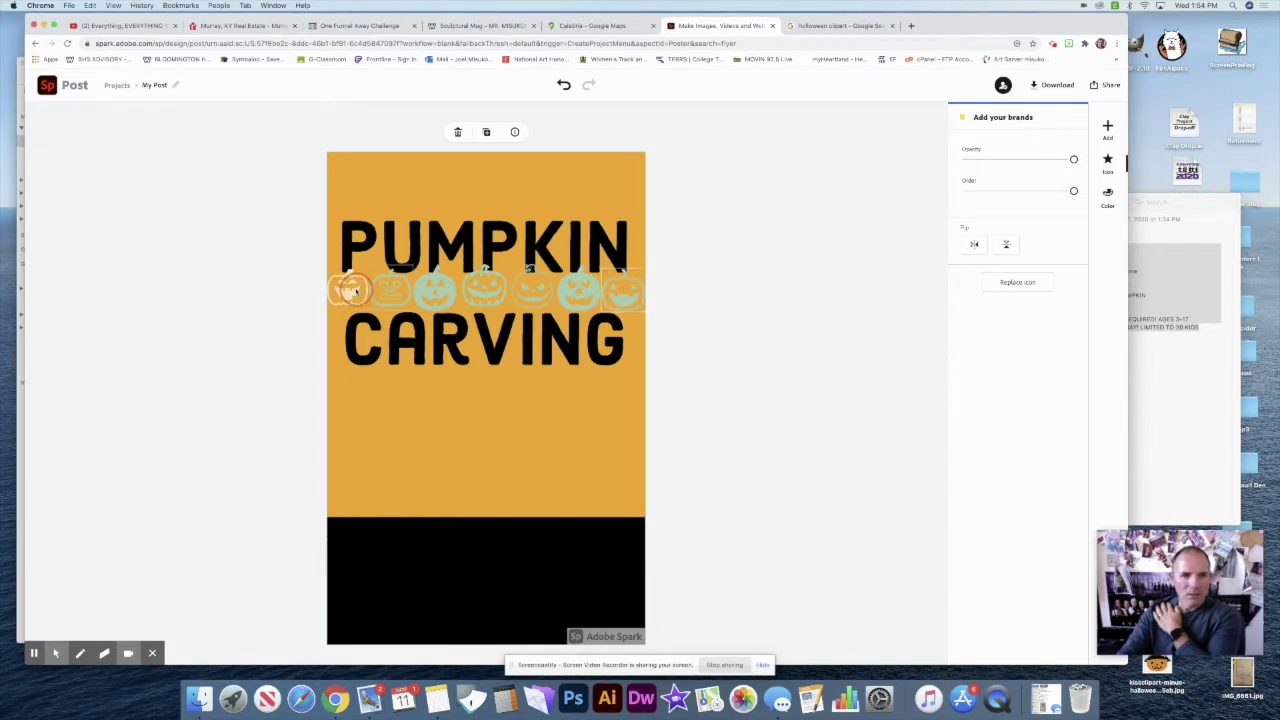
click(439, 300)
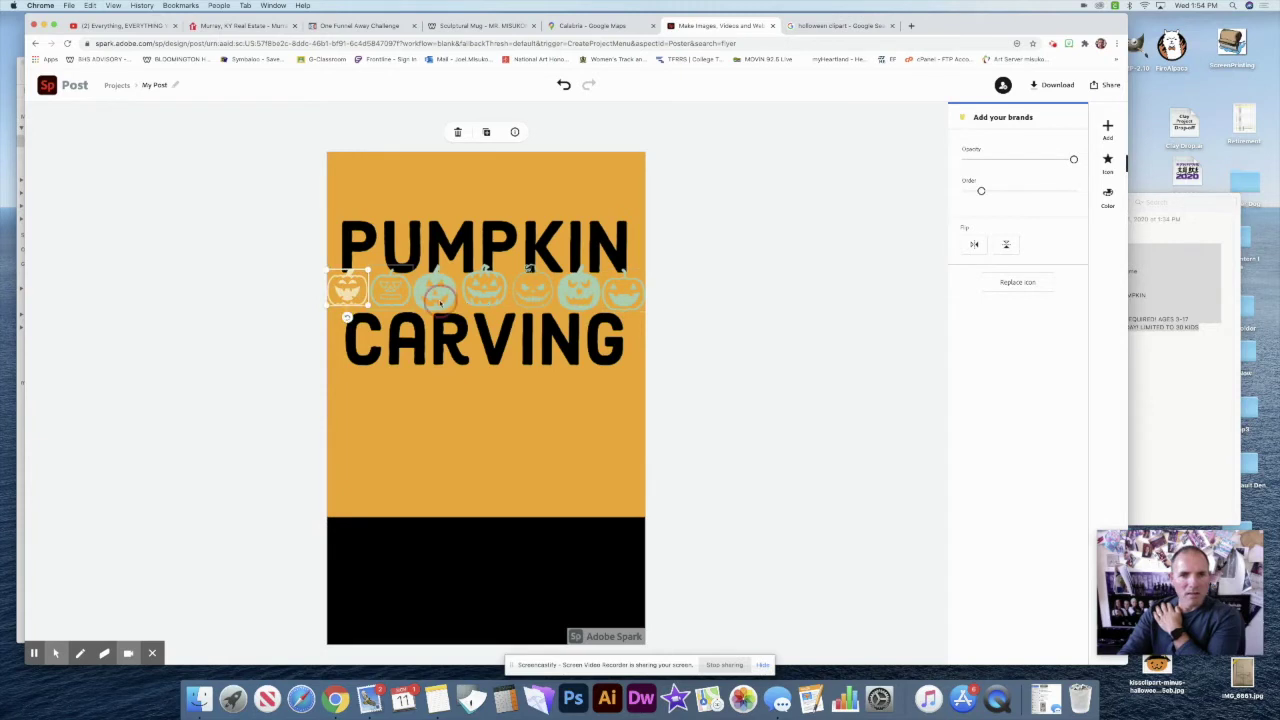
drag(683, 254, 272, 343)
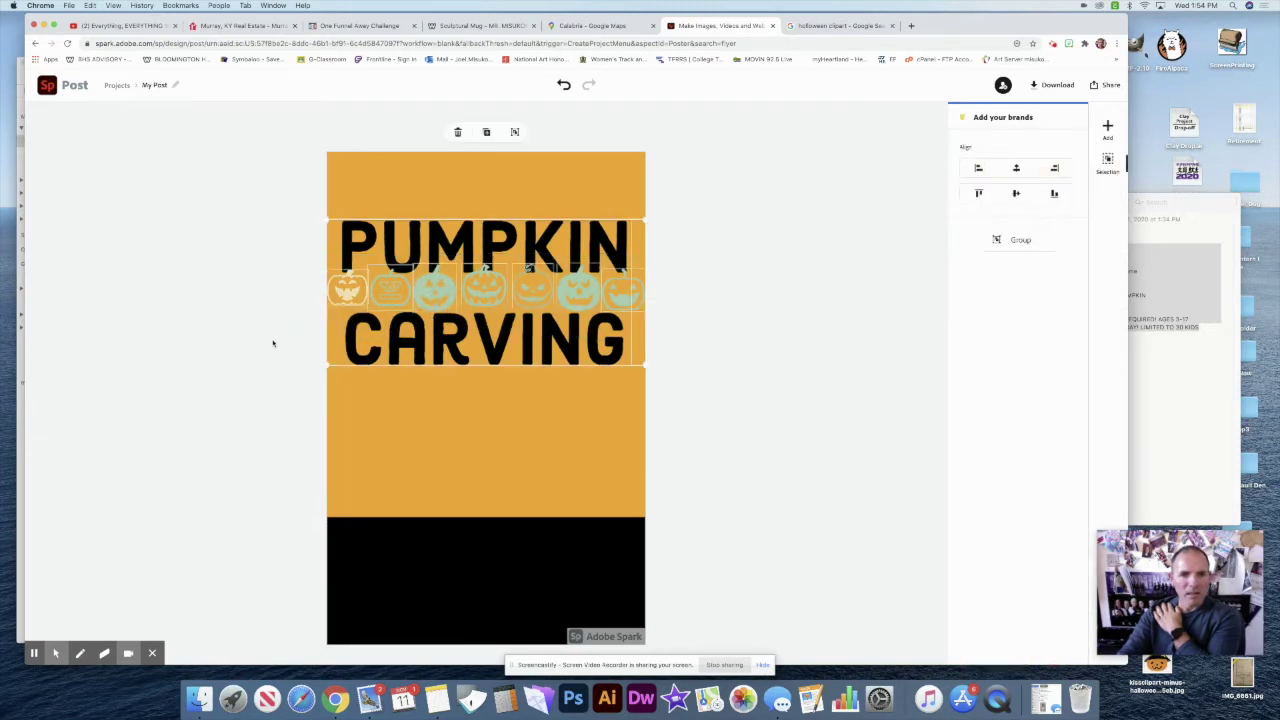
click(428, 248)
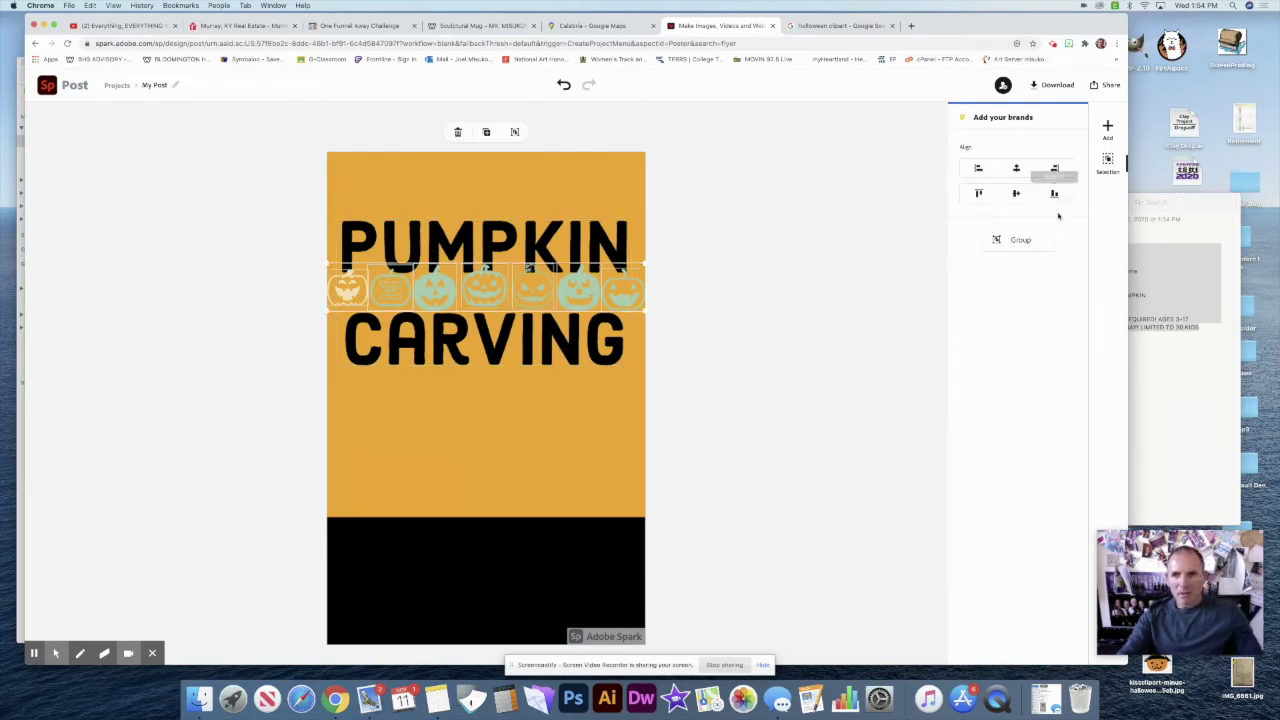
click(1015, 195)
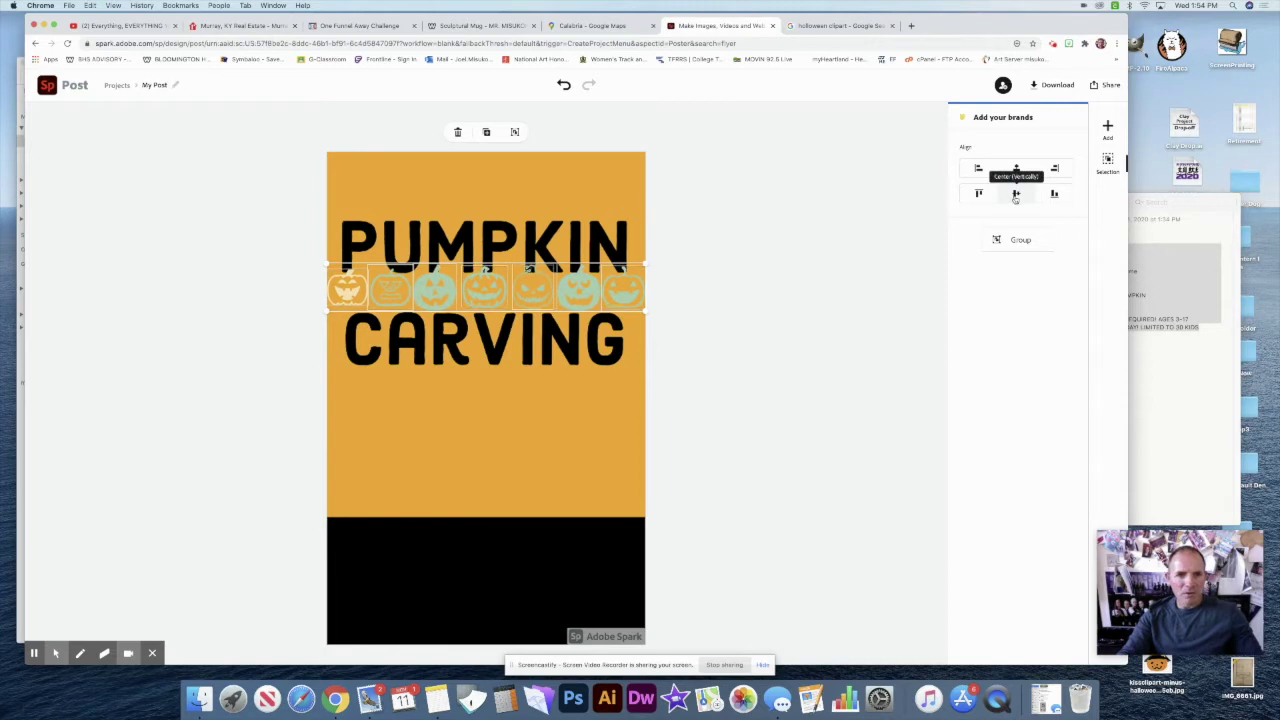
click(858, 293)
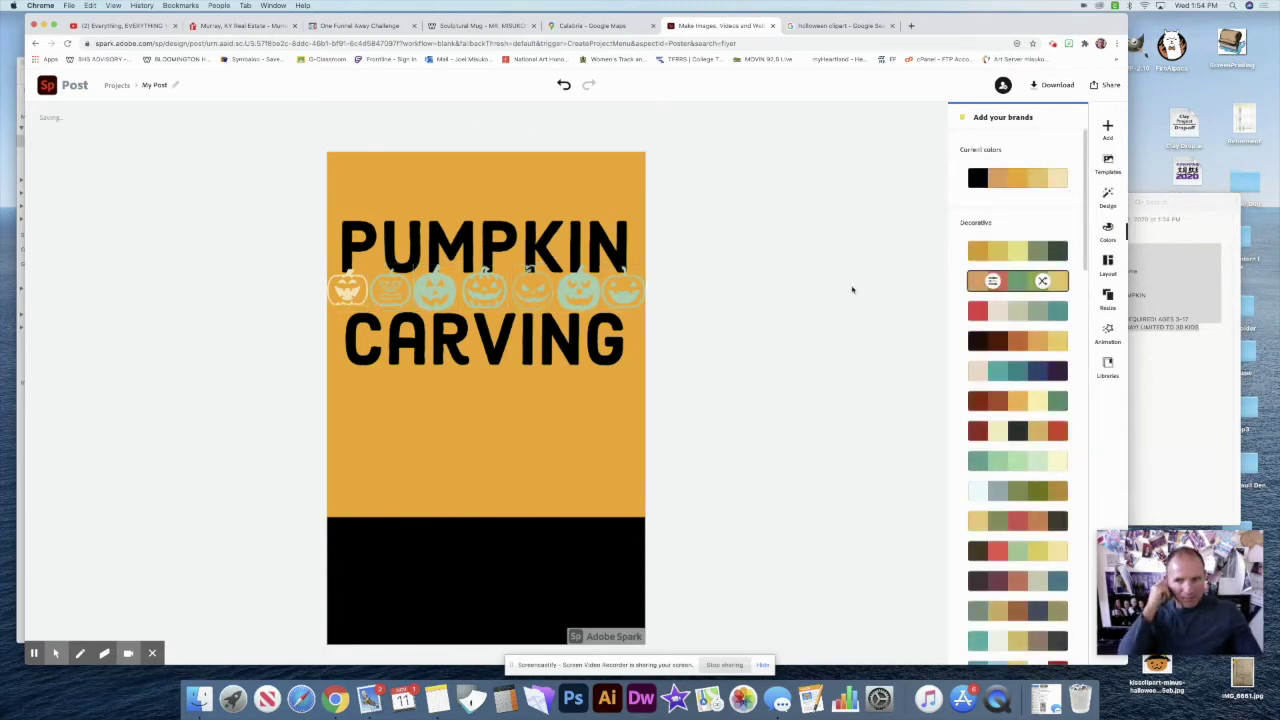
drag(676, 261, 300, 342)
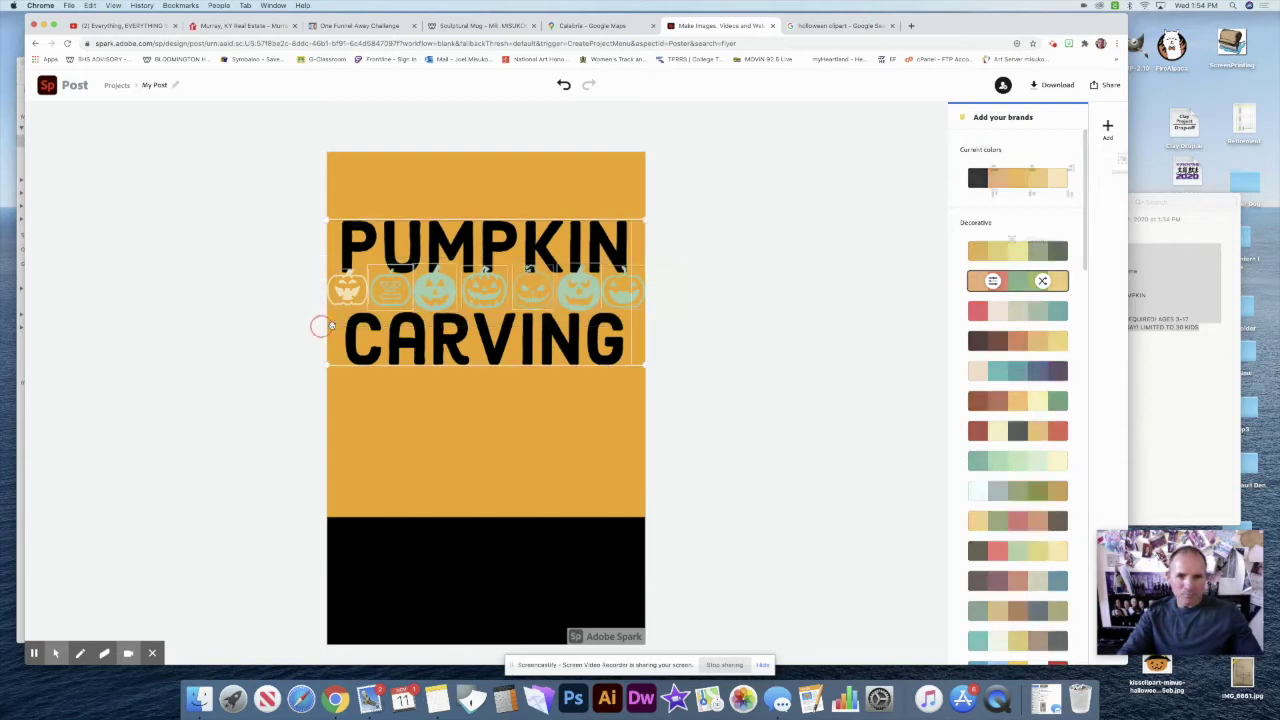
click(522, 342)
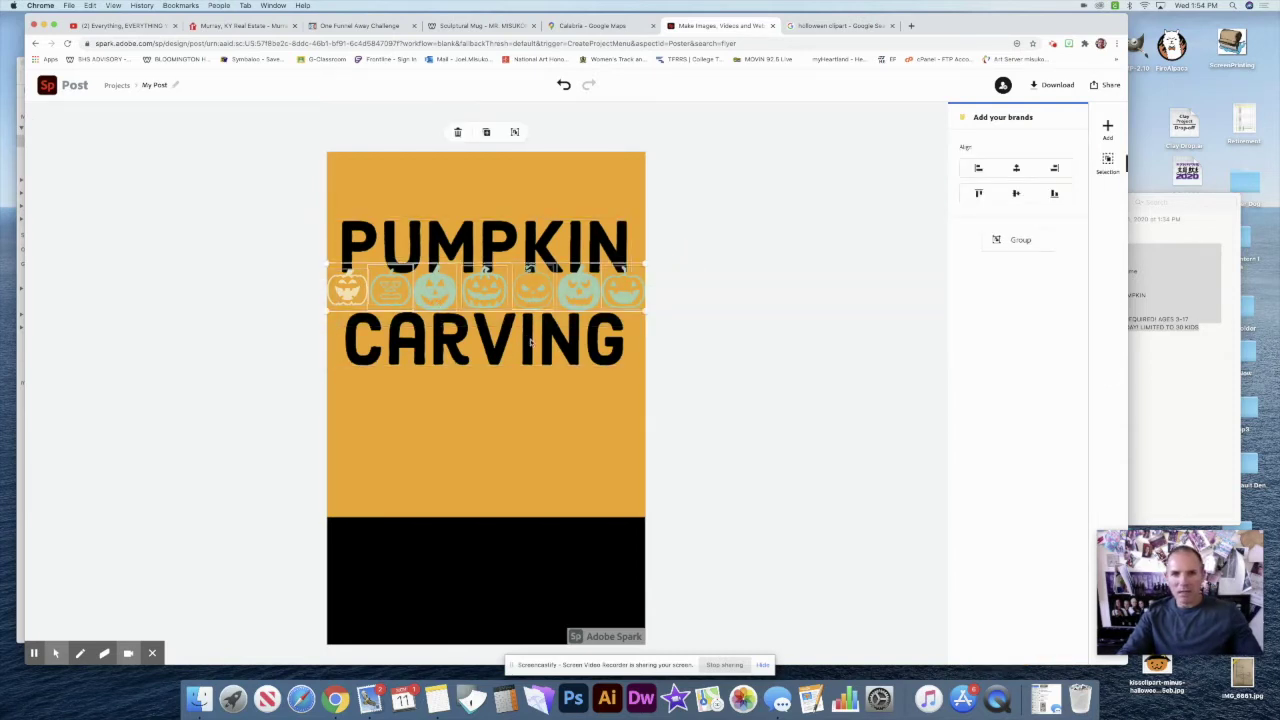
click(528, 342)
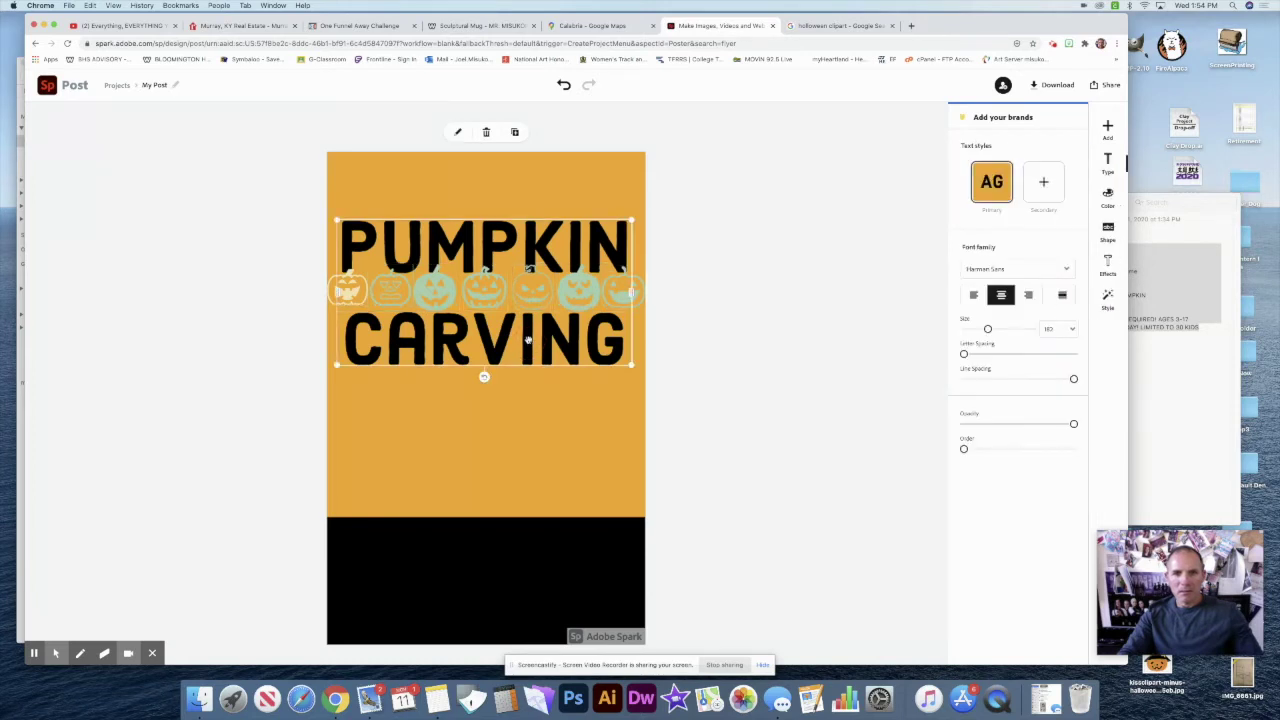
key(Escape)
drag(685, 270, 295, 316)
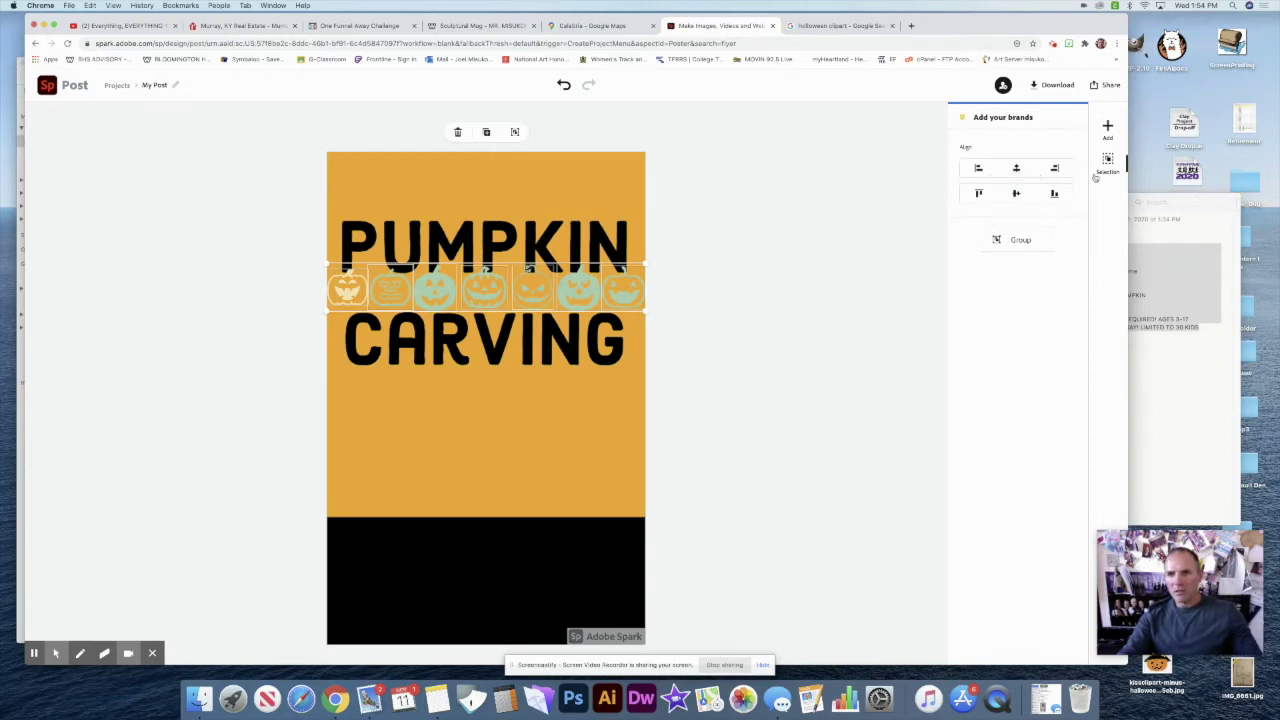
click(846, 257)
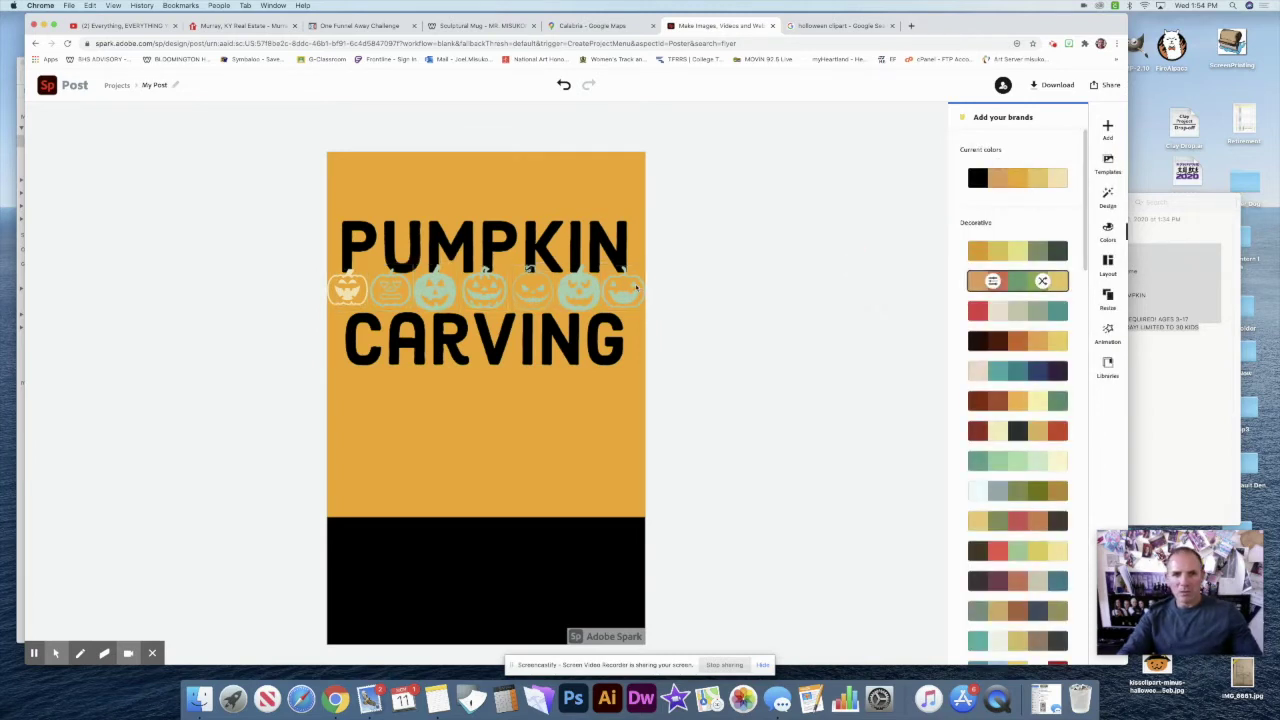
Recolor the six green jack-o-lantern icons in the row with the suggested cream color, matching the first icon
click(635, 287)
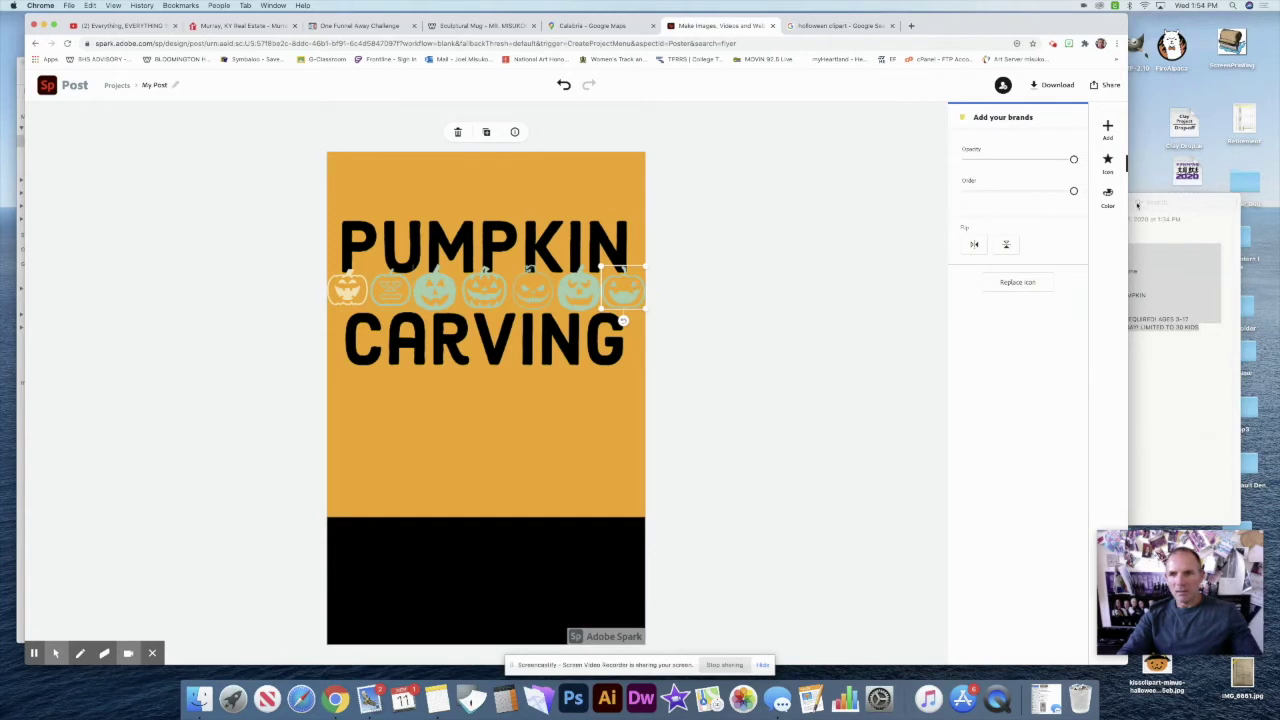
click(1108, 196)
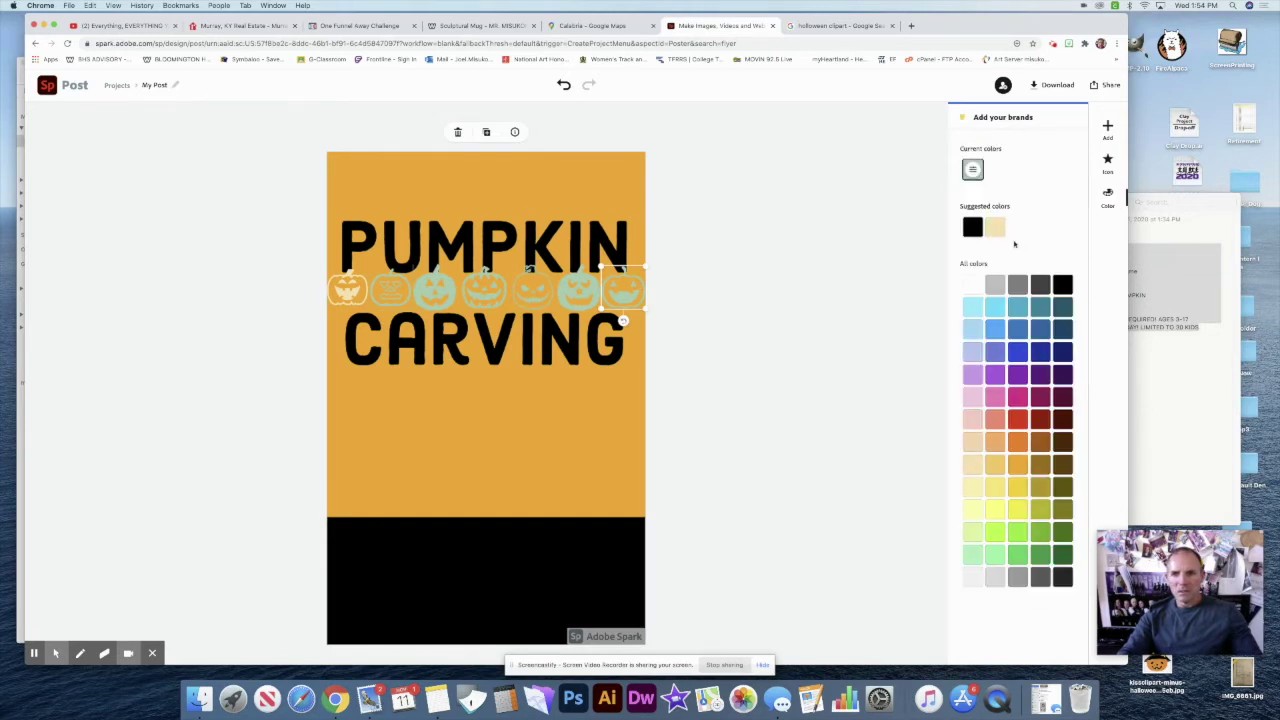
click(995, 227)
click(578, 290)
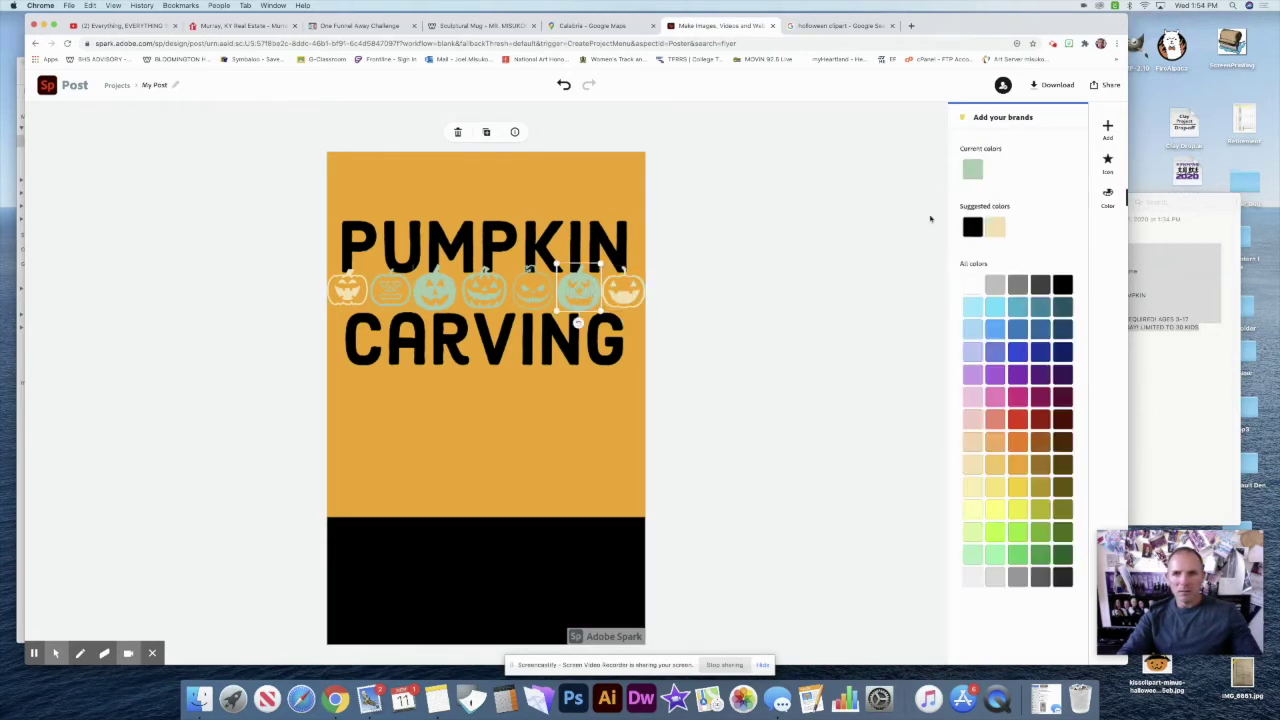
click(995, 227)
click(535, 294)
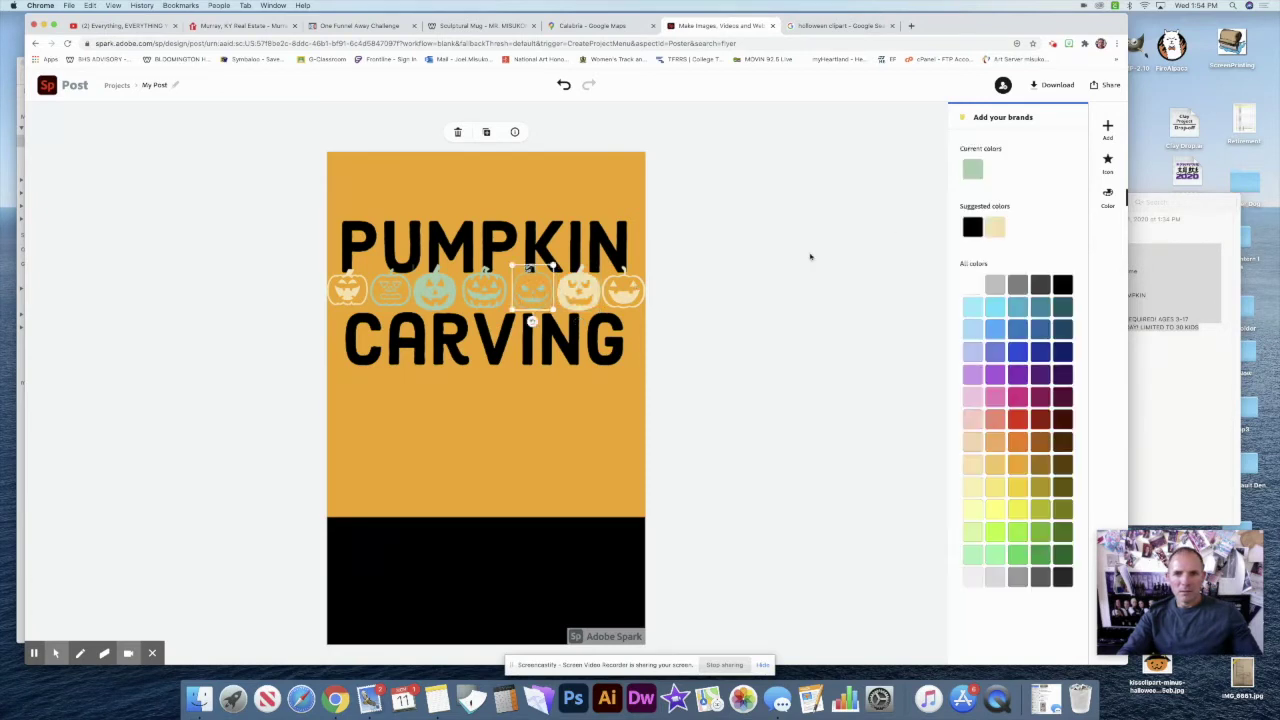
click(484, 290)
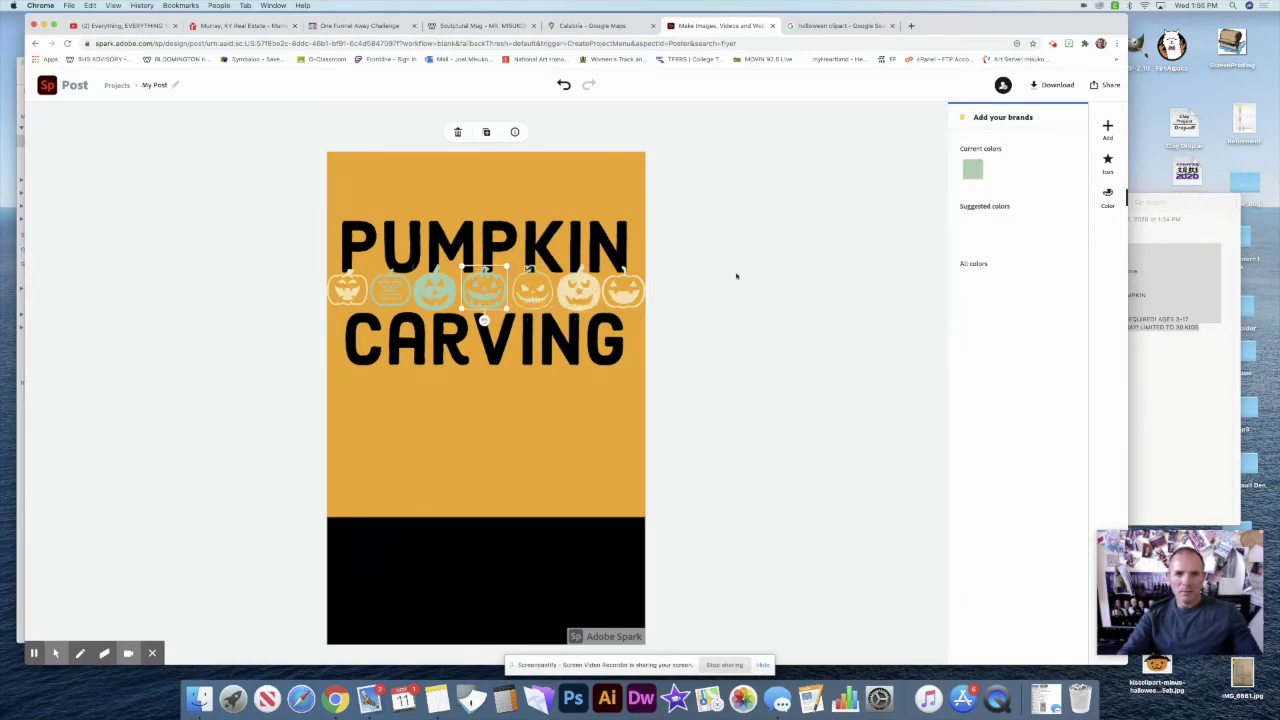
click(433, 290)
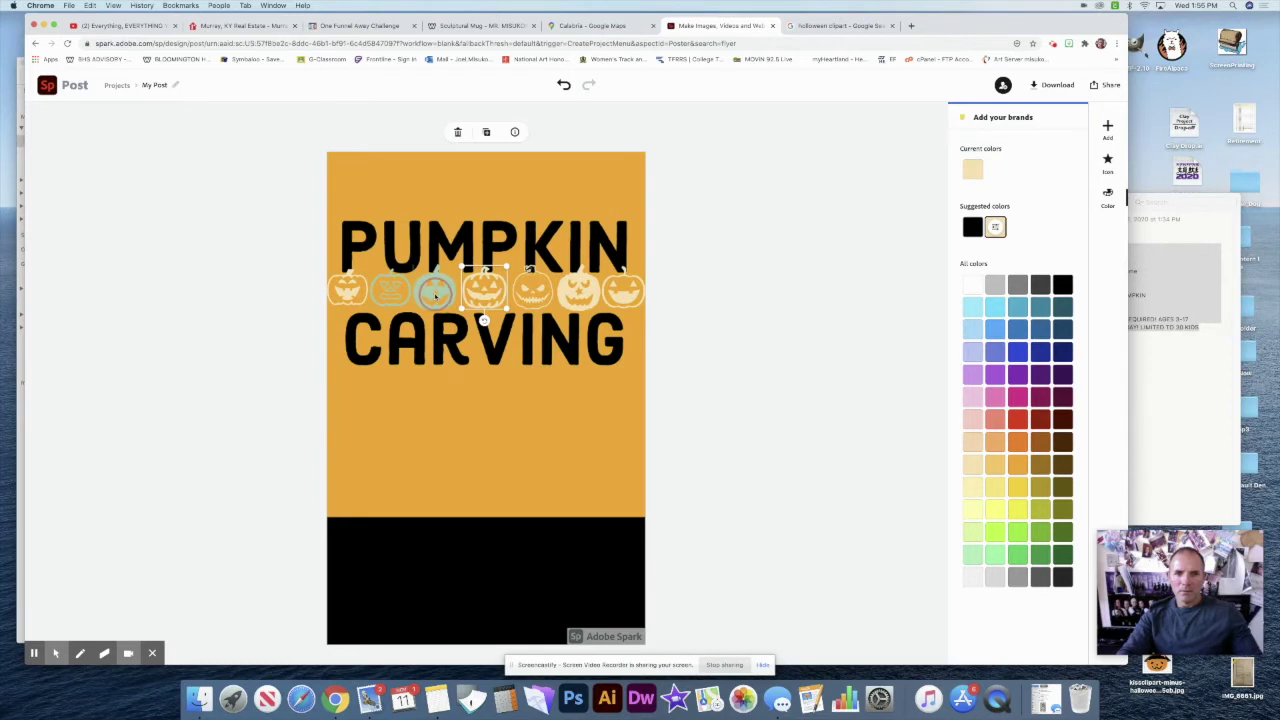
click(995, 227)
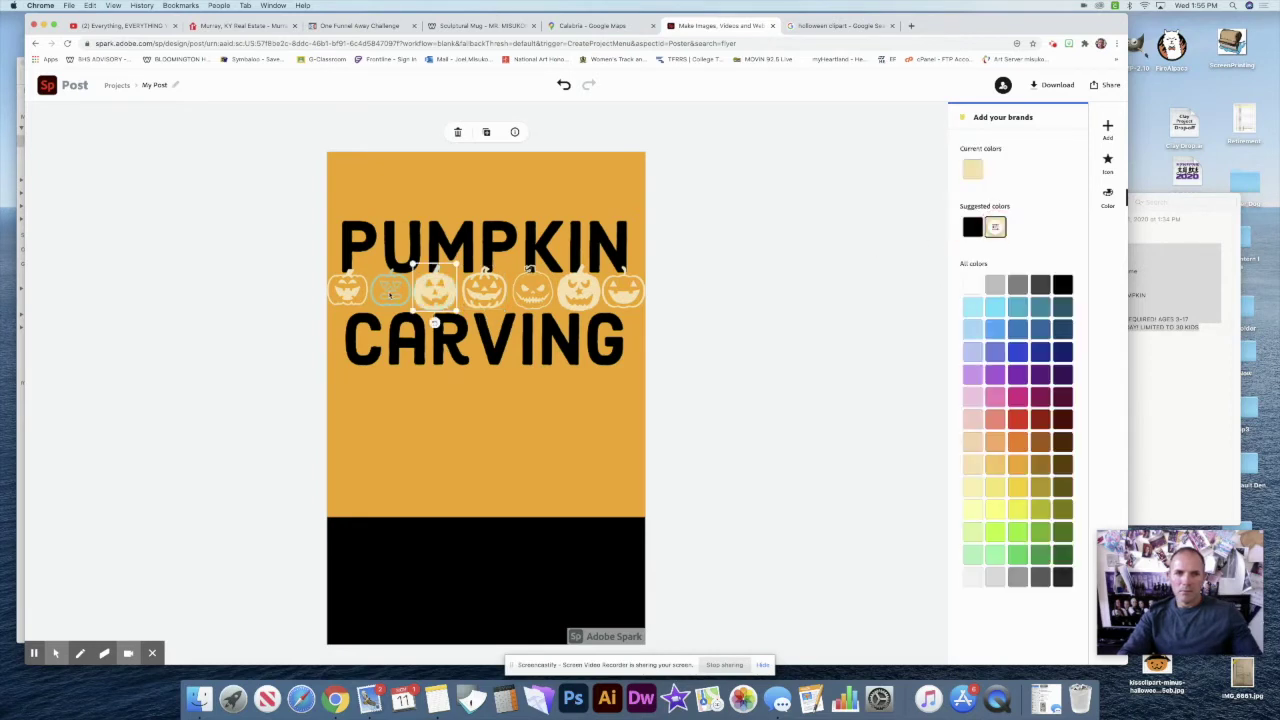
click(390, 292)
click(995, 227)
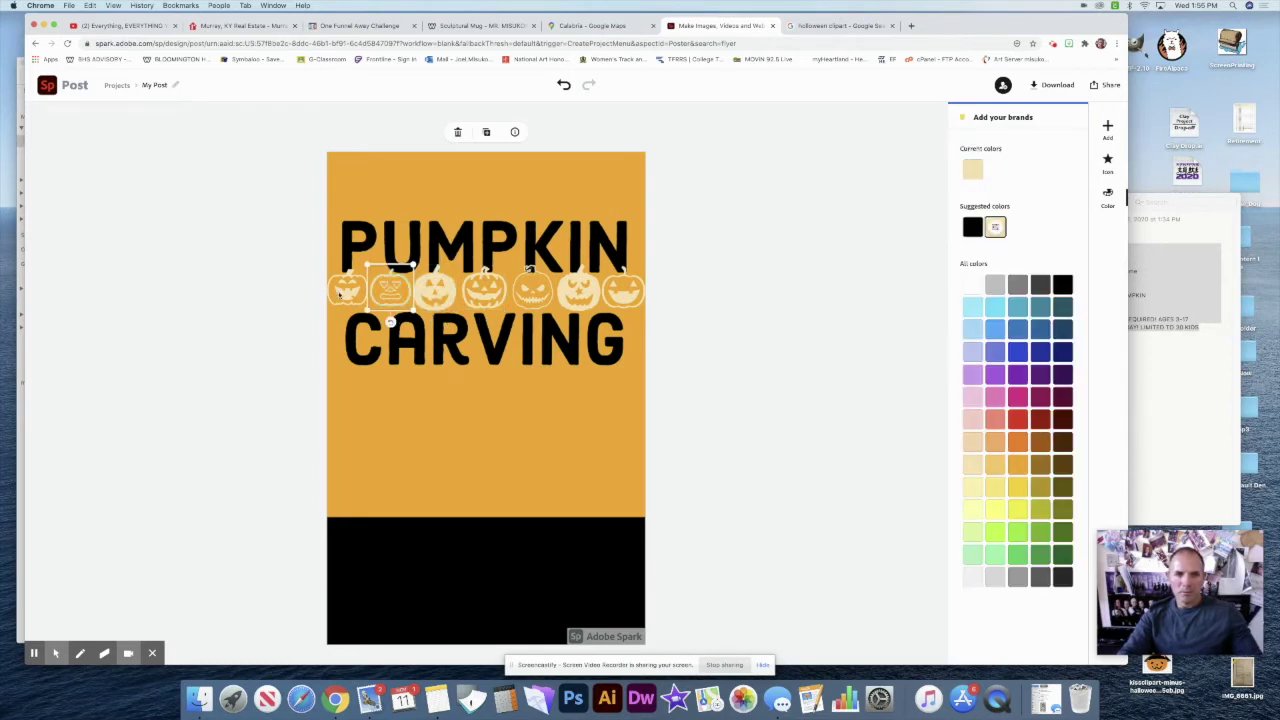
click(737, 318)
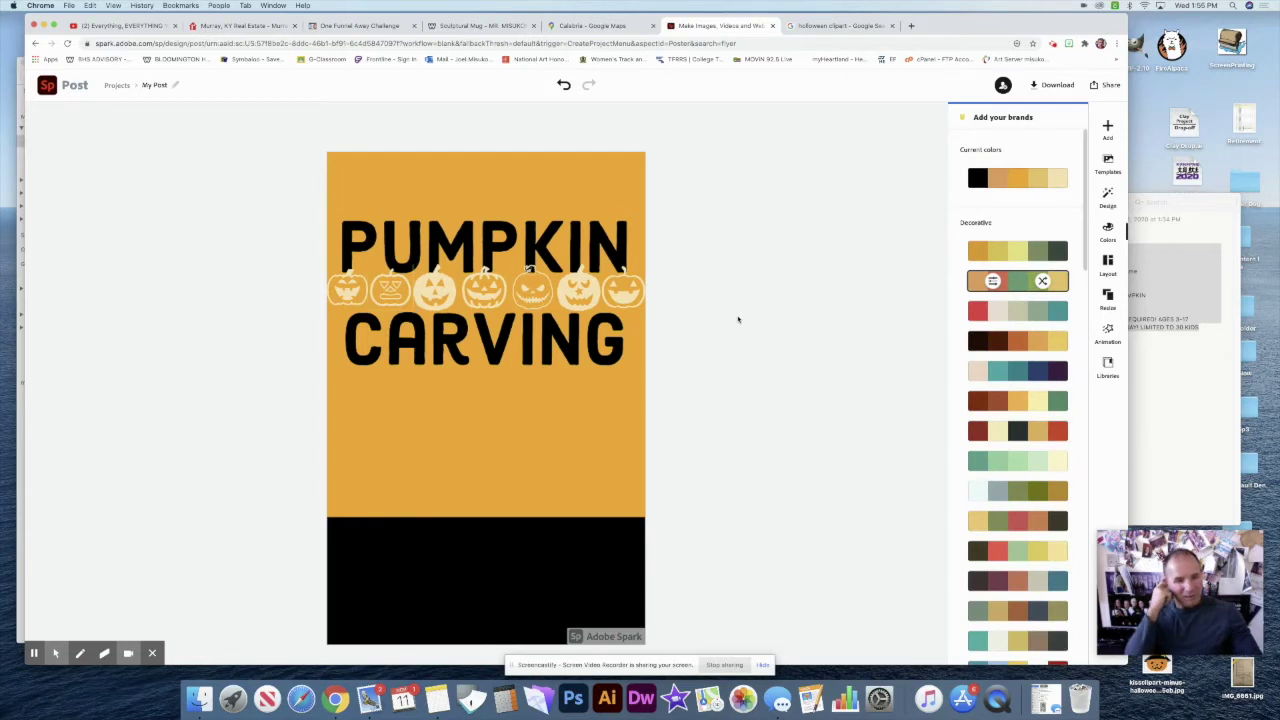
Select all seven pumpkin icons without the title, enlarge the row past both flyer edges, and center it between the title lines
drag(677, 268, 292, 330)
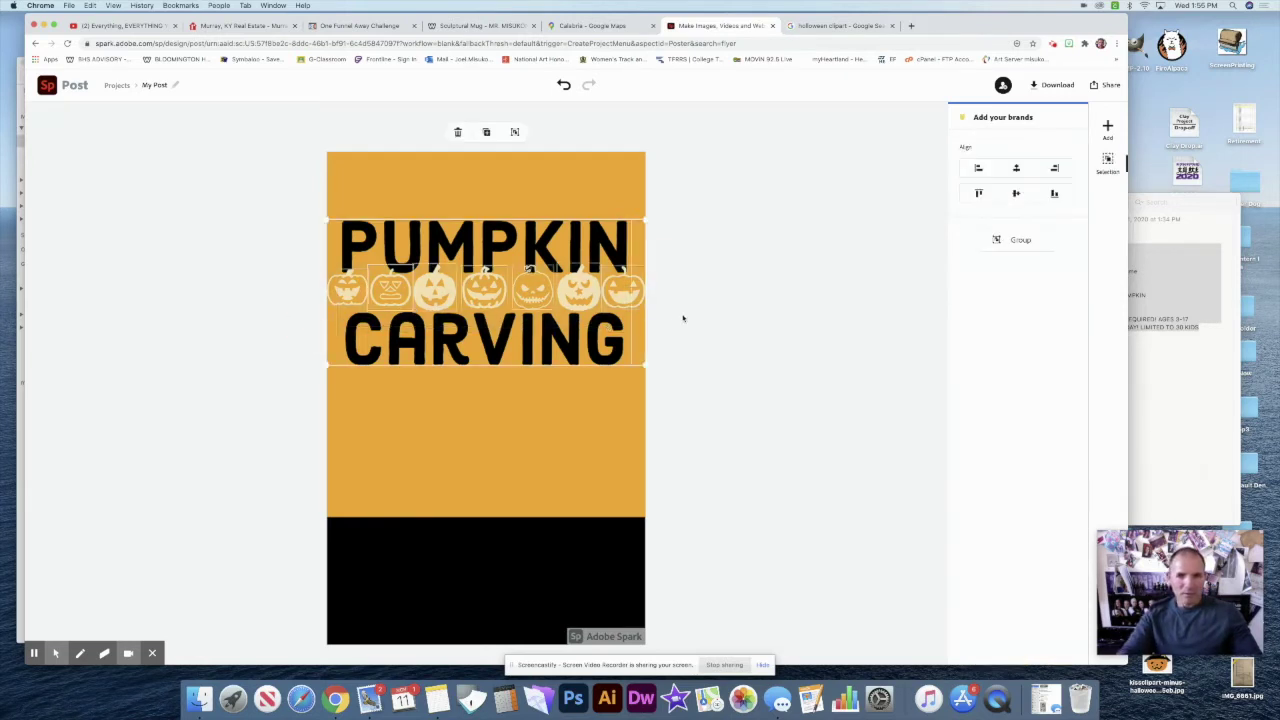
click(645, 305)
drag(649, 312, 590, 298)
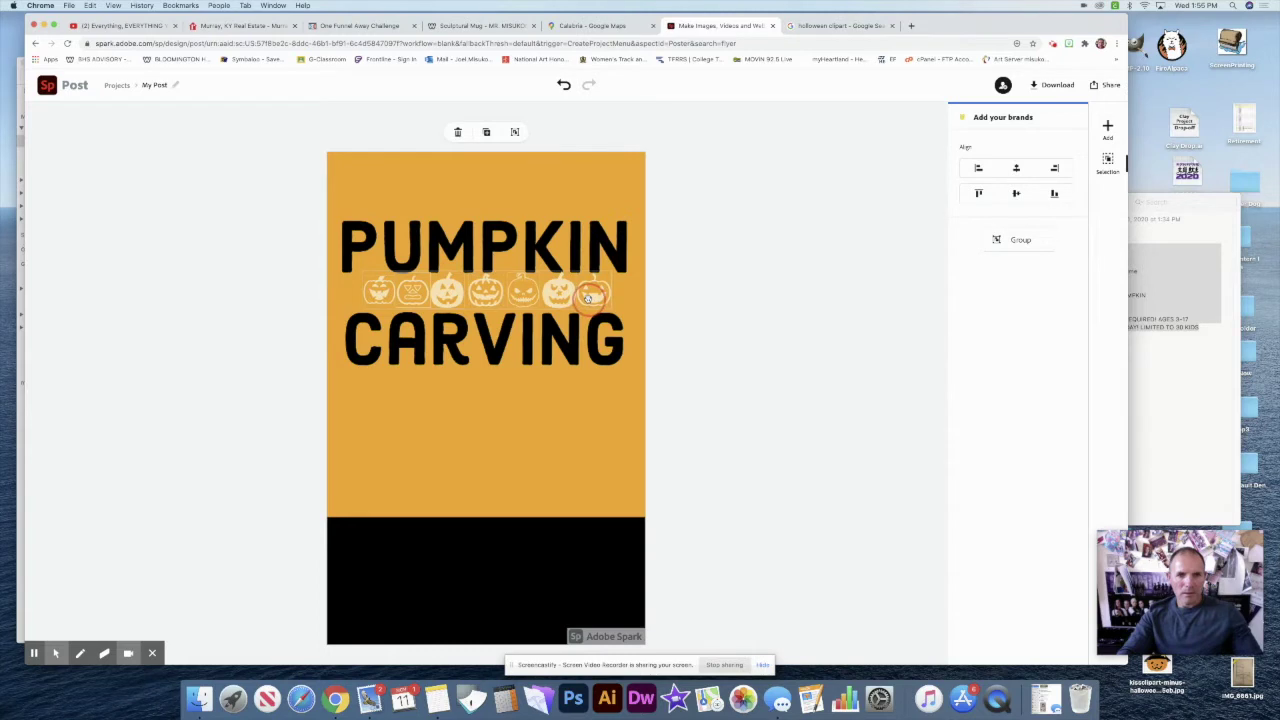
drag(612, 314, 561, 306)
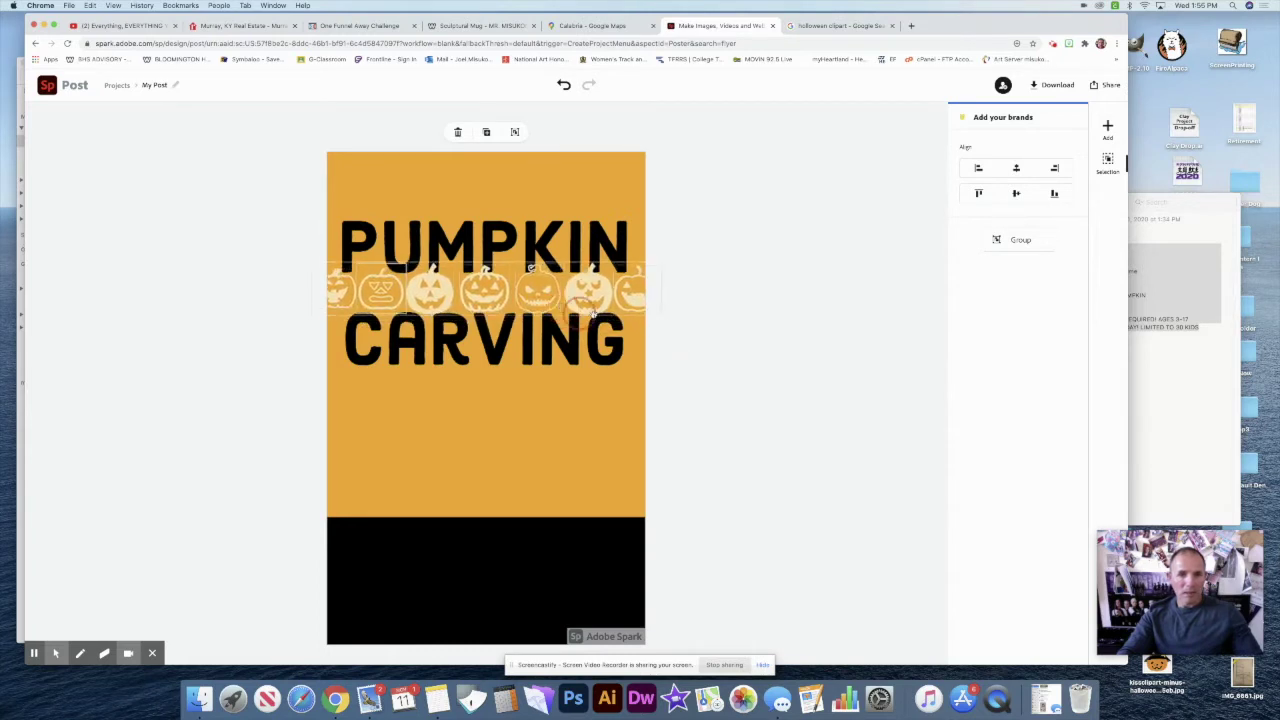
mouse_move(664, 320)
mouse_down()
mouse_move(686, 323)
mouse_move(674, 323)
mouse_up()
drag(597, 310, 582, 307)
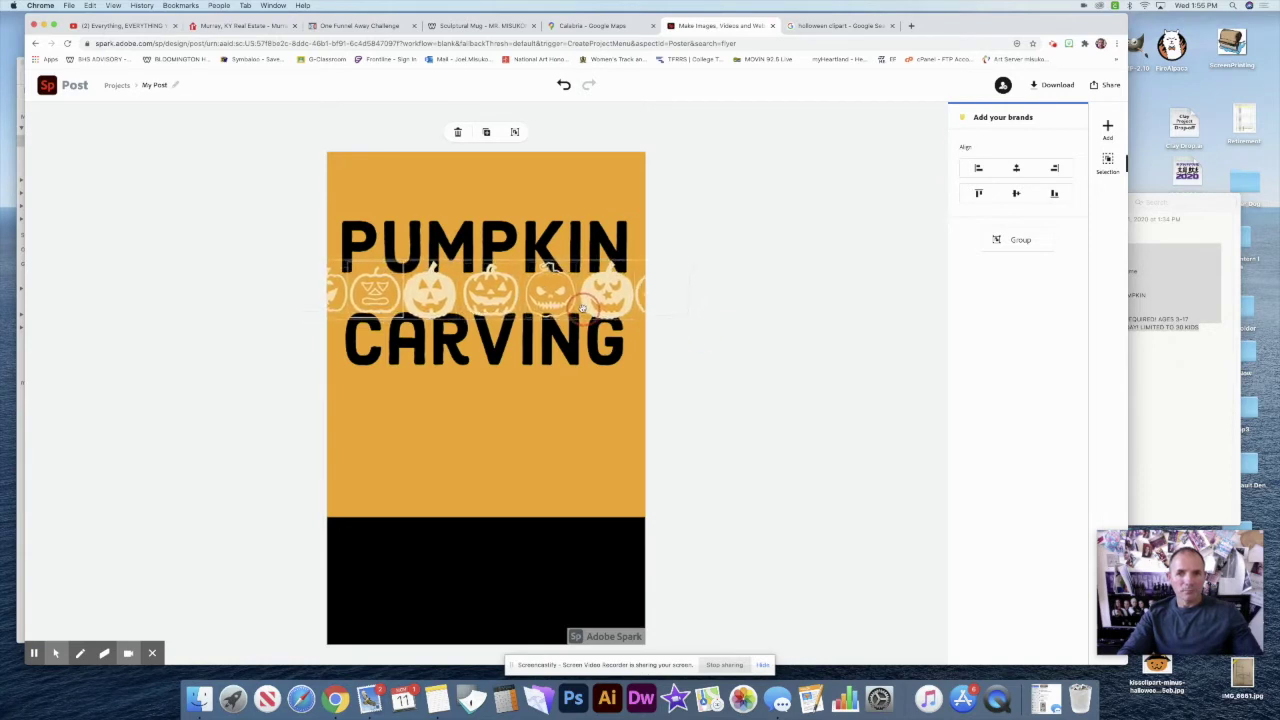
Tighten the line spacing of the "Pumpkin Carving" title slightly and move the title down to center it around the pumpkin row
click(577, 236)
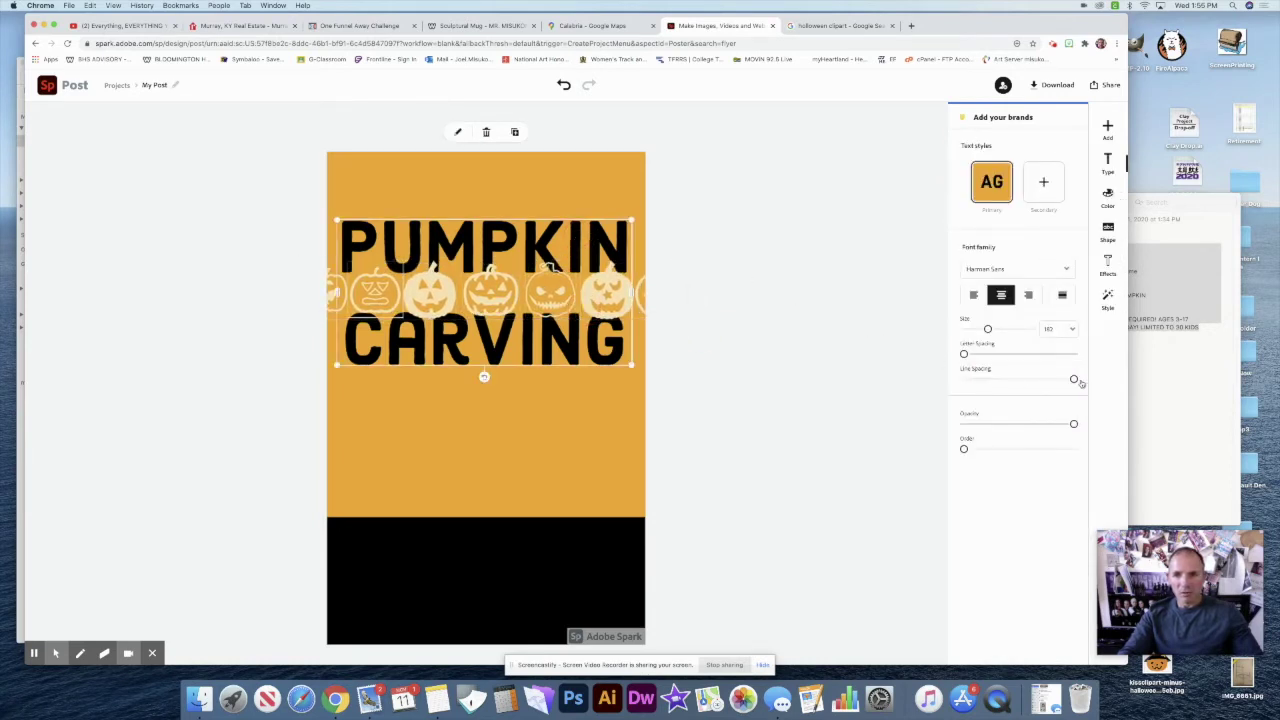
drag(1073, 379, 1057, 389)
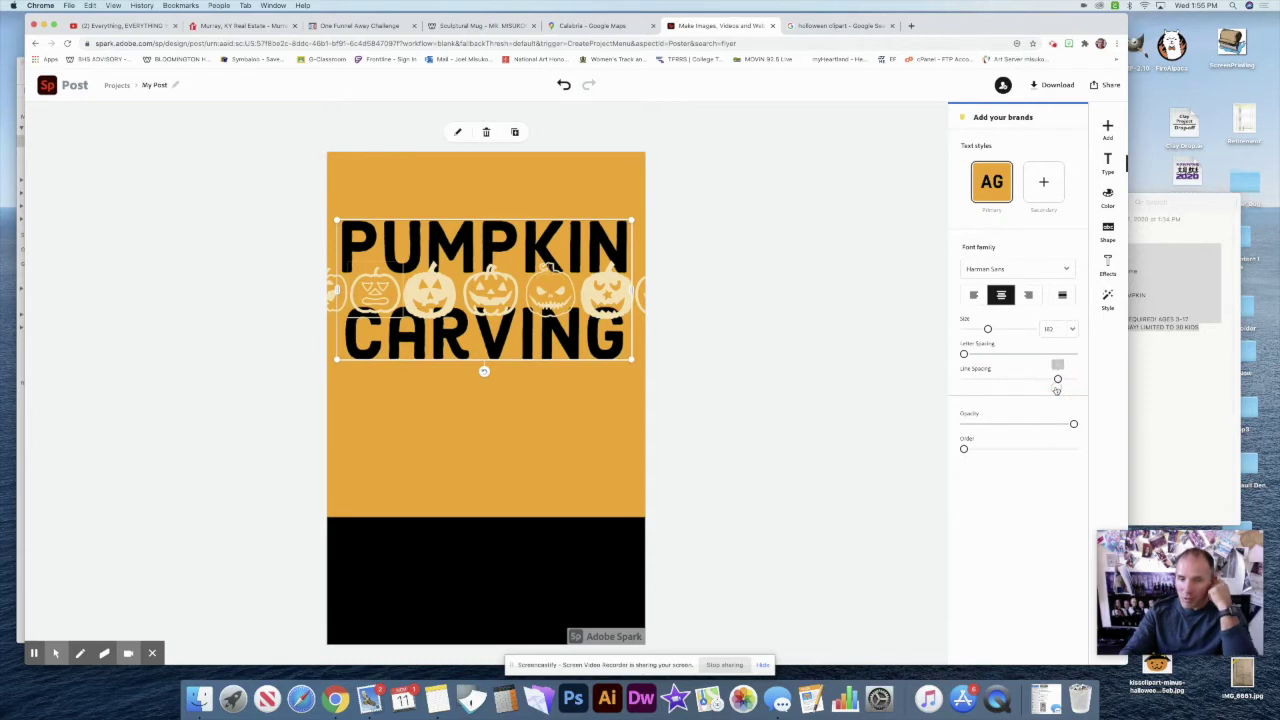
mouse_move(965, 450)
mouse_down()
mouse_move(1066, 450)
mouse_move(943, 451)
mouse_up()
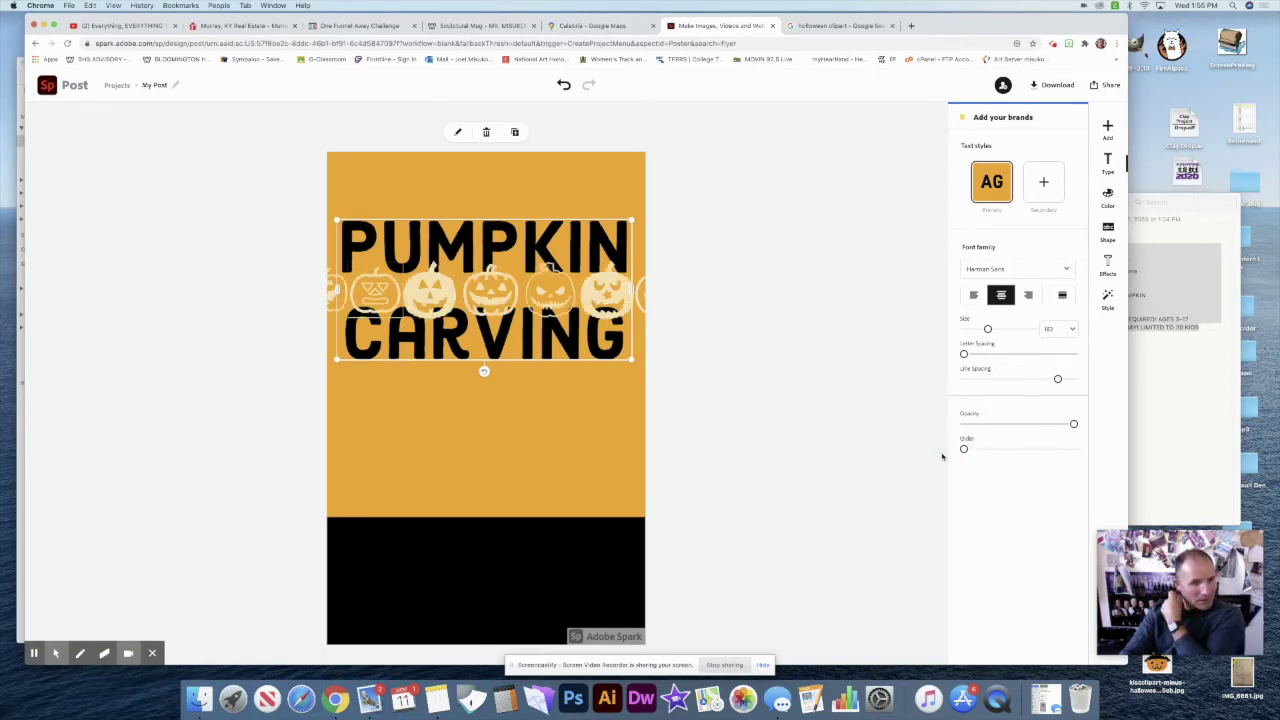
click(803, 445)
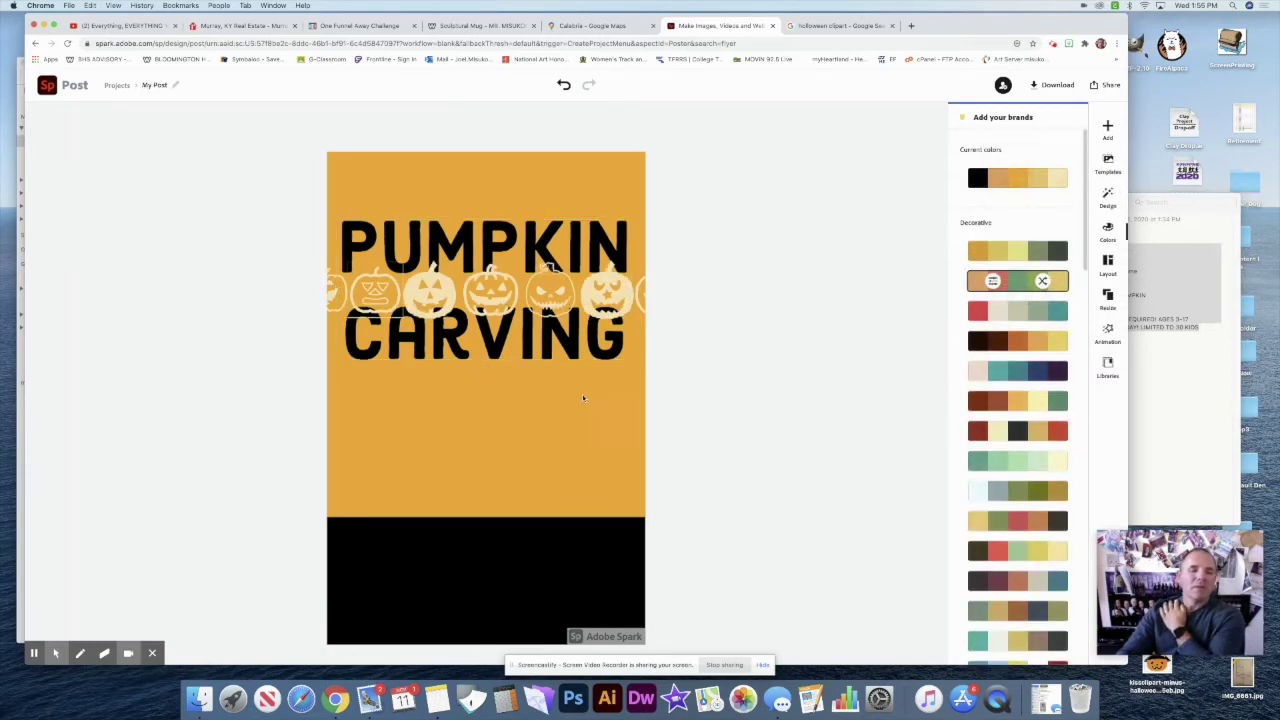
click(538, 357)
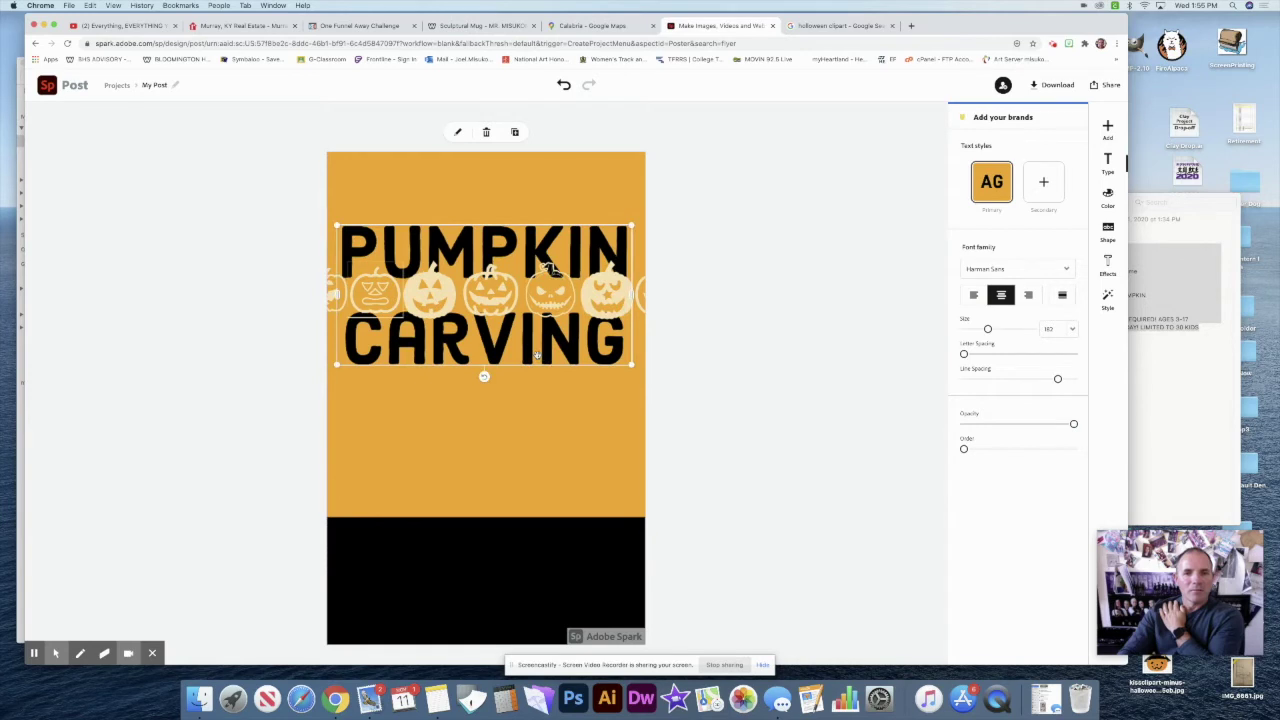
click(756, 406)
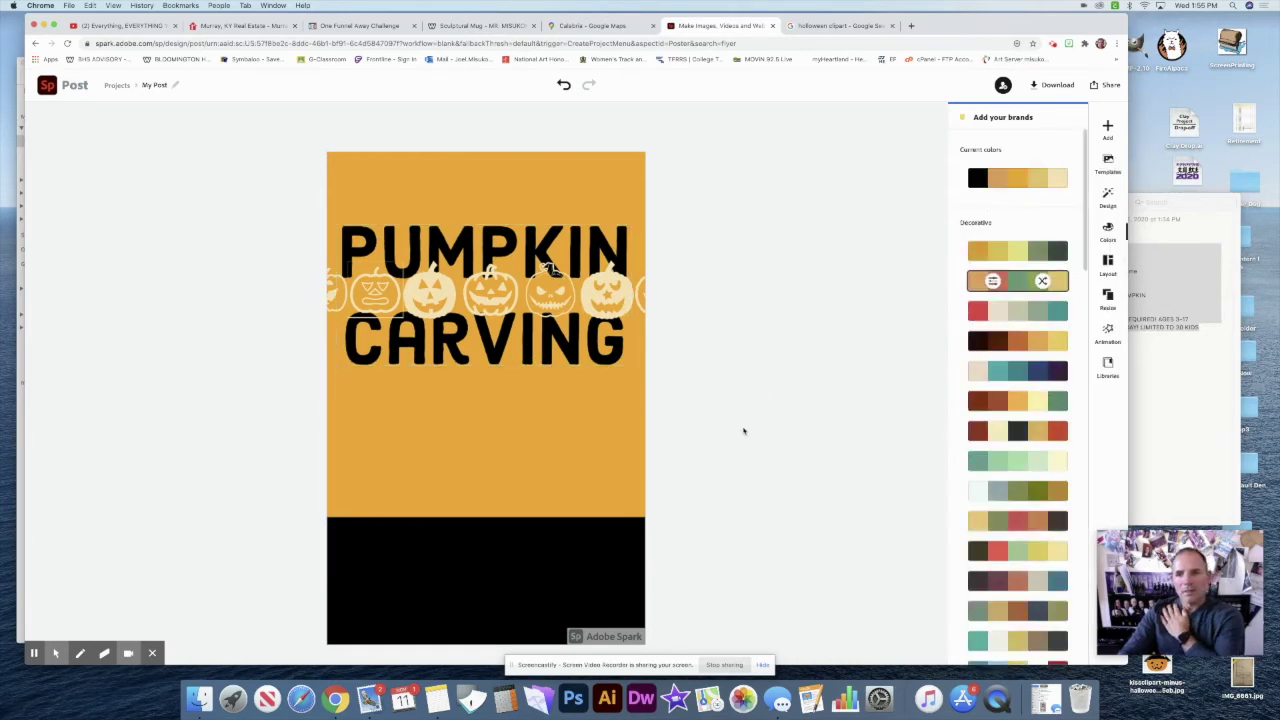
Add a new text block reading "BHS Art Club" from scratch
click(1108, 128)
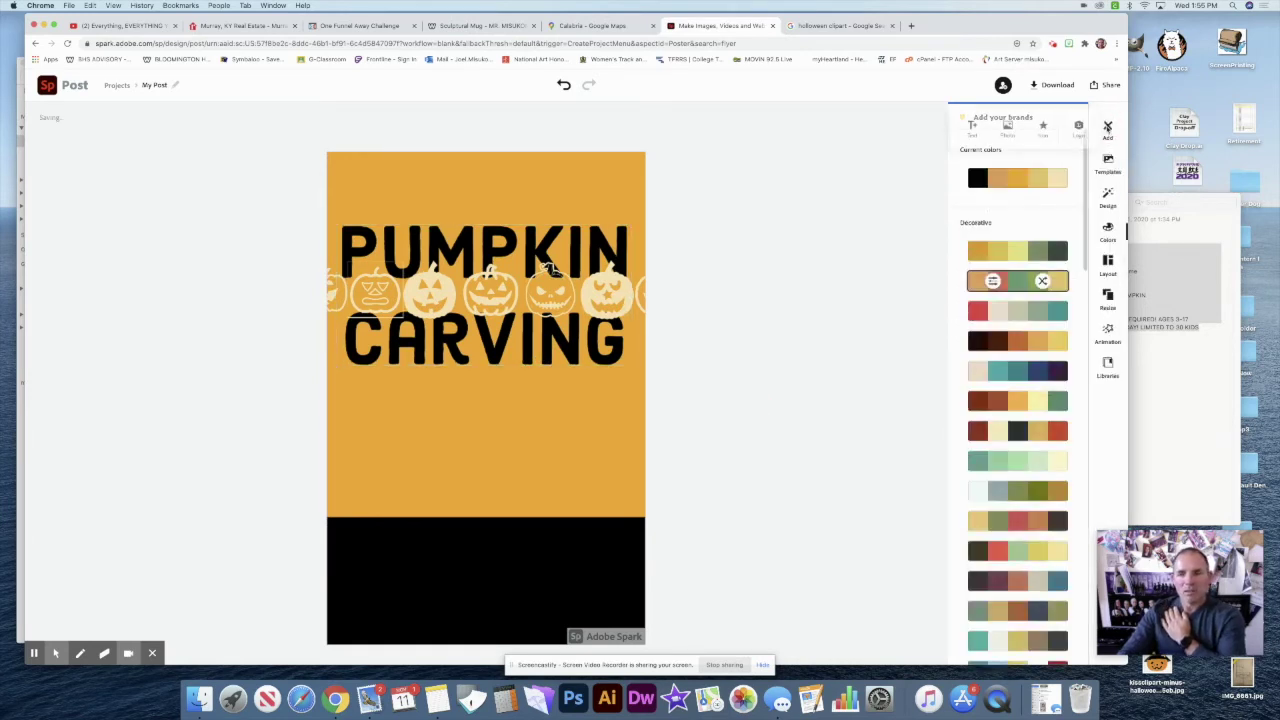
click(972, 126)
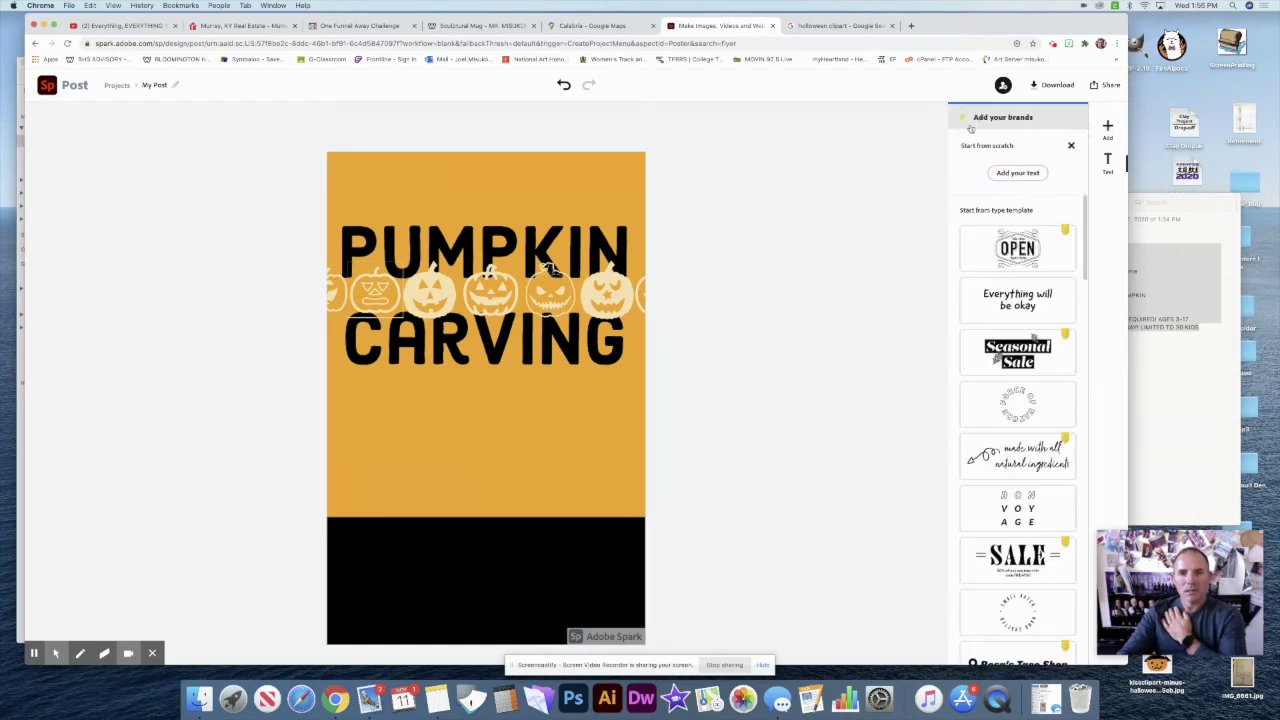
click(1018, 173)
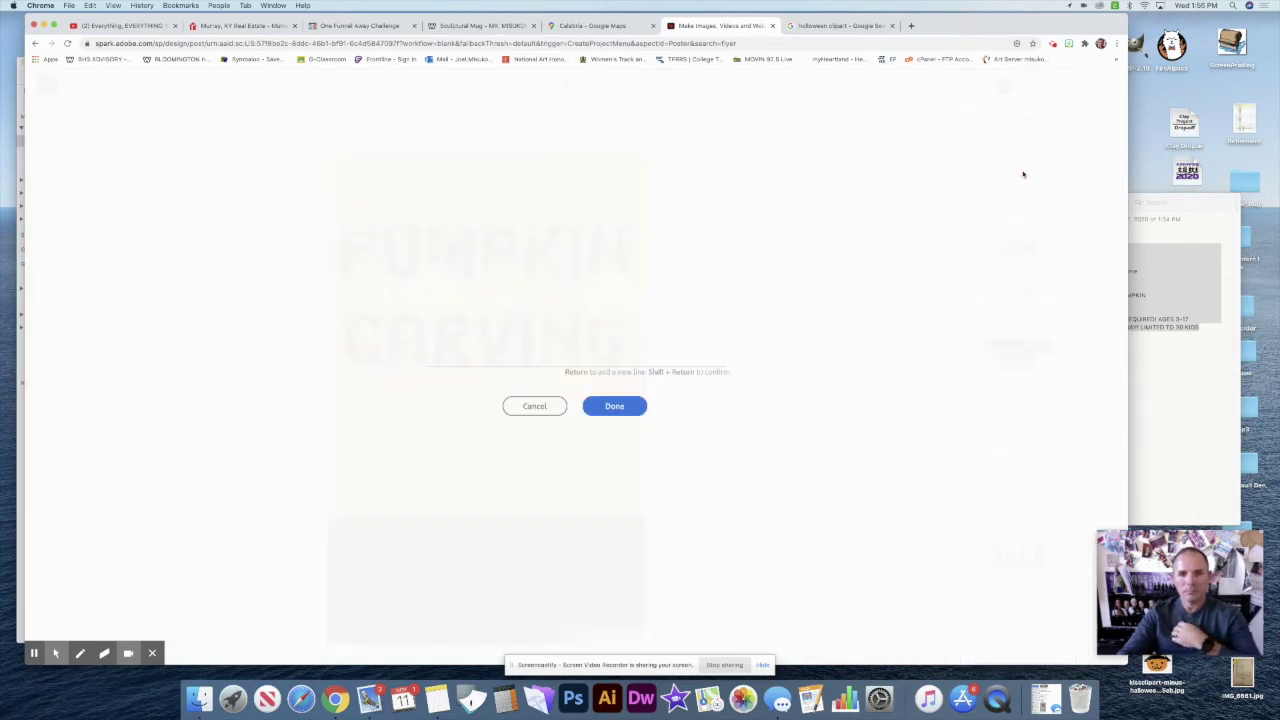
text(BHS)
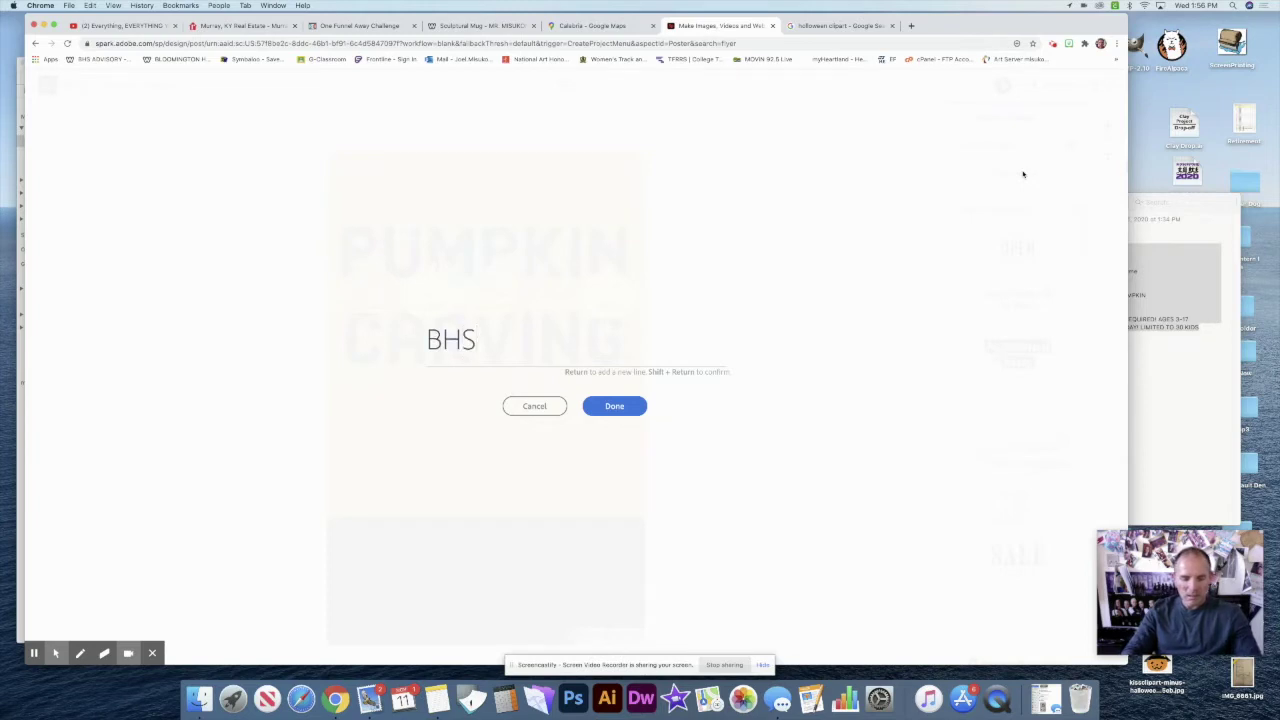
text( Art )
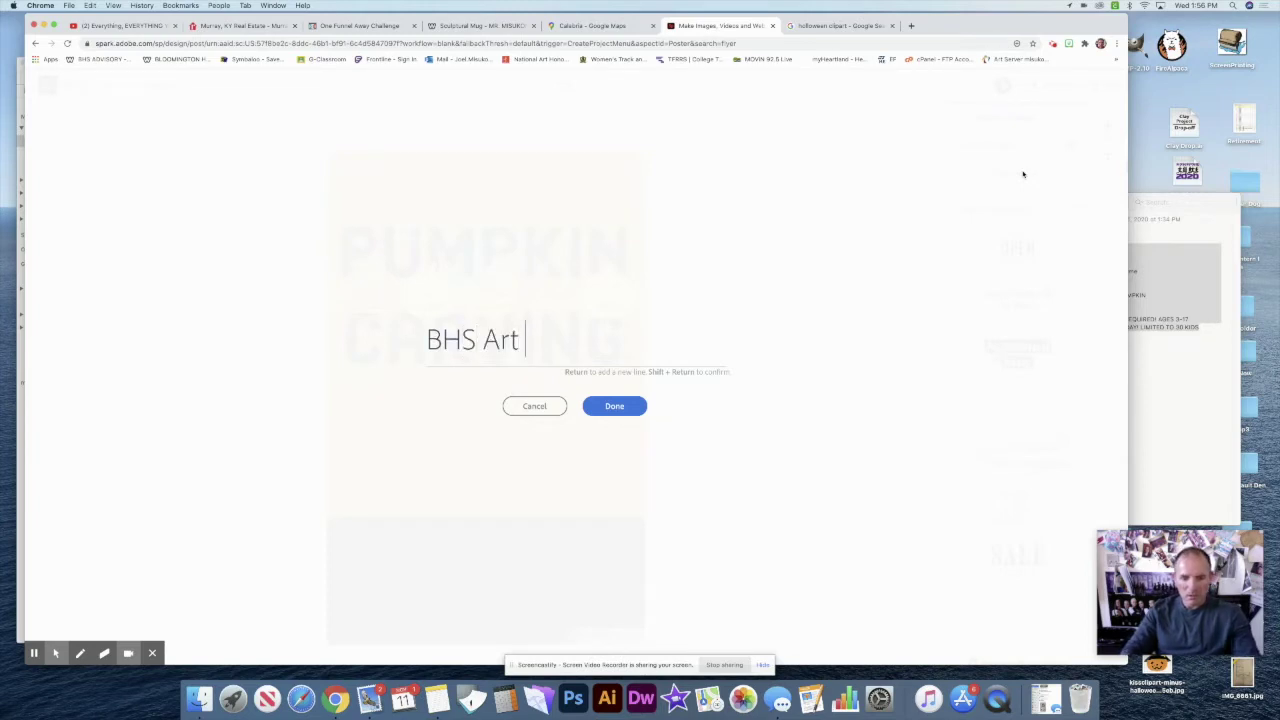
text(Club)
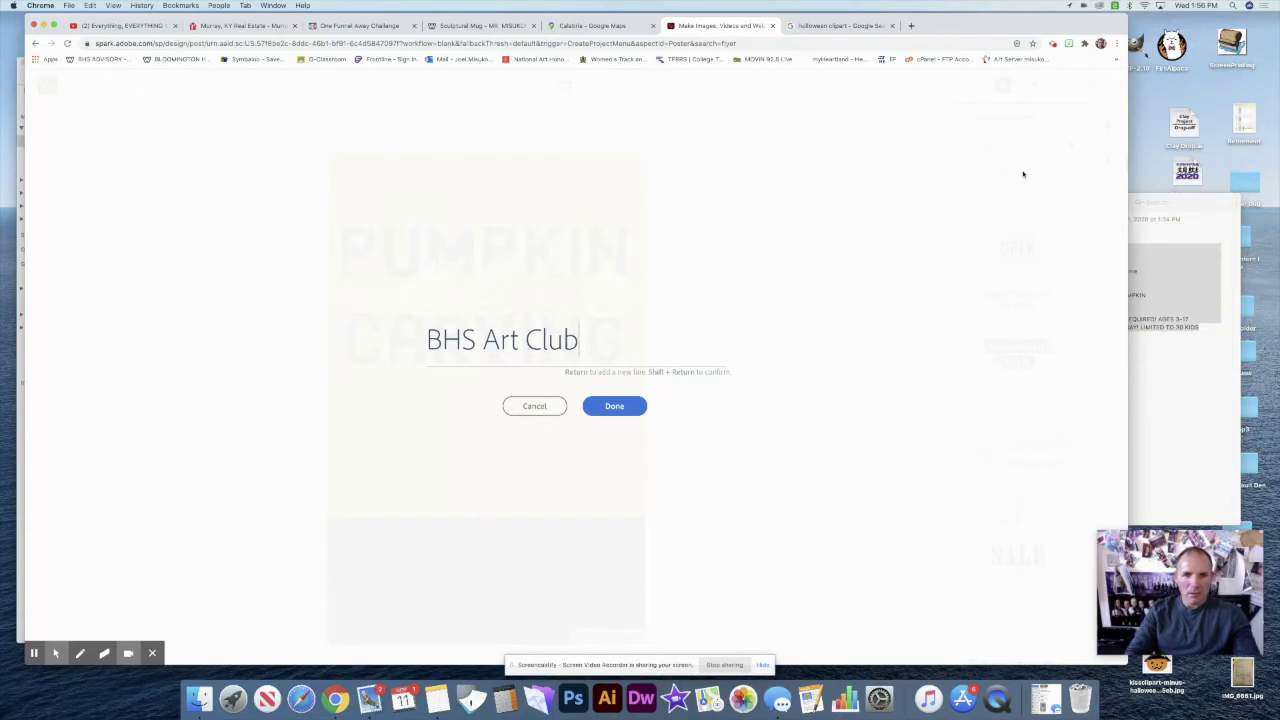
click(614, 406)
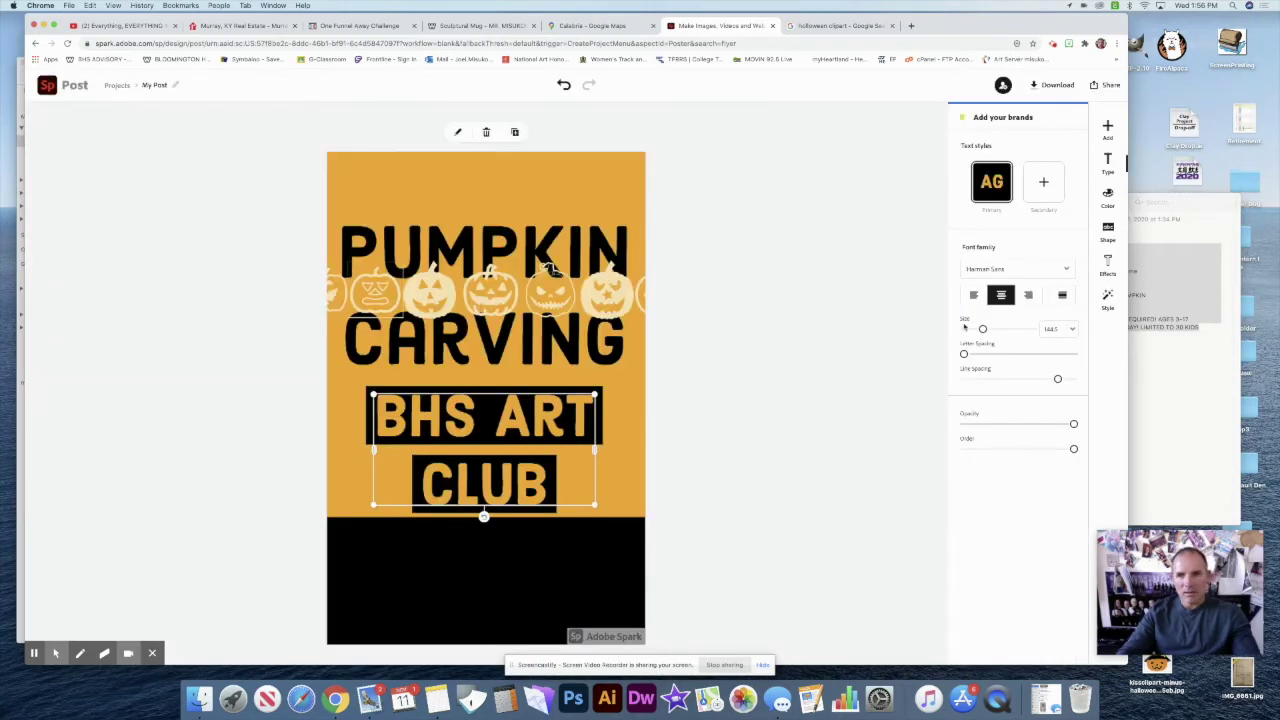
Try the Kaushan Script, Jolly Lodger, Flood Std, Bickham Script and Amatic fonts on the "BHS Art Club" text
click(1026, 270)
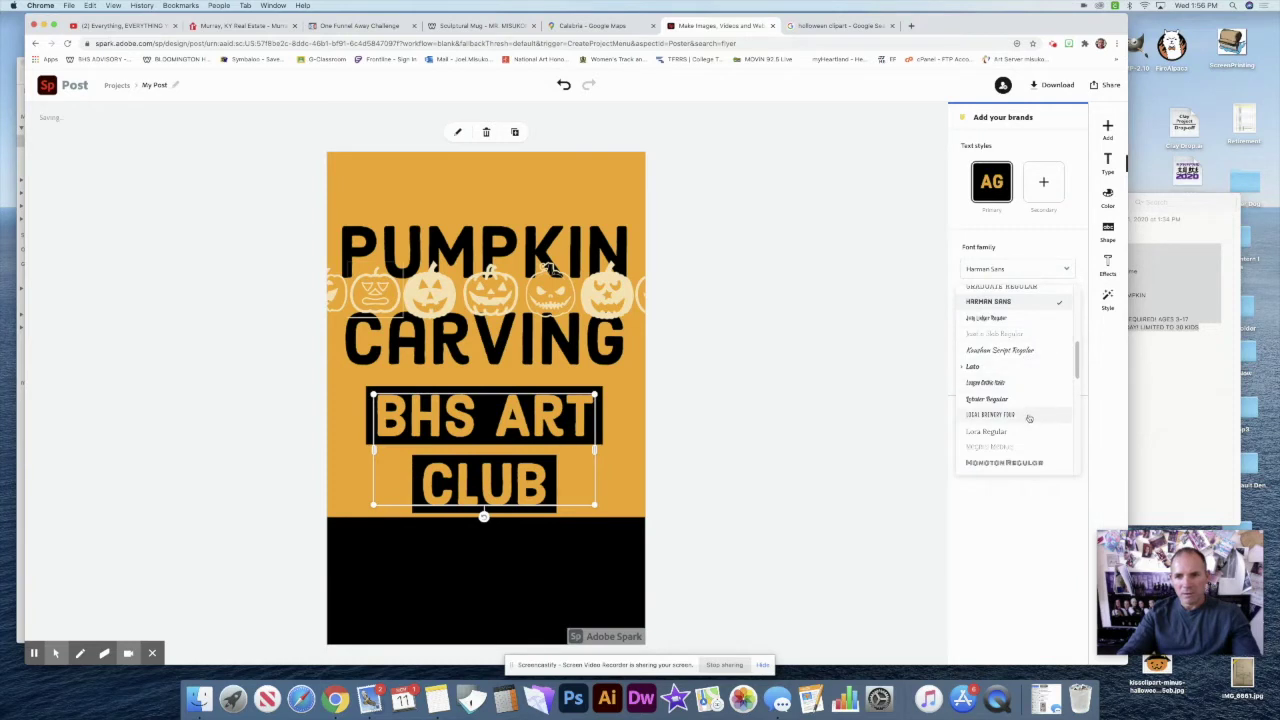
click(1024, 358)
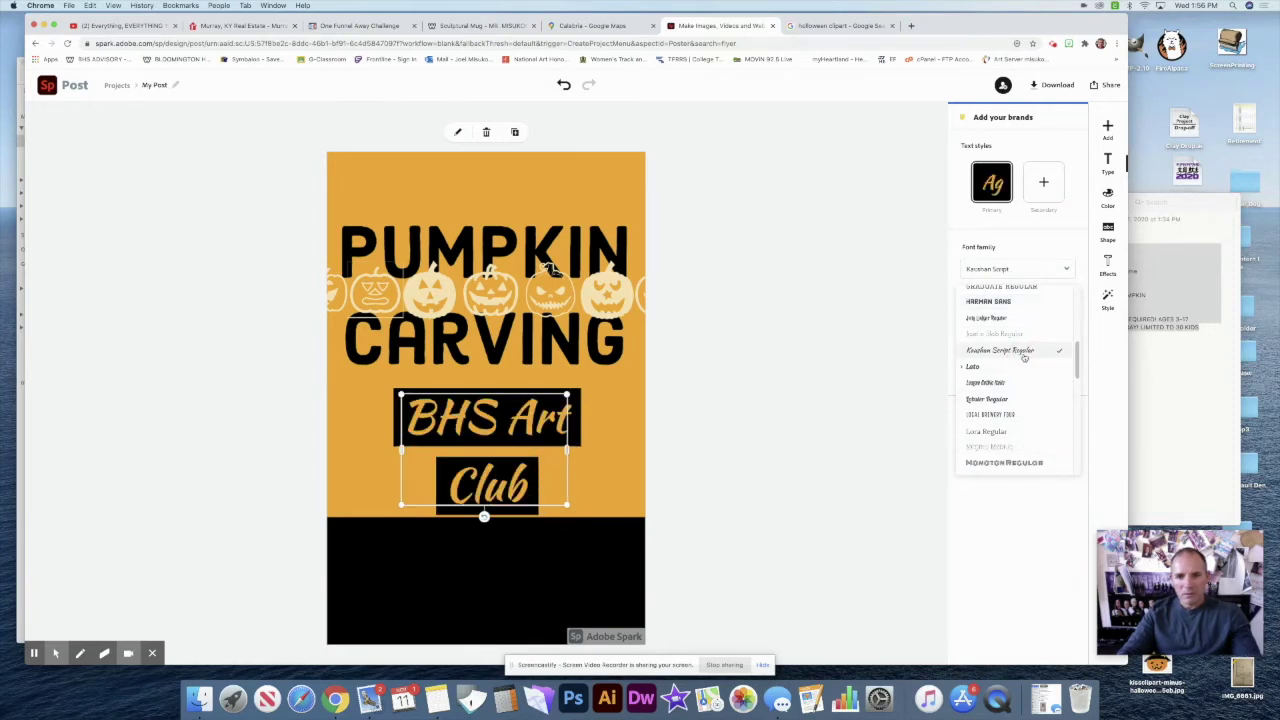
click(1014, 319)
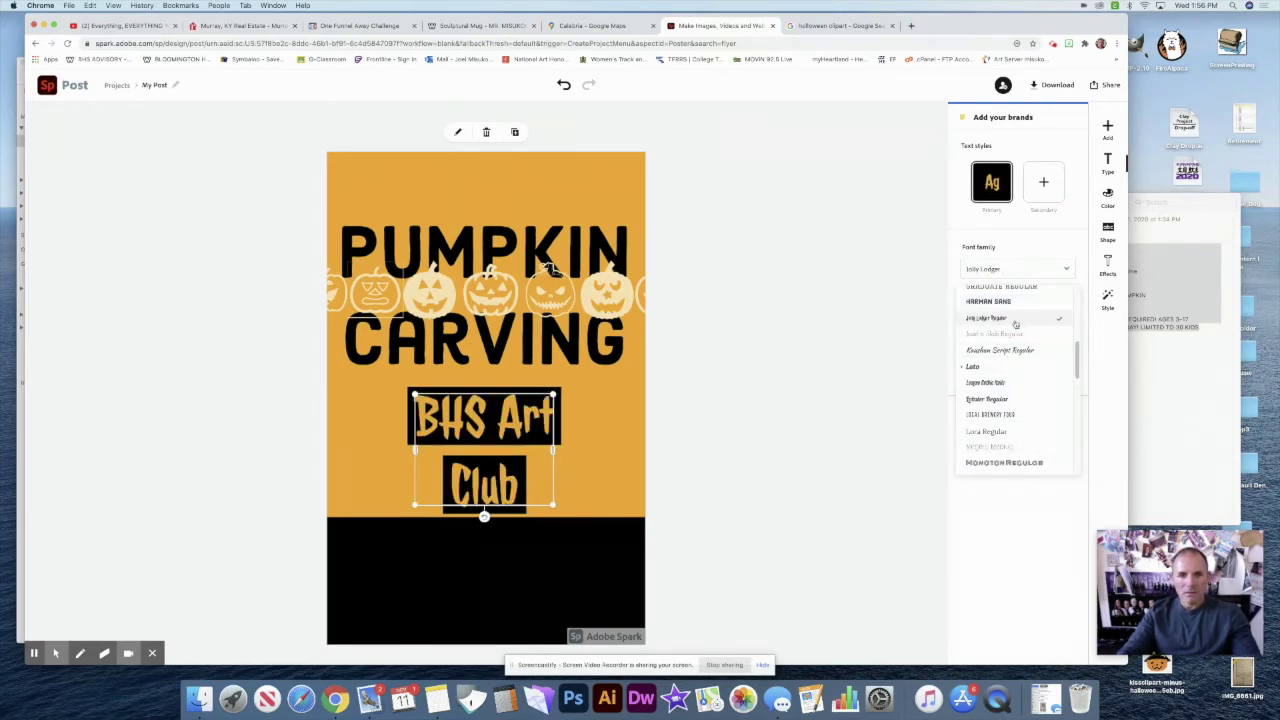
click(1018, 350)
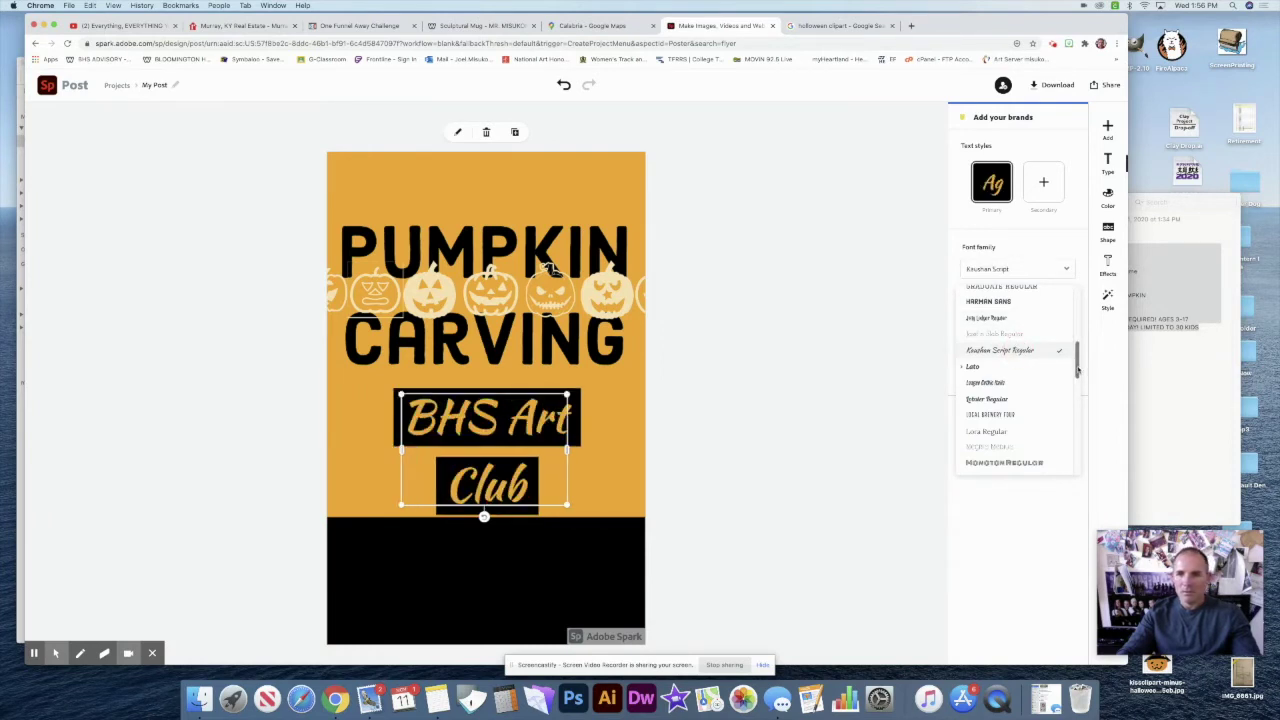
drag(1077, 370, 1078, 347)
click(1030, 330)
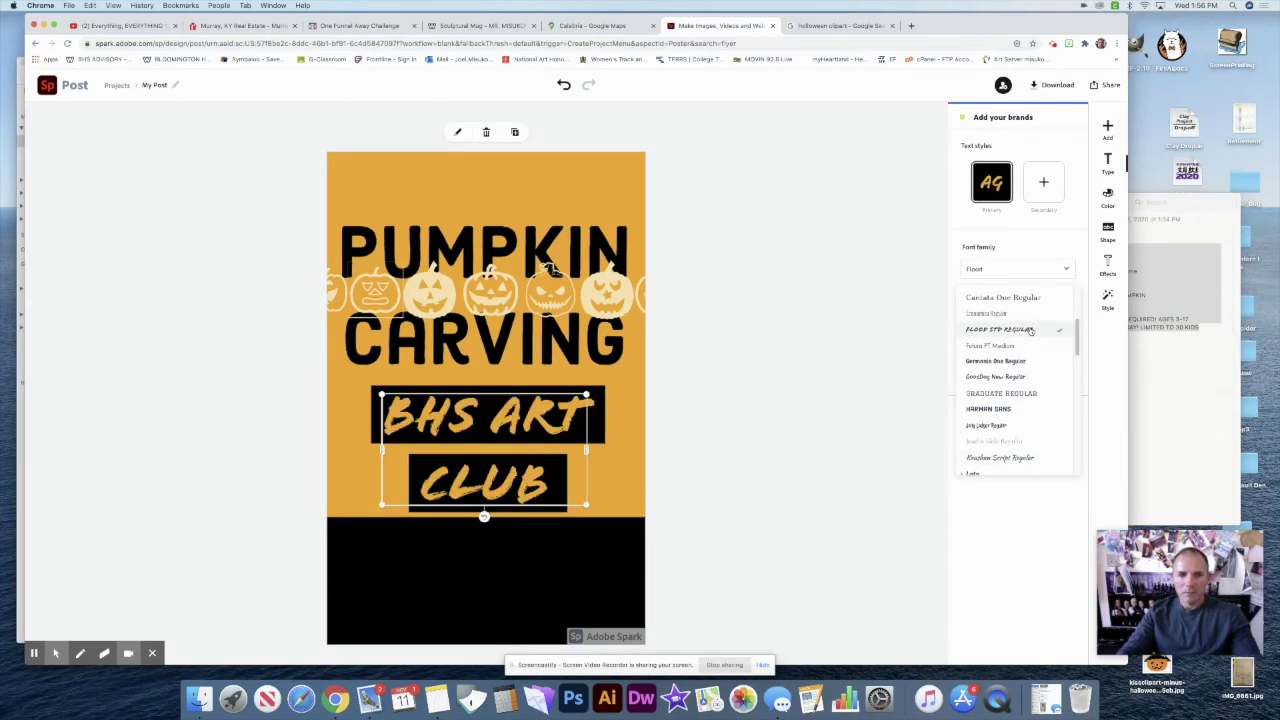
drag(1077, 345, 1077, 333)
click(1015, 329)
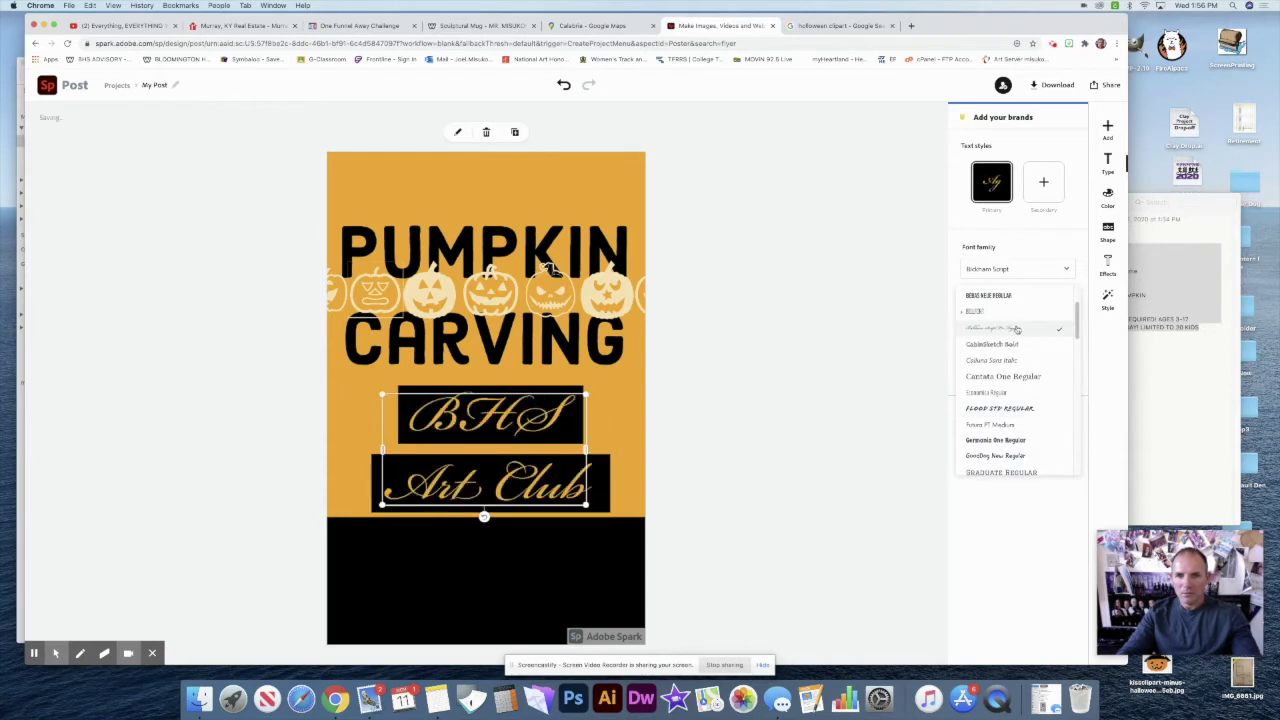
drag(1080, 329, 1080, 320)
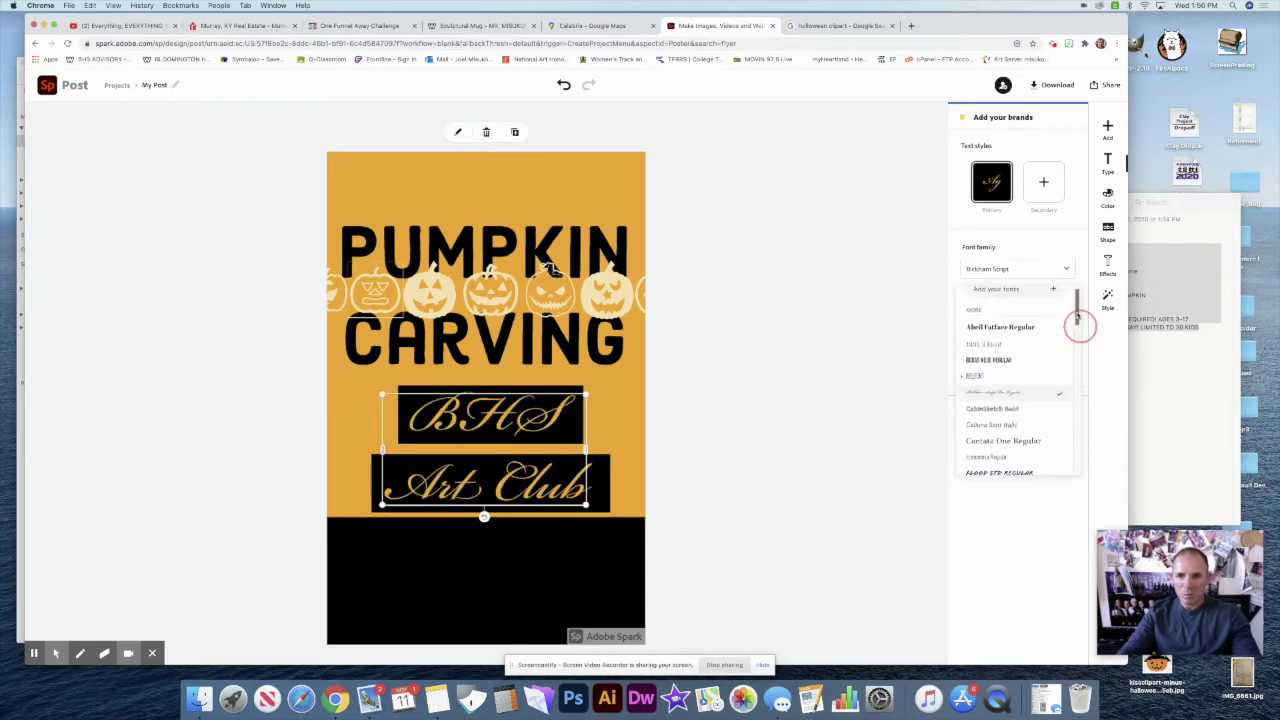
click(1009, 345)
Set the font of the "BHS Art Club" text to Yellowtail Regular
drag(1078, 328, 1077, 312)
scroll(1077, 318, down, 15)
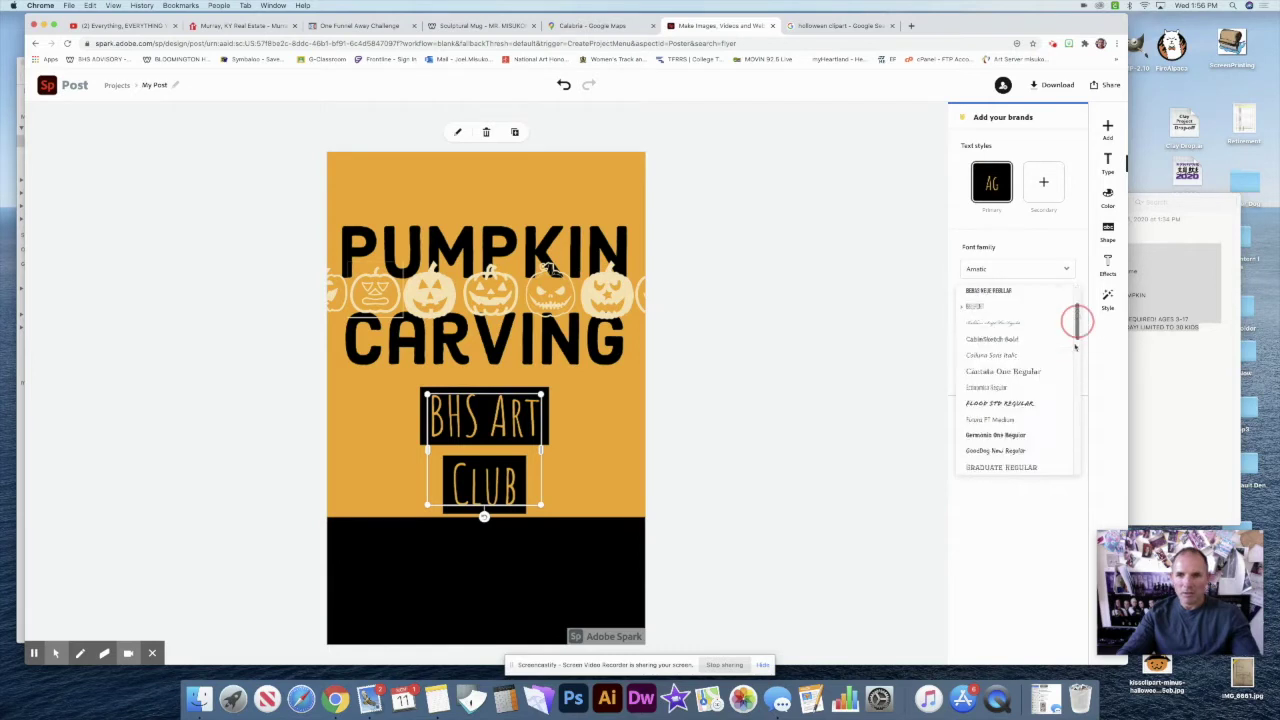
click(1006, 424)
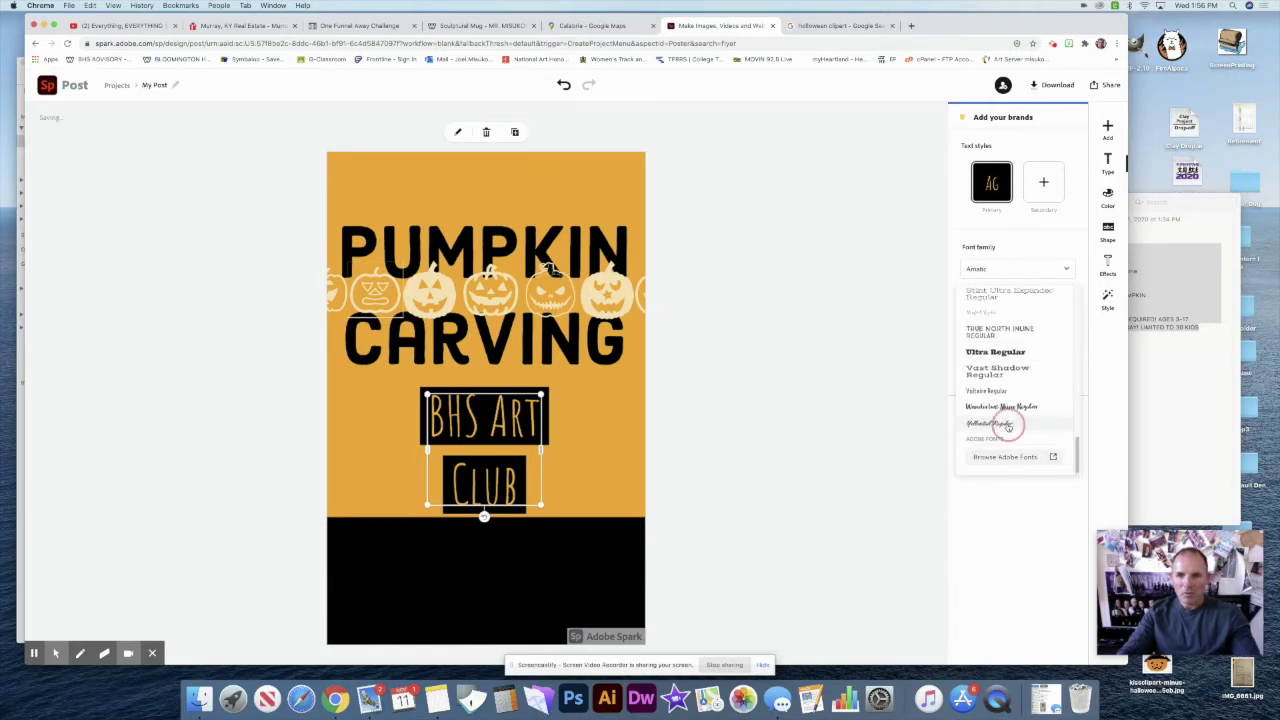
Try the Wanderlust Shine, Voltaire, Vast Shadow, Ultra, True North Inline, Storybook and Stint Ultra Expanded fonts on the "BHS Art Club" text
click(1011, 408)
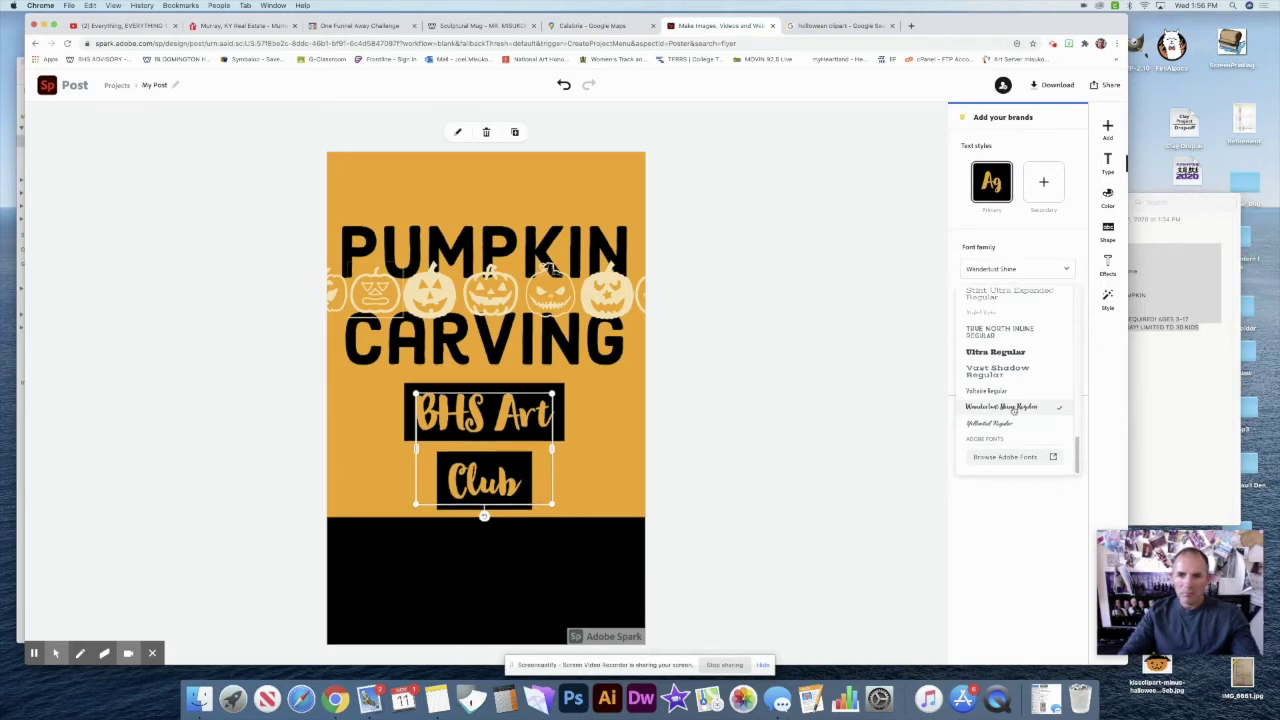
click(1009, 391)
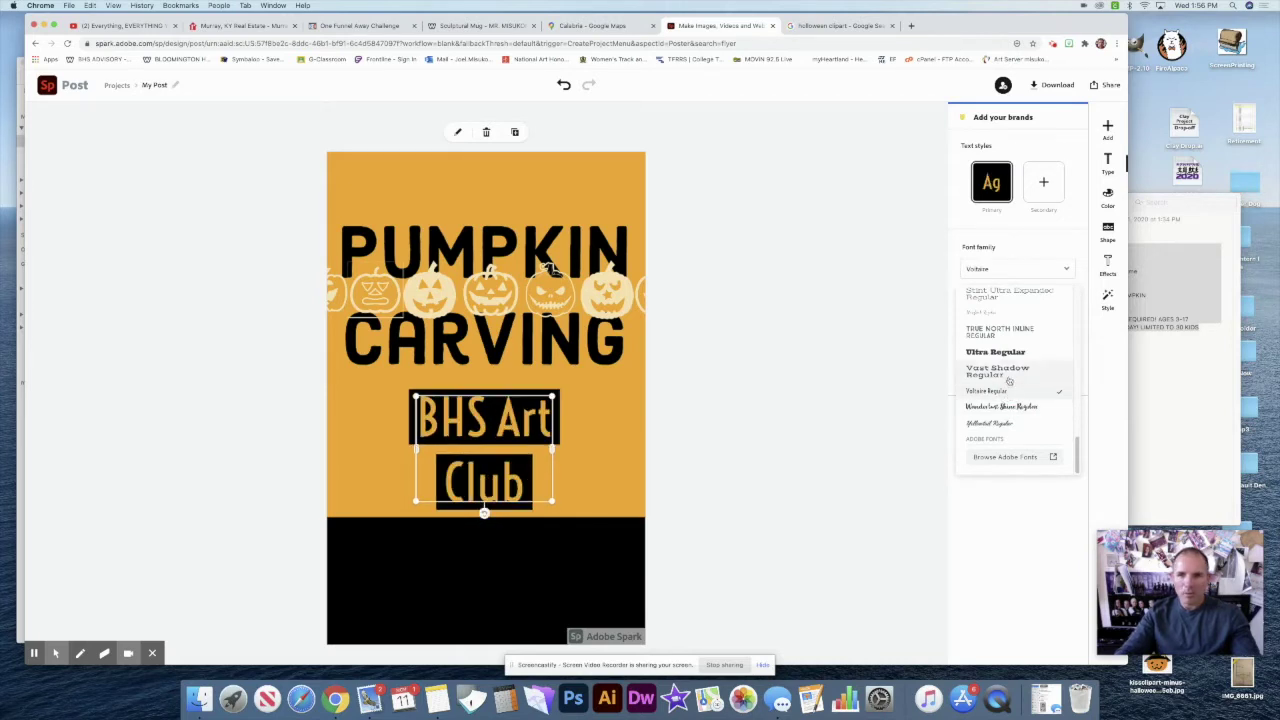
click(1009, 376)
click(1005, 348)
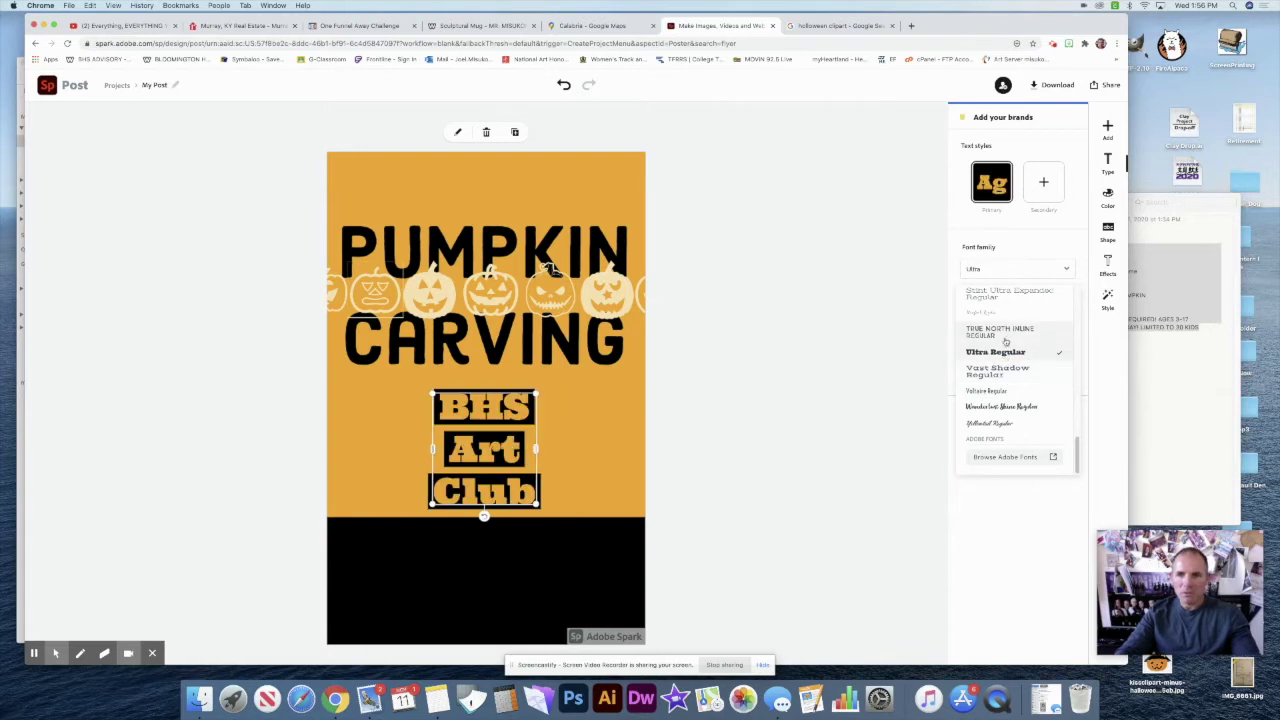
click(1005, 334)
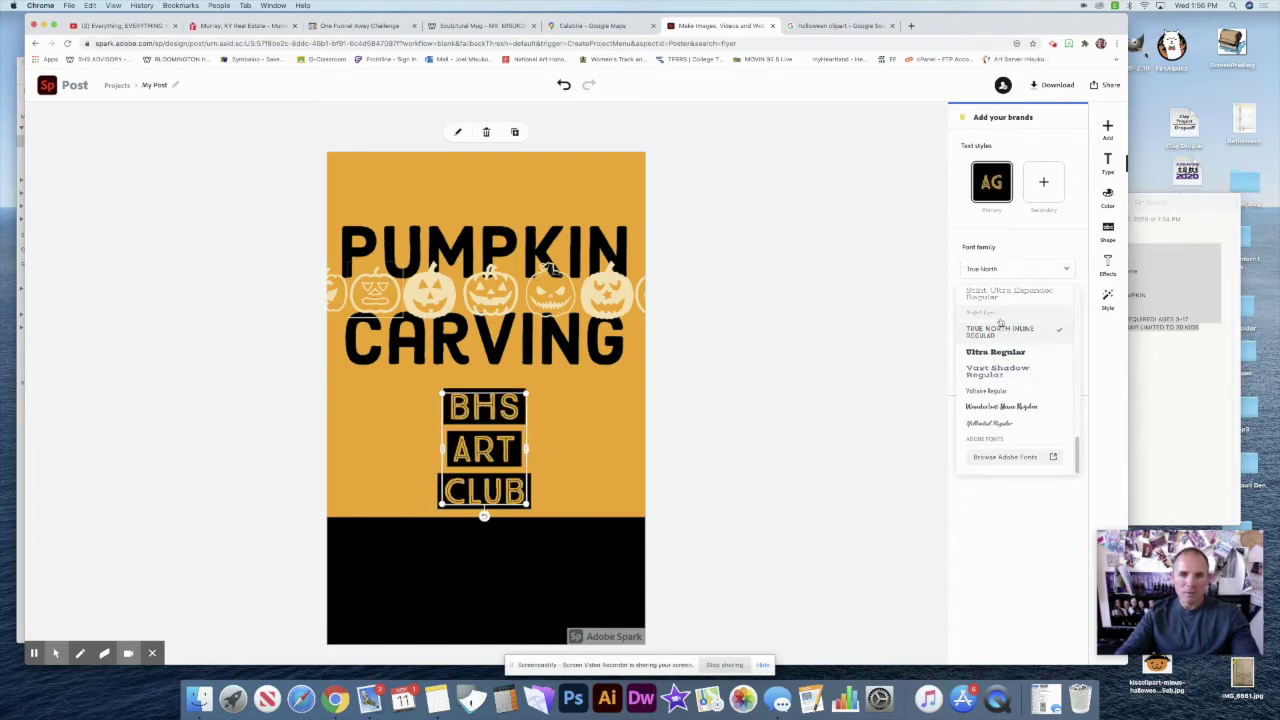
click(992, 313)
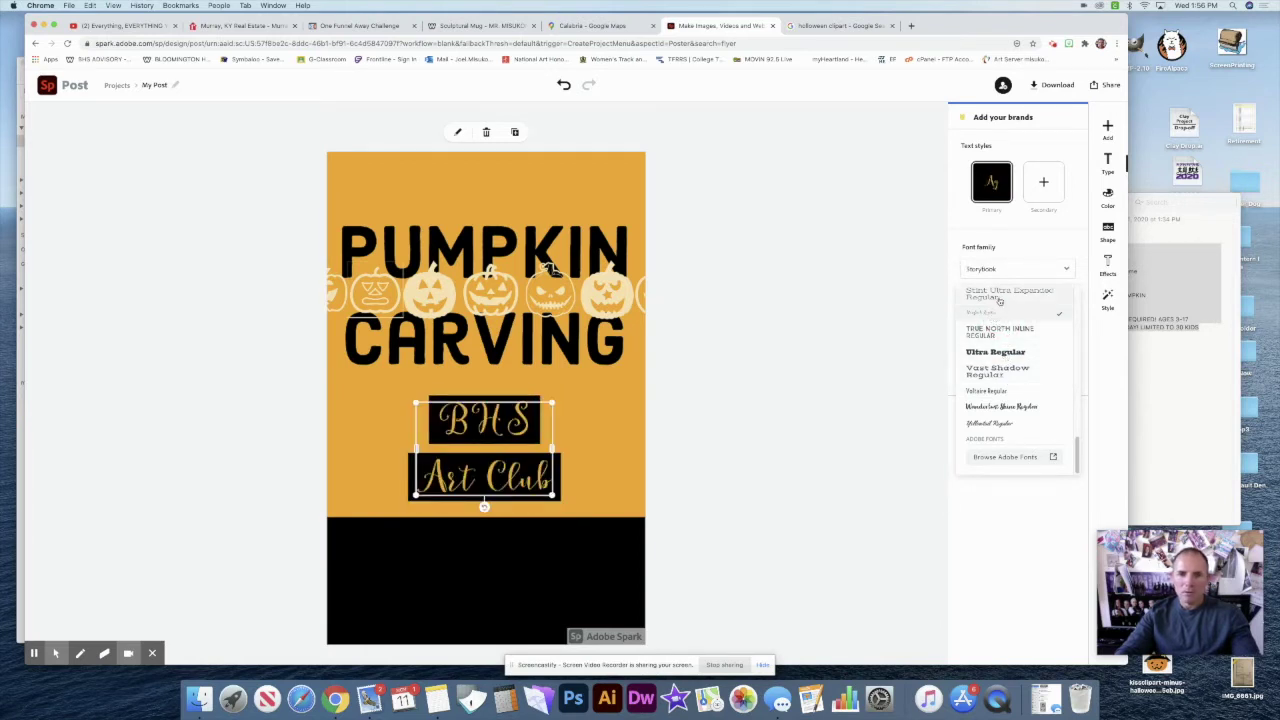
click(999, 295)
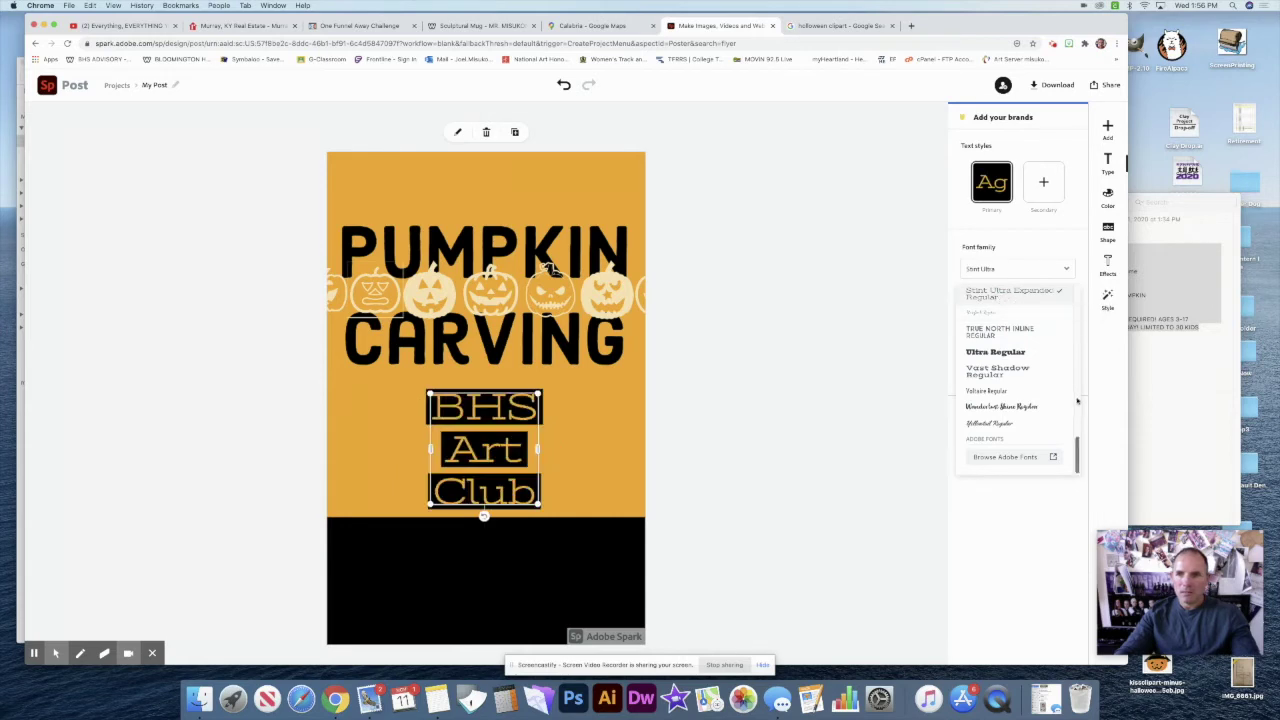
Set the "BHS Art Club" text to the Seaweed Script Regular font and swap its colors to black lettering on orange
scroll(1077, 452, up, 5)
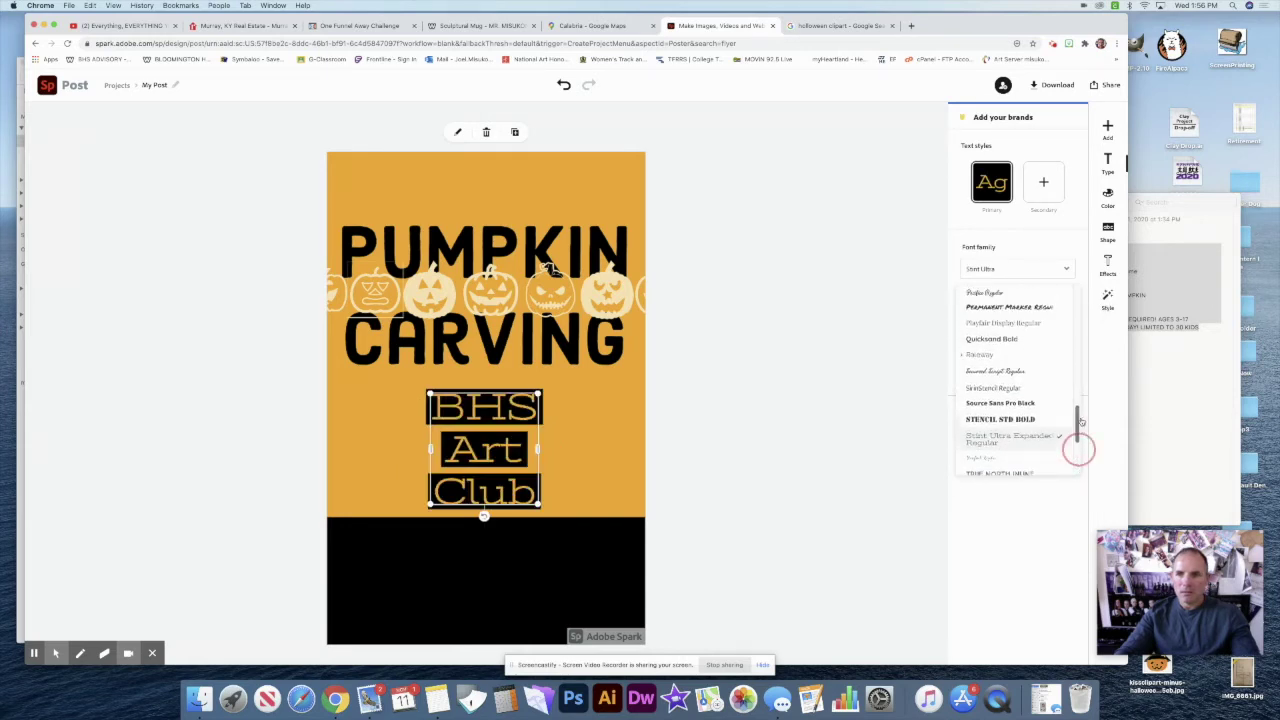
click(1012, 373)
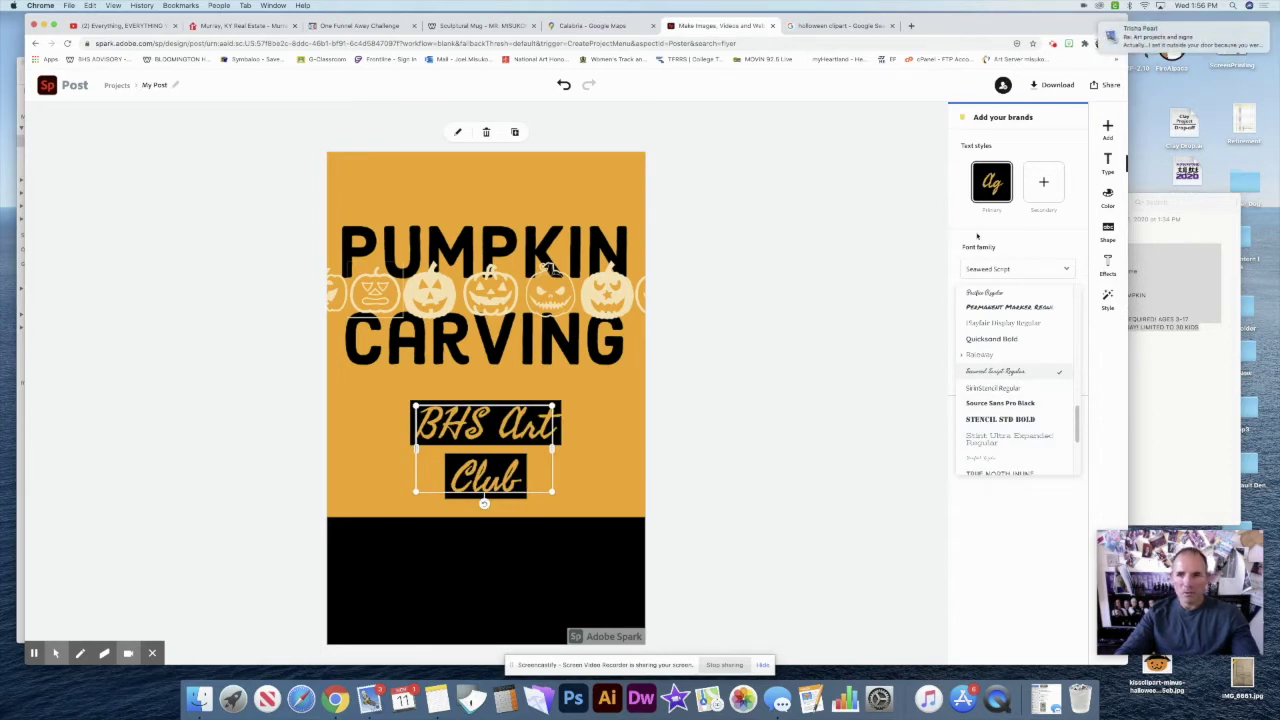
click(1110, 200)
click(993, 271)
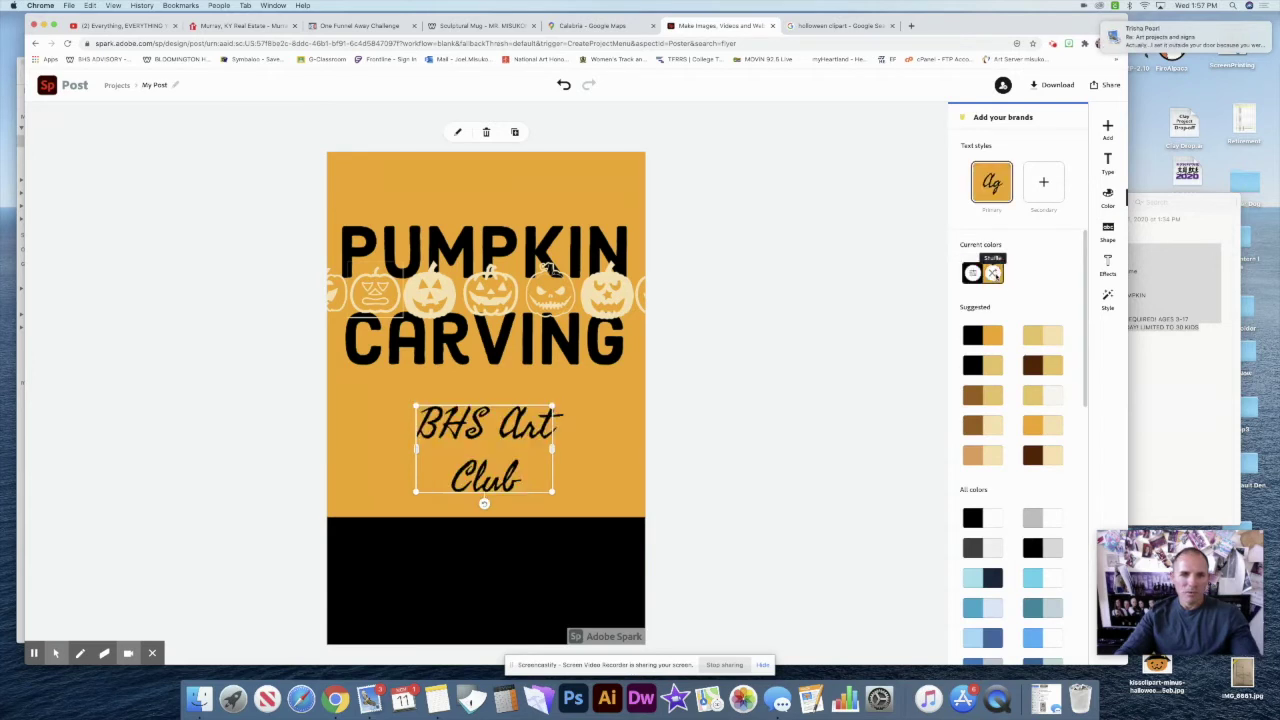
click(808, 417)
Arrange the "BHS Art Club" text on one line centered above the "Pumpkin Carving" title and reduce its size to about 79
drag(545, 355, 720, 200)
drag(557, 199, 566, 198)
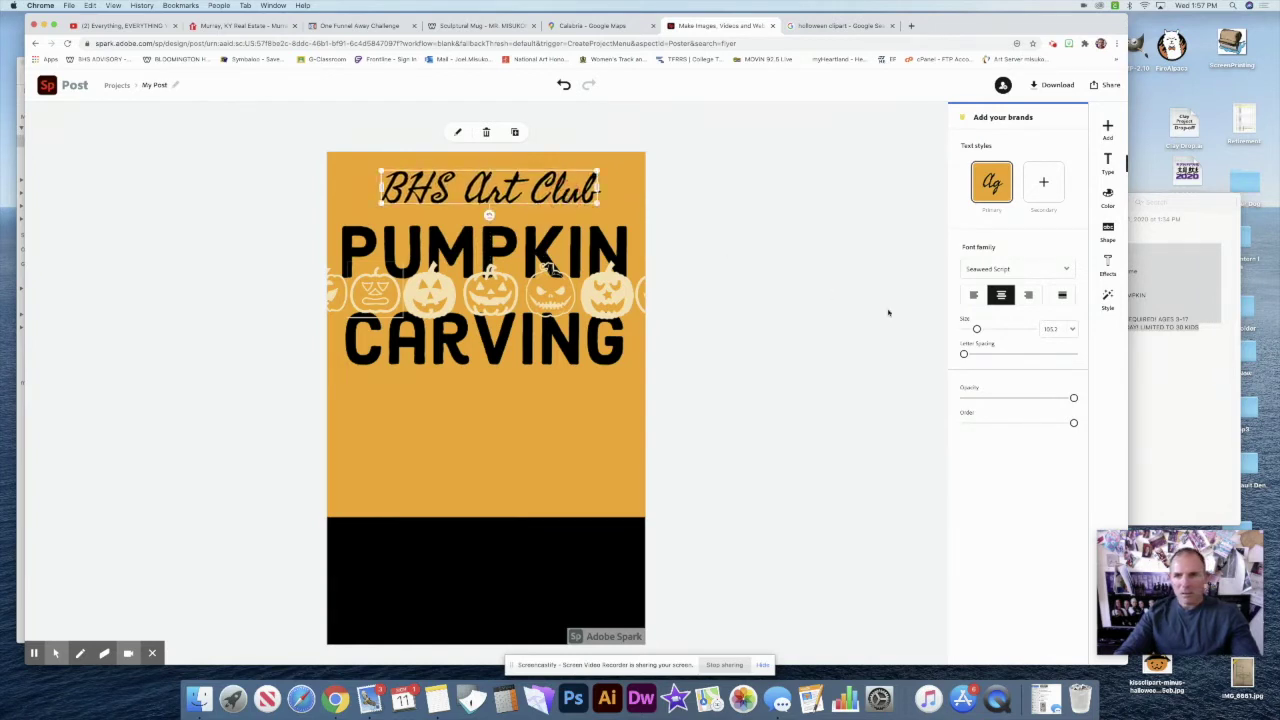
click(977, 330)
drag(976, 330, 973, 330)
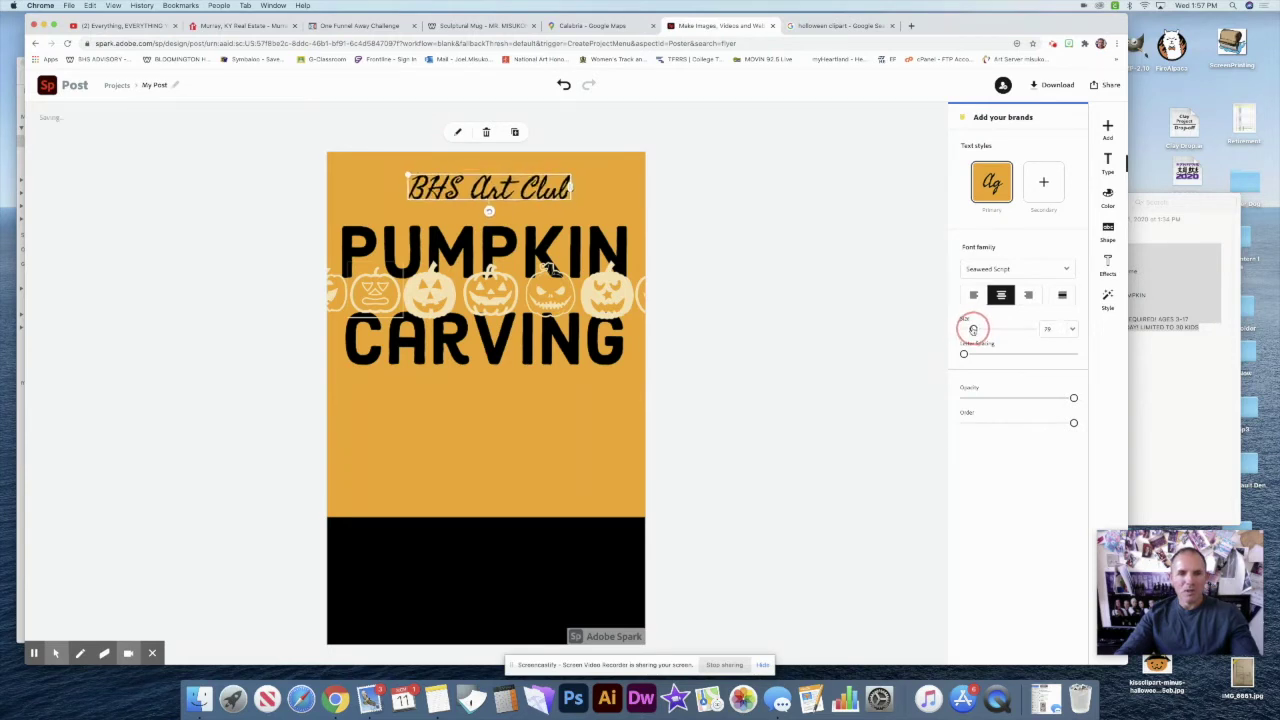
click(877, 339)
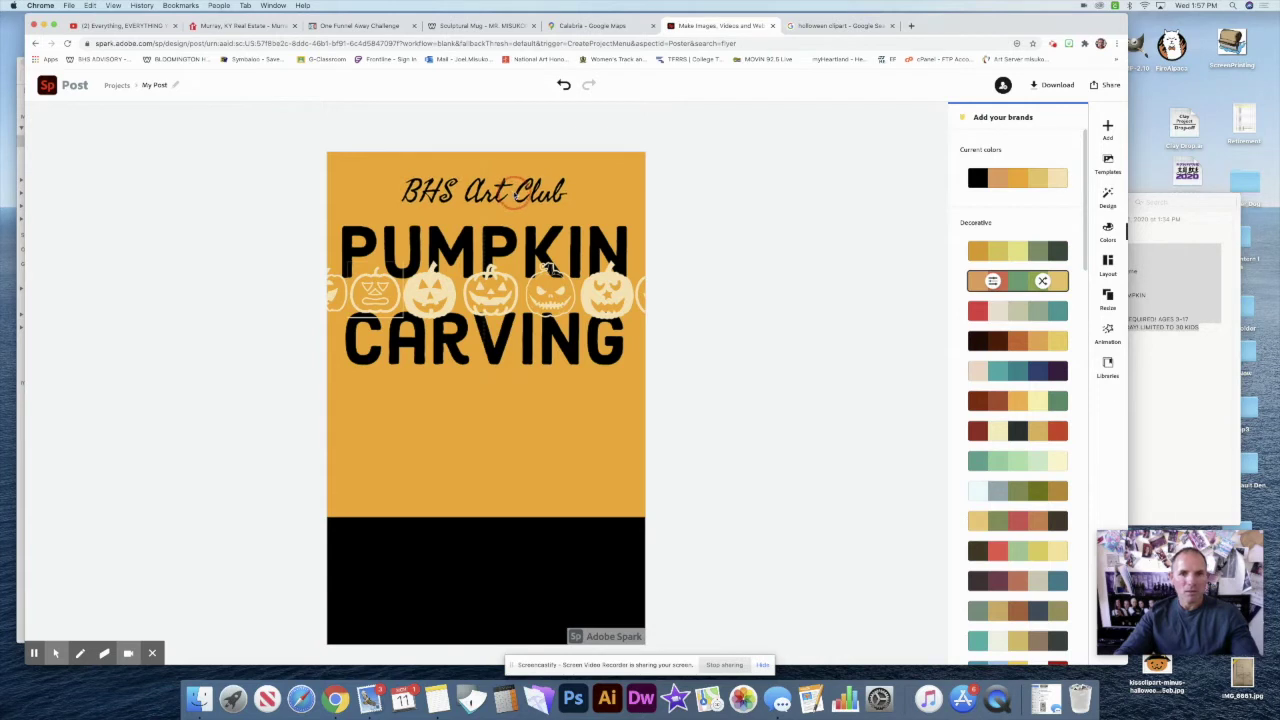
click(515, 195)
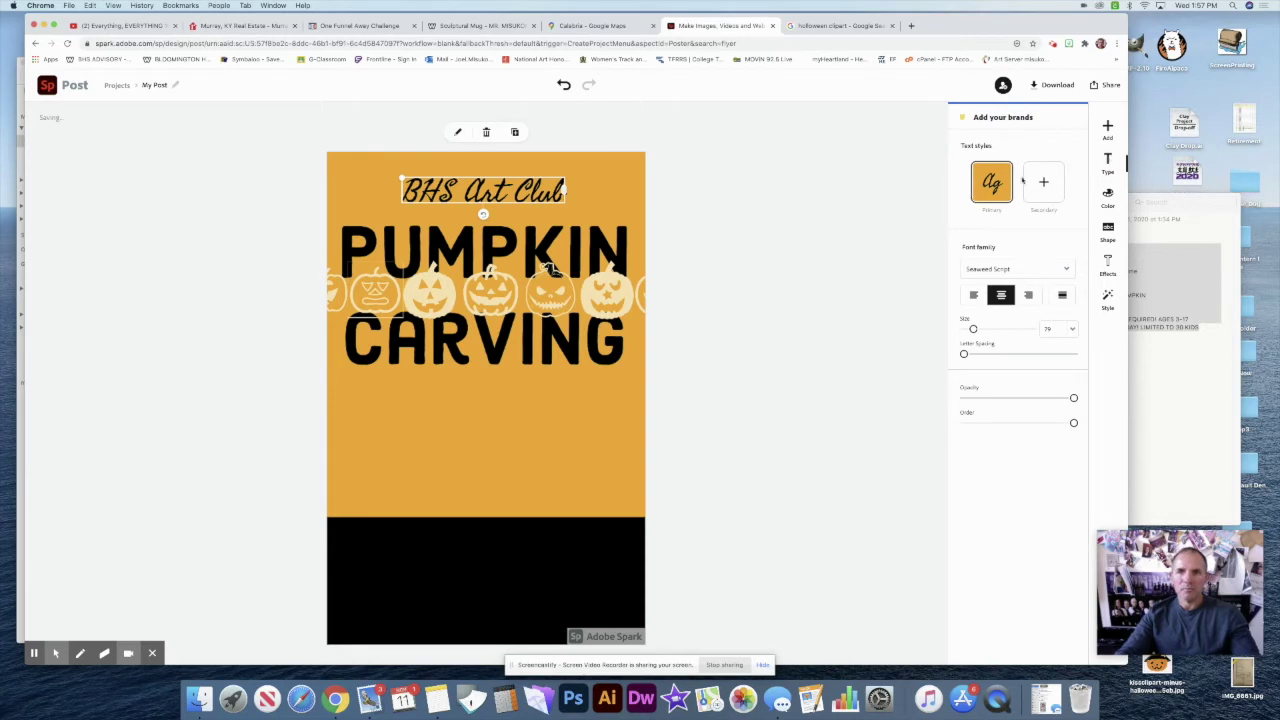
Add a new text block reading "the" from scratch
click(1107, 127)
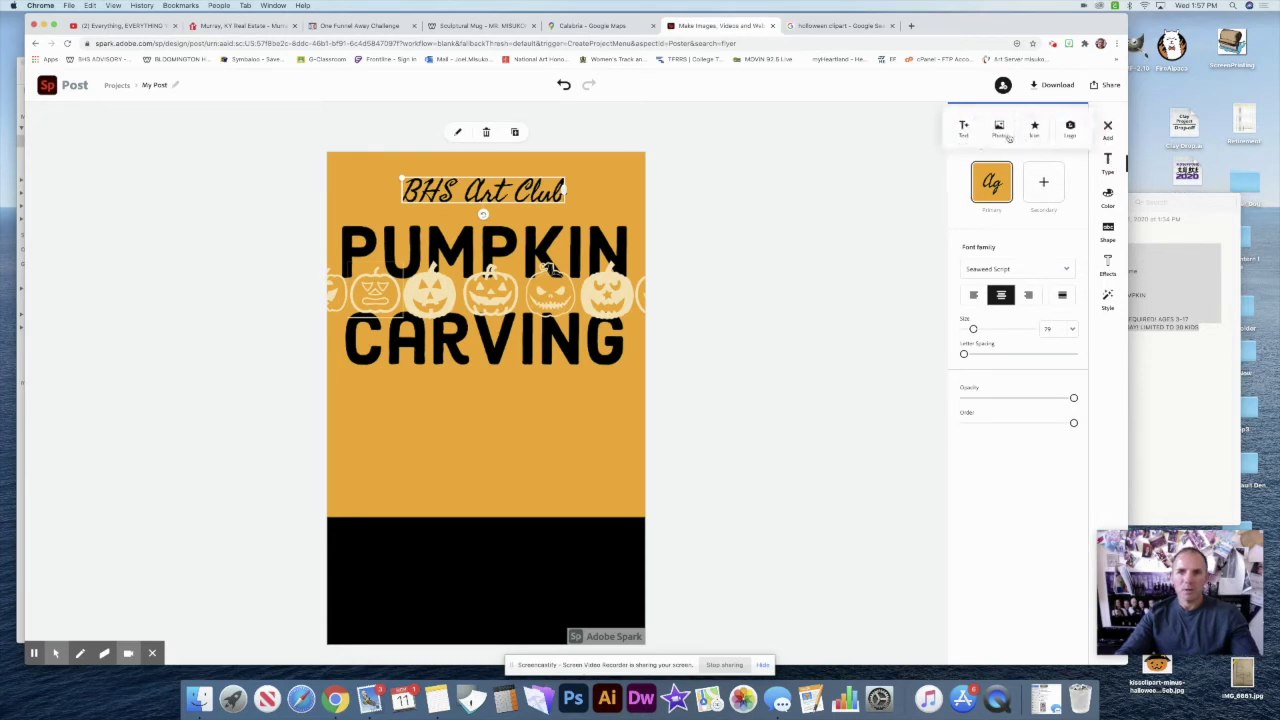
click(966, 130)
click(1008, 172)
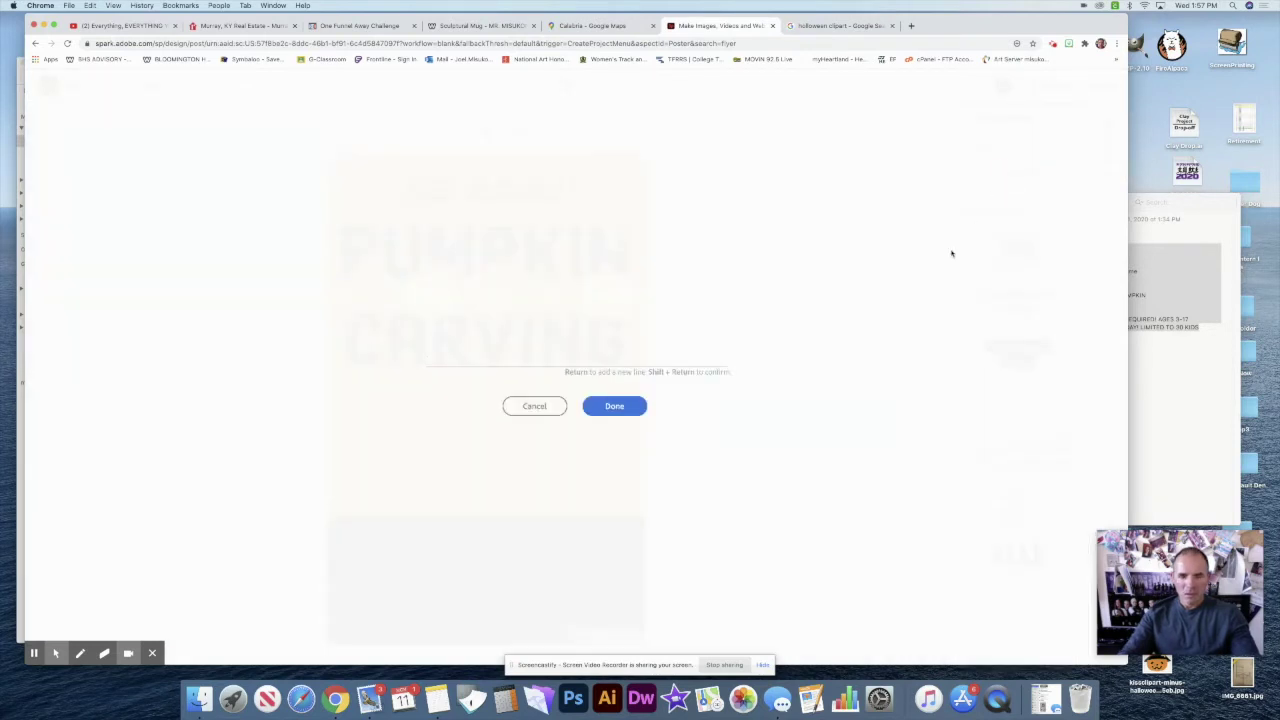
text(the)
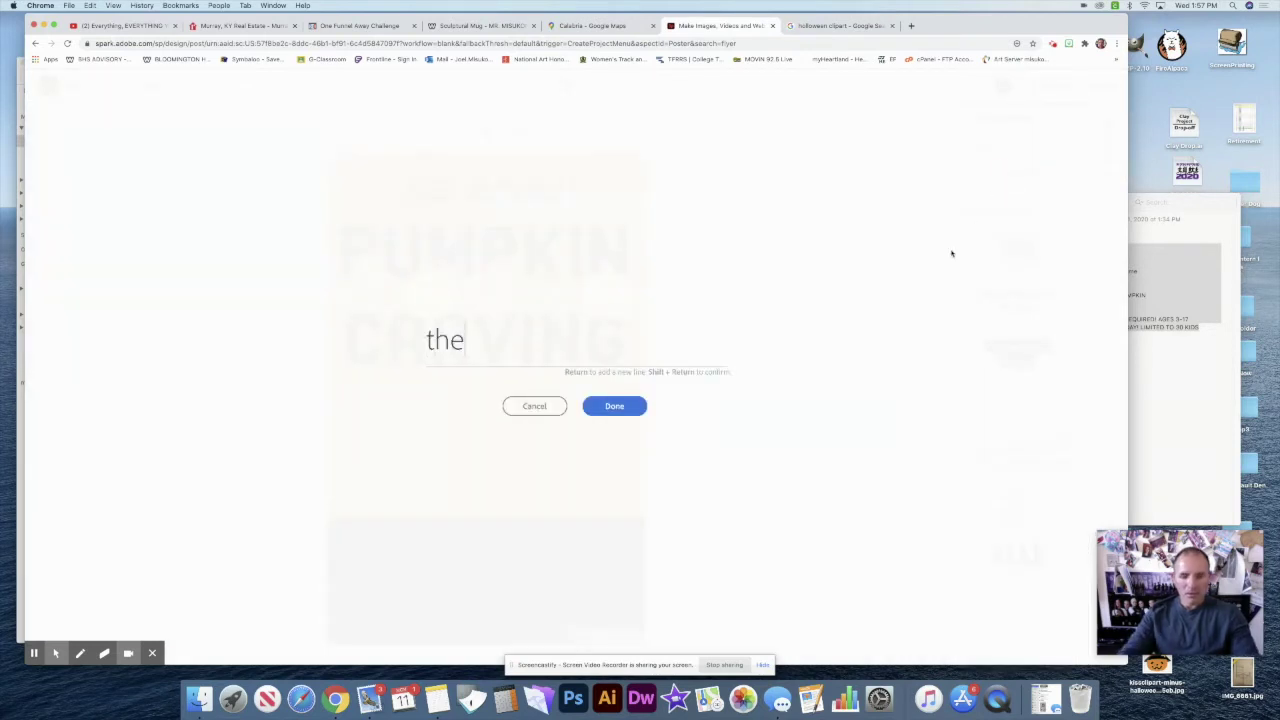
click(644, 401)
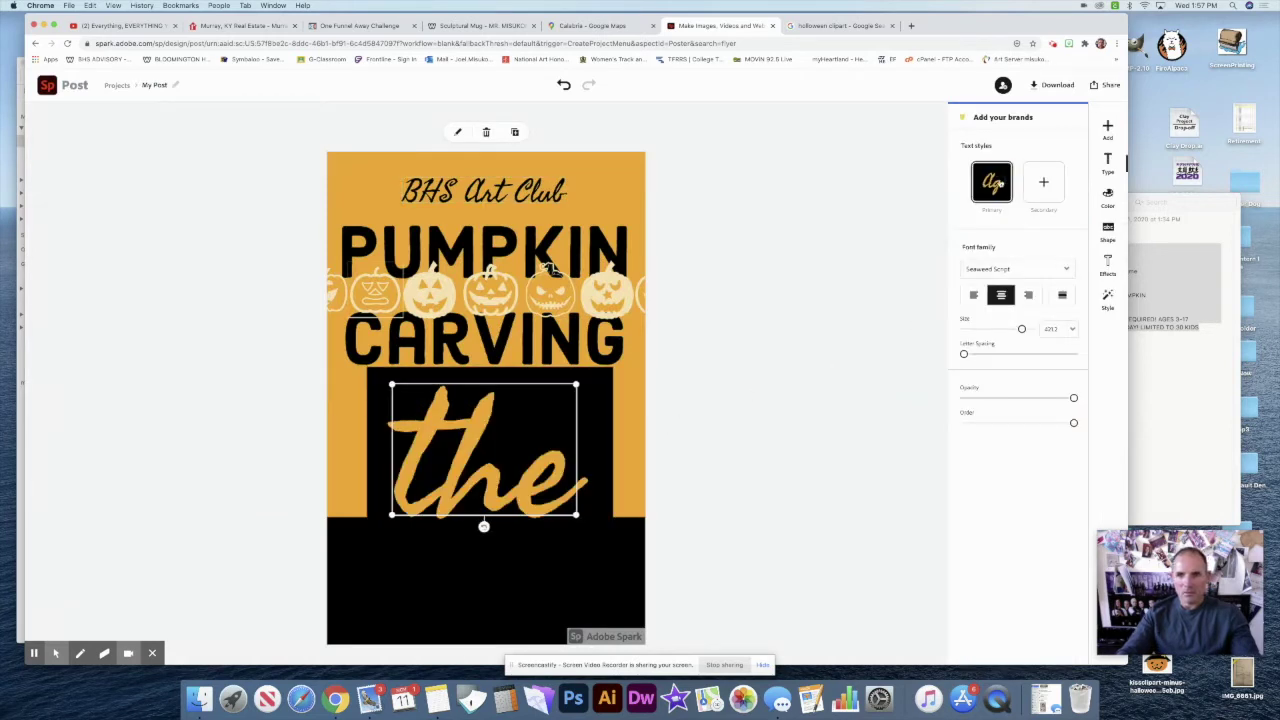
Swap the colors of the "the" text to black lettering on orange
click(1106, 199)
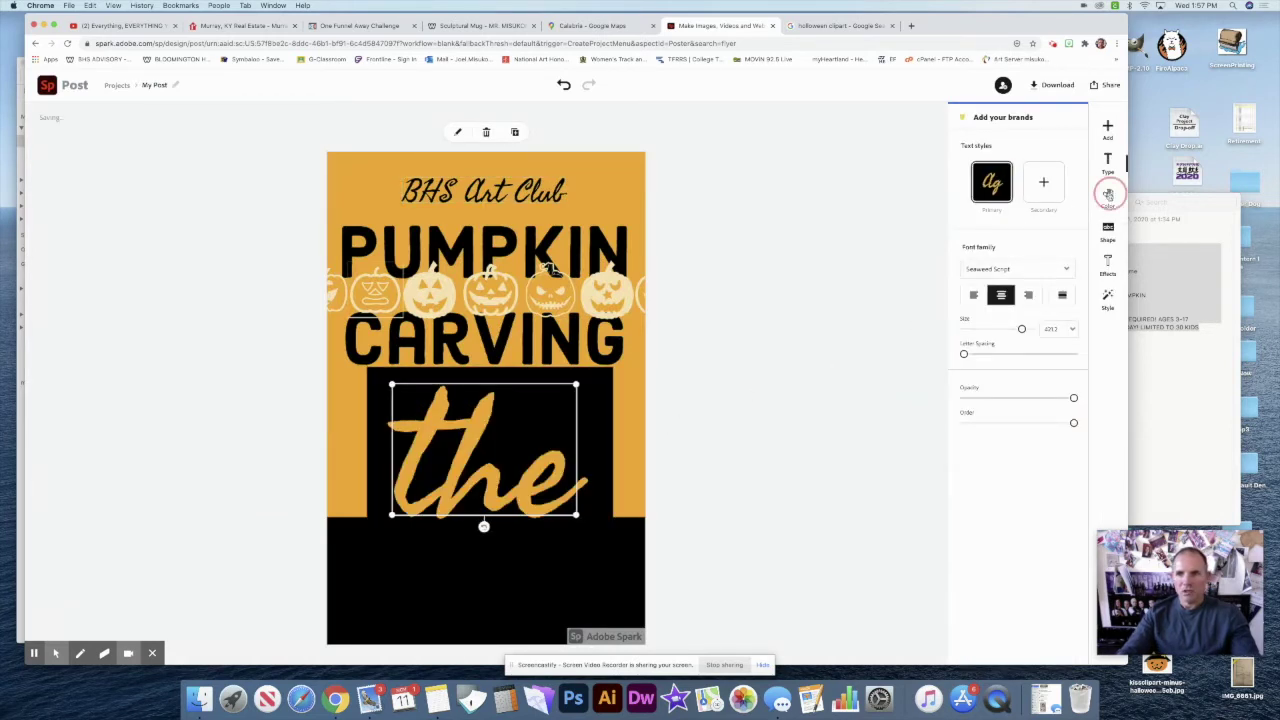
click(993, 272)
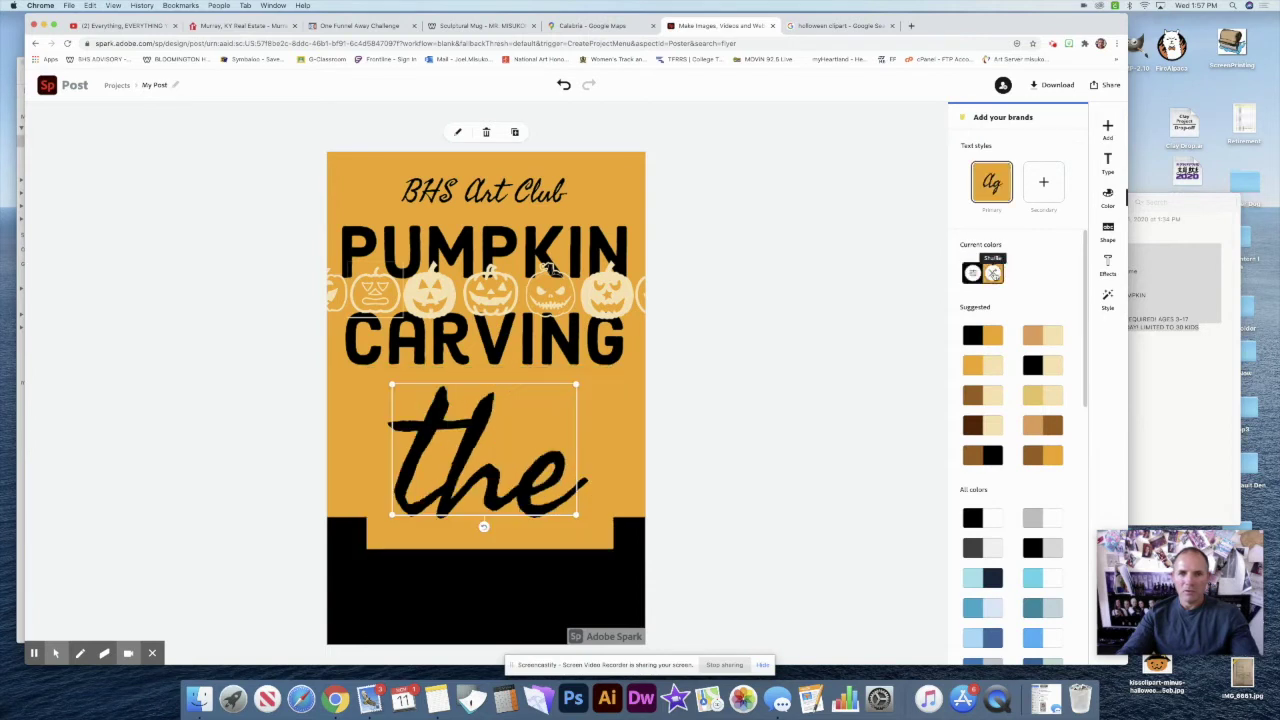
click(912, 235)
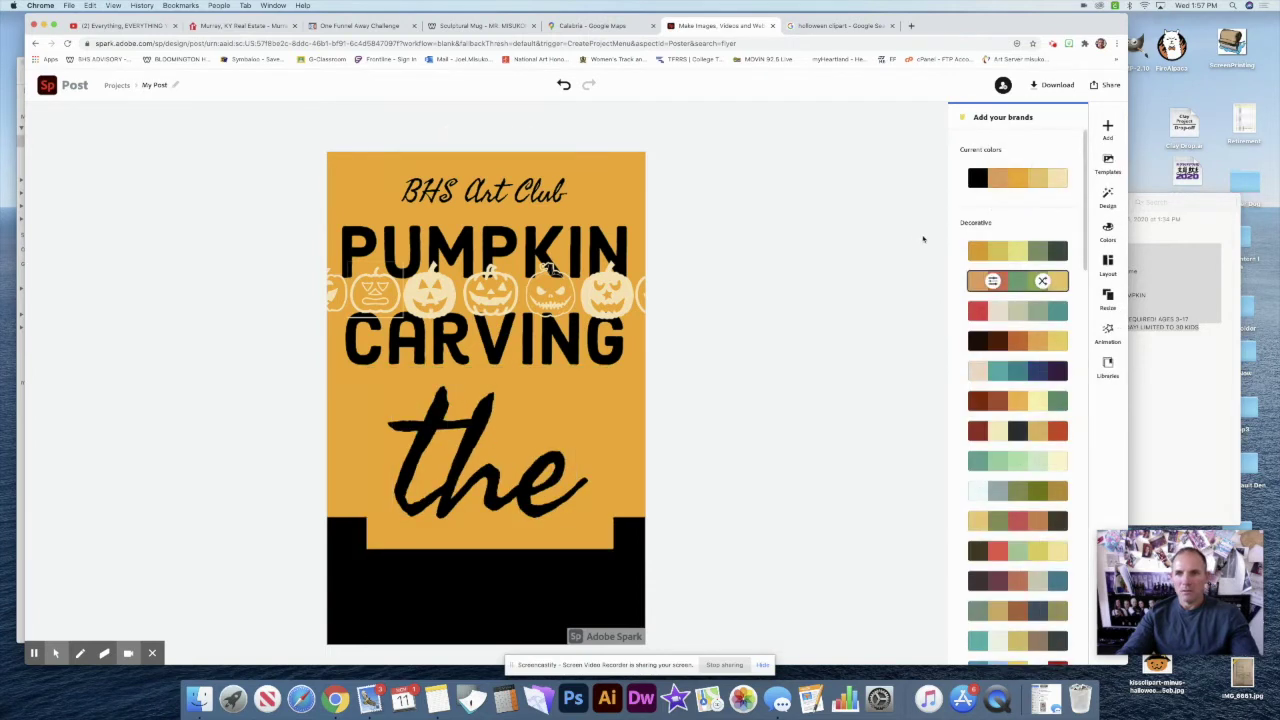
Shrink the "the" text to about size 30 and center it just above "BHS Art Club"
click(560, 480)
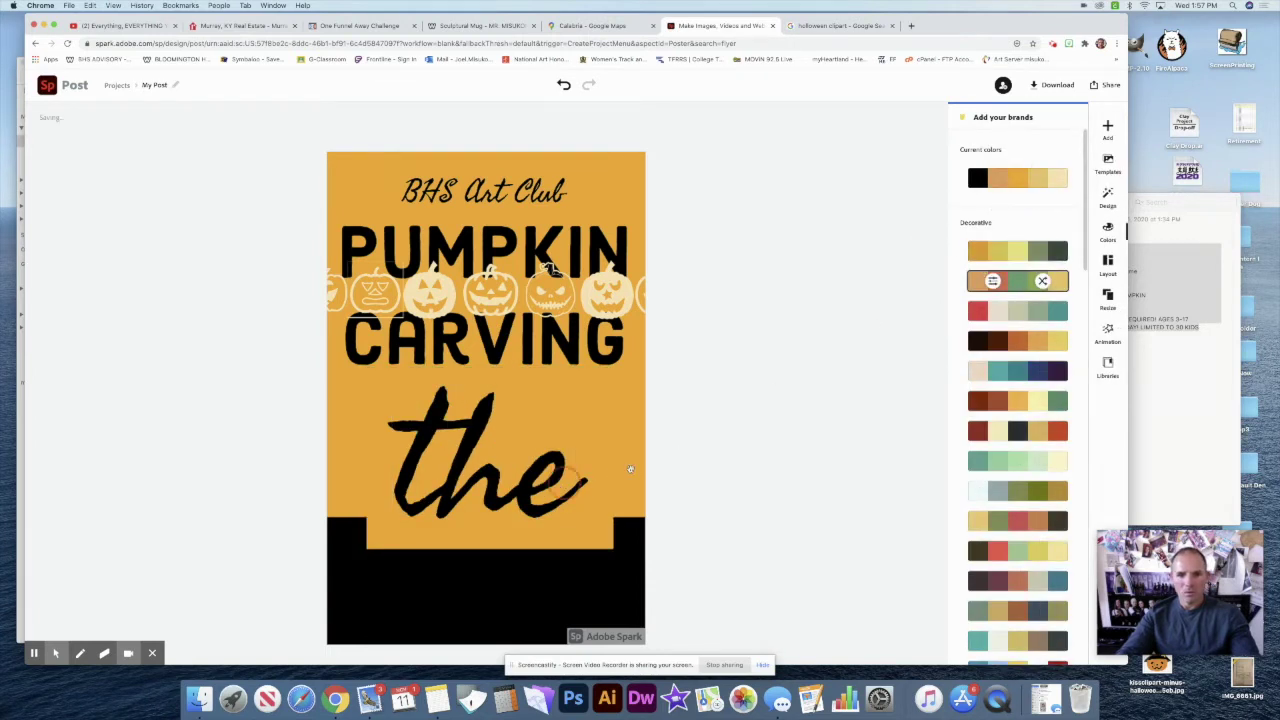
drag(1022, 330, 967, 329)
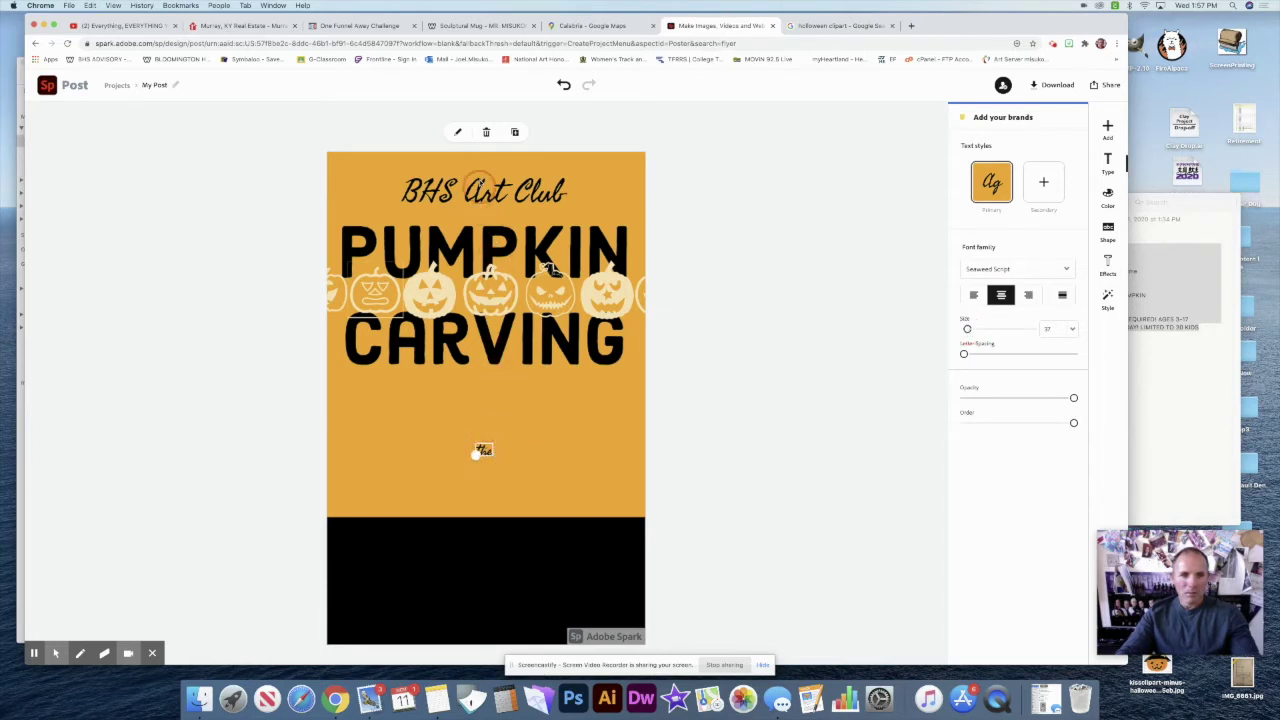
drag(482, 453, 483, 162)
click(969, 330)
drag(969, 330, 967, 330)
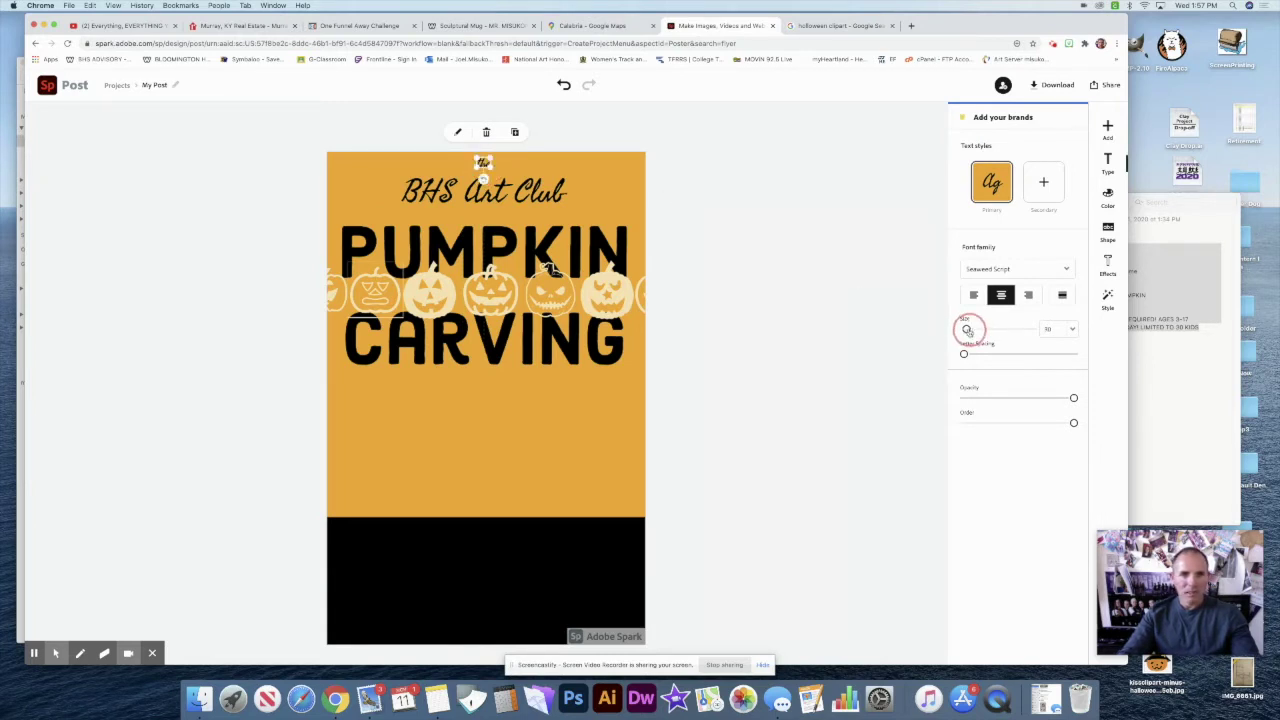
click(726, 306)
click(484, 166)
click(698, 217)
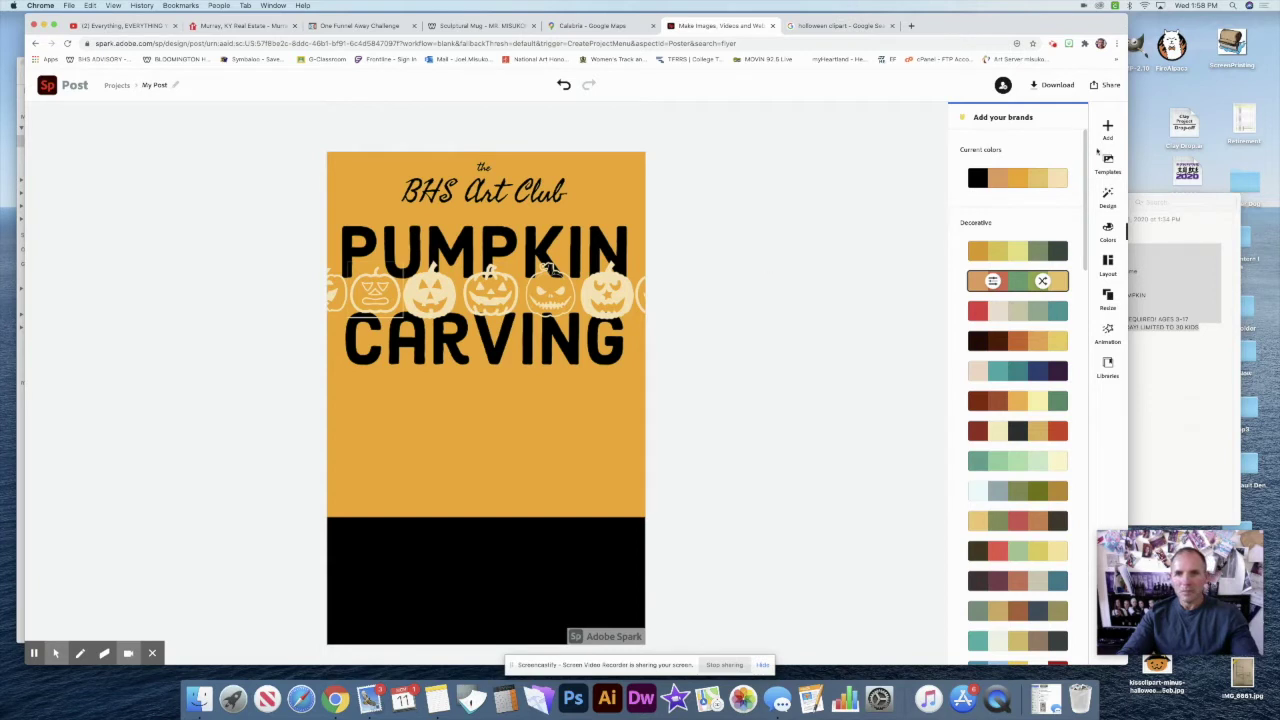
Add a new text block reading "presents" from scratch
click(1108, 127)
click(966, 126)
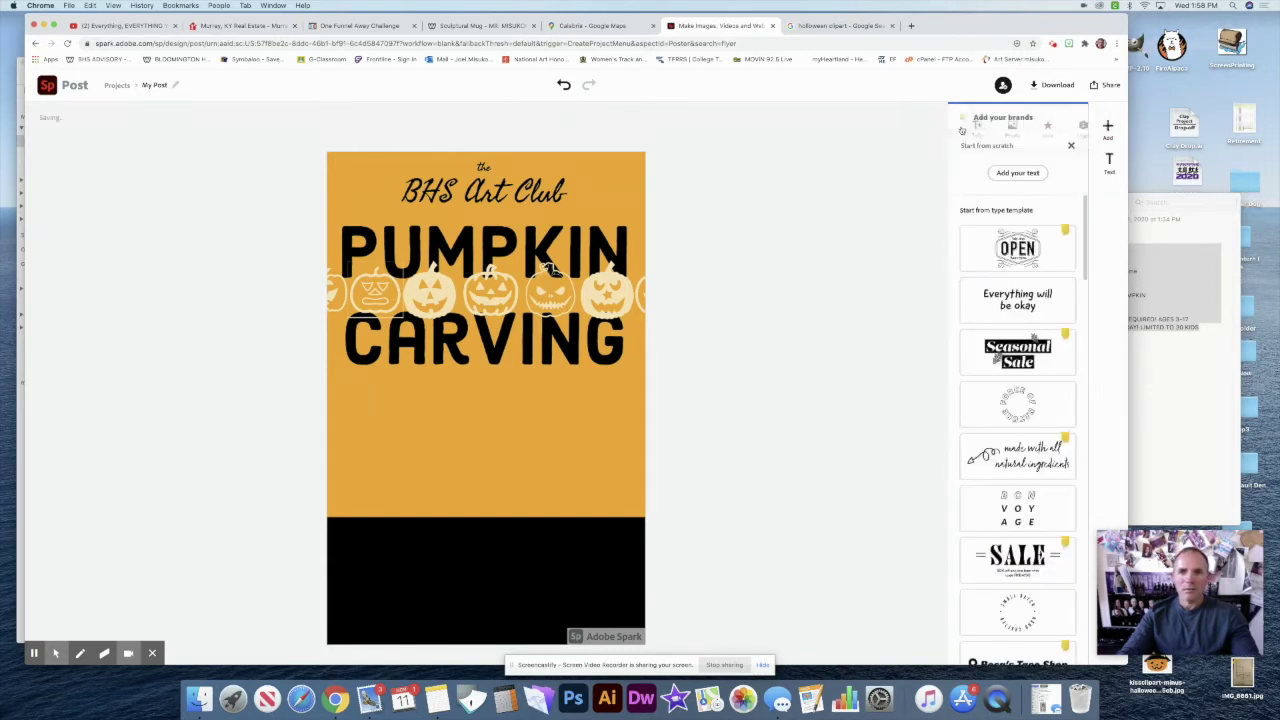
click(1018, 174)
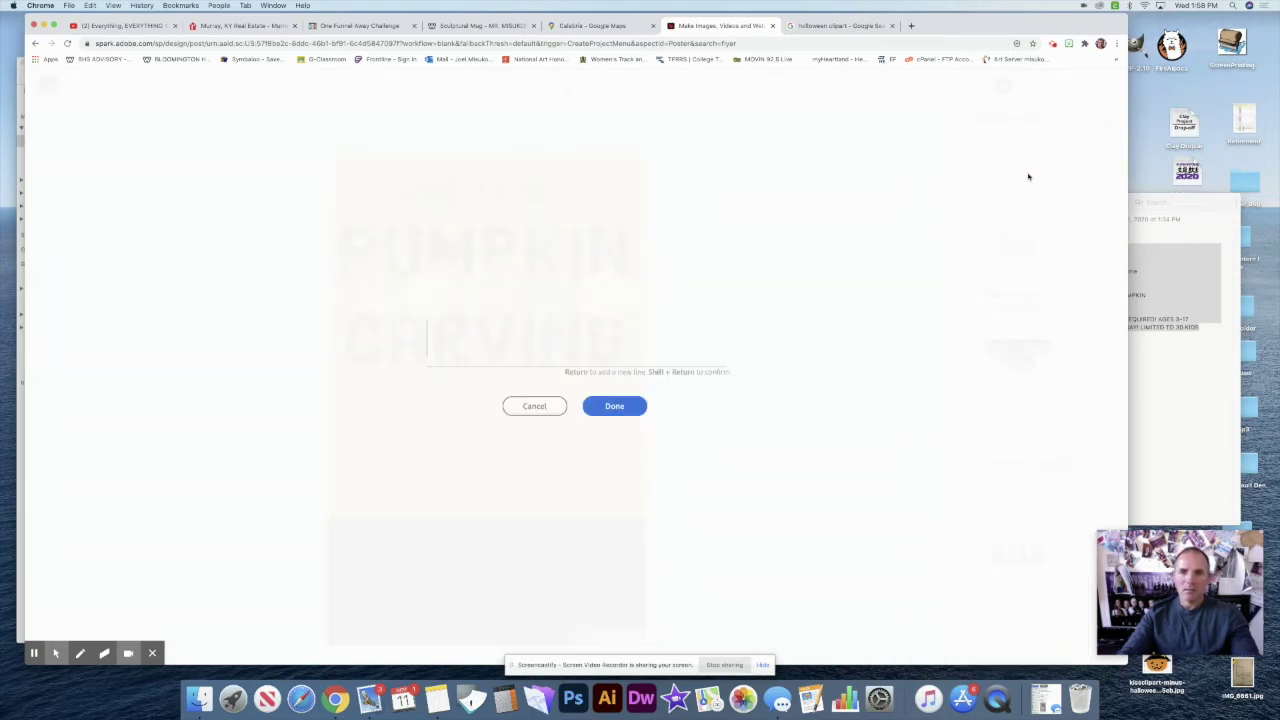
text(pres)
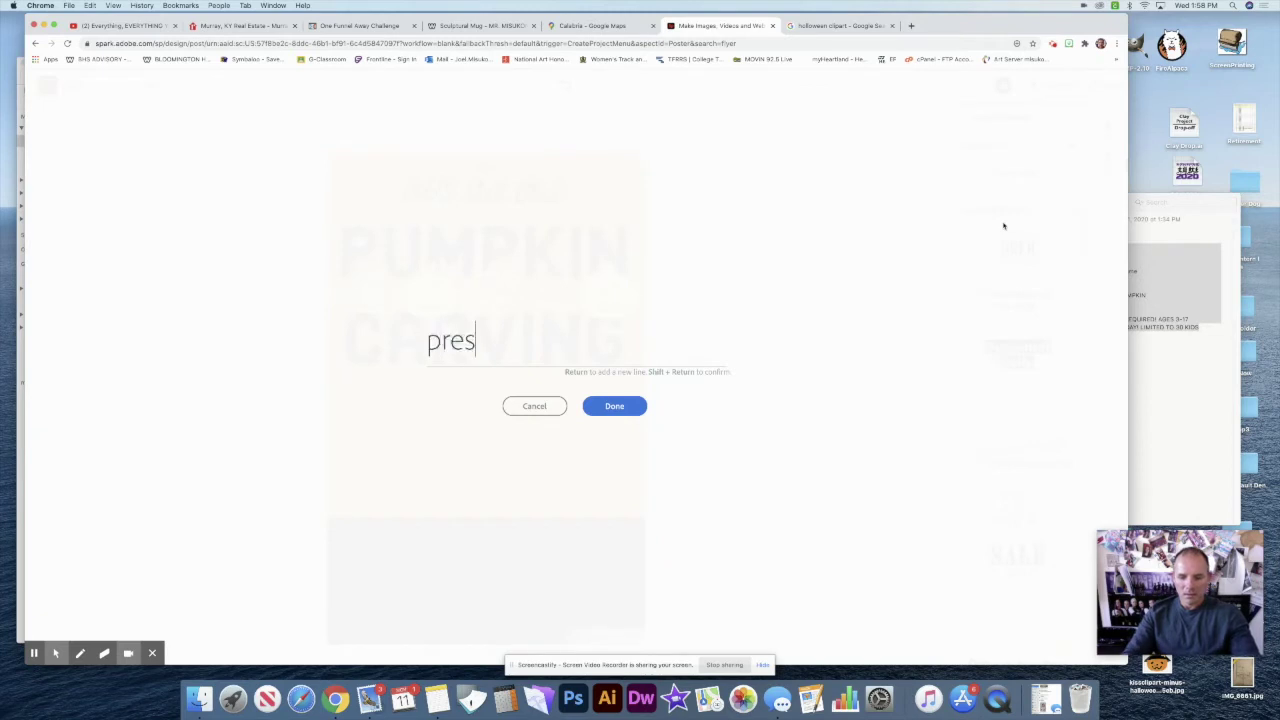
text(ents)
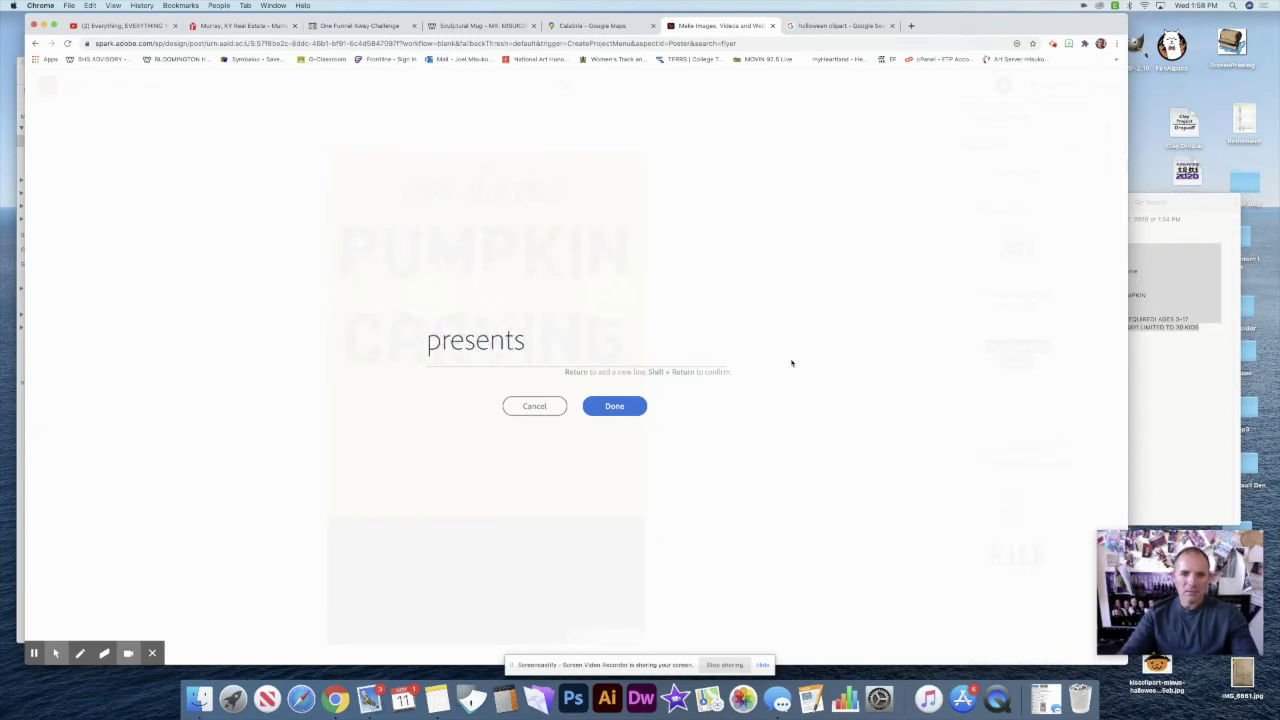
click(632, 406)
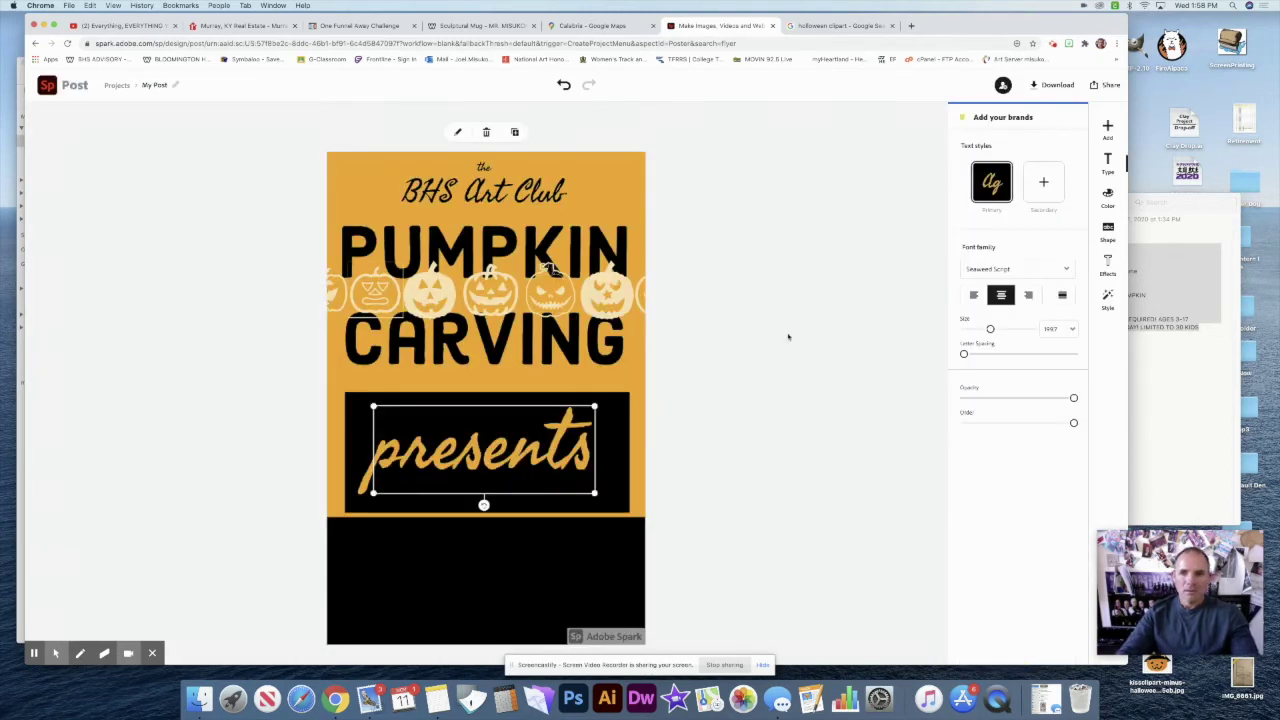
Swap the colors of the "presents" text to black lettering on orange
click(994, 190)
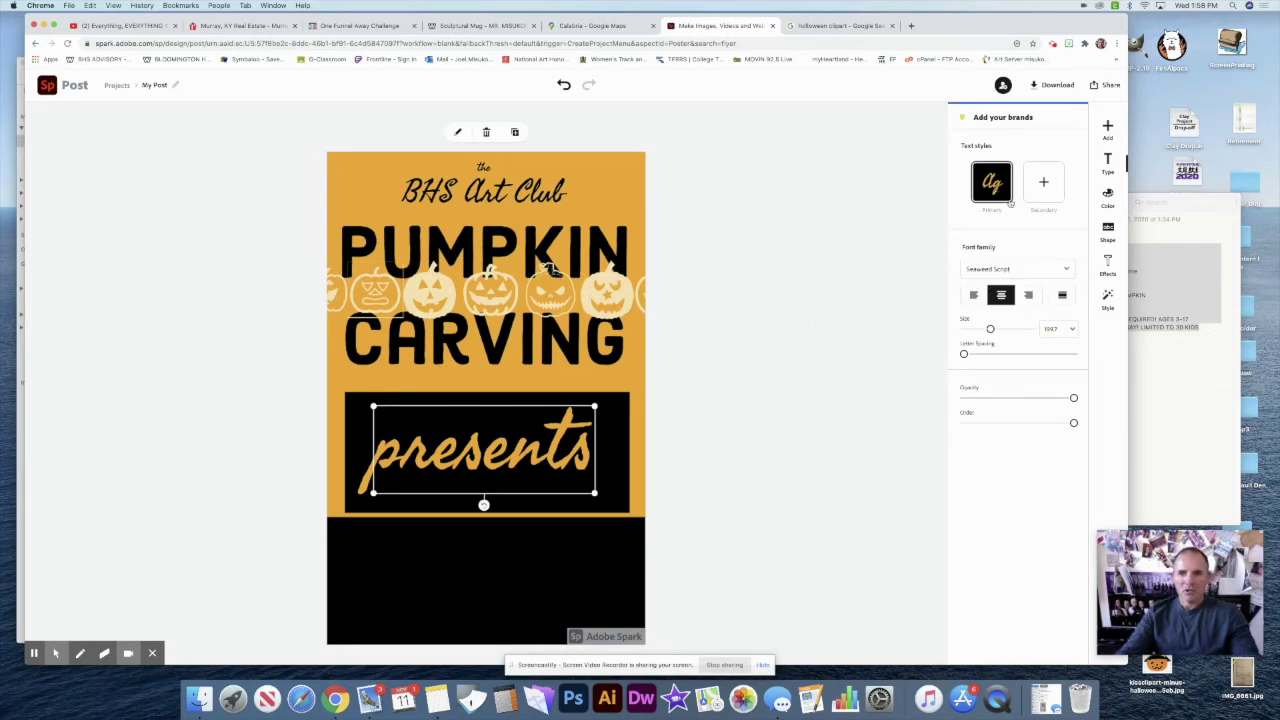
click(1108, 196)
click(992, 273)
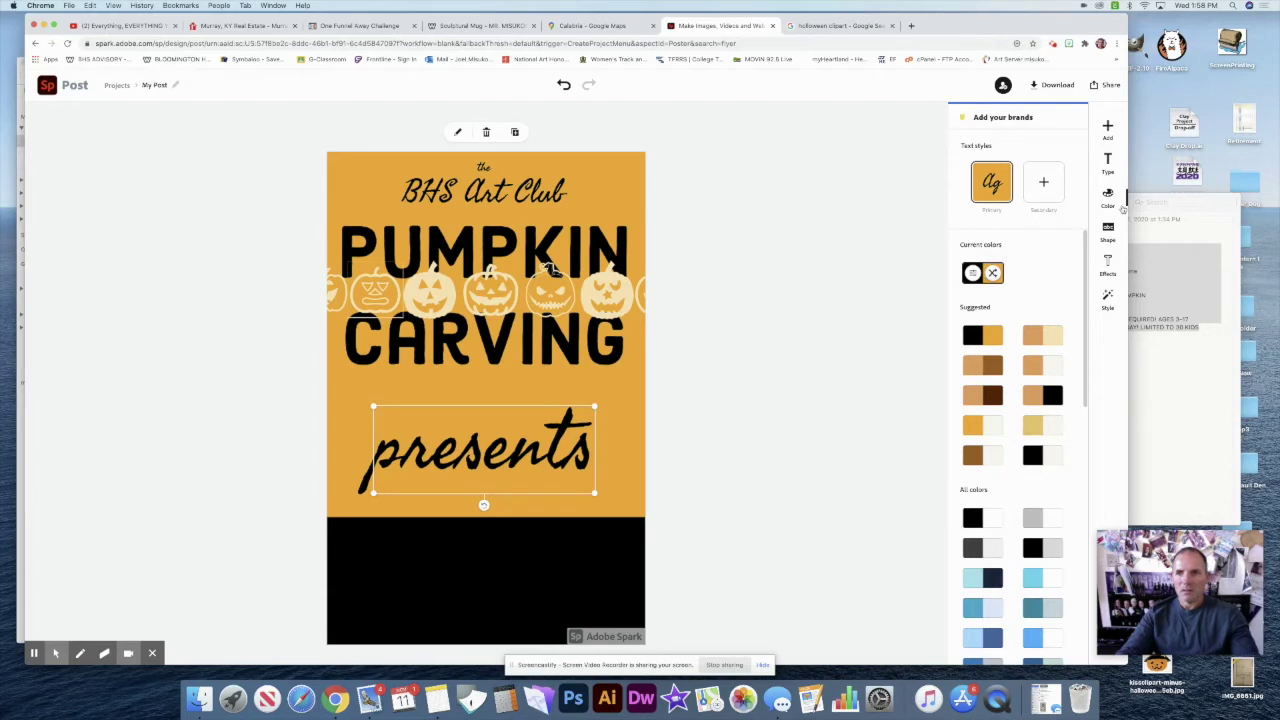
Reduce the "presents" text to about size 47 and move it between "BHS Art Club" and the "Pumpkin Carving" title
click(1108, 165)
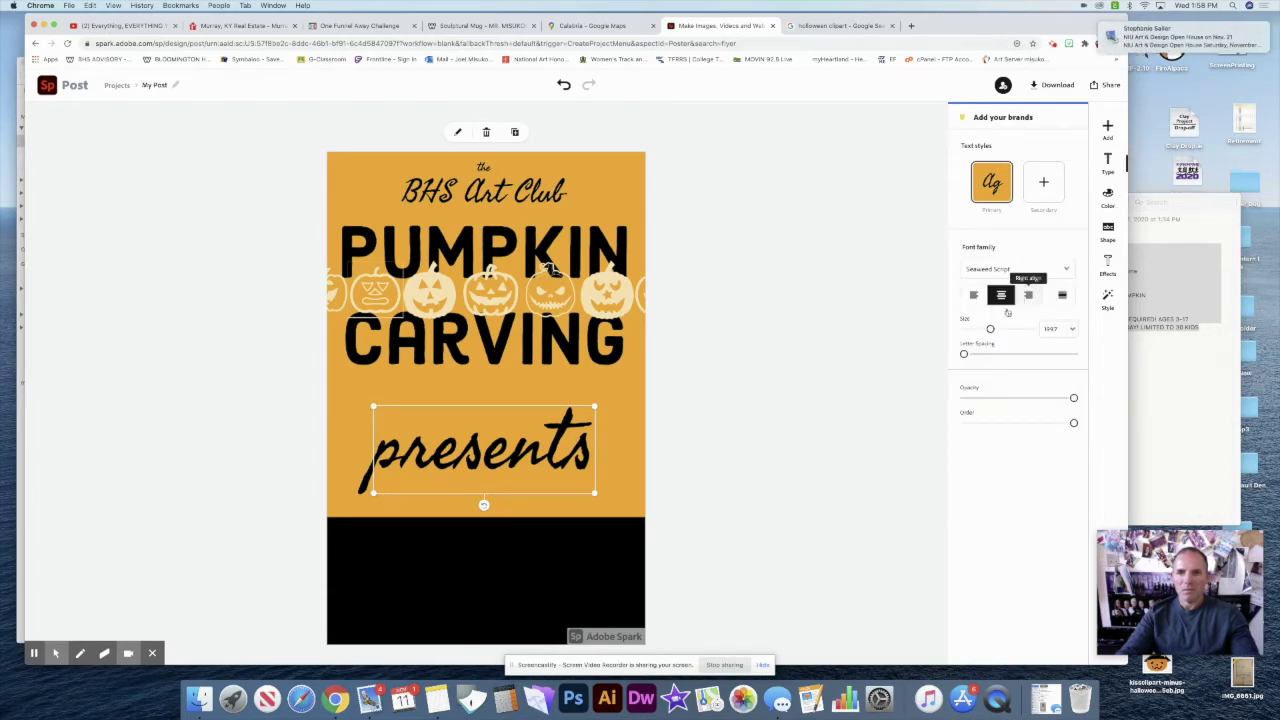
drag(990, 329, 968, 330)
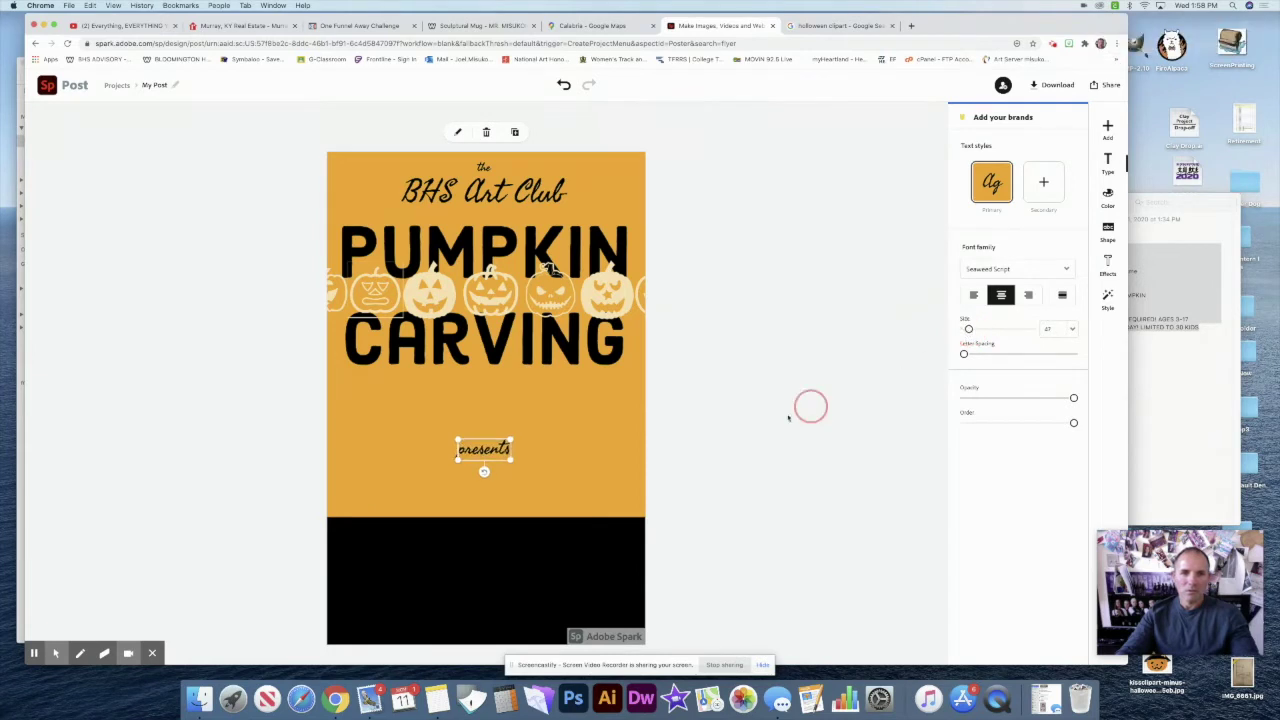
click(809, 406)
drag(484, 449, 476, 213)
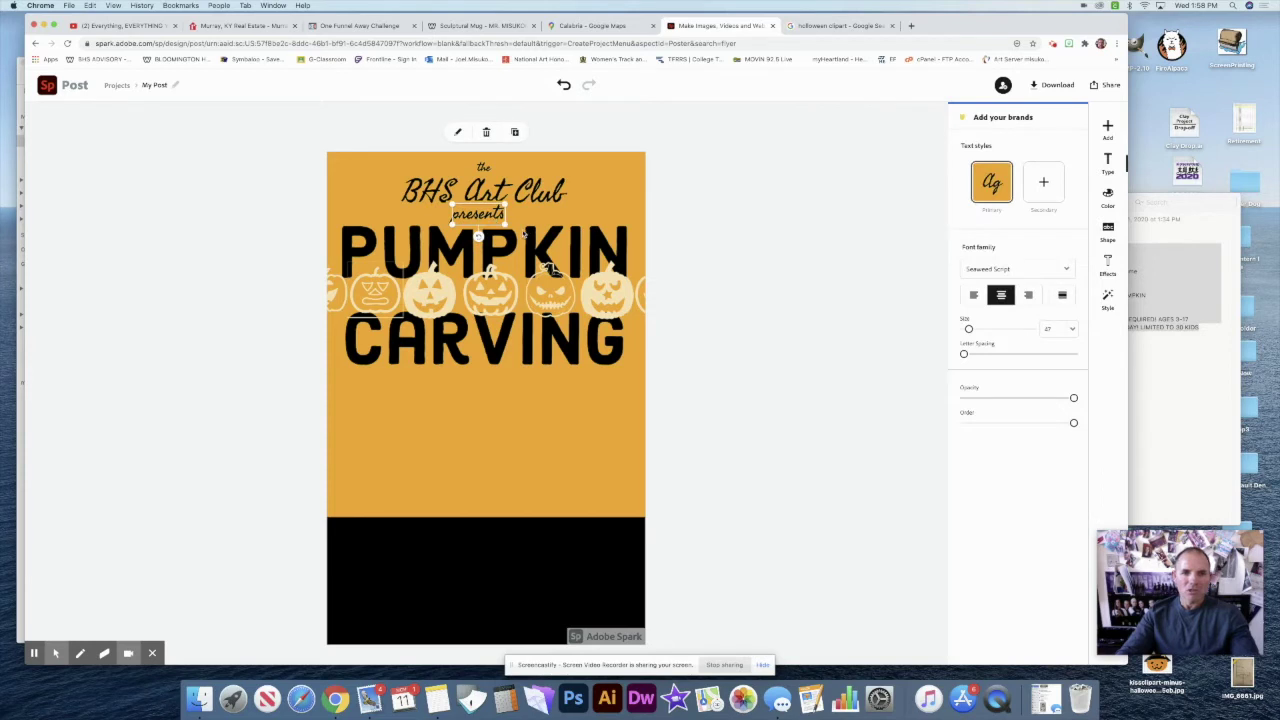
Send the "presents" text backward in the stacking order and set its size to 30
drag(1074, 424, 920, 435)
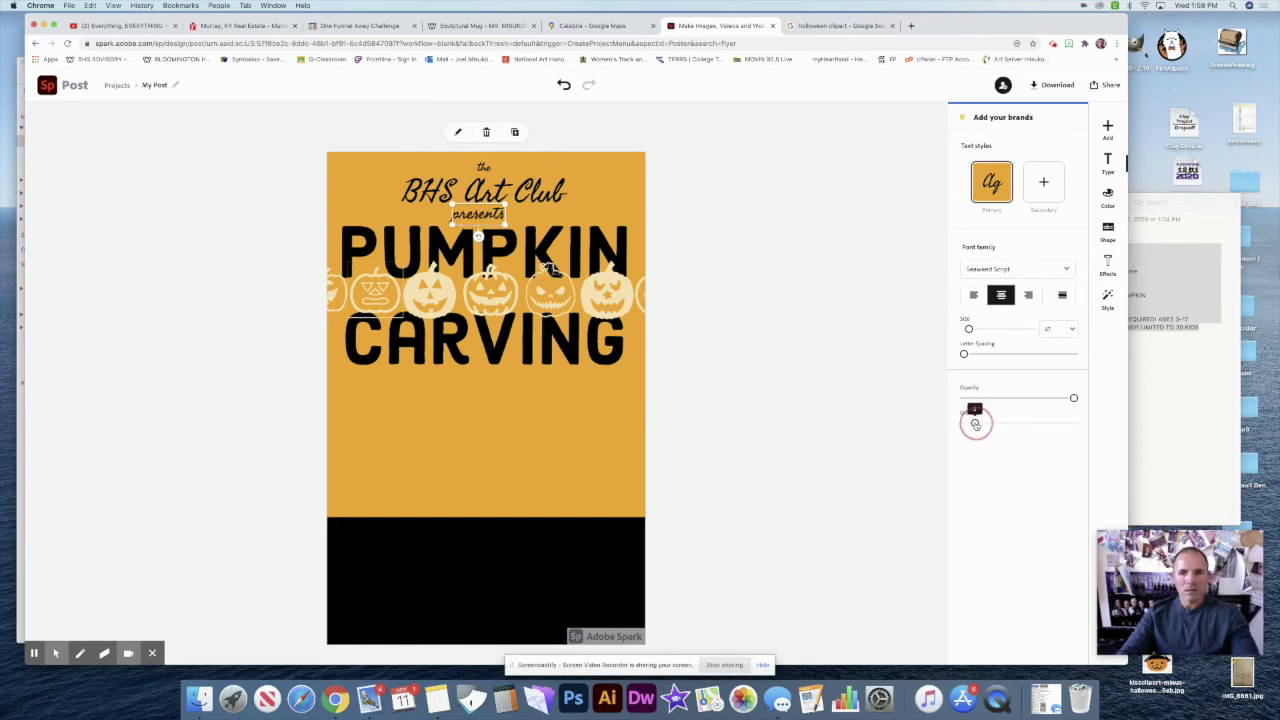
click(882, 443)
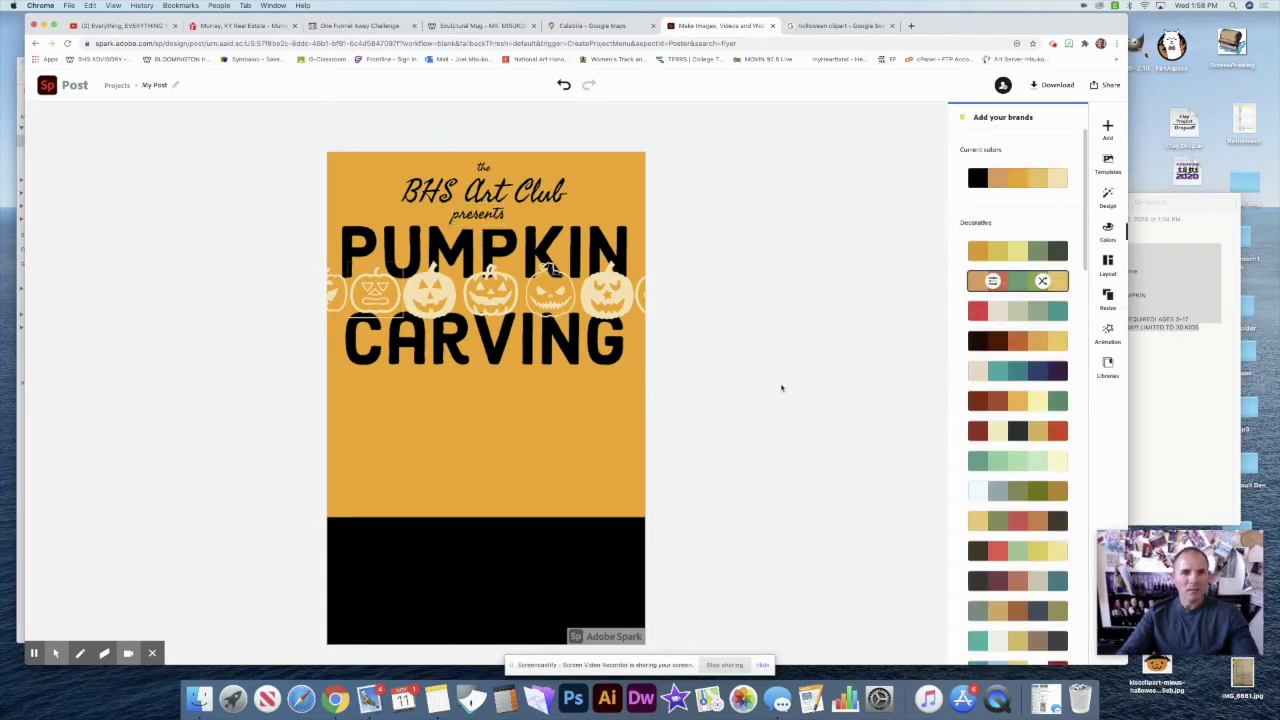
click(478, 215)
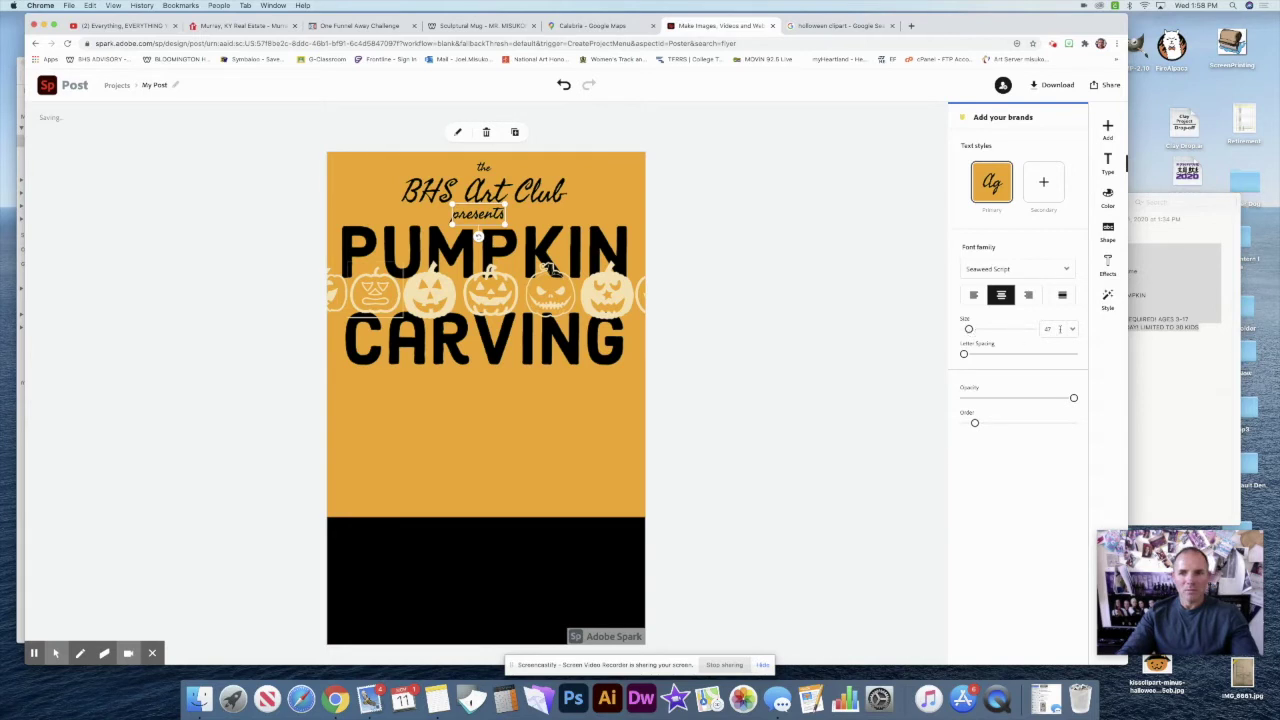
click(1073, 331)
click(1055, 348)
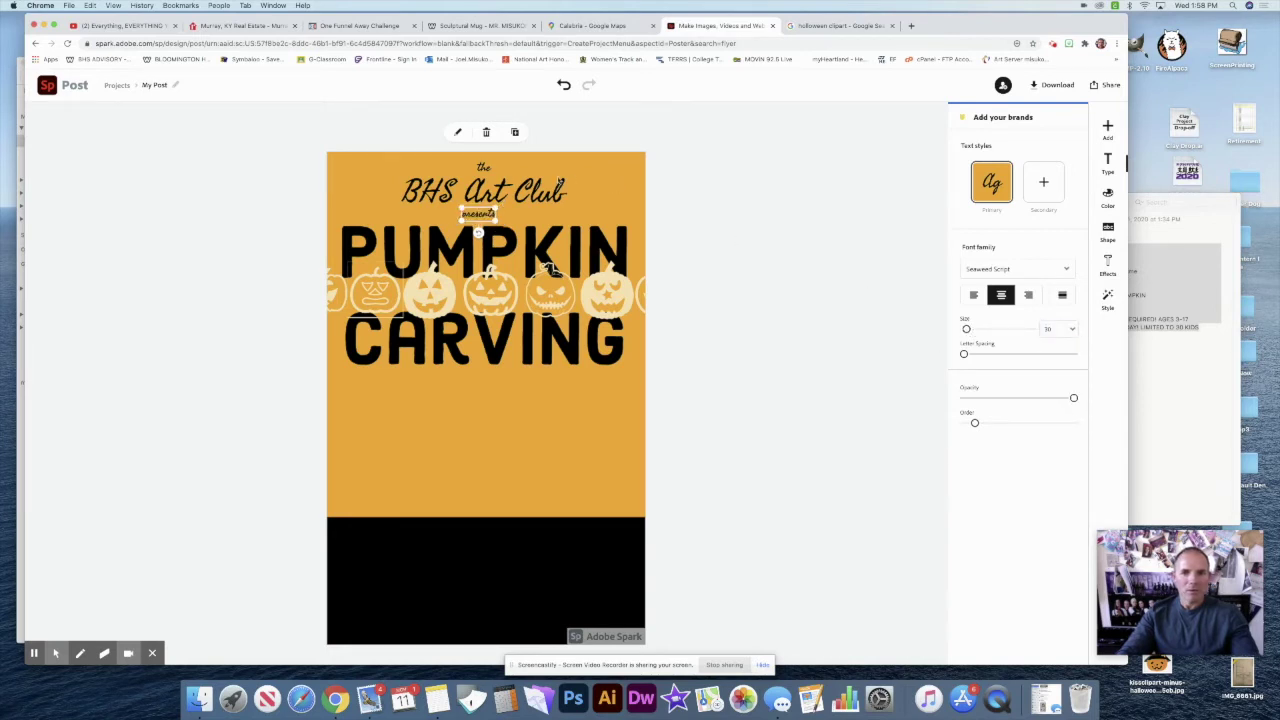
click(483, 167)
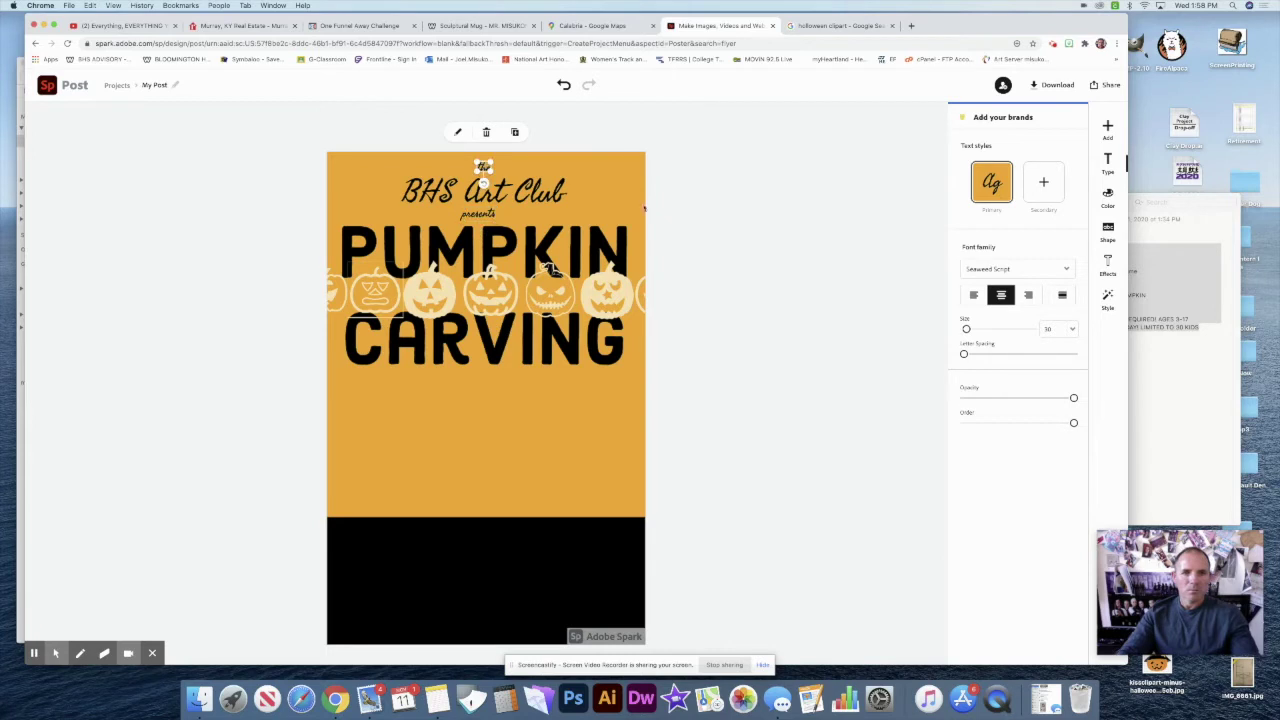
click(797, 332)
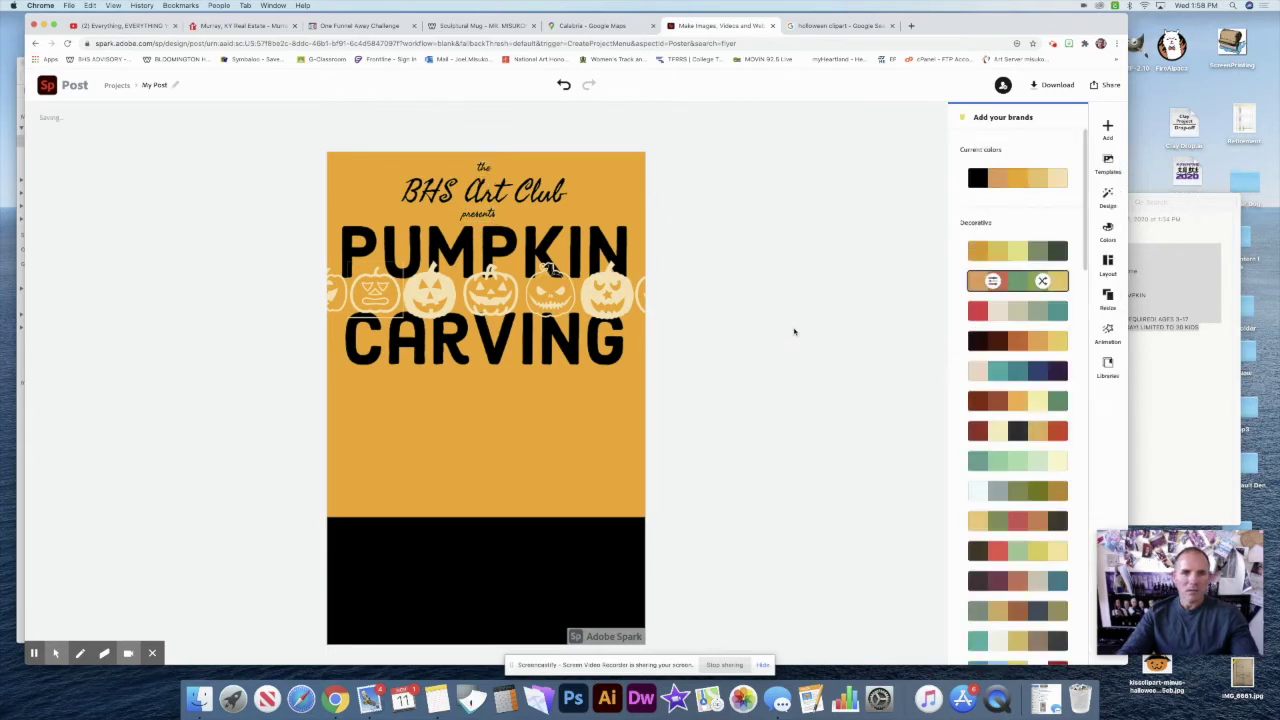
Select the "the", "BHS Art Club" and "presents" text blocks together and center them horizontally on each other
click(486, 211)
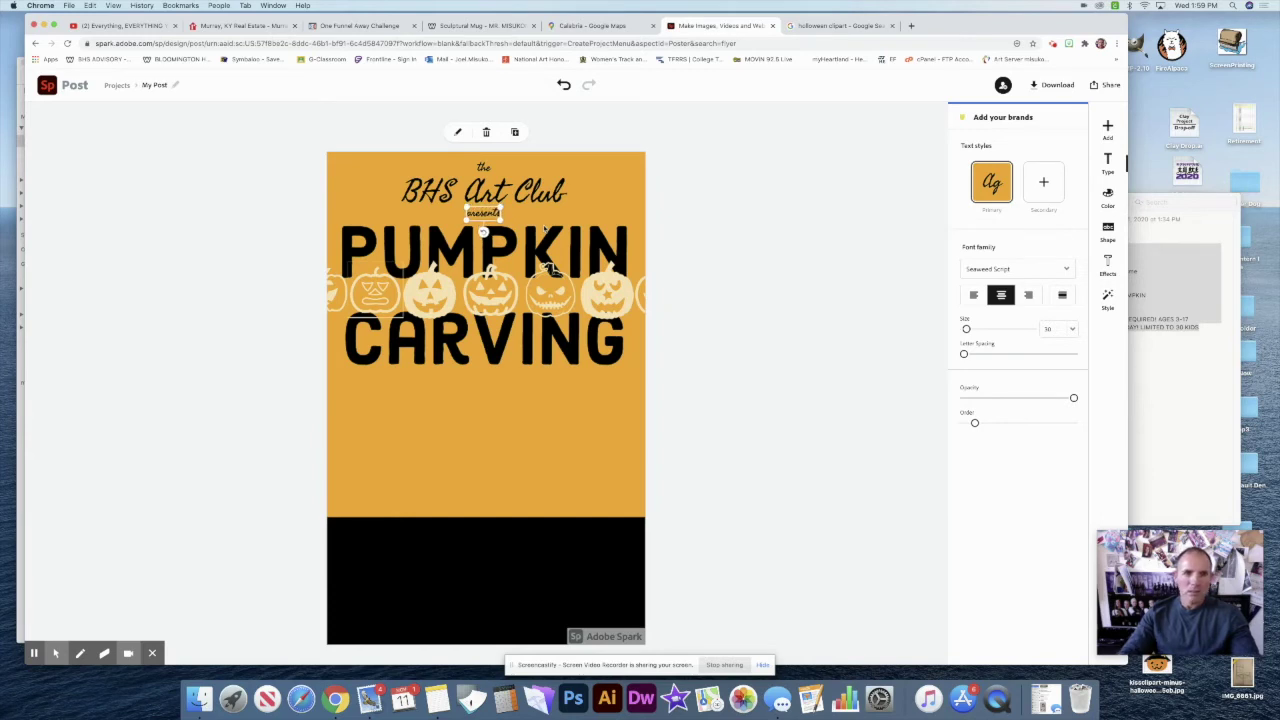
click(551, 163)
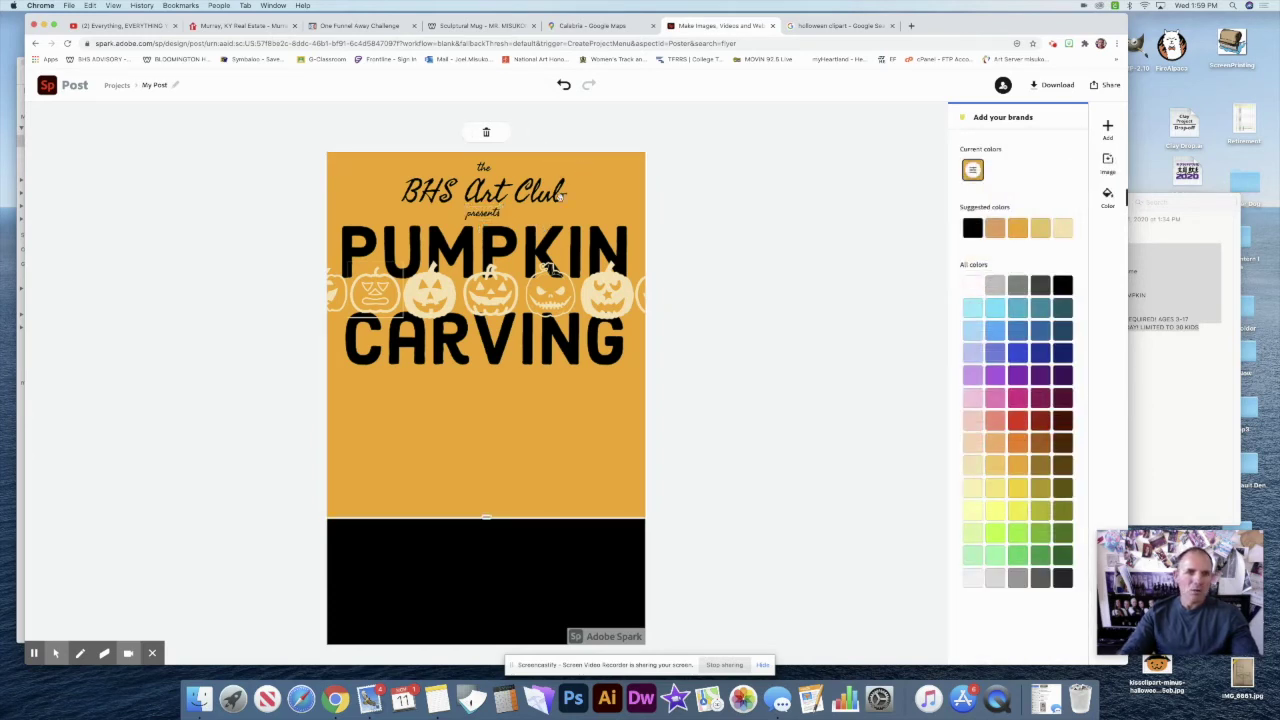
click(482, 167)
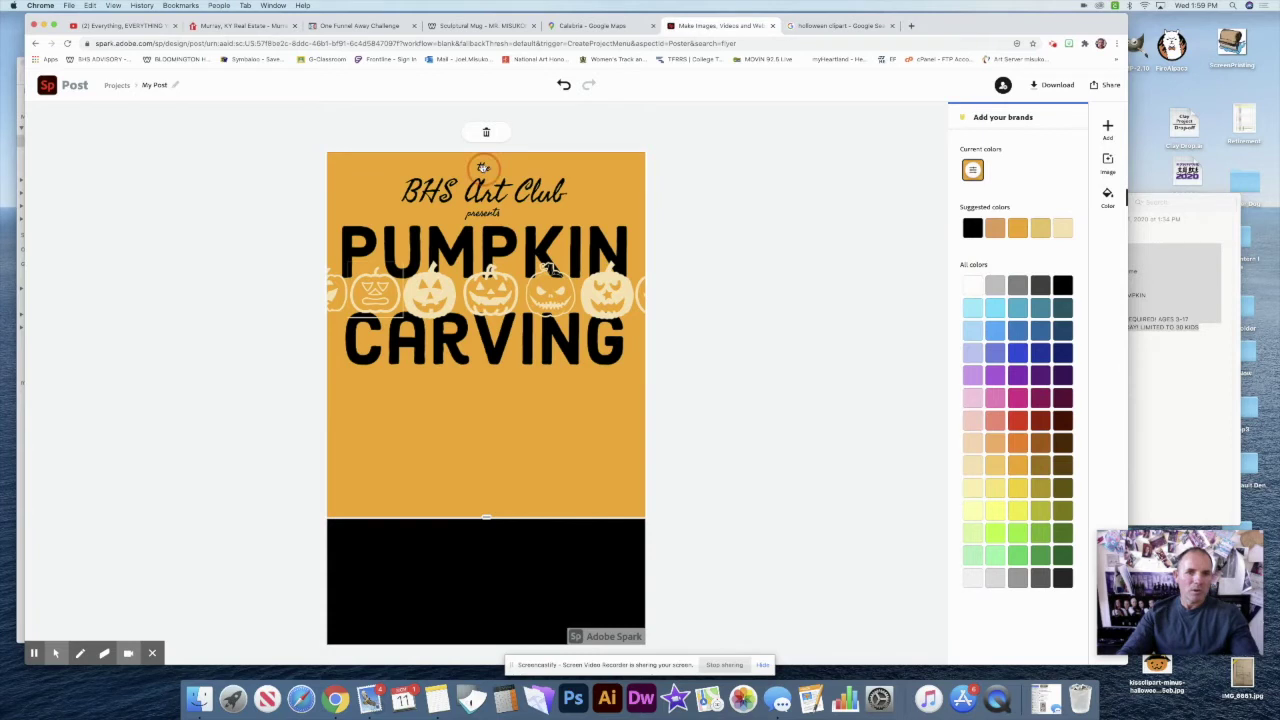
click(619, 160)
drag(663, 151, 351, 224)
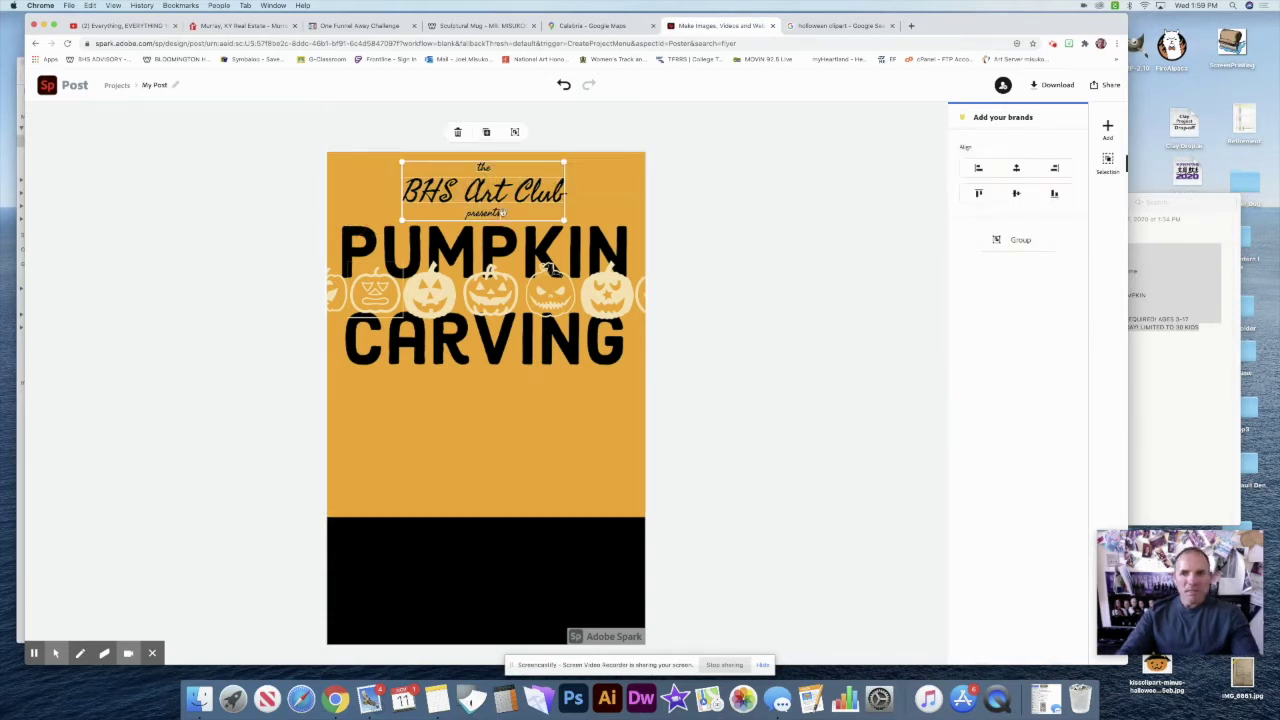
click(1017, 170)
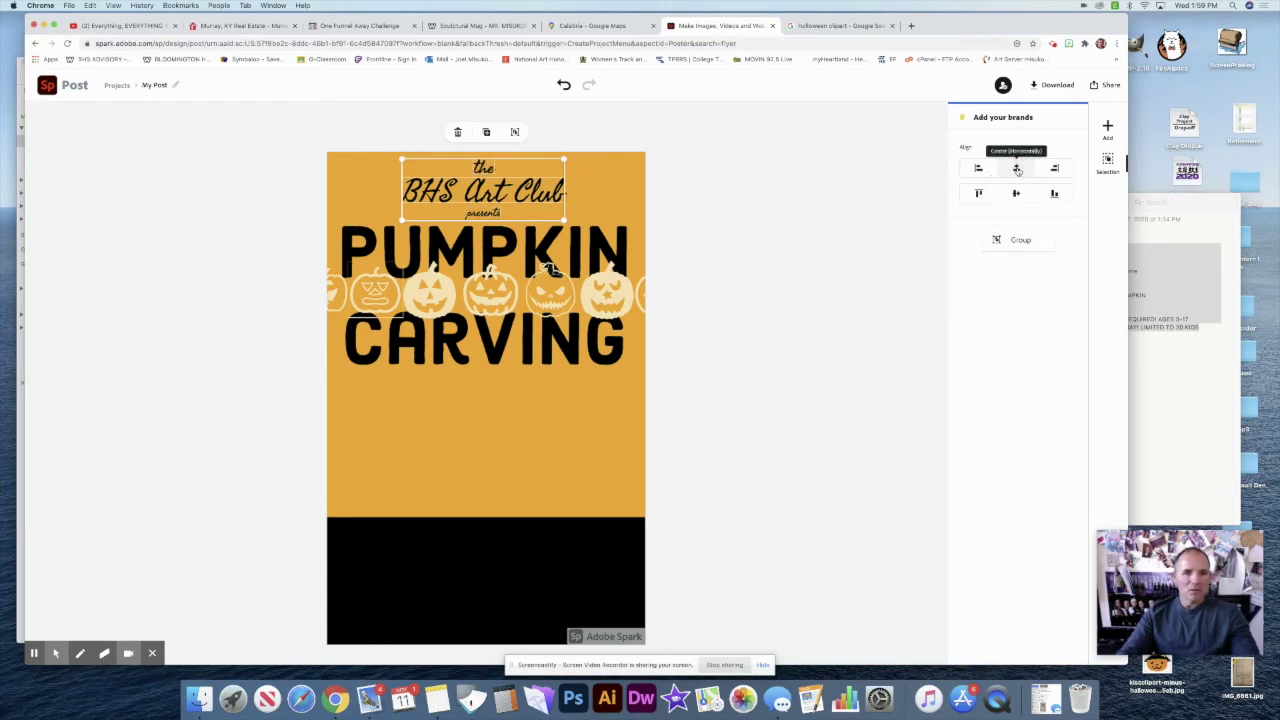
click(904, 218)
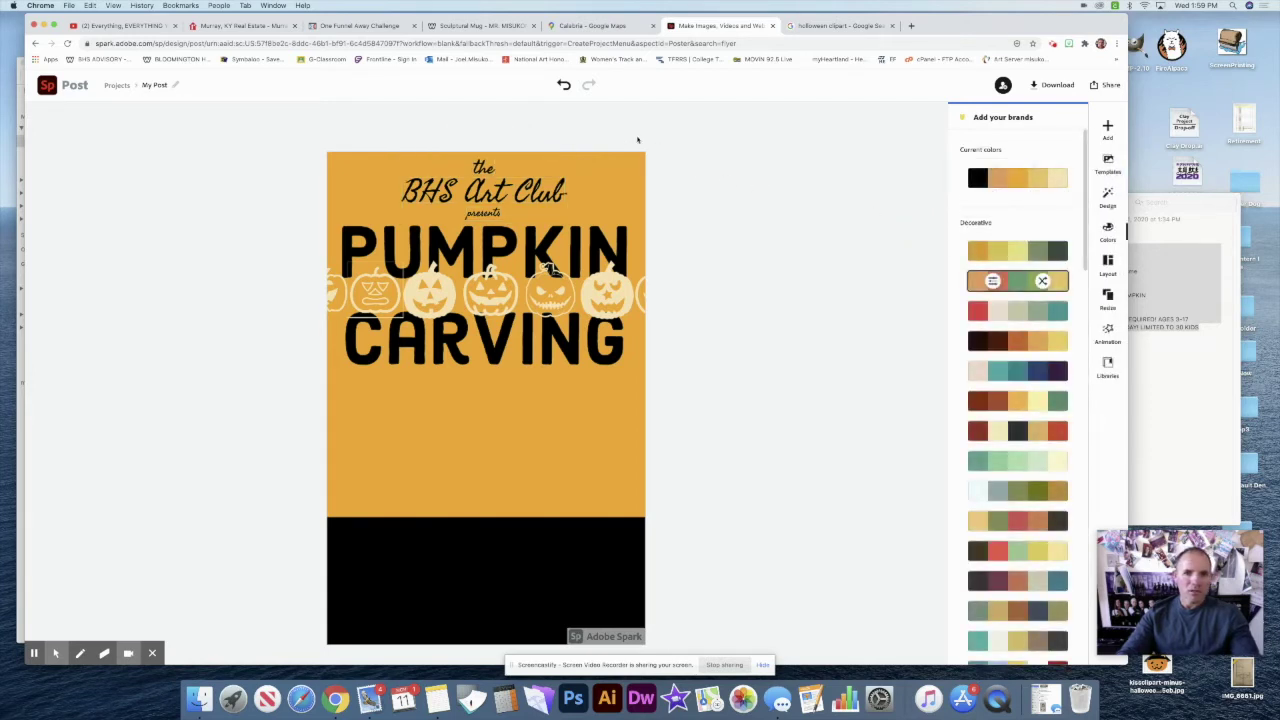
Shift the three script text lines together slightly to the right, centering them above the "Pumpkin Carving" title
click(431, 212)
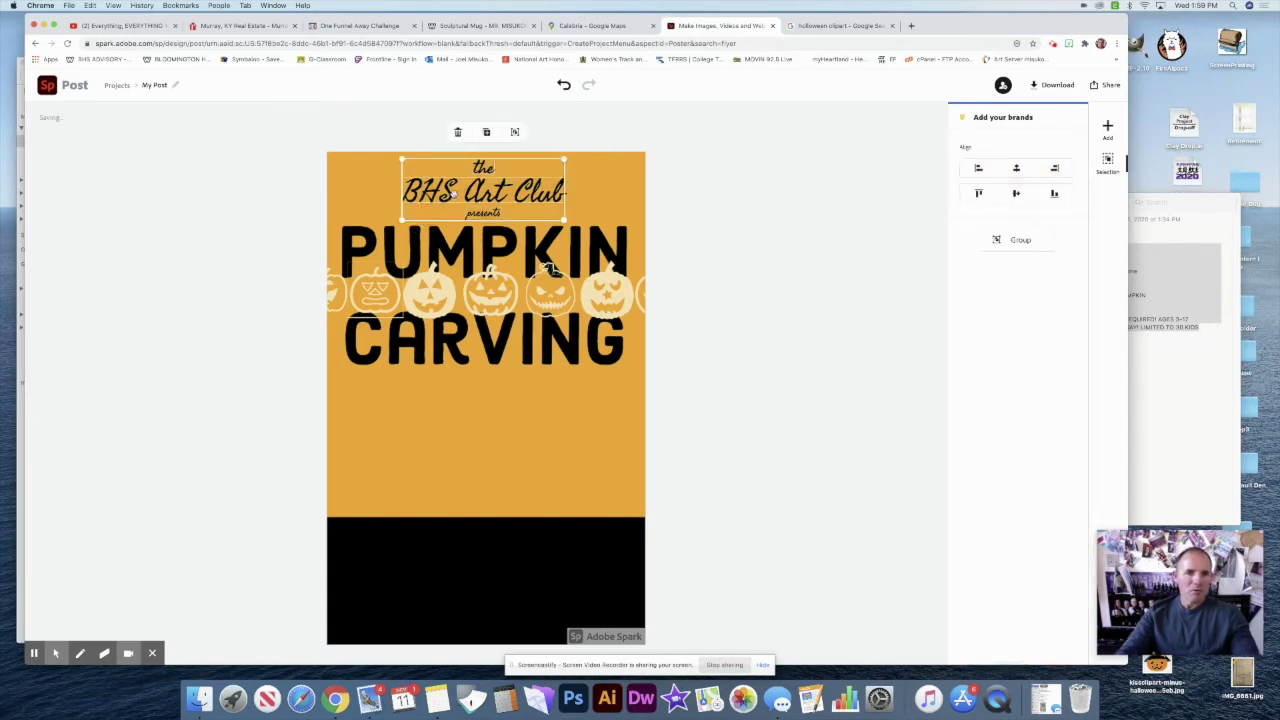
drag(458, 193, 459, 193)
click(696, 194)
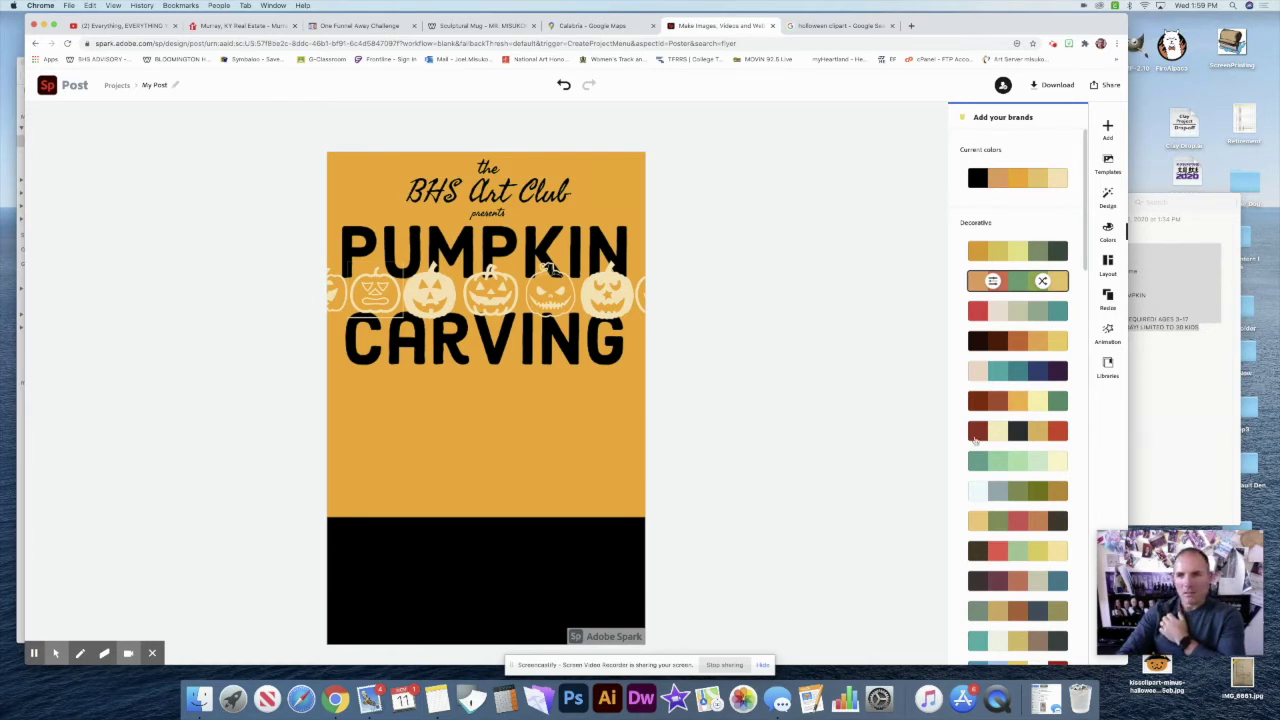
Switch to Notes, copy the line "Monday, October 28th", and return to the Adobe Spark flyer
click(1172, 407)
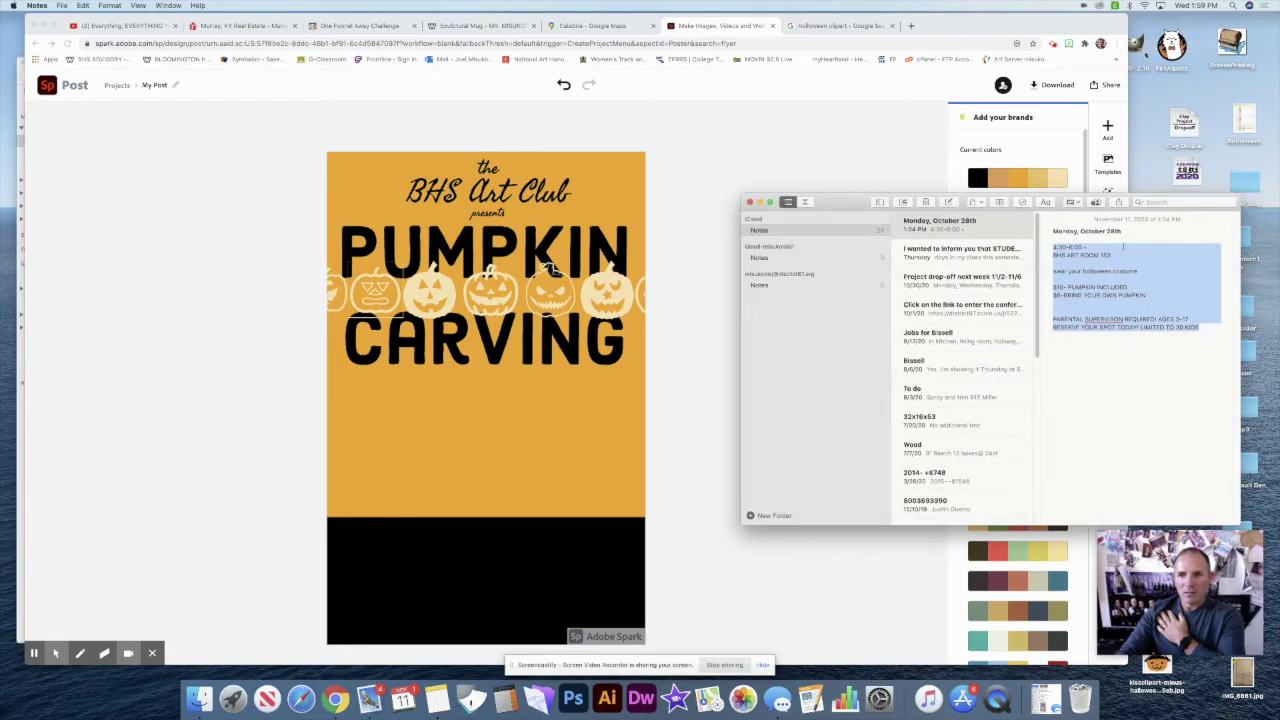
drag(1112, 256, 1030, 243)
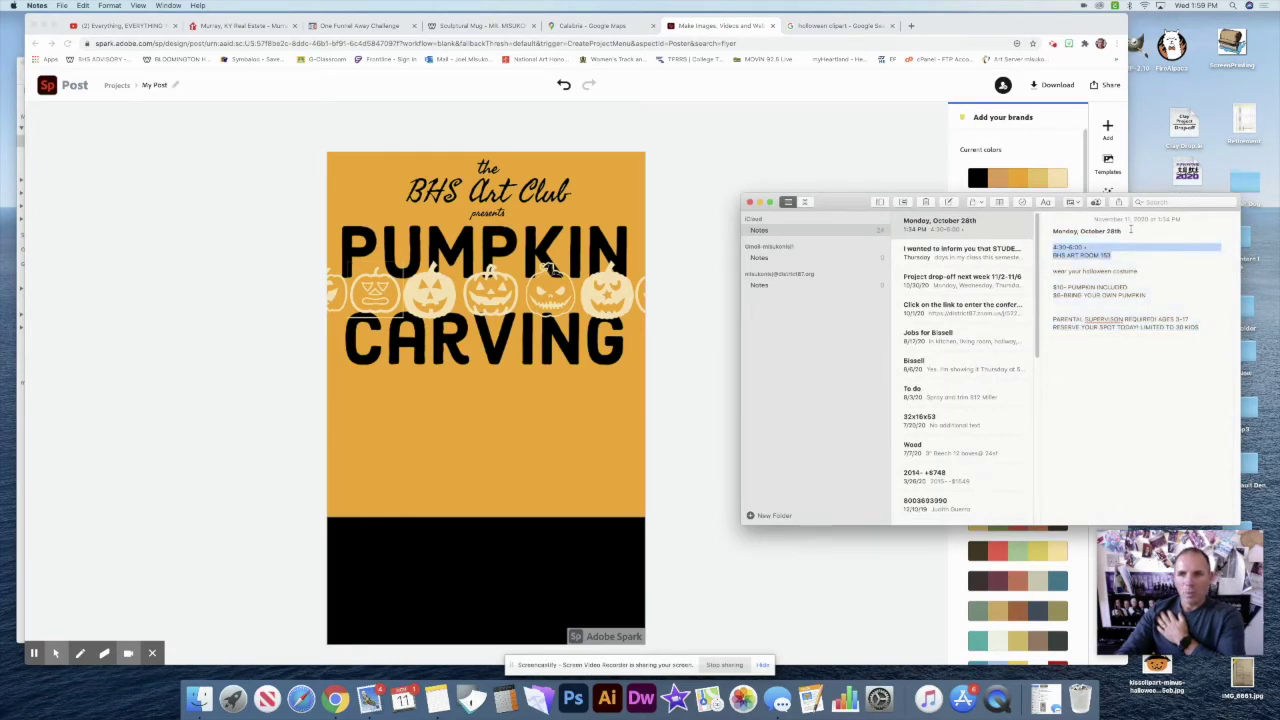
drag(1123, 231, 1046, 231)
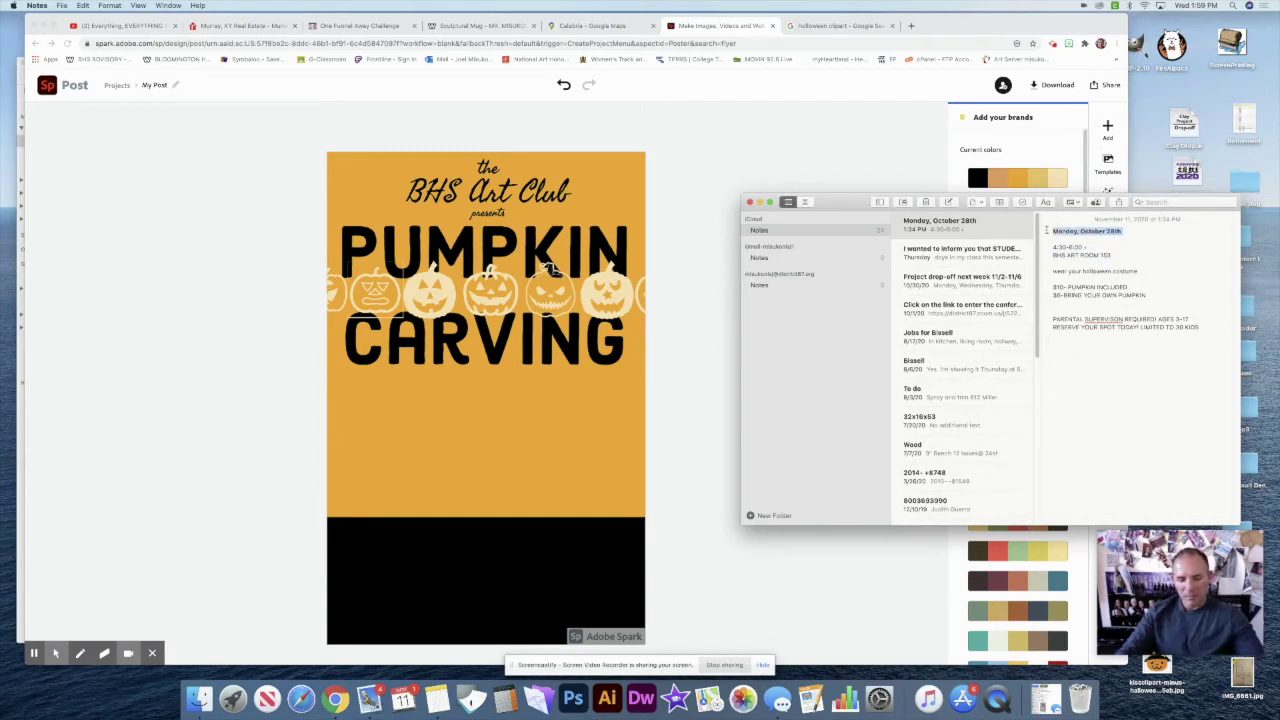
click(663, 251)
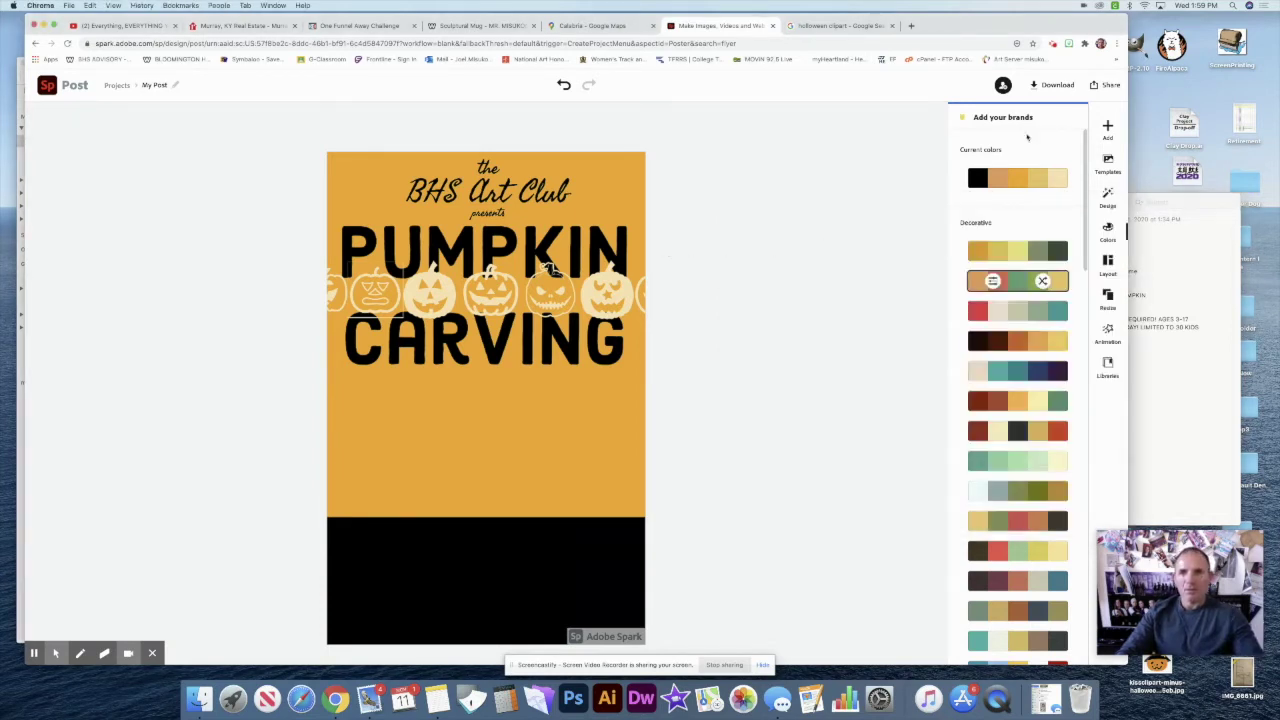
Add a new text block from scratch reading "Monday, October 28th"
click(1107, 126)
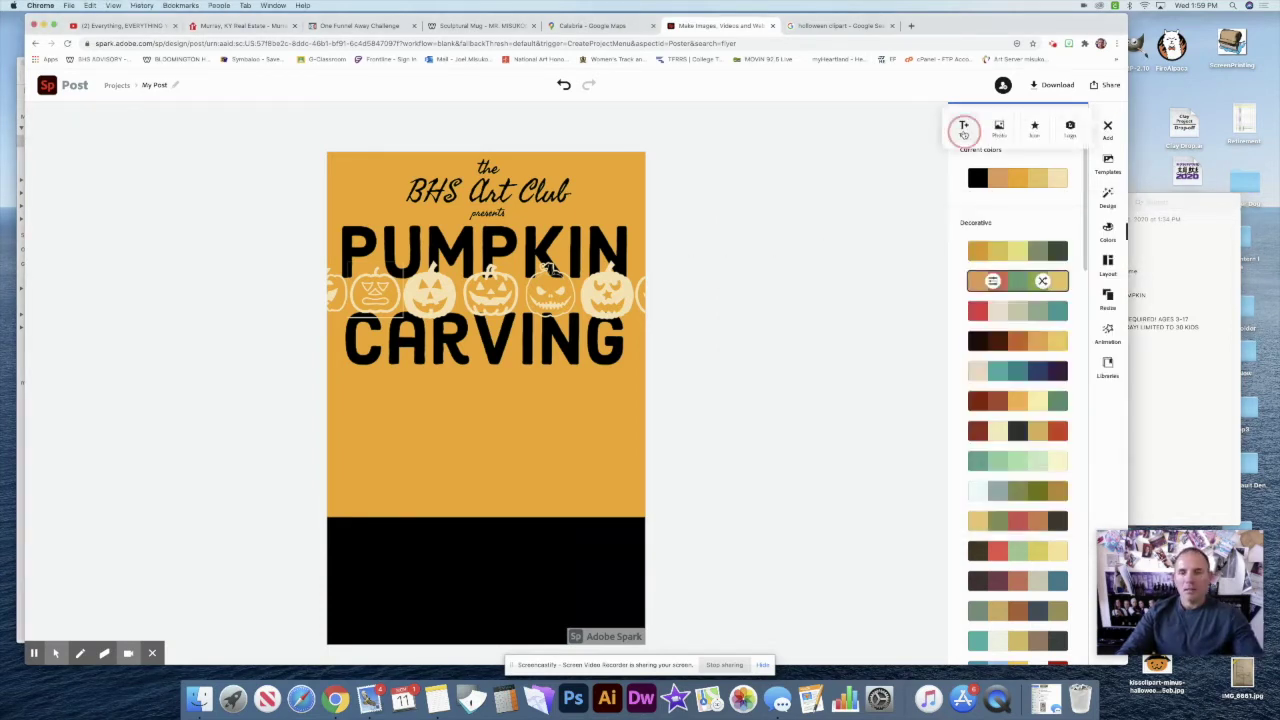
click(964, 129)
click(1030, 181)
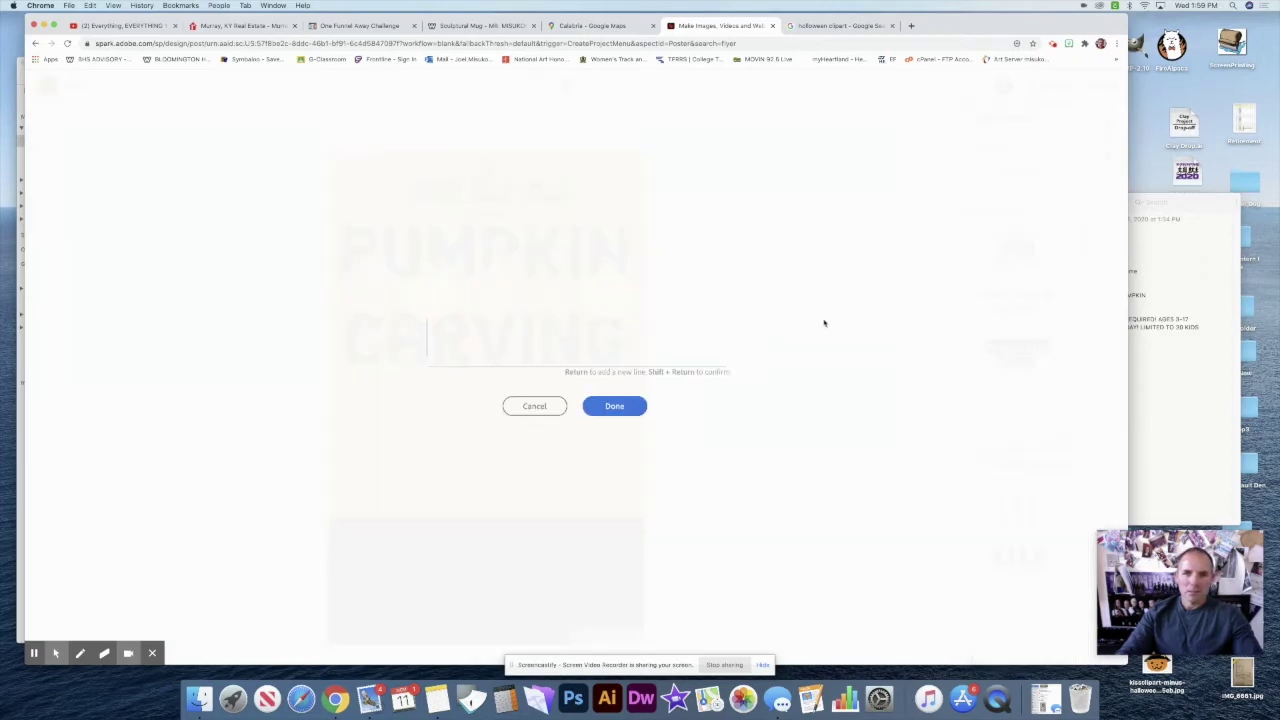
text(Monday, October 28th)
click(620, 406)
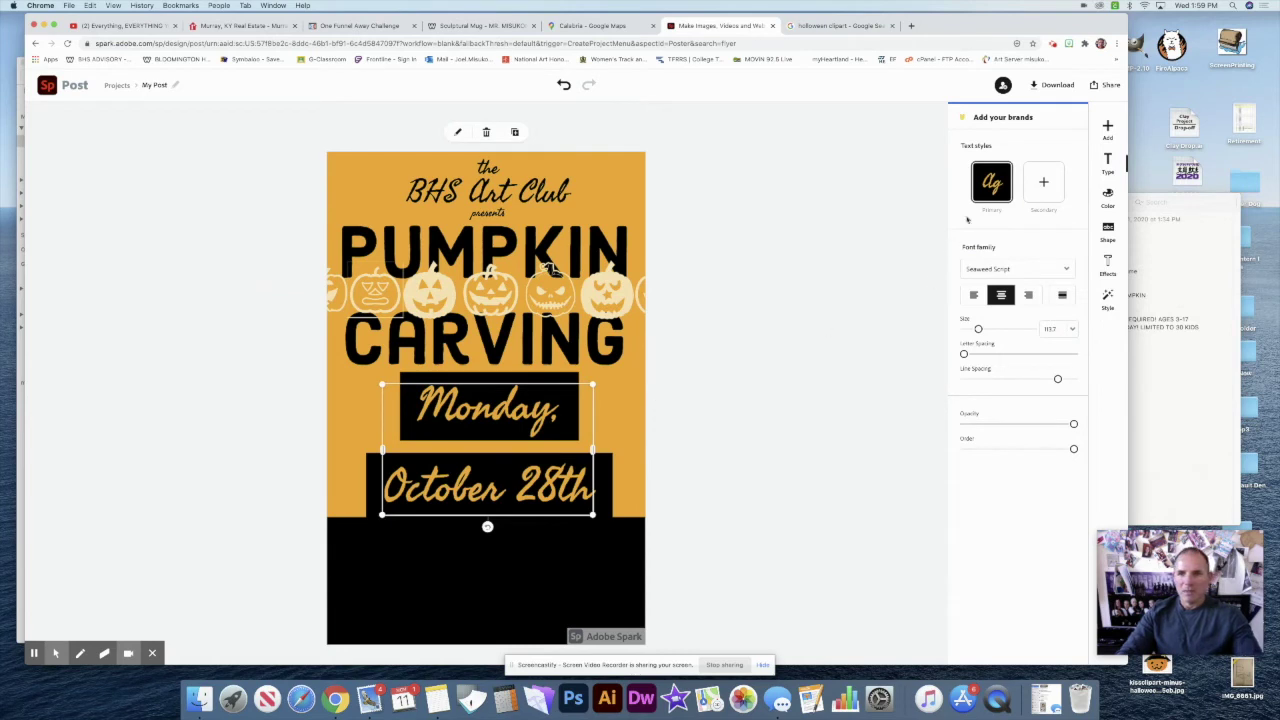
Swap the date text's colors to black lettering on orange and reduce it to about size 76
click(1108, 197)
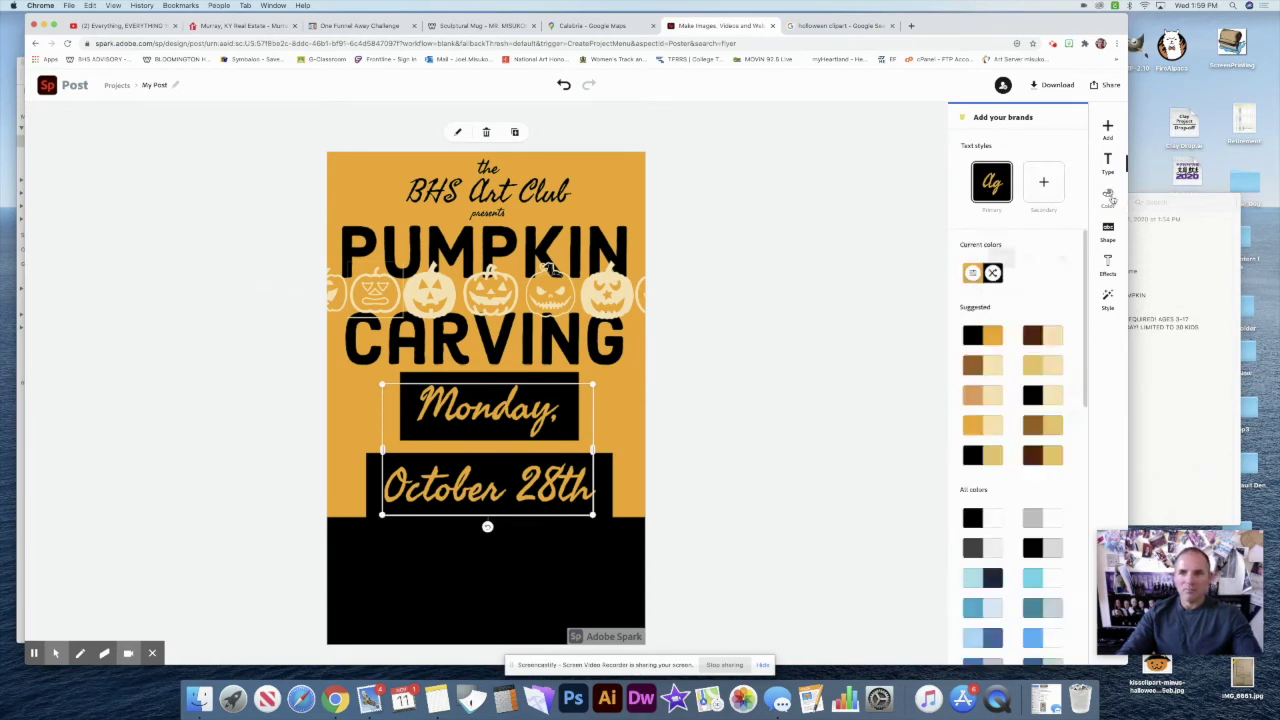
click(992, 274)
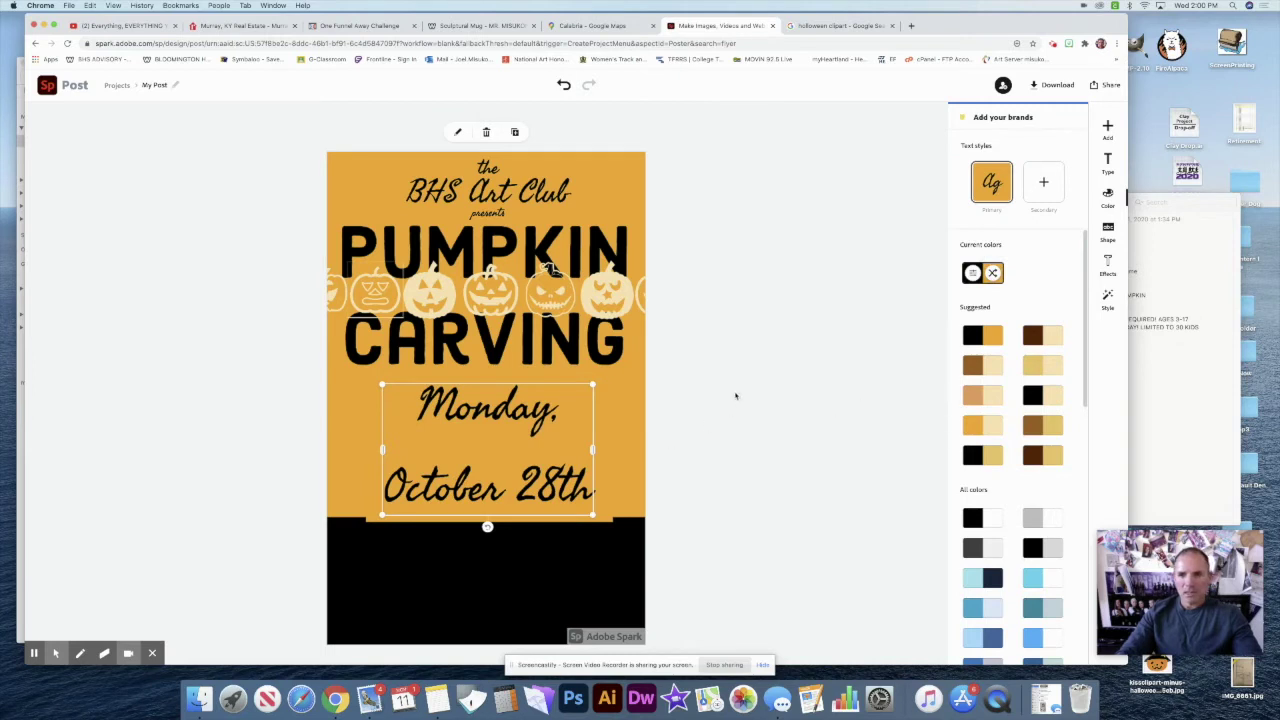
click(1107, 164)
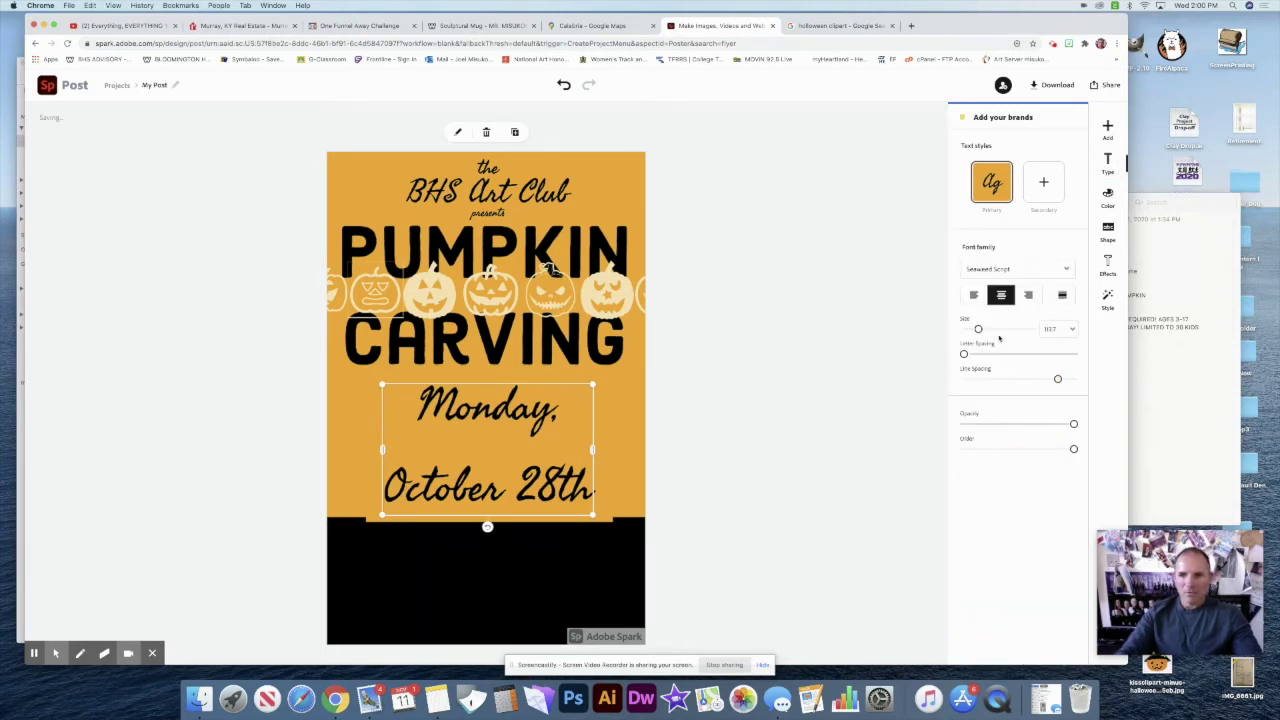
drag(979, 331, 974, 331)
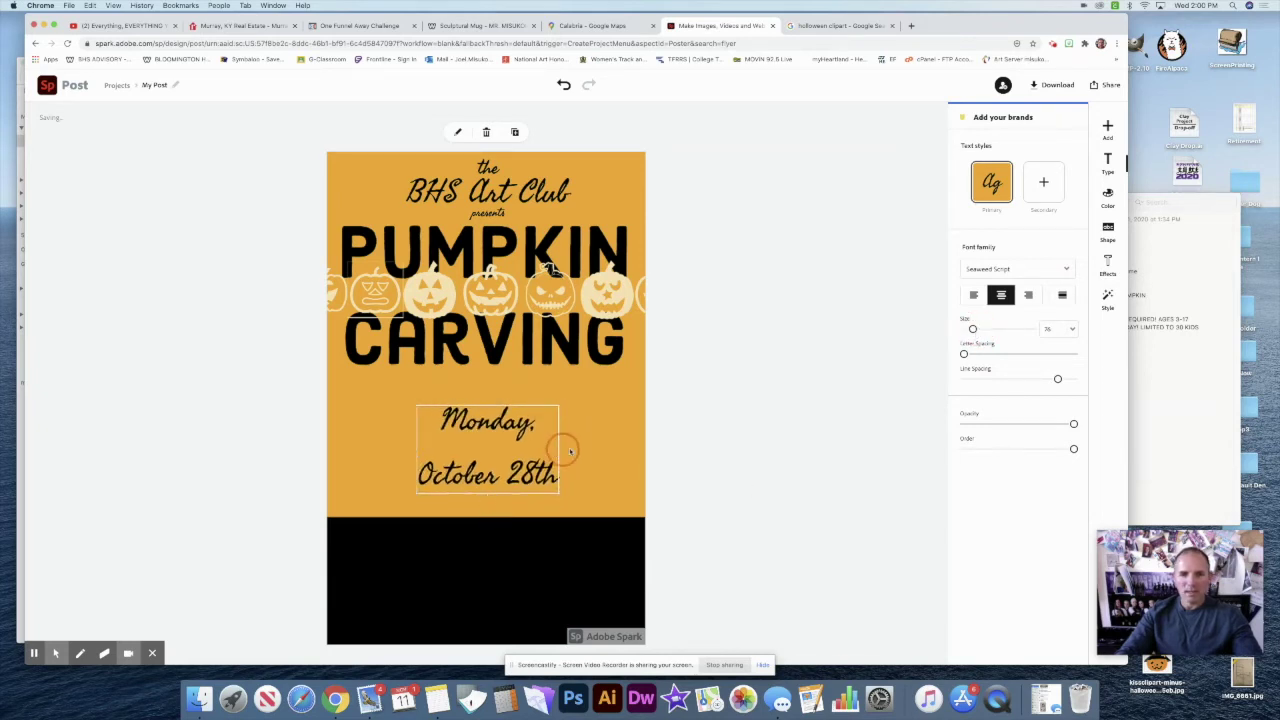
Widen the date text box so the date fits on one line and place it just below "CARVING"
drag(560, 455, 714, 446)
drag(603, 425, 558, 421)
click(557, 415)
click(723, 423)
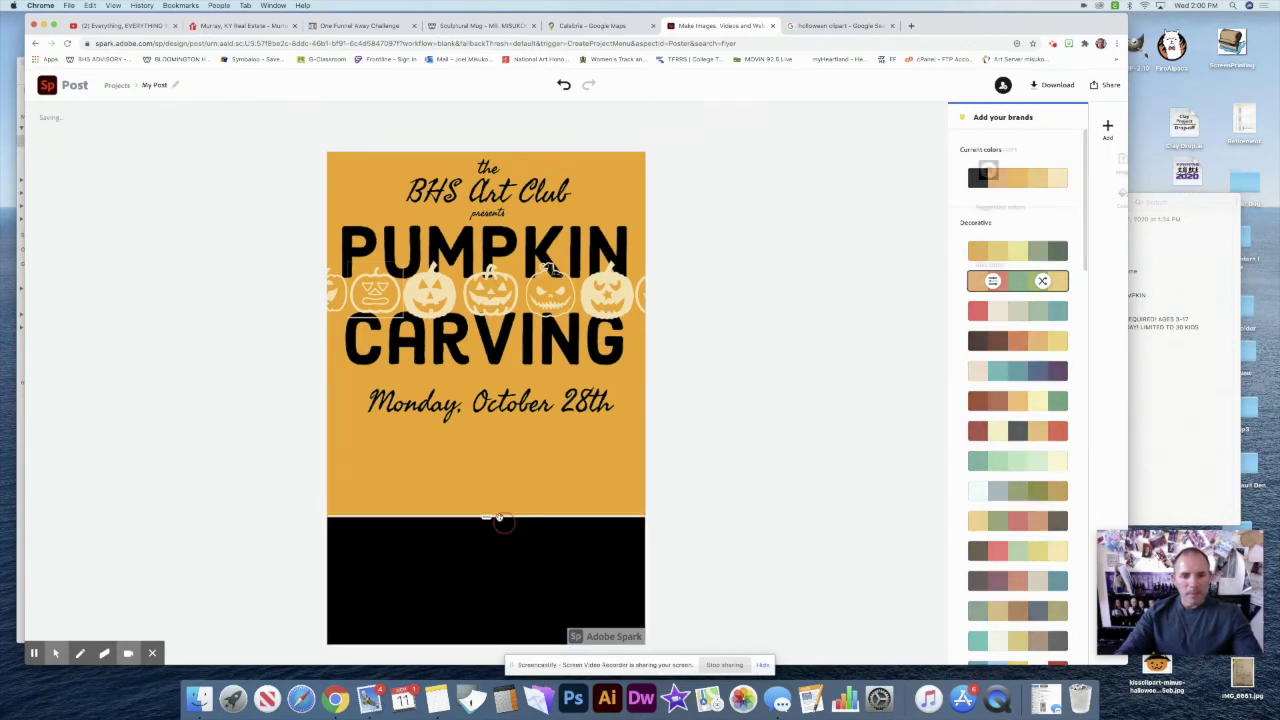
Raise the divider between the orange and black sections to enlarge the black area at the flyer's base
click(487, 519)
drag(486, 517, 486, 480)
click(686, 470)
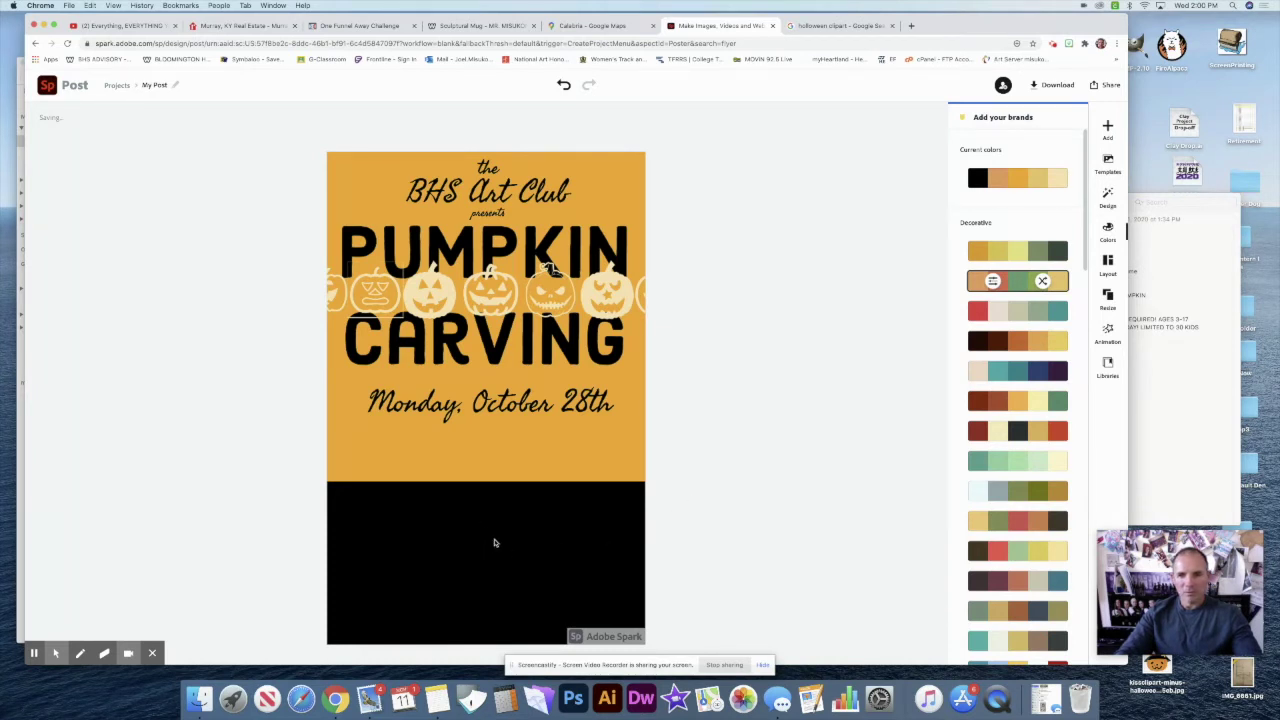
Switch to Notes, copy the "4:30-6:00 • BHS ART ROOM 153" lines, and return to the Adobe Spark flyer
click(1160, 387)
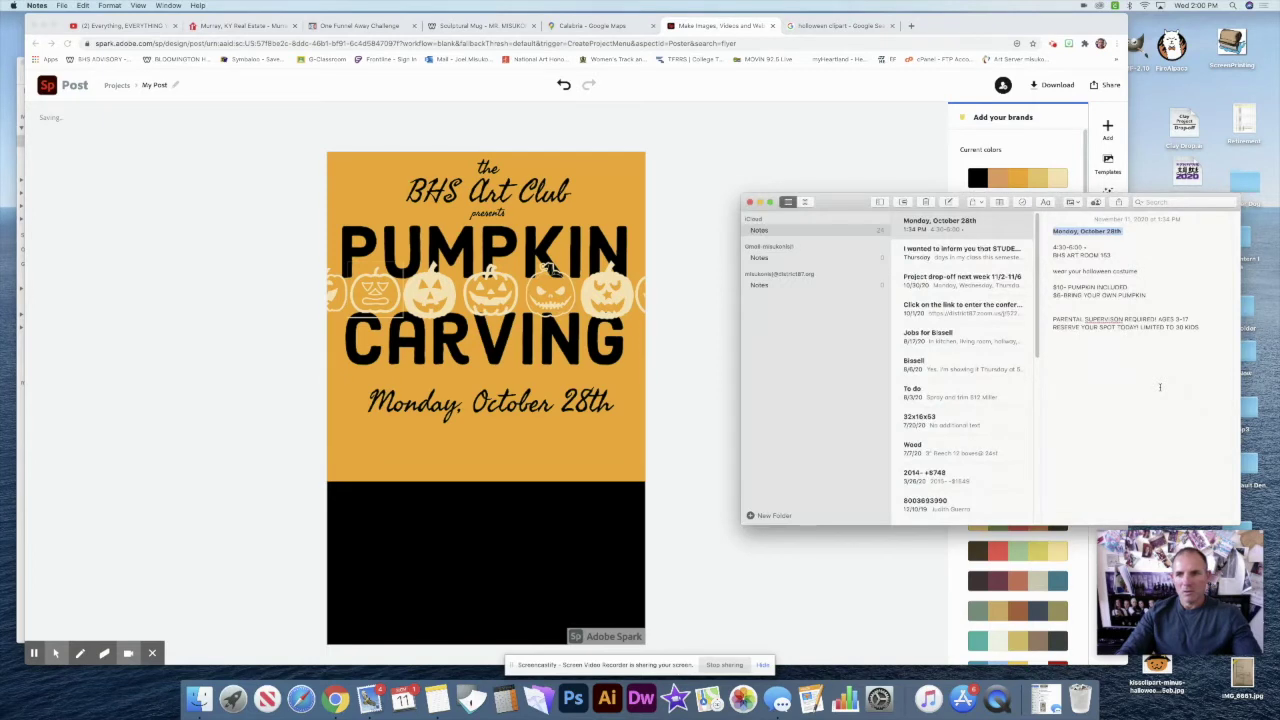
drag(1118, 256, 1049, 248)
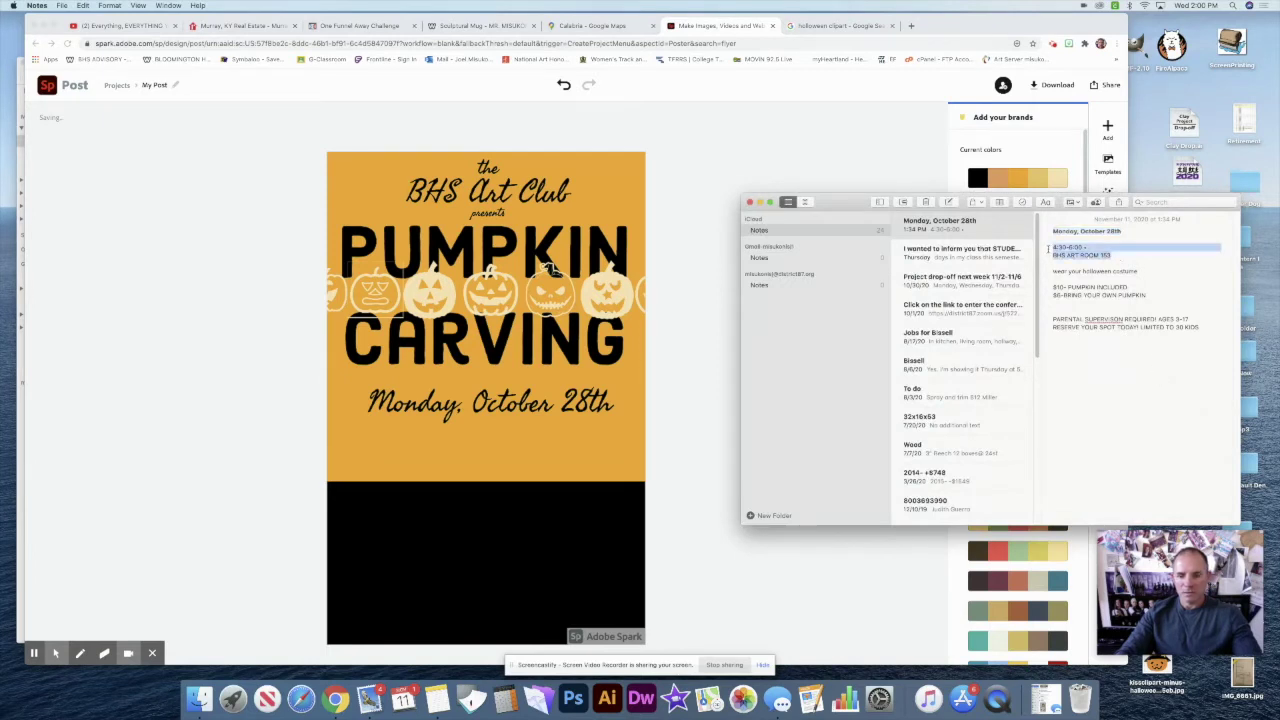
click(701, 354)
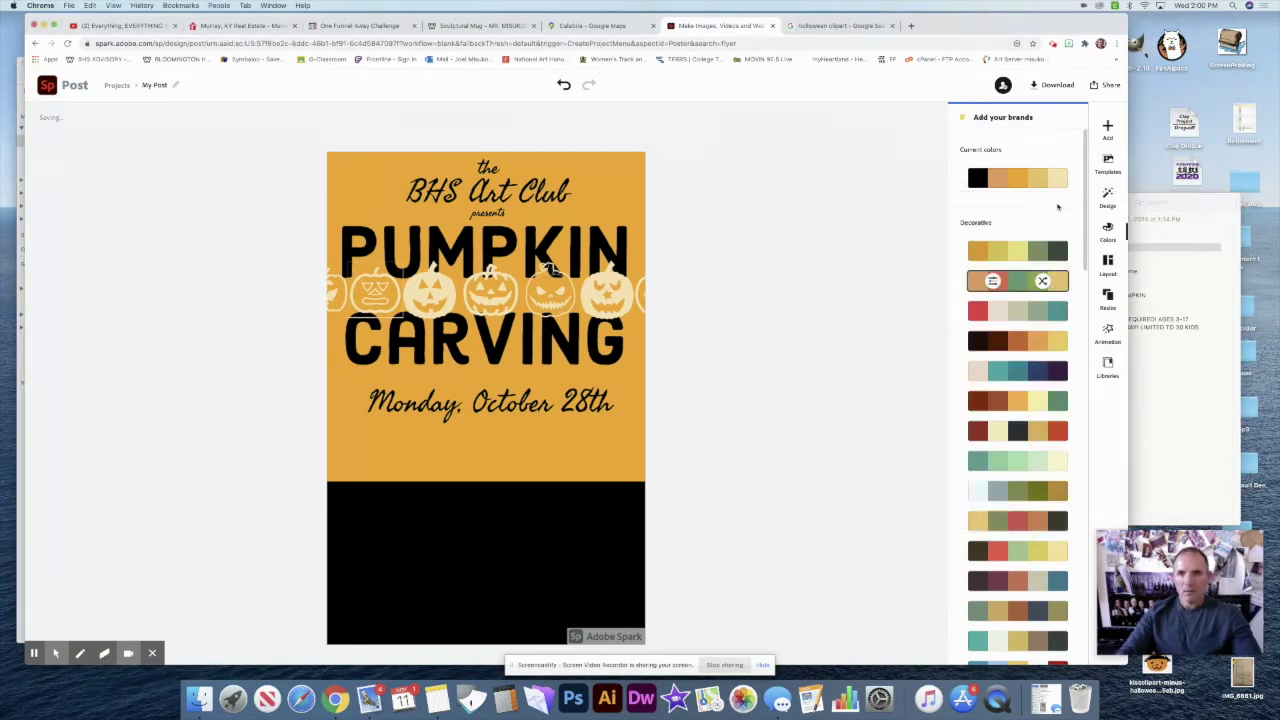
Add a new text block from scratch reading "4:30-6:00 • BHS ART ROOM 153"
click(1108, 126)
click(966, 130)
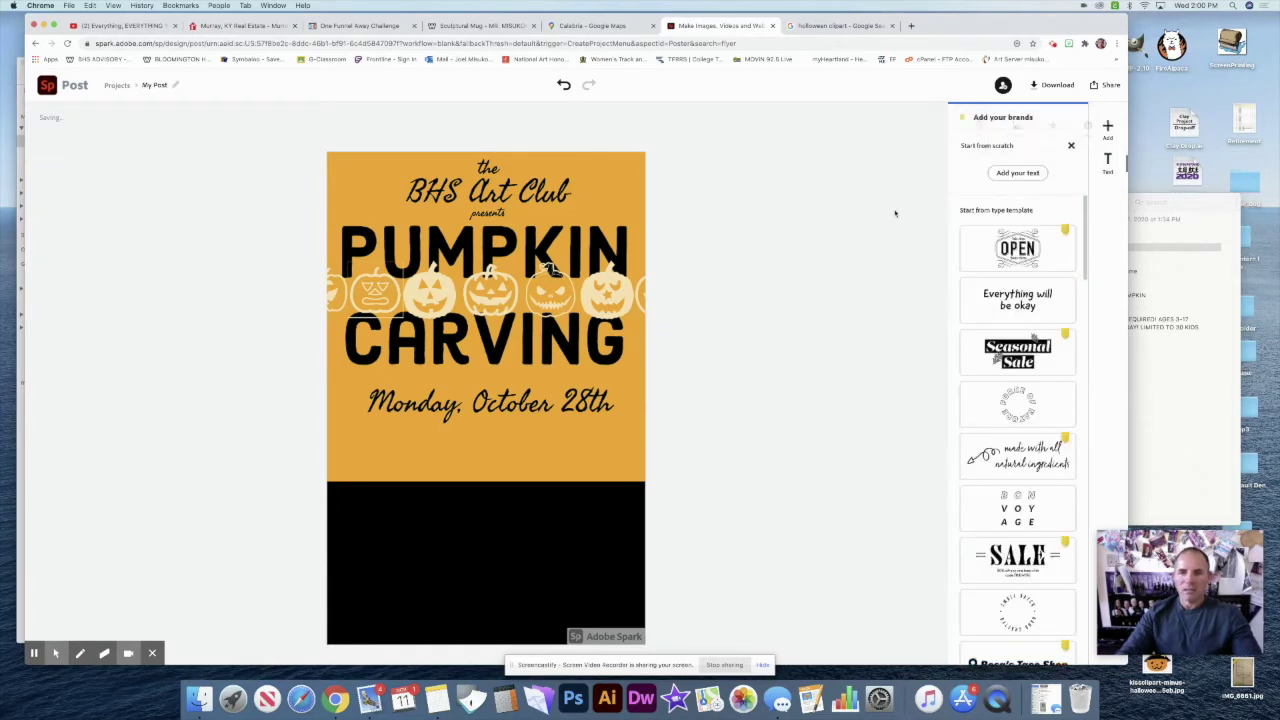
click(1018, 175)
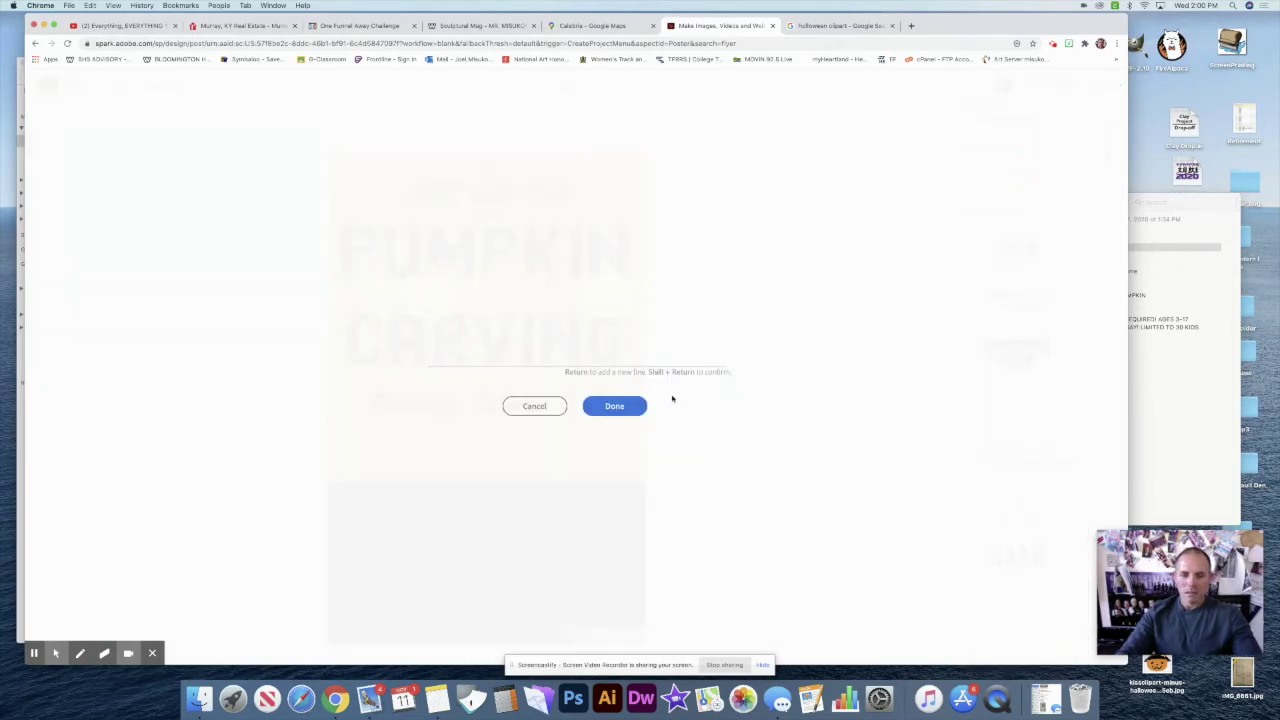
text(4:30-6:00 • BHS ART ROOM 153)
click(621, 407)
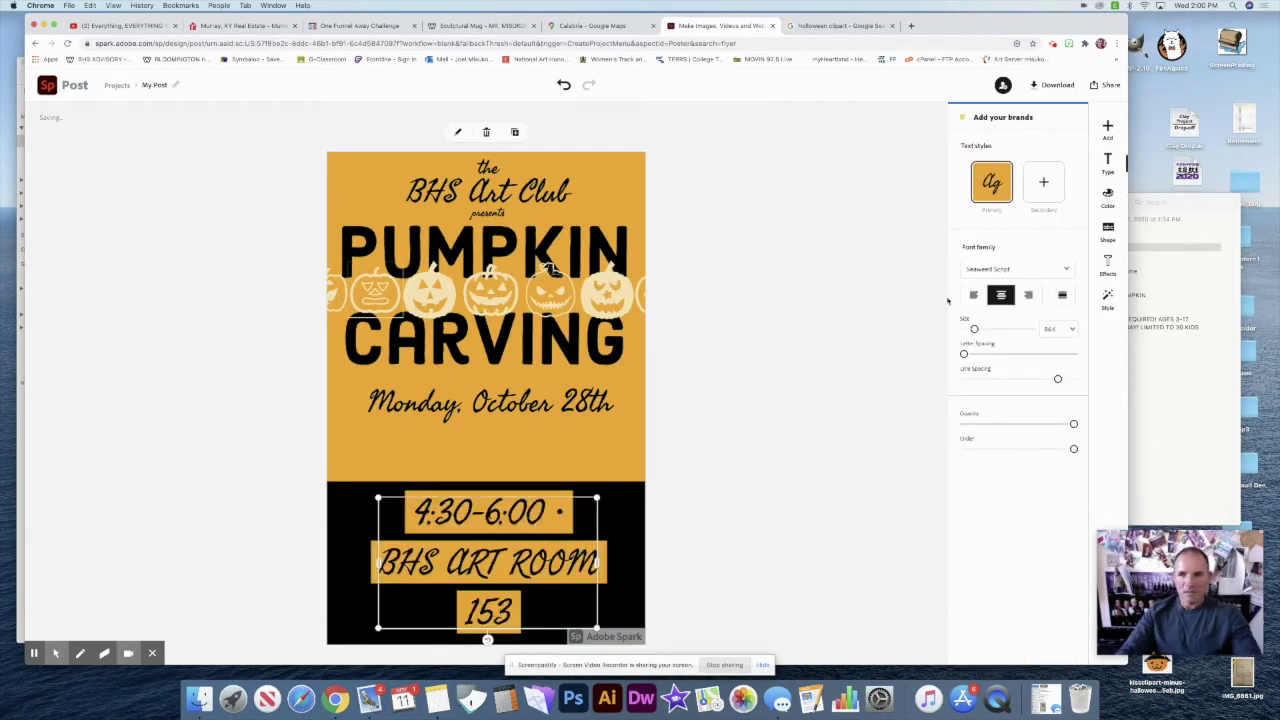
Swap the time and room text's colors to orange lettering on black
click(1107, 194)
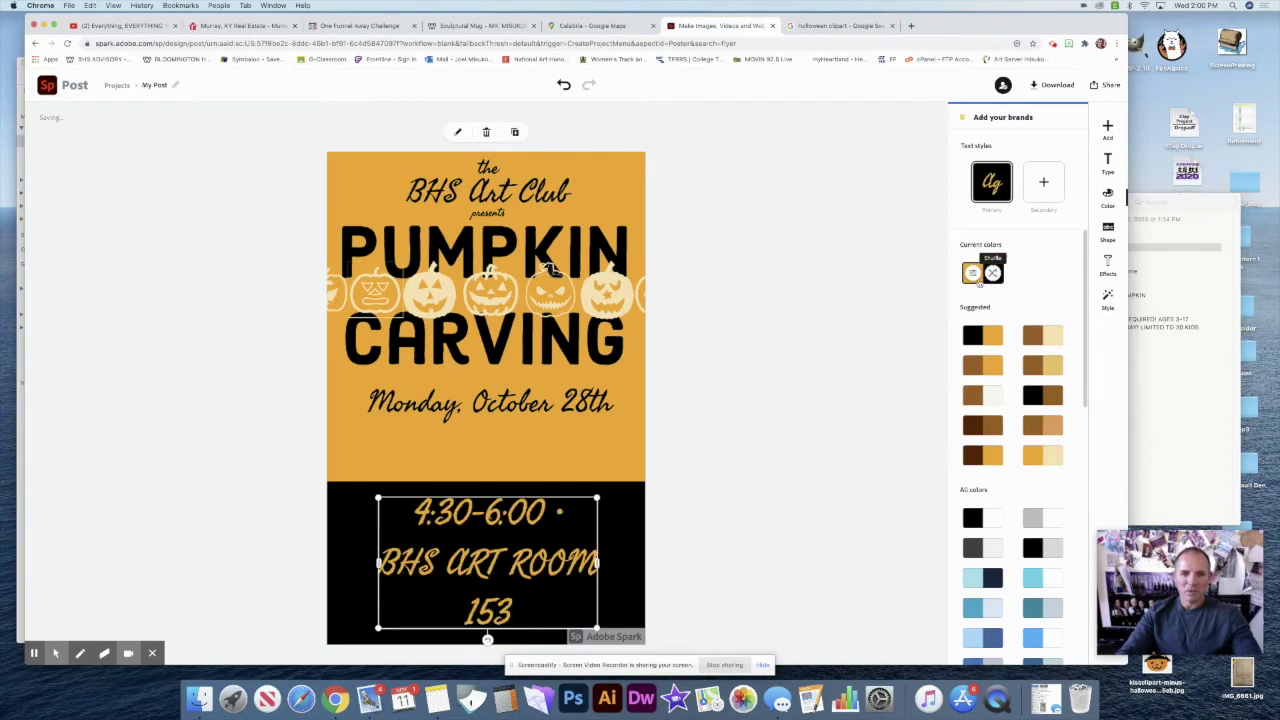
click(800, 430)
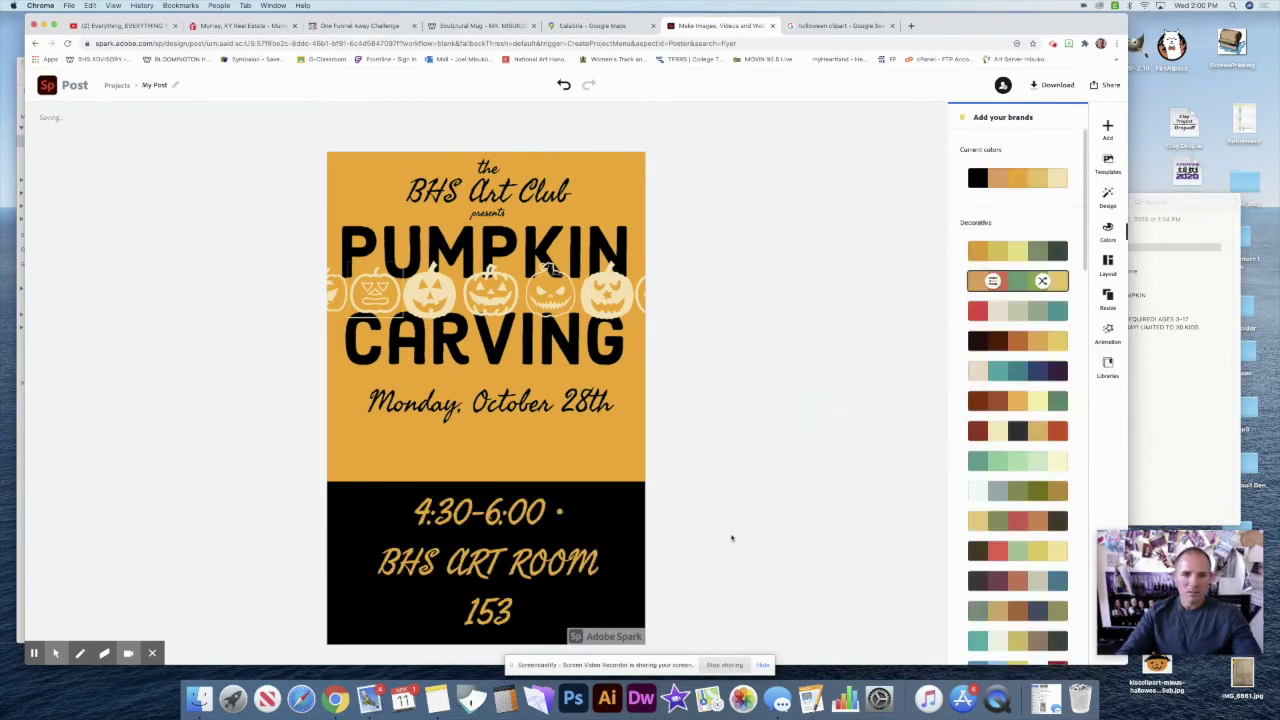
Reflow the time and room text onto two lines near the top of the black section and tighten its line spacing
click(598, 601)
drag(598, 622, 717, 563)
drag(597, 552, 544, 550)
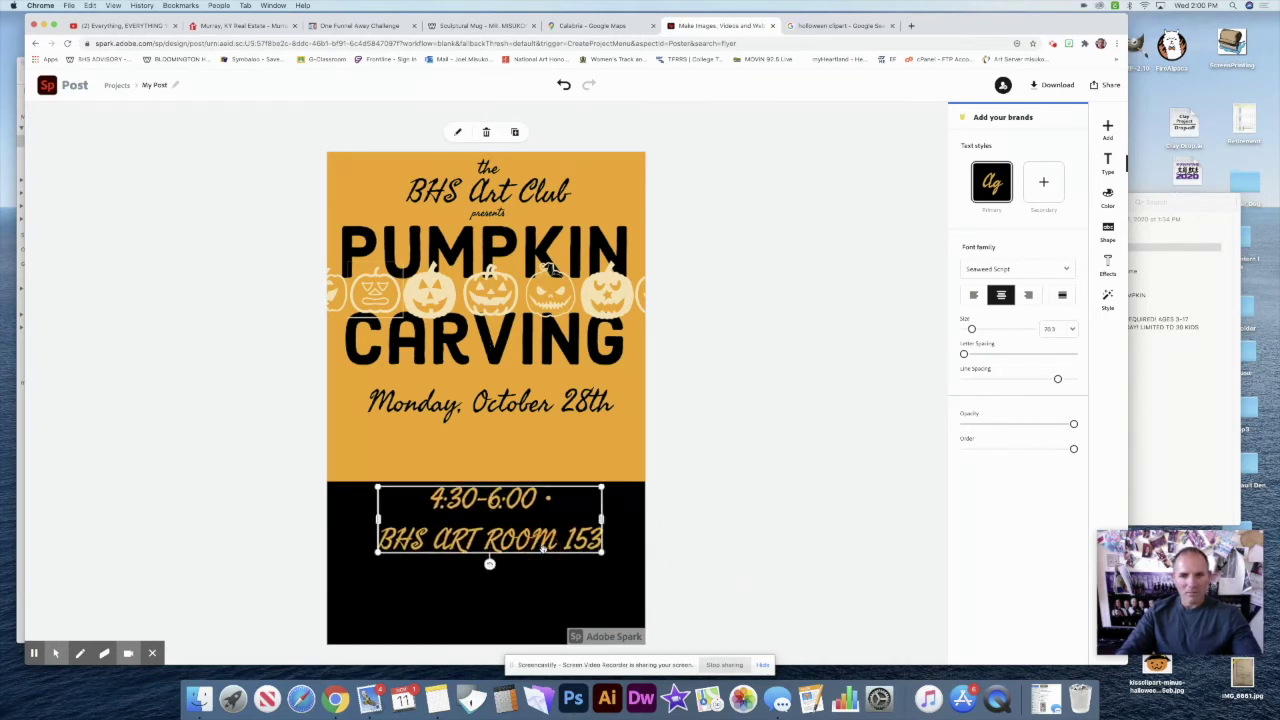
drag(1058, 380, 977, 388)
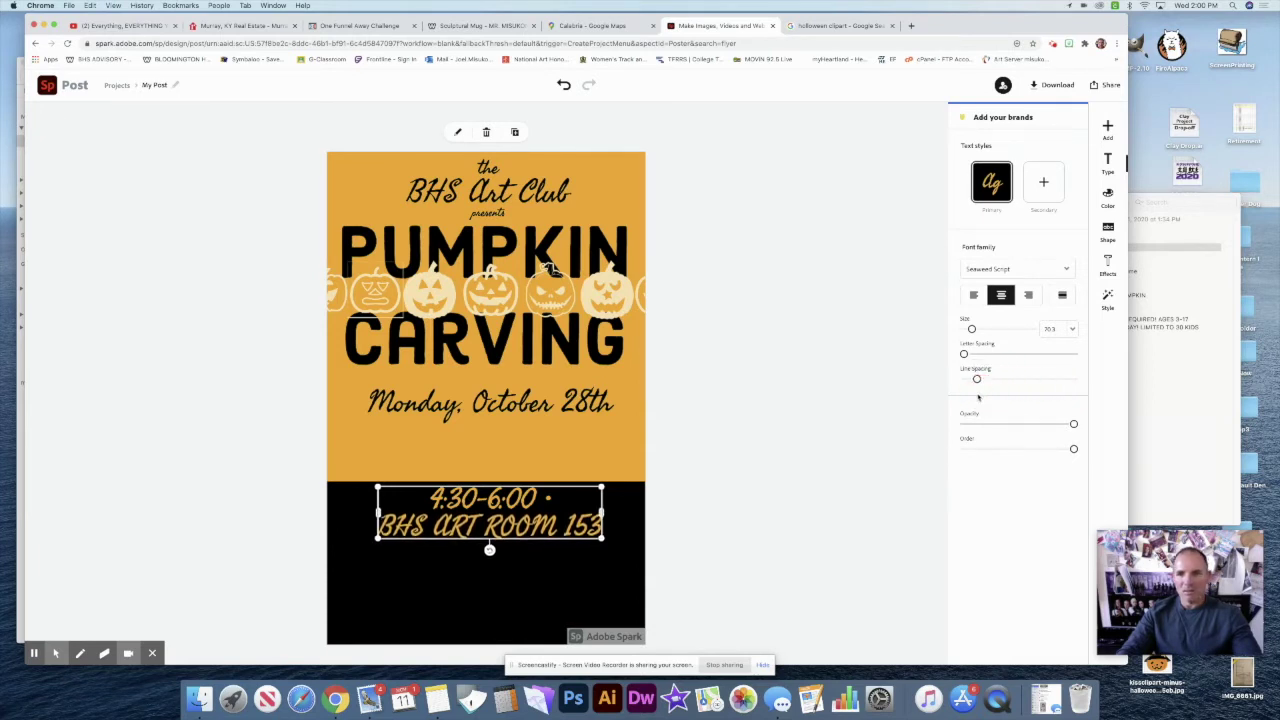
Try the True North Inline and Voltaire fonts on the time and room text
click(1030, 273)
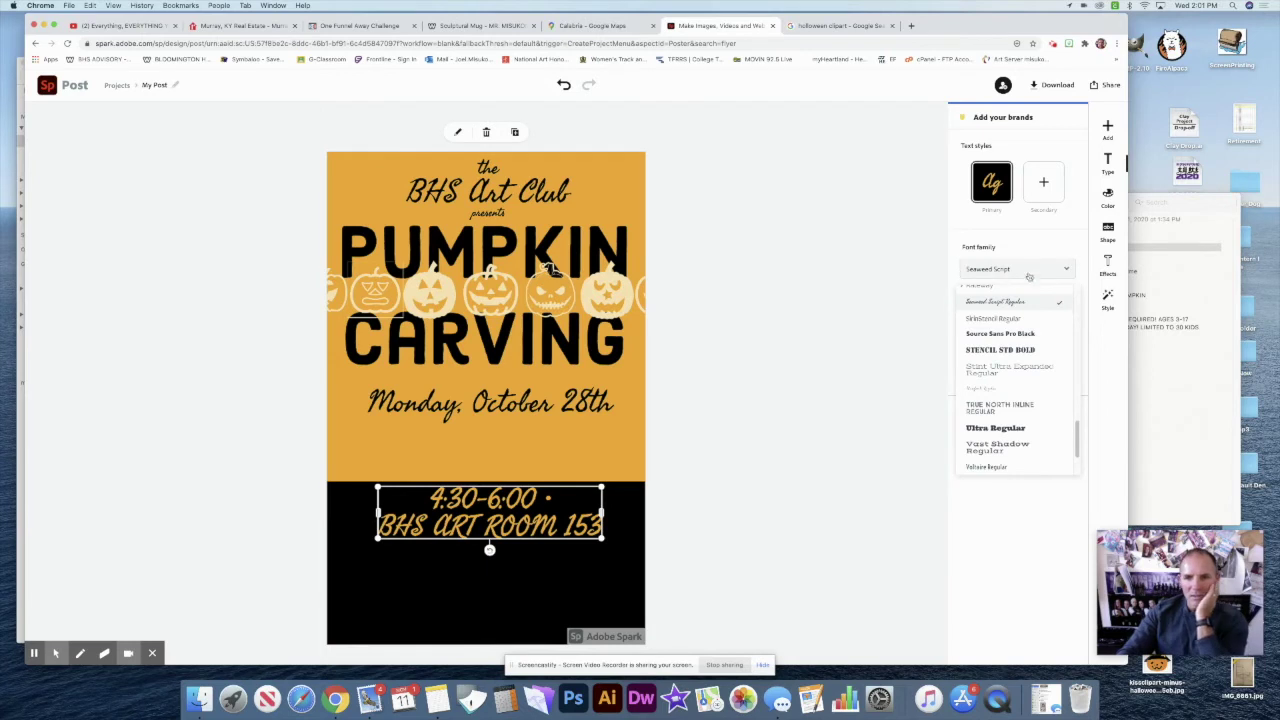
click(1044, 412)
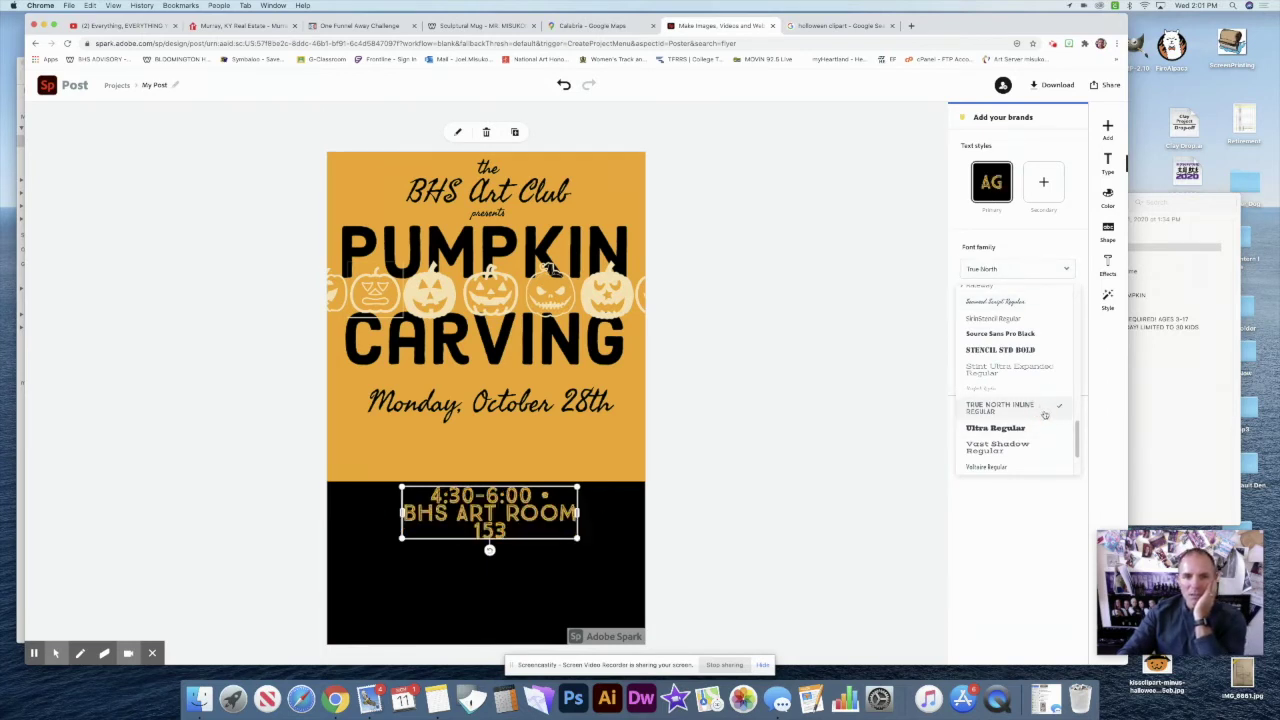
scroll(1077, 428, down, 2)
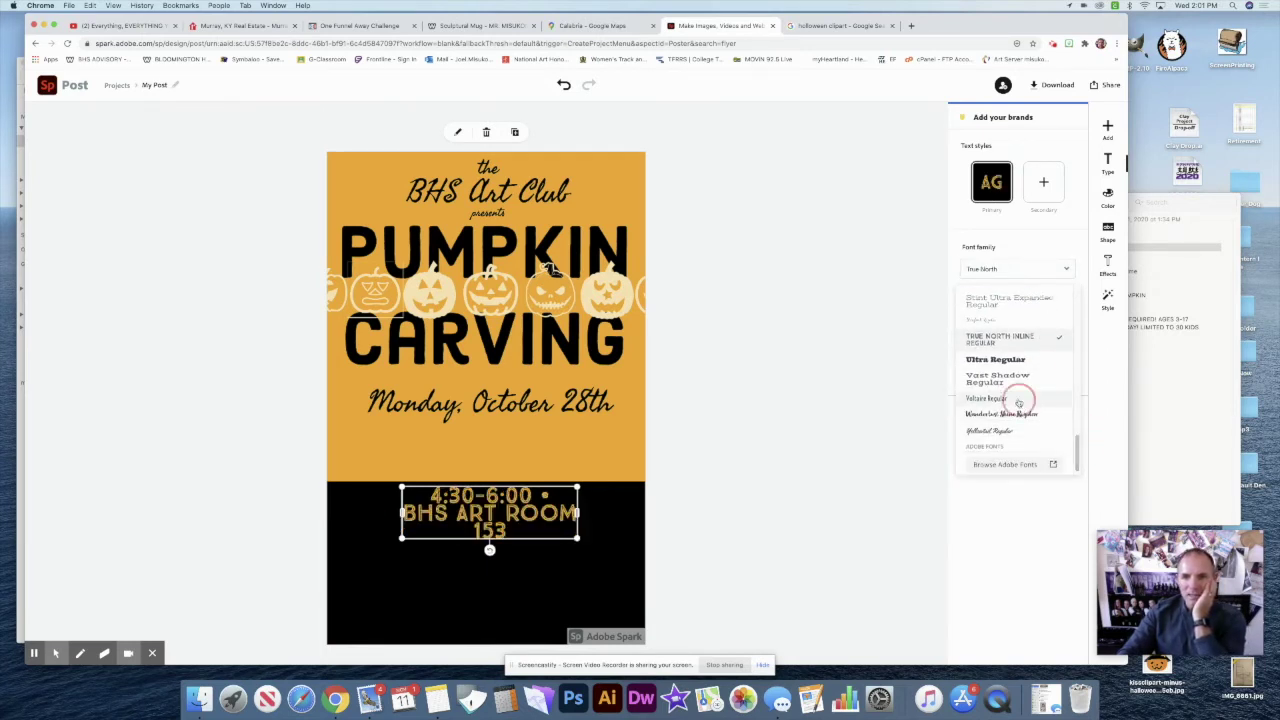
click(1018, 400)
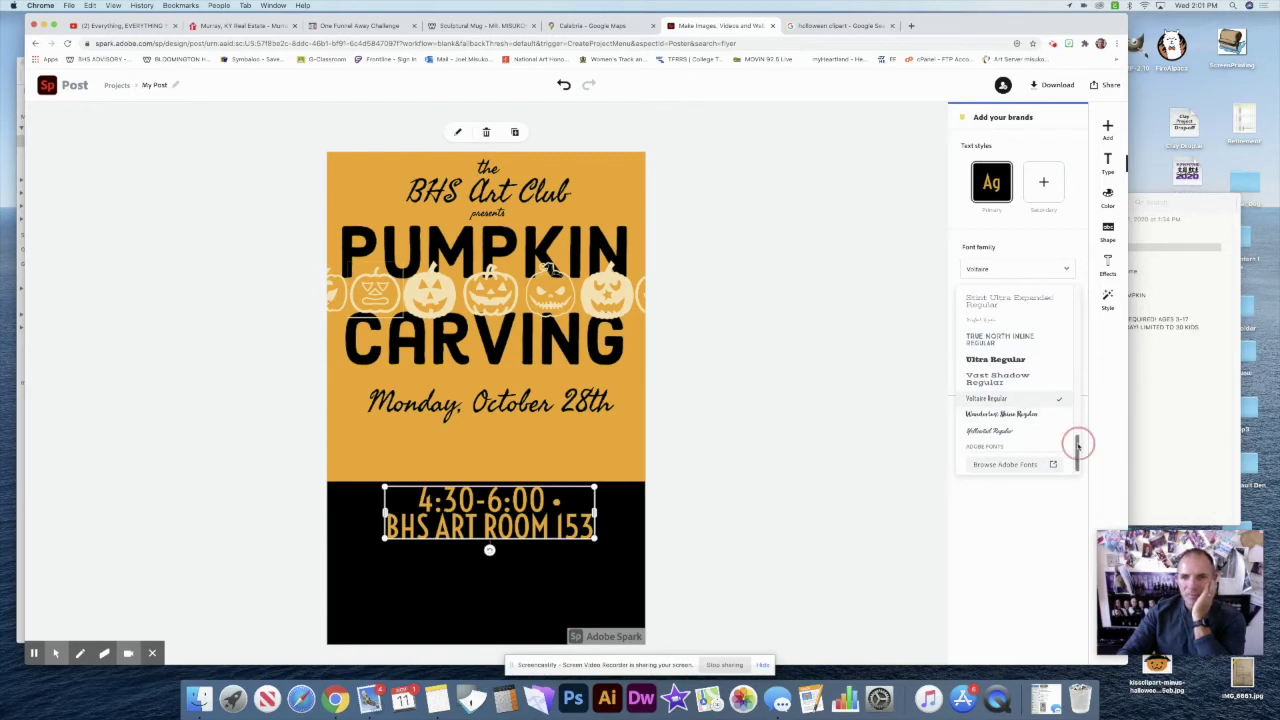
Try the Graduate, Futura PT Medium, Bellfort Thin and Bebas Neue fonts on the time and room text
scroll(1077, 443, down, 1)
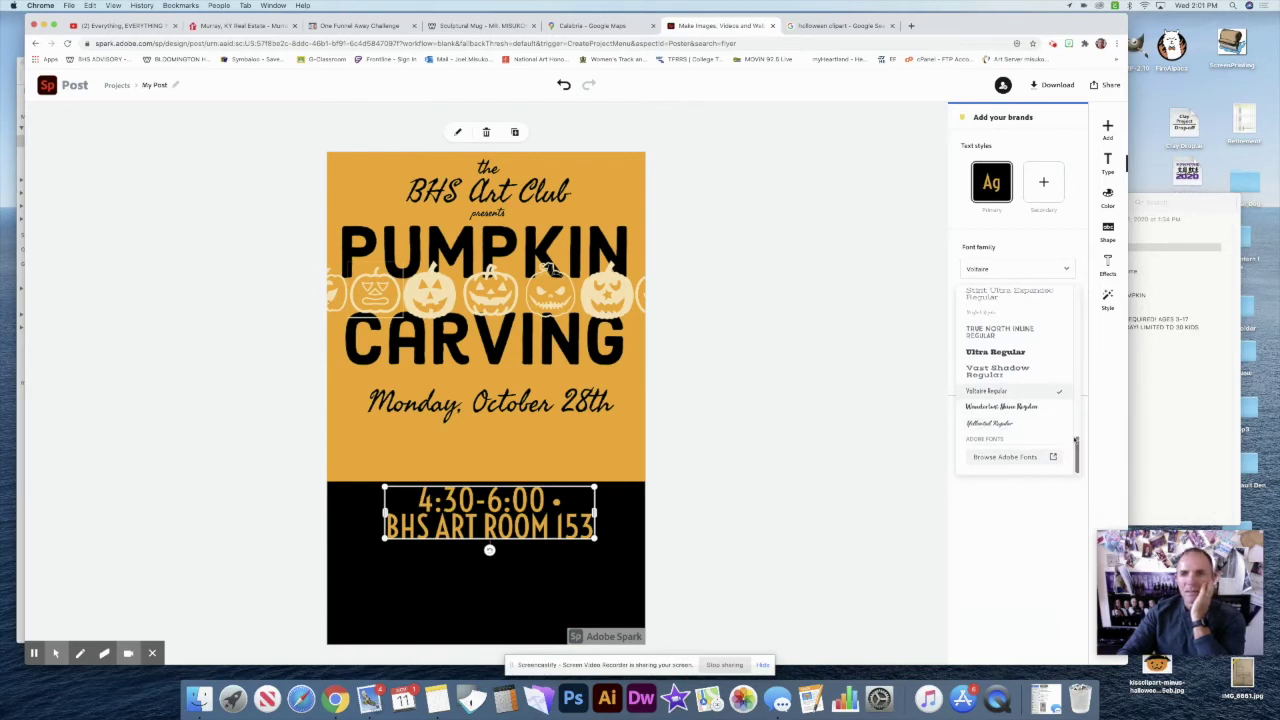
scroll(1077, 451, up, 10)
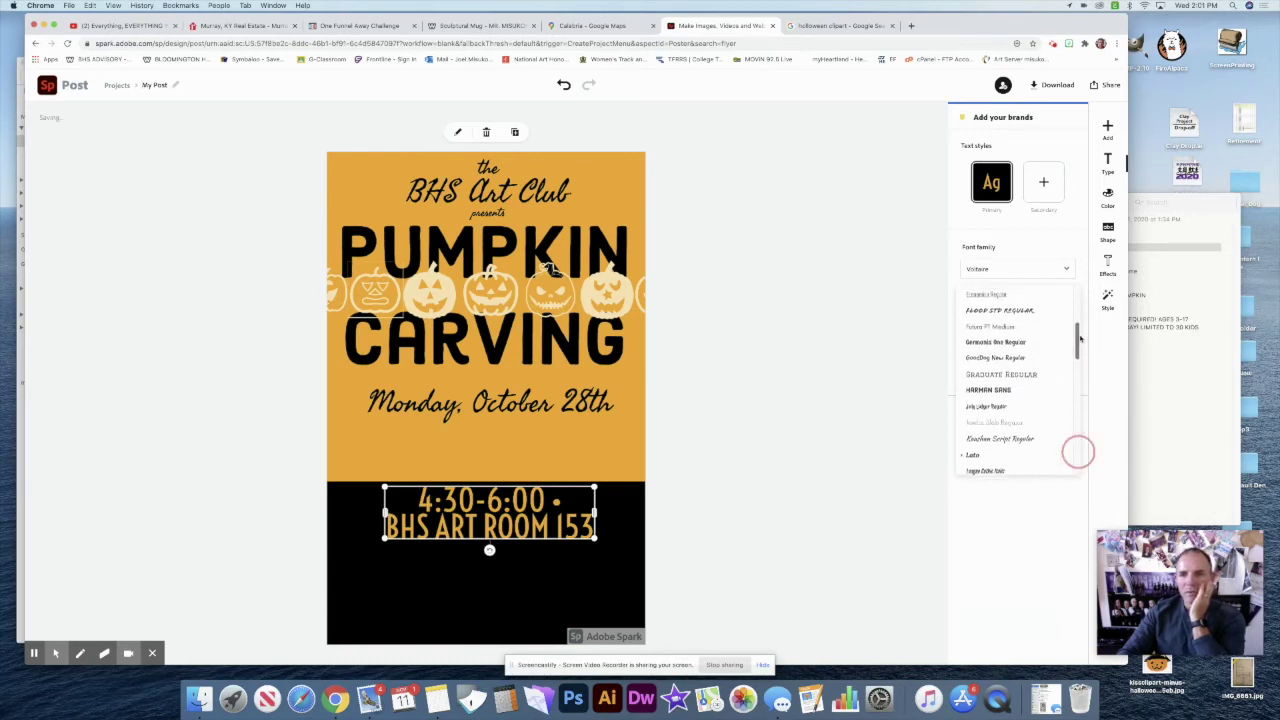
click(1033, 406)
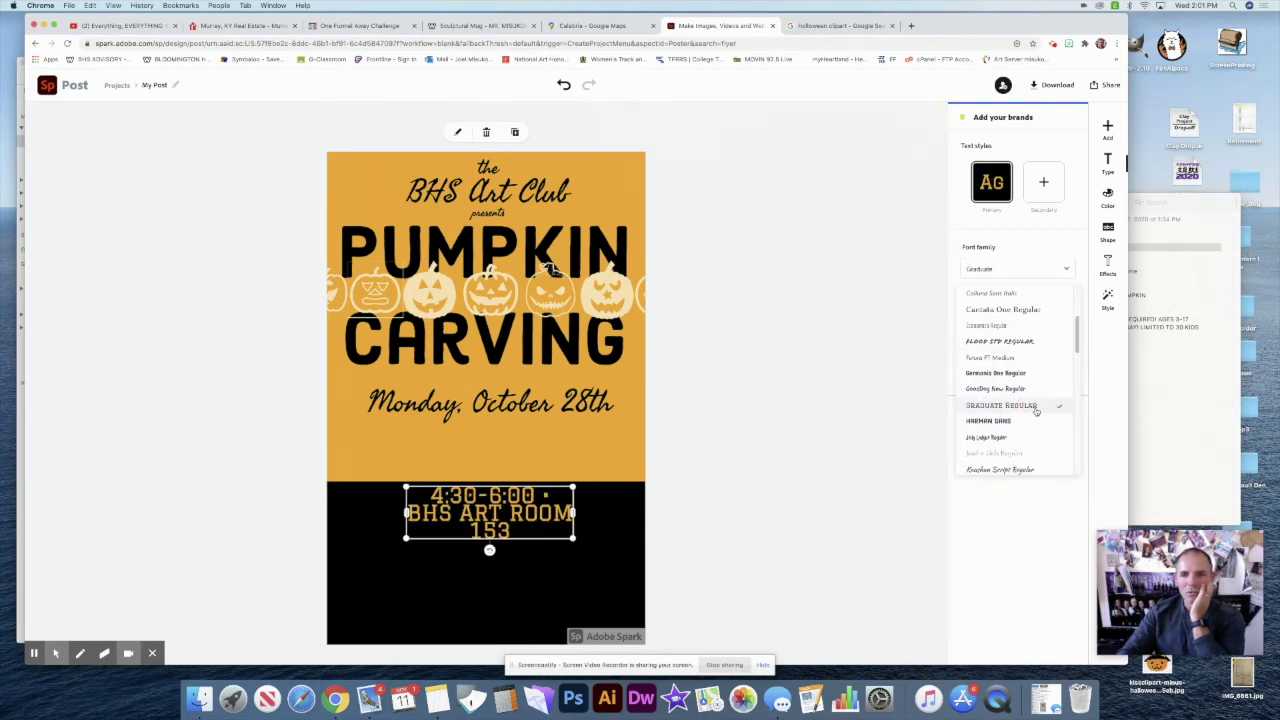
click(1013, 360)
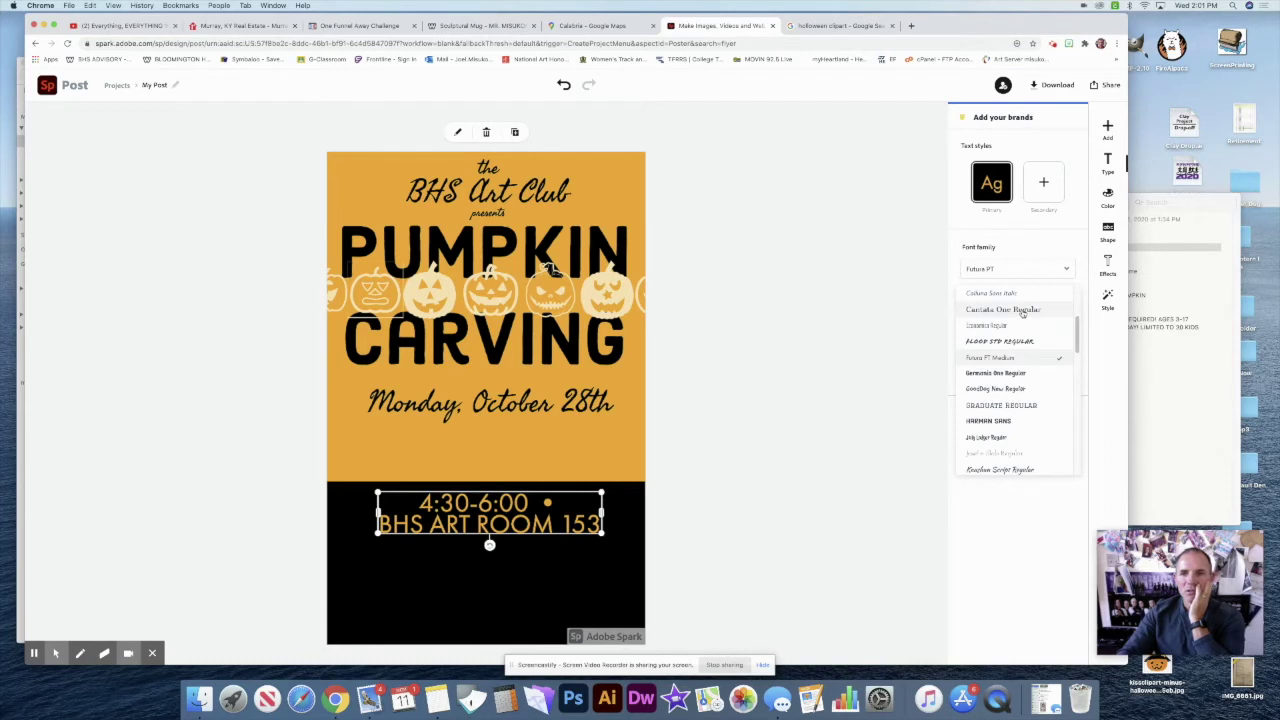
scroll(1064, 325, up, 3)
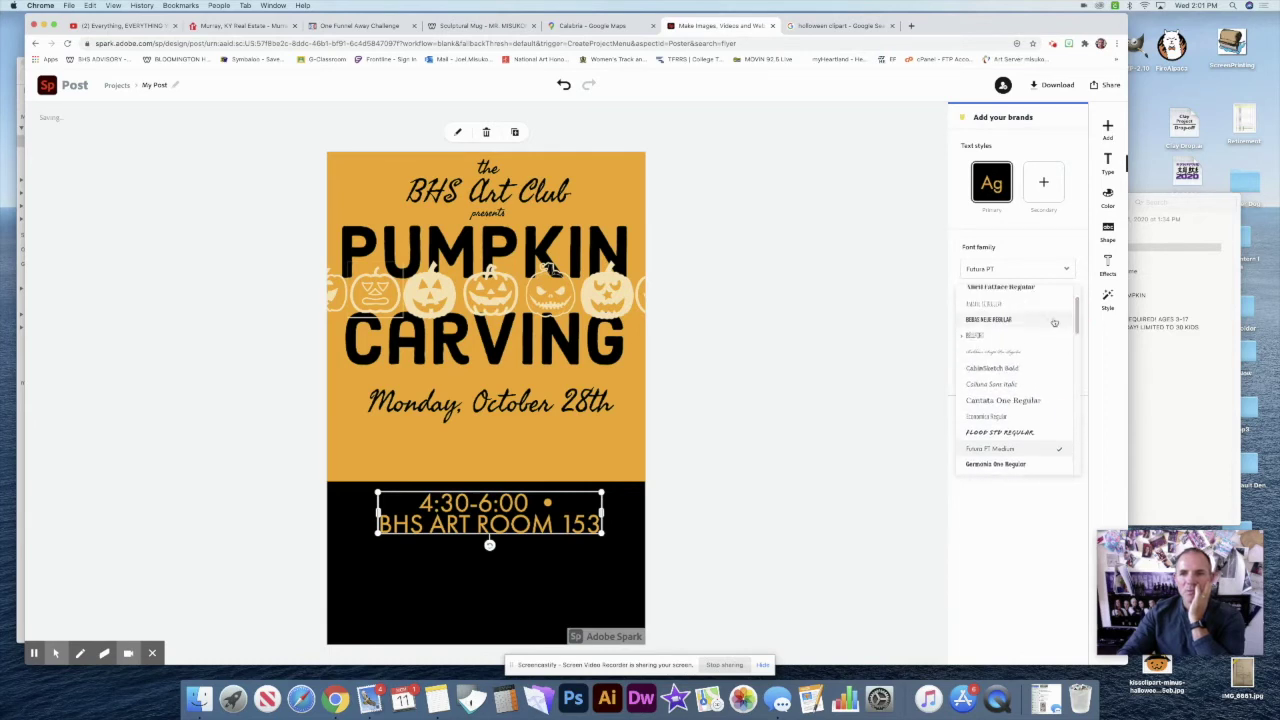
click(1003, 335)
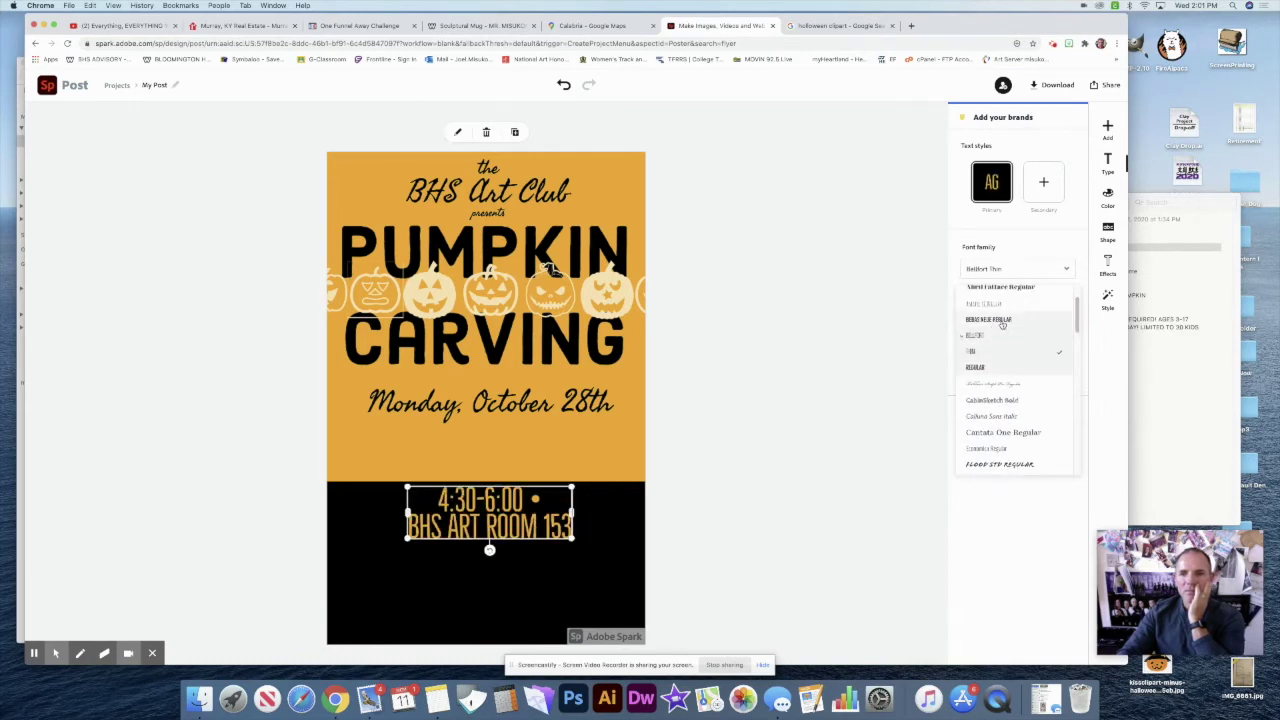
click(1002, 321)
Try the Futura PT Medium, Germania One, GoodDog New, Josefin Slab and Local Brewery Four fonts on the time and room text
mouse_move(1073, 326)
mouse_down()
mouse_move(1074, 314)
mouse_move(1076, 330)
mouse_up()
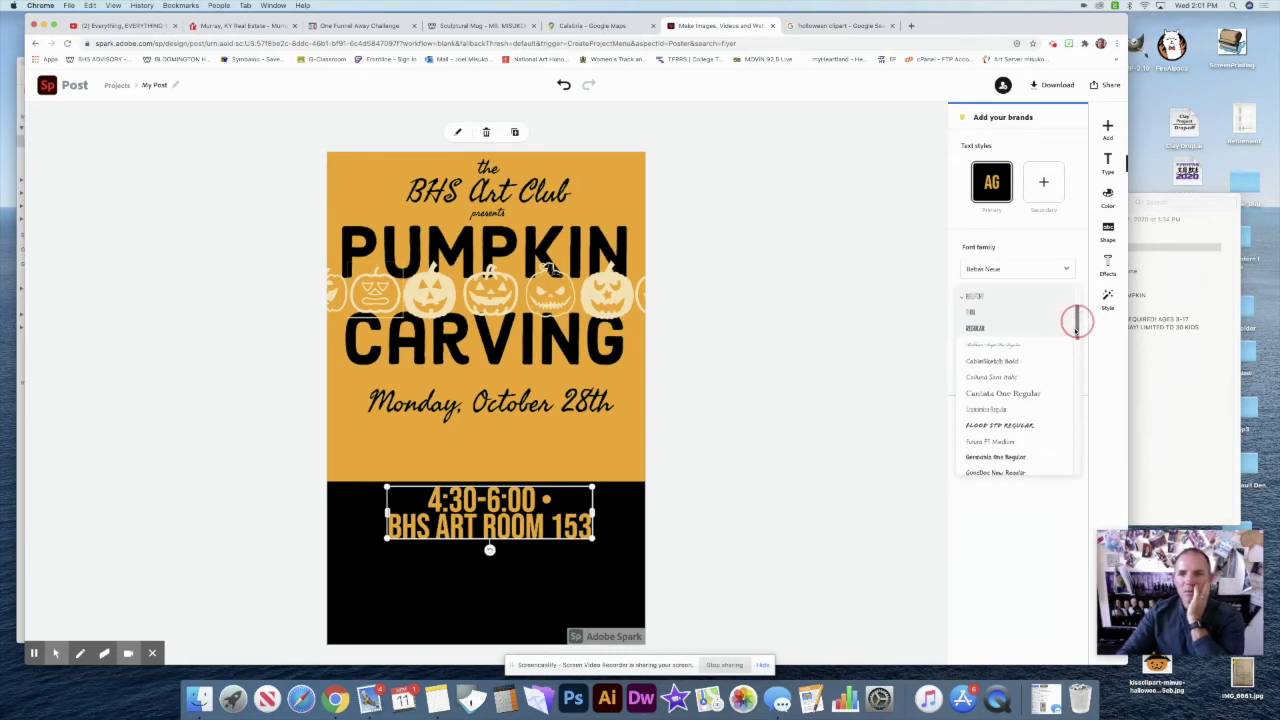
click(1030, 443)
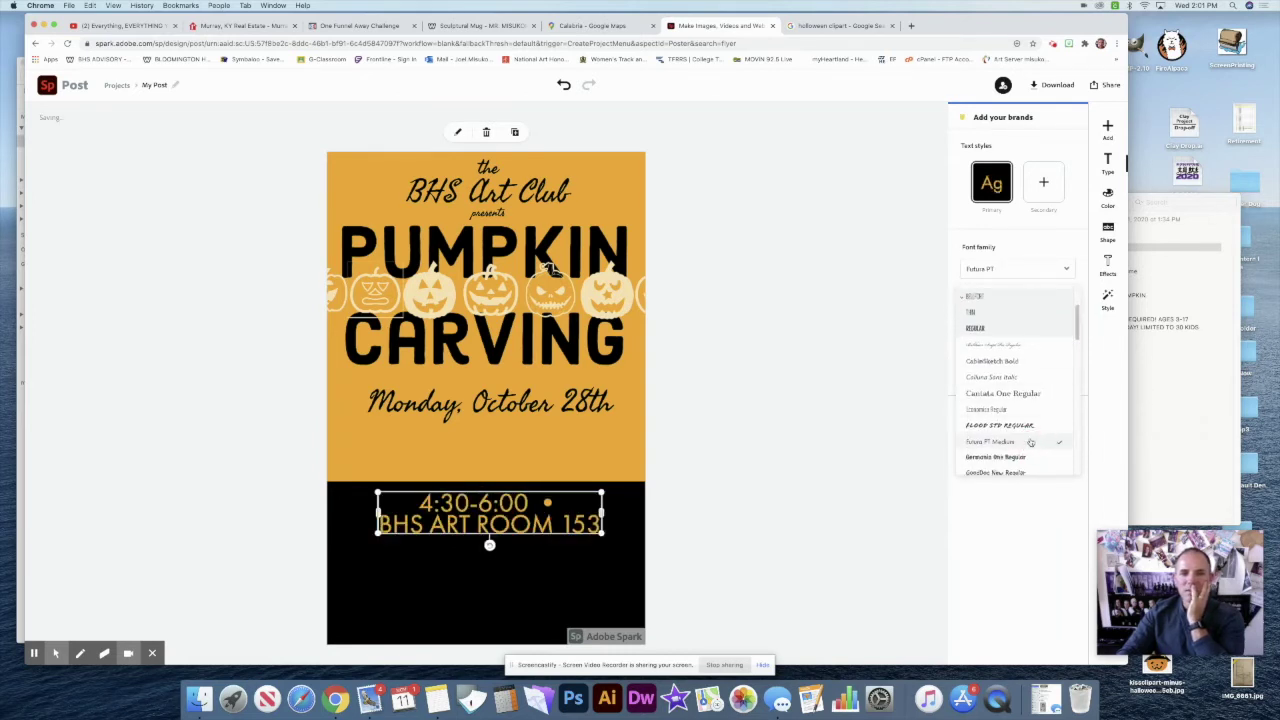
click(1030, 456)
click(1027, 471)
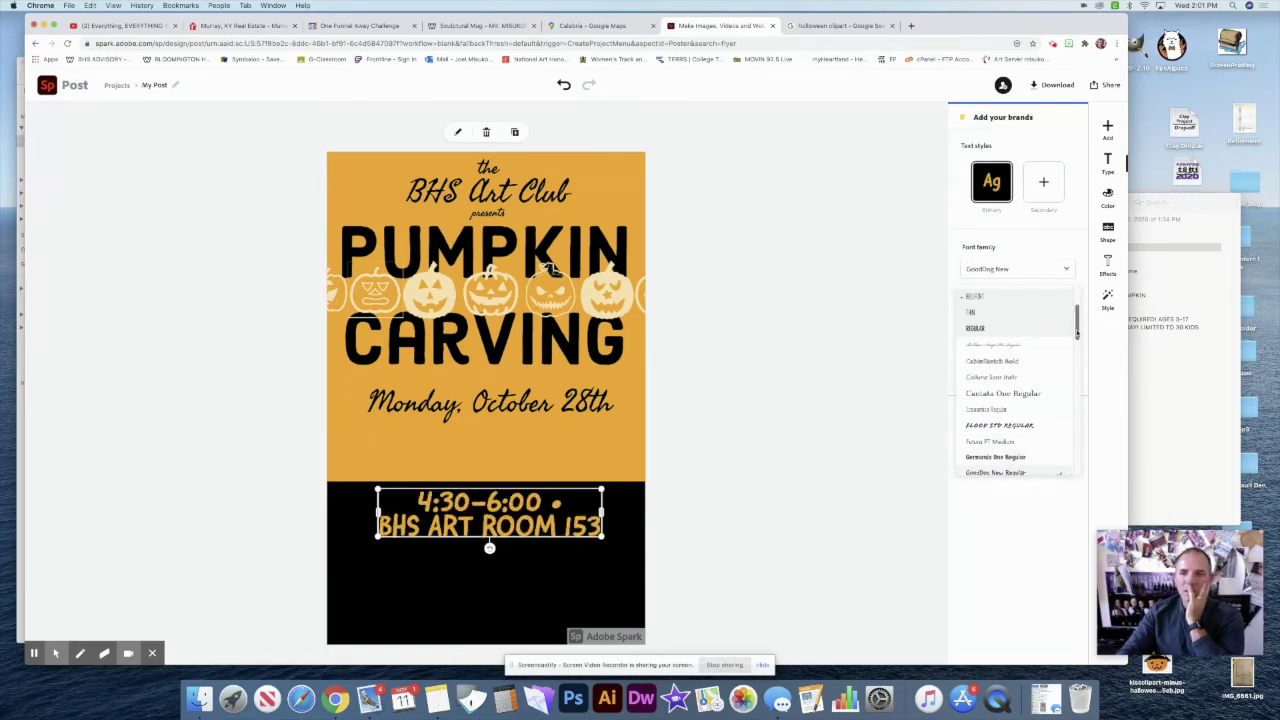
scroll(1075, 334, down, 3)
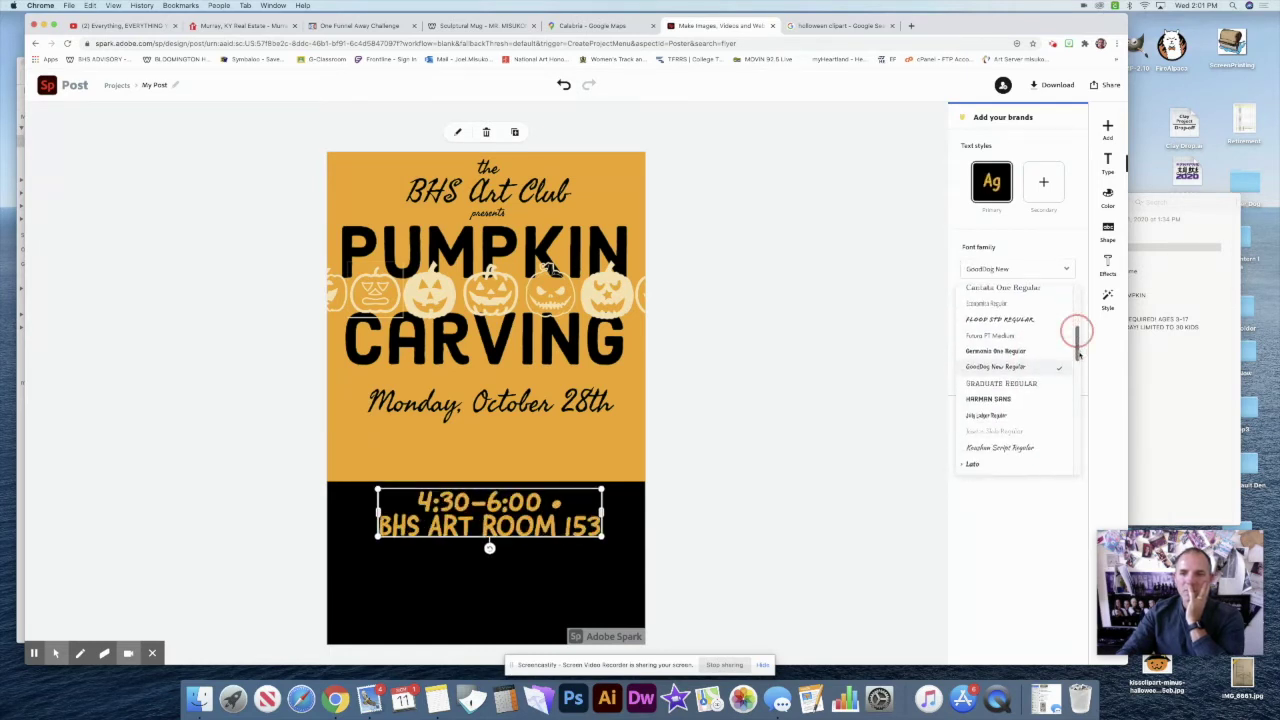
click(1013, 433)
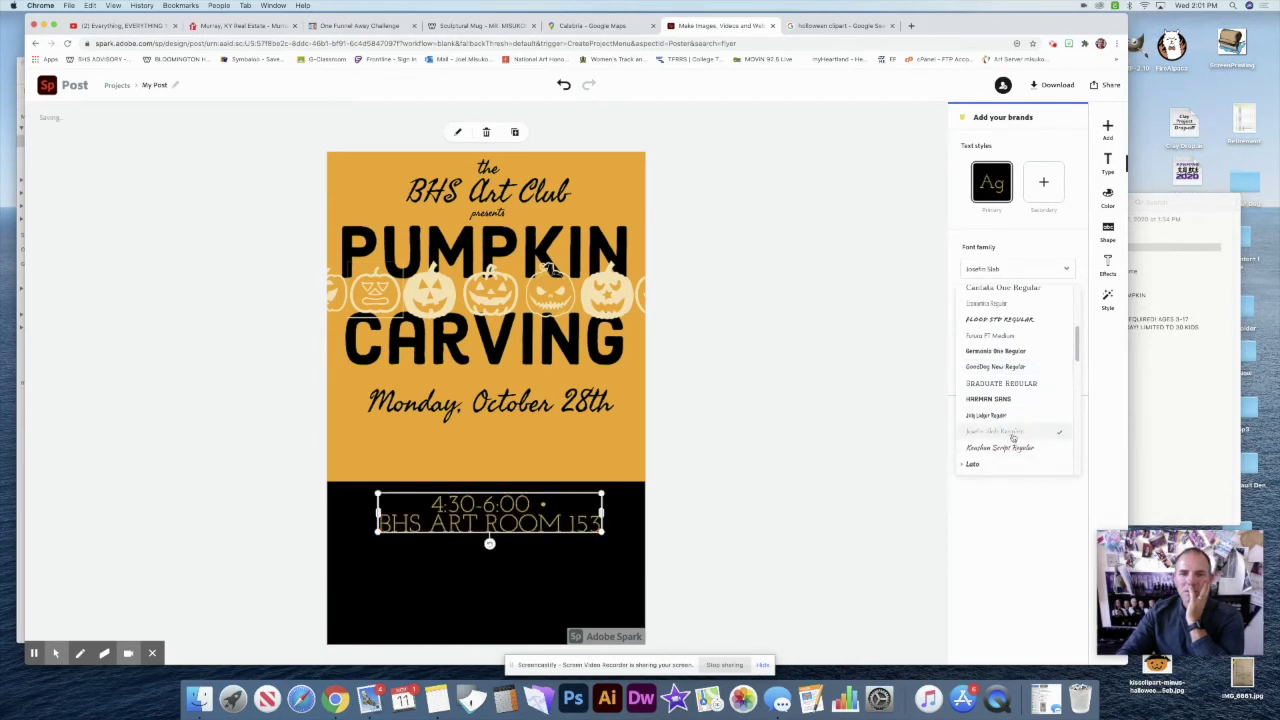
scroll(1074, 351, down, 2)
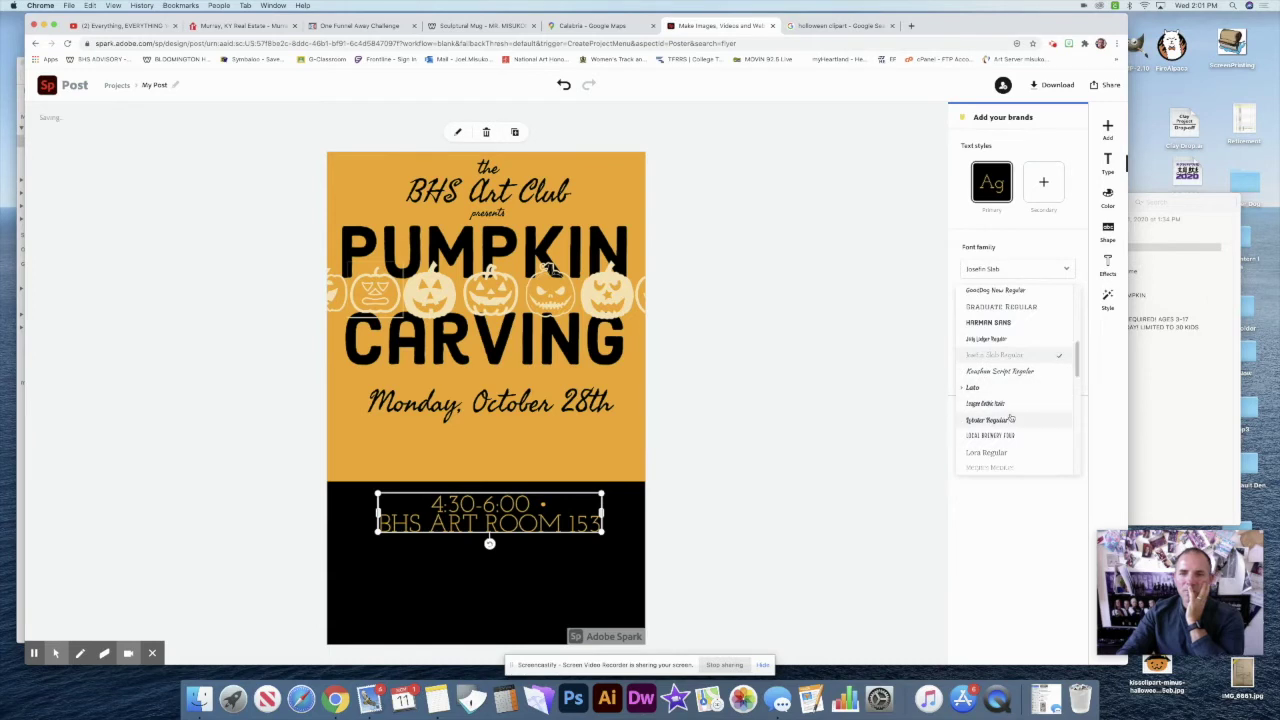
click(1012, 438)
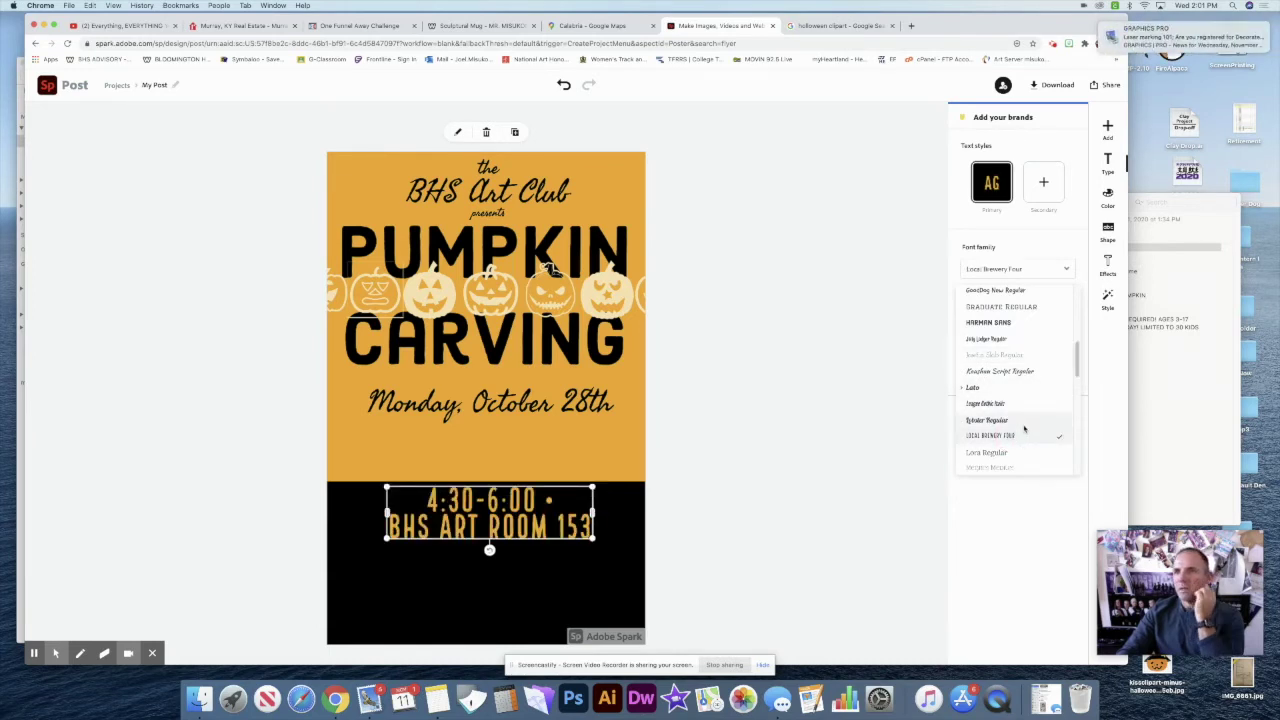
Set the time and room text's font to Montserrat Regular
scroll(1077, 370, down, 3)
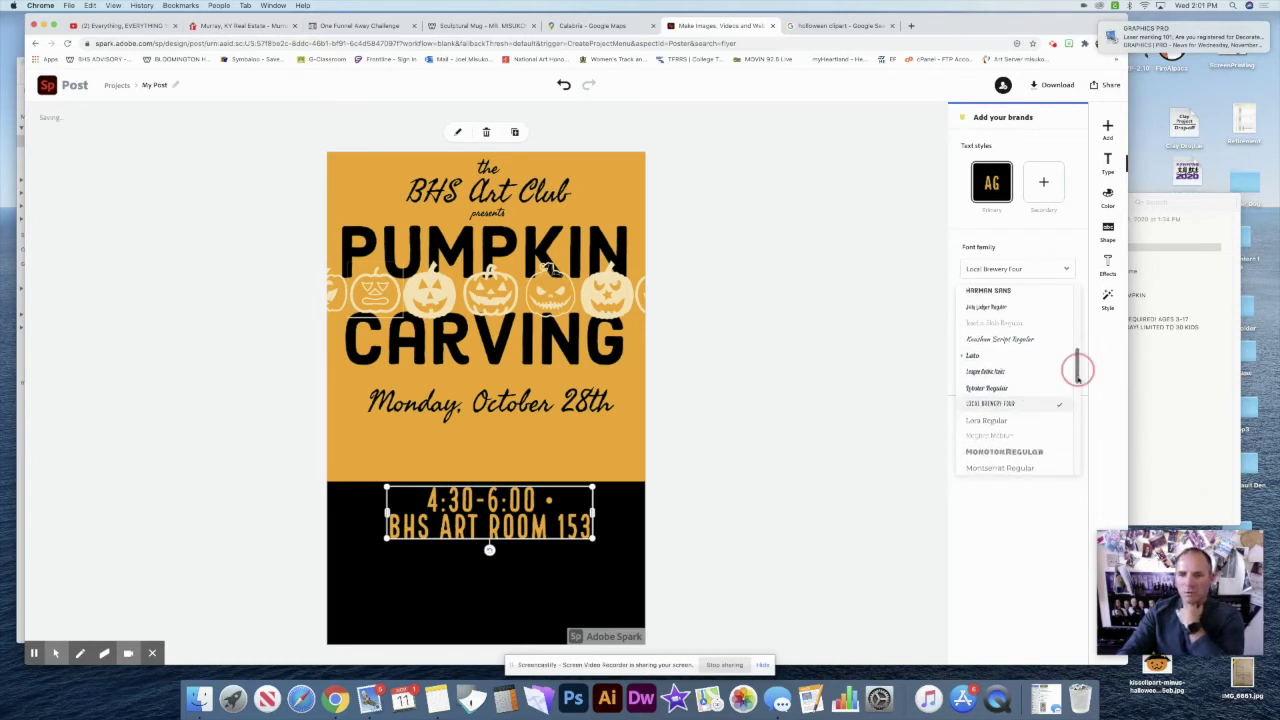
click(1052, 439)
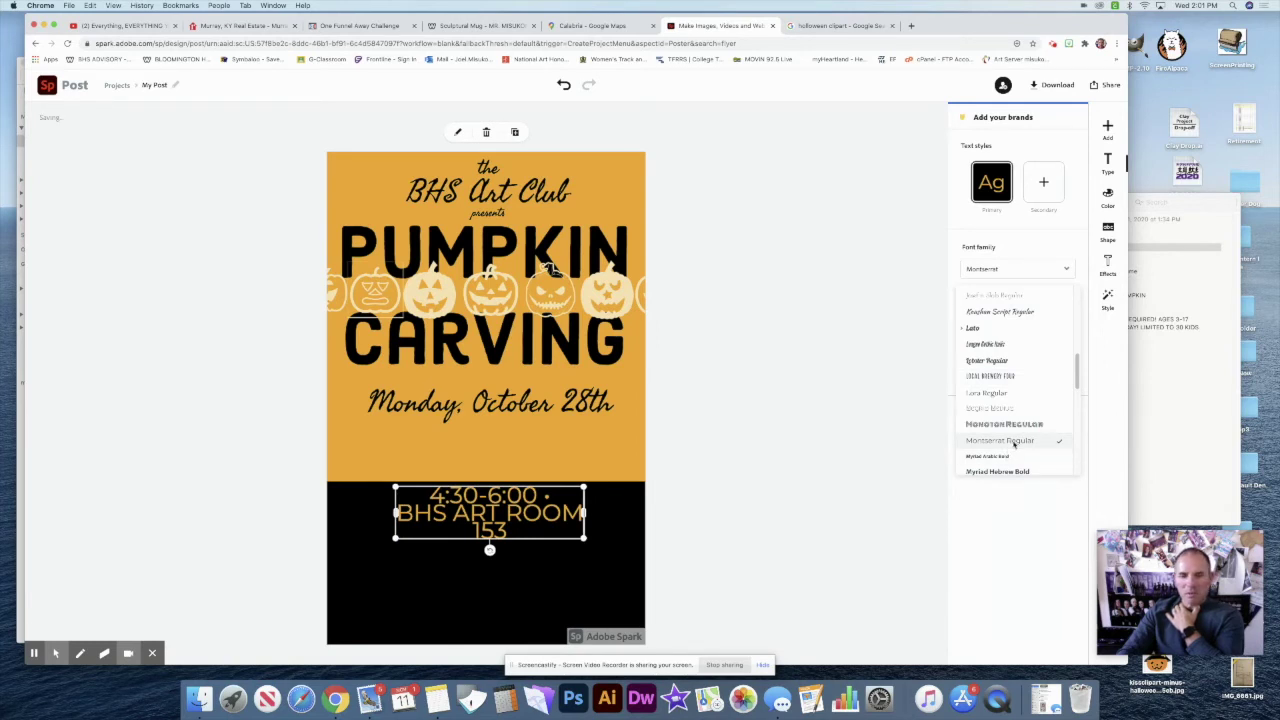
click(940, 454)
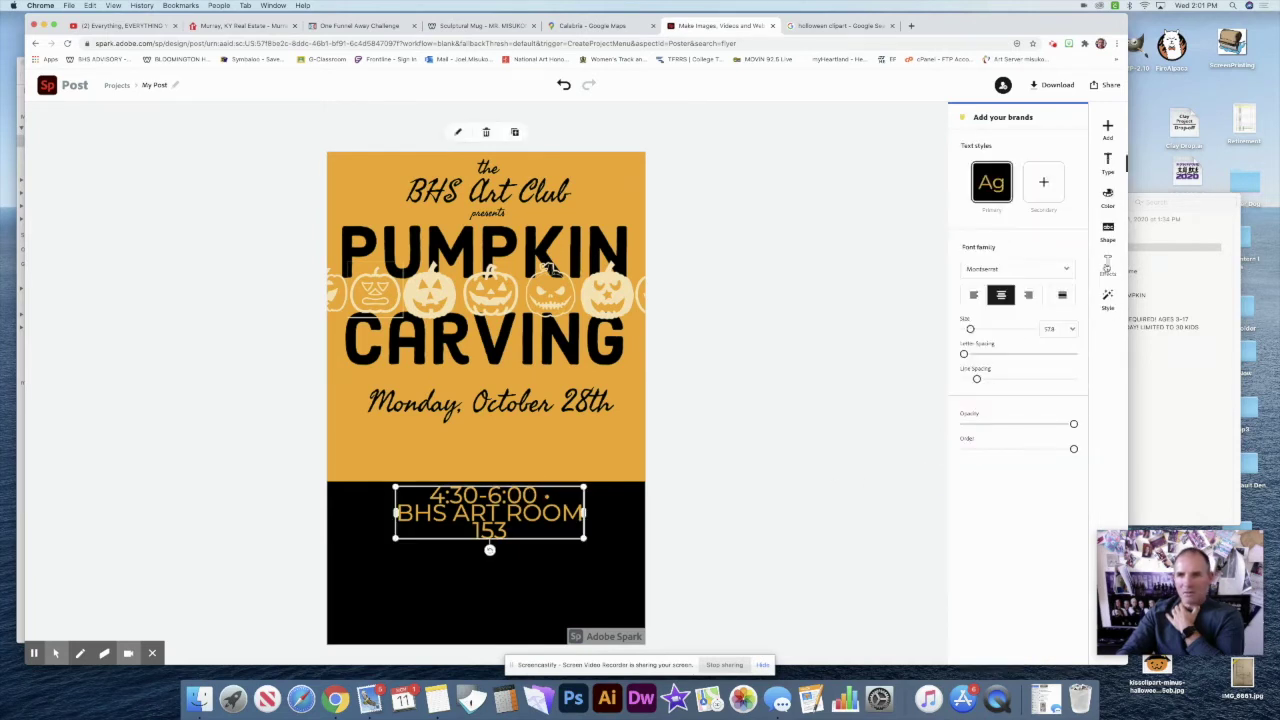
Loosen the time and room text's line spacing, set its size to 30, and fit it on two lines atop the black section
drag(978, 379, 1016, 377)
click(1068, 331)
click(1058, 347)
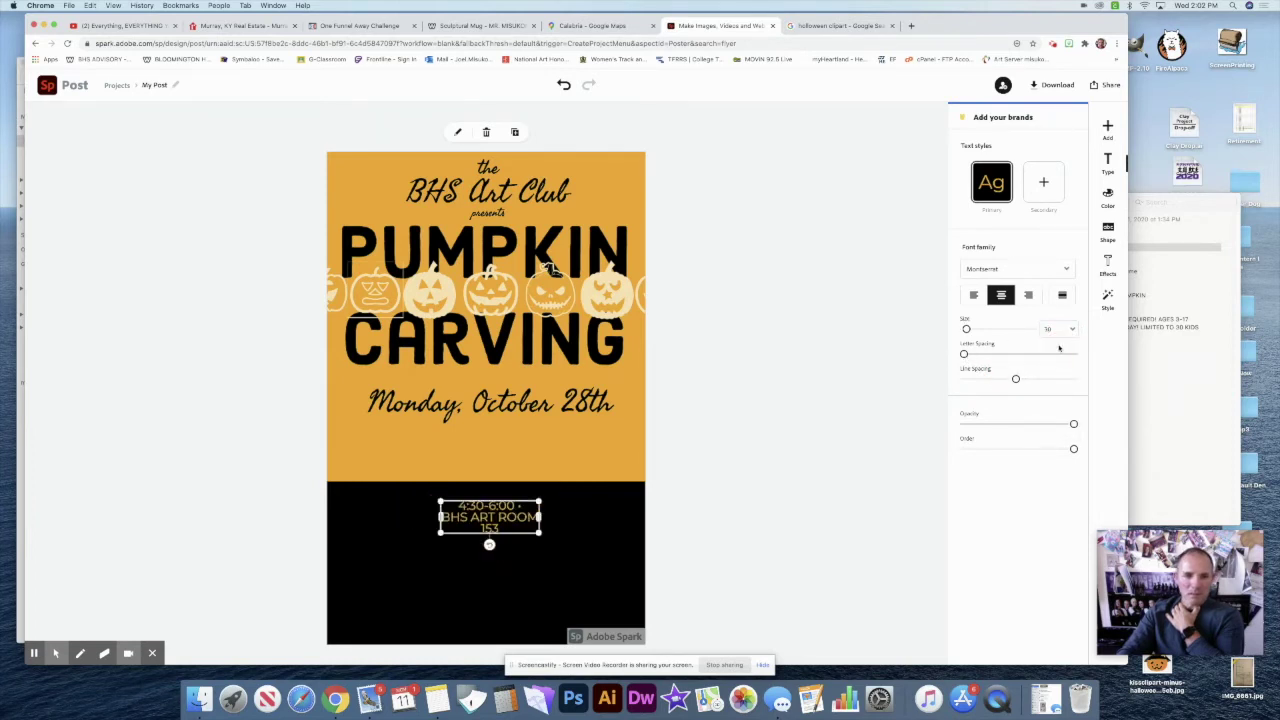
drag(541, 518, 620, 518)
drag(537, 518, 521, 507)
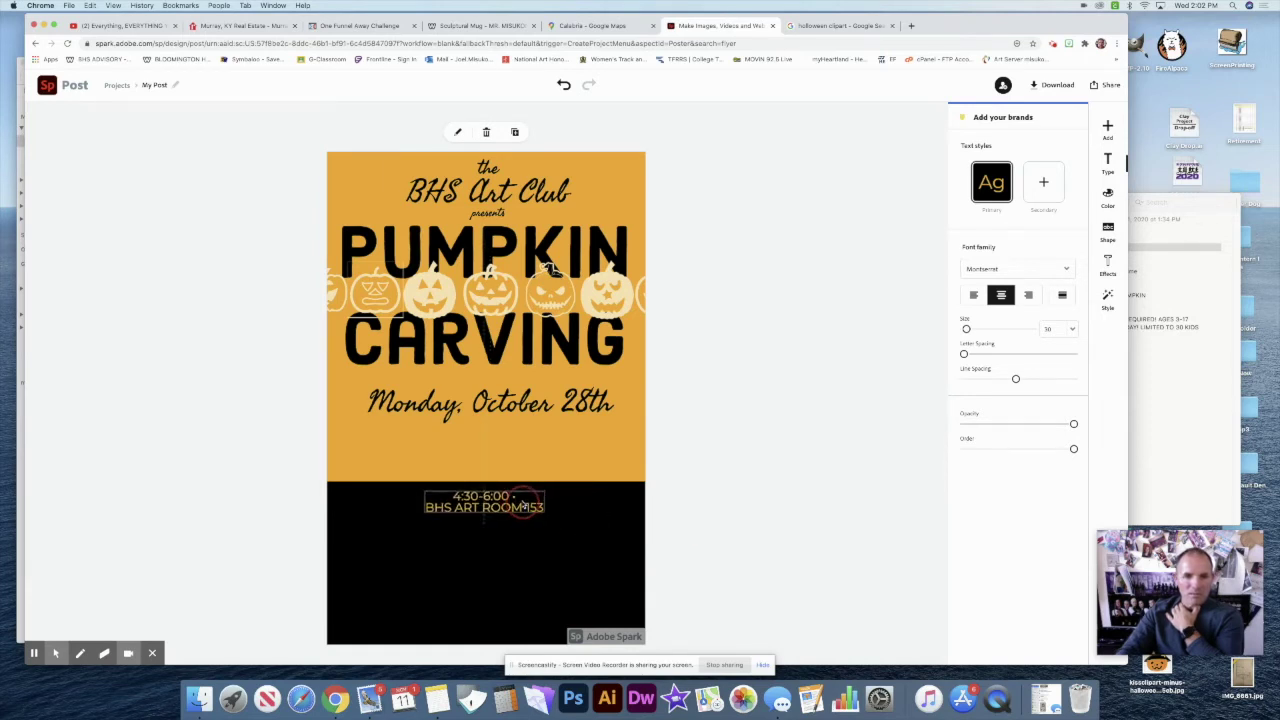
click(701, 501)
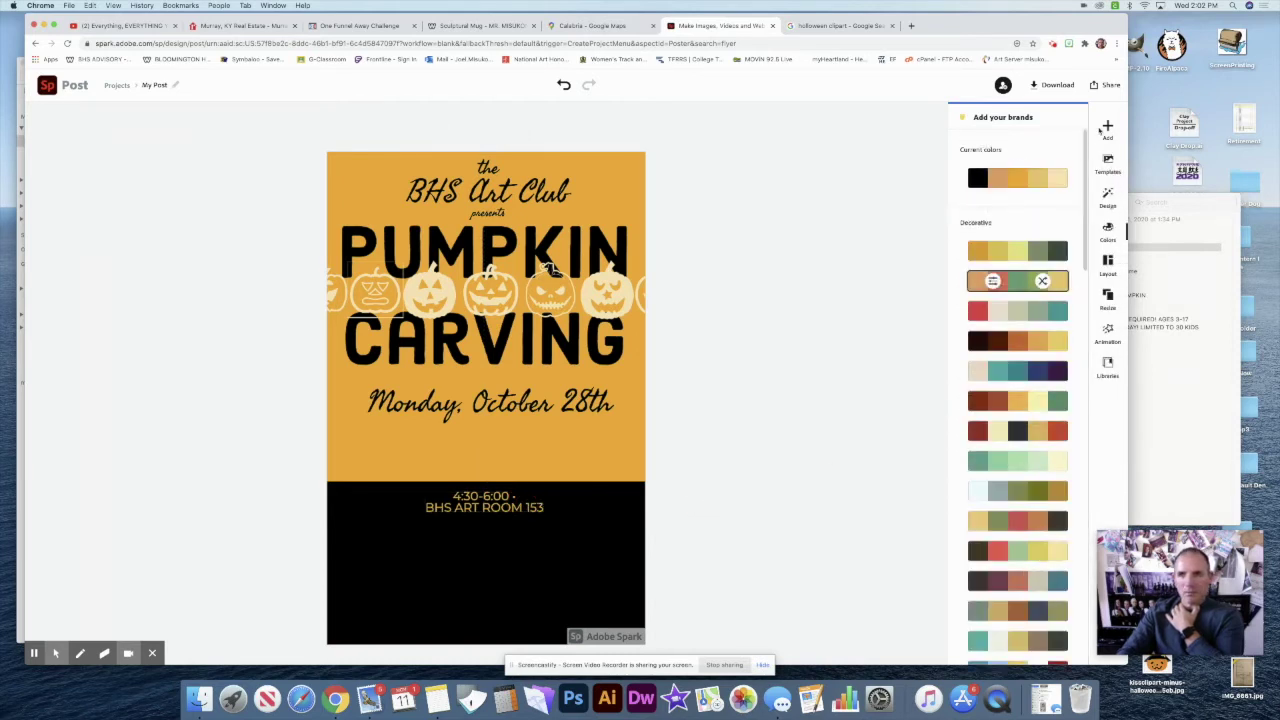
Start a new text block from scratch, and copy the costume, price, supervision and reservation lines from Notes
click(1108, 128)
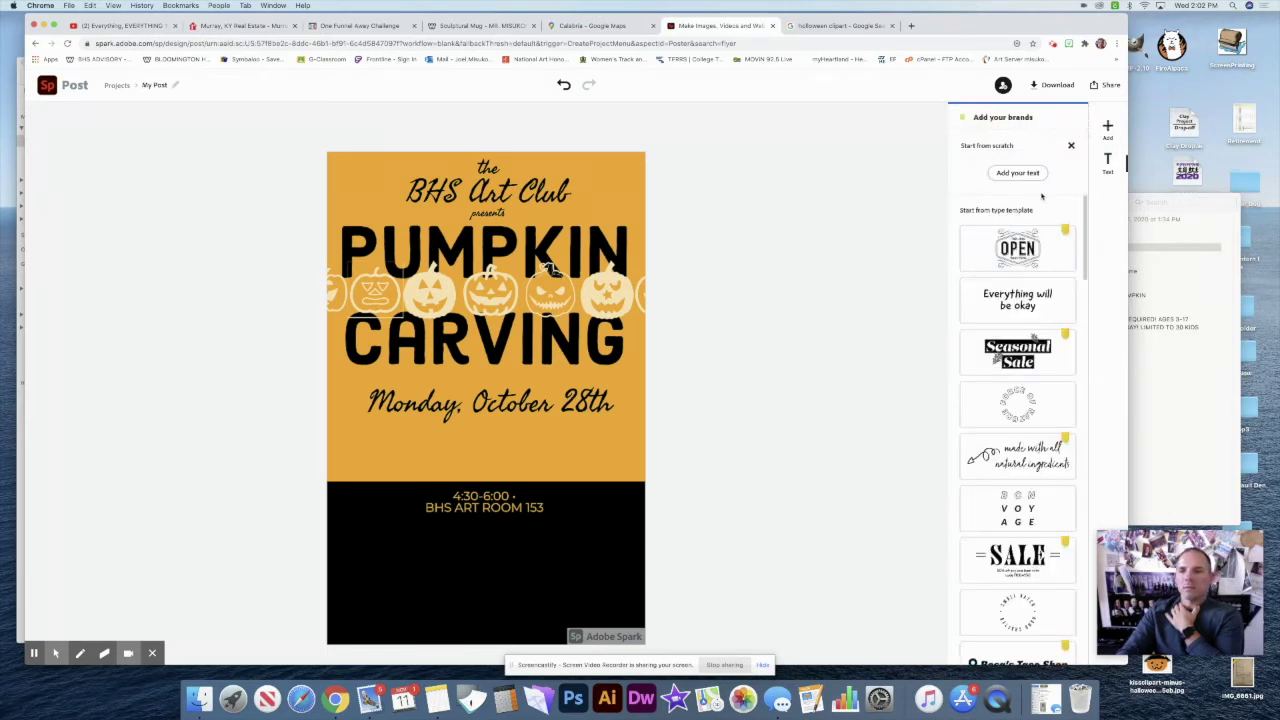
click(1017, 172)
click(1133, 343)
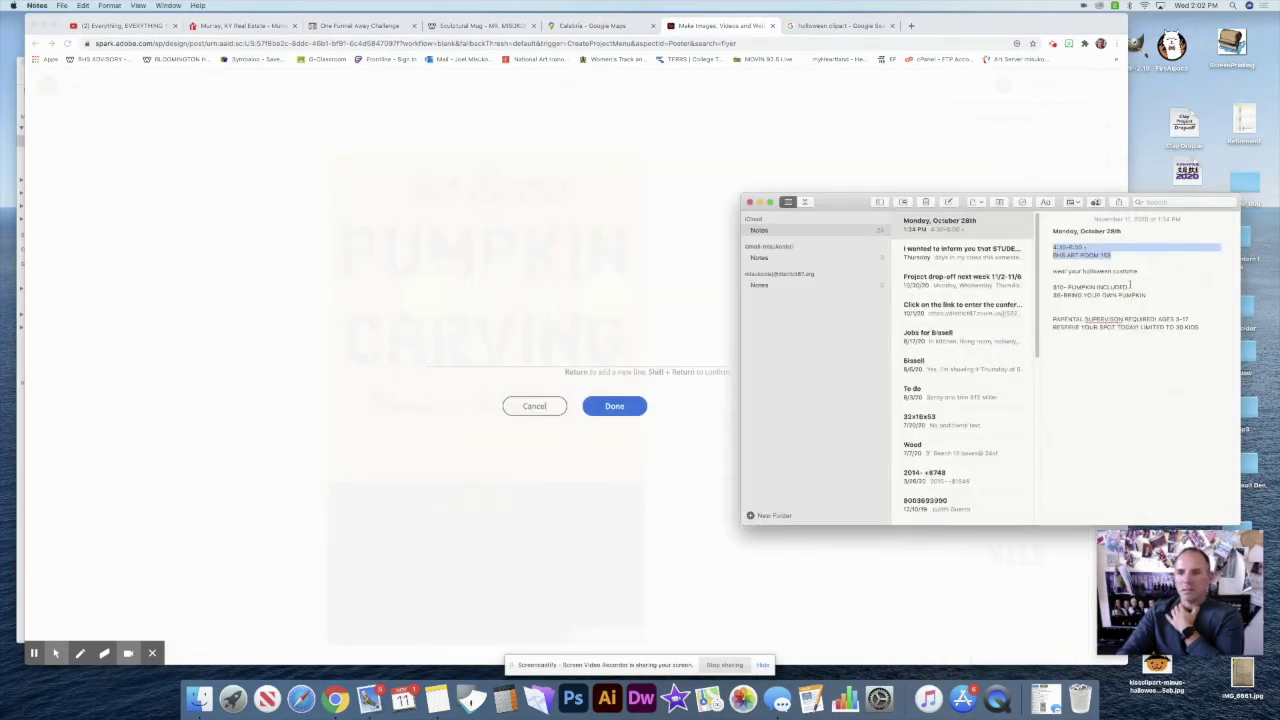
drag(1205, 328, 1040, 268)
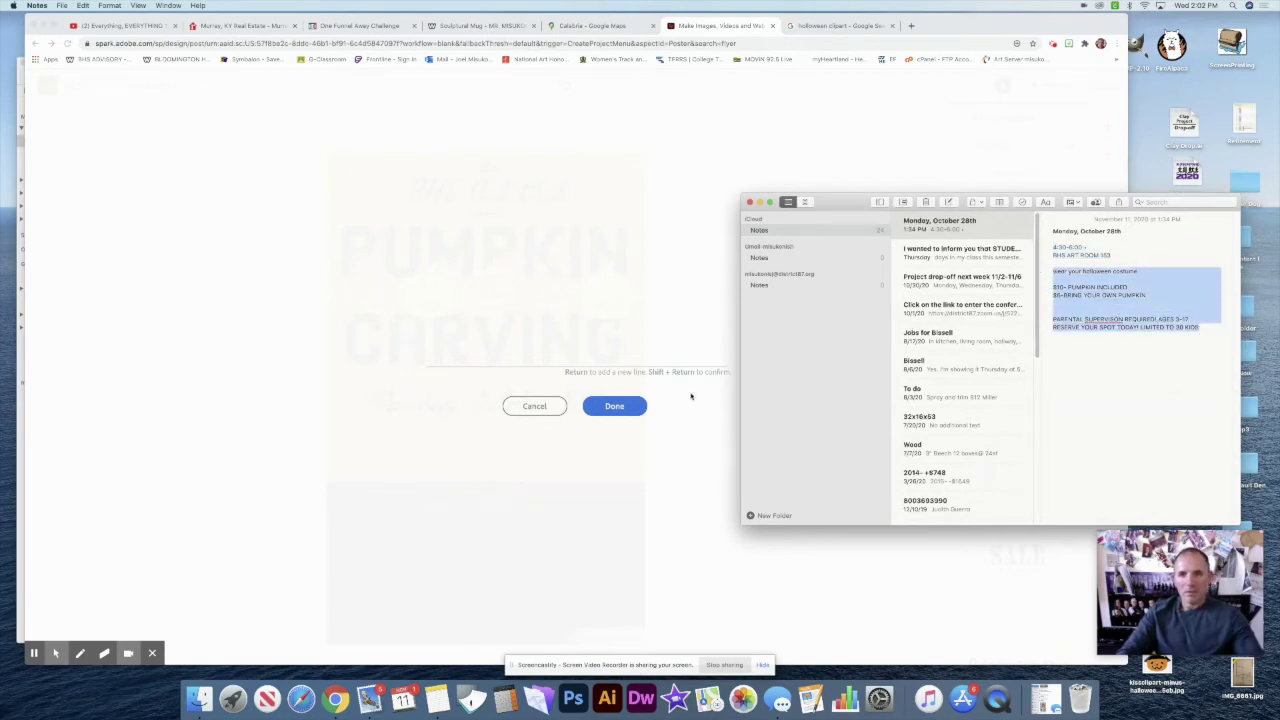
Paste the copied lines into the flyer's new text block, keeping only "wear your halloween costume", "$10- PUMPKIN INCLUDED" and "$6-BRING YOUR OWN PUMPKIN"
click(598, 365)
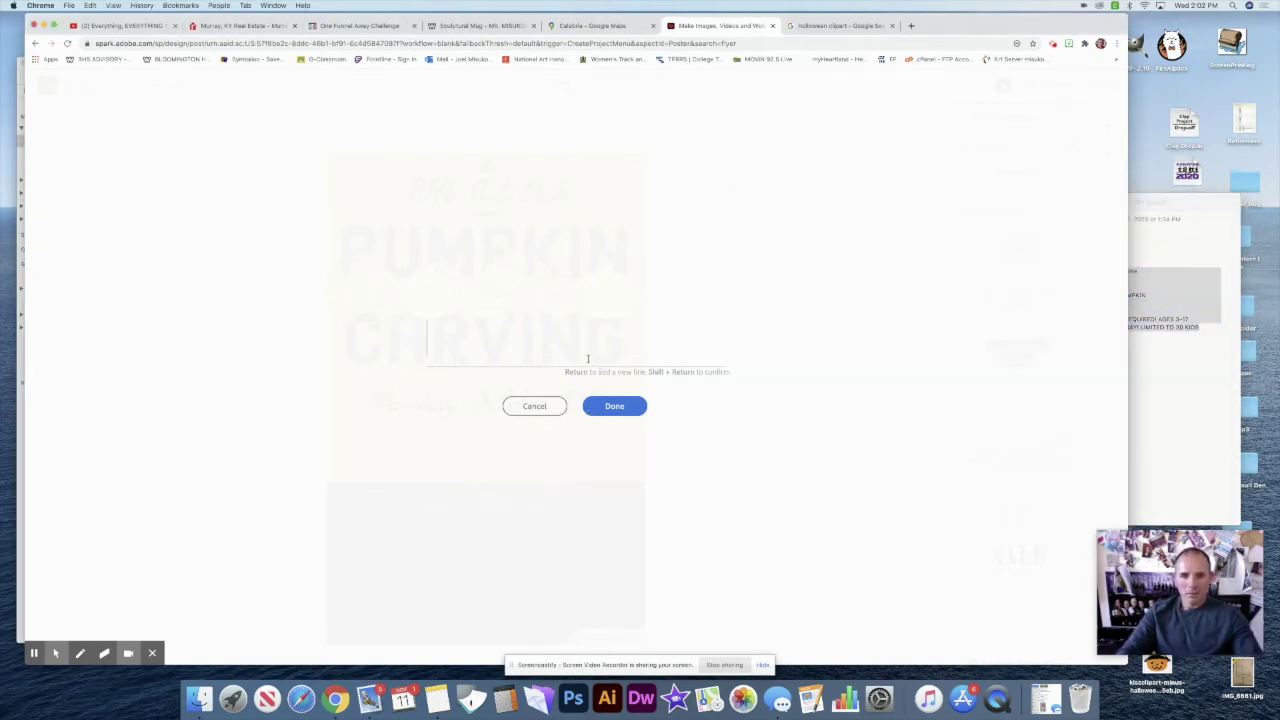
text(wear your halloween costume  $10- PUMPKIN INCLUDED $6-BRING YOUR OWN PUMPKIN   PARENTAL SUPERVISON REQUIRED! AGES 3-17 RESERVE YOUR SPOT TODAY! LIMITED TO 30 KIDS)
drag(491, 549, 424, 340)
key(BackSpace)
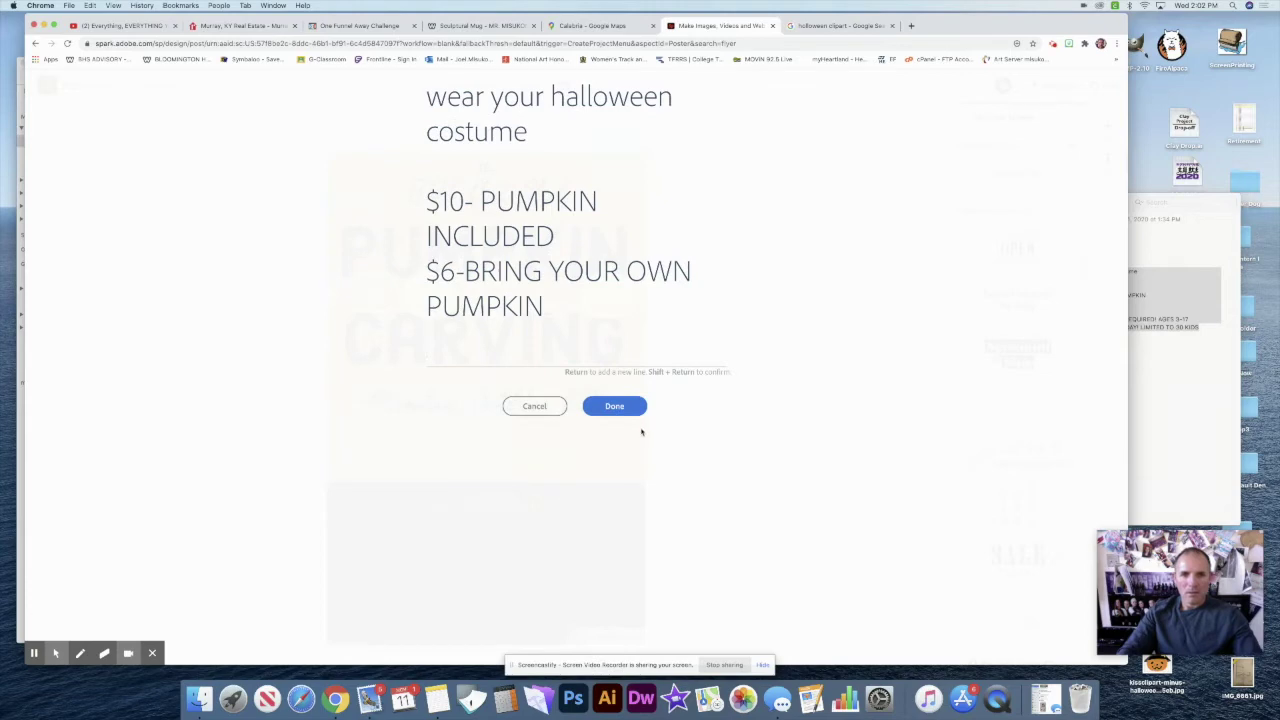
click(618, 406)
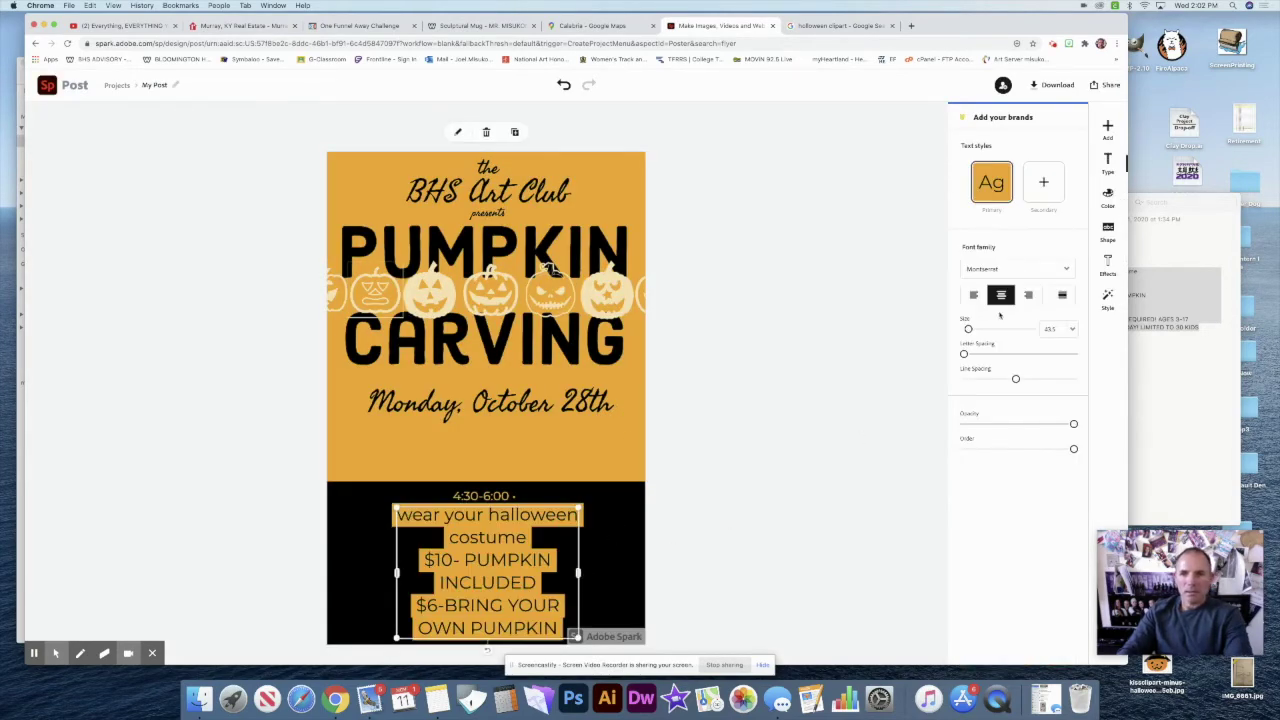
Swap the costume and price text's colors to orange on black, and widen it to three lines below the room text
click(1098, 202)
click(993, 273)
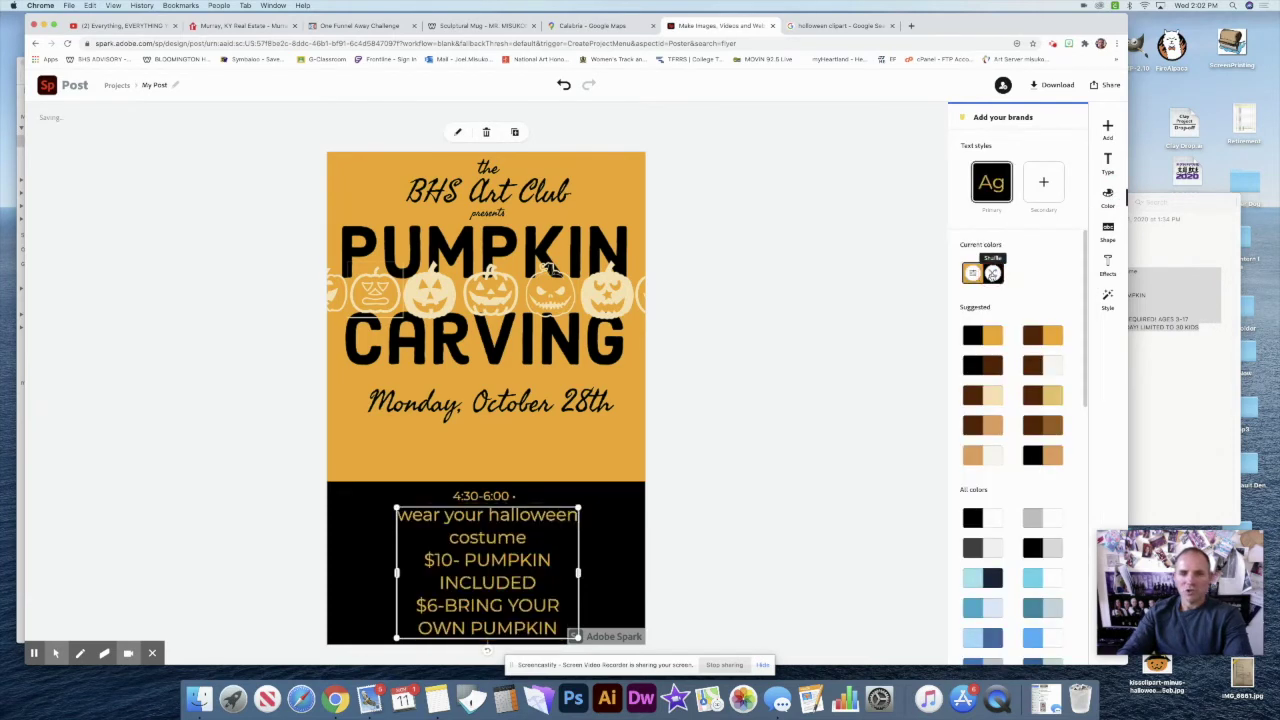
drag(578, 573, 689, 563)
click(533, 563)
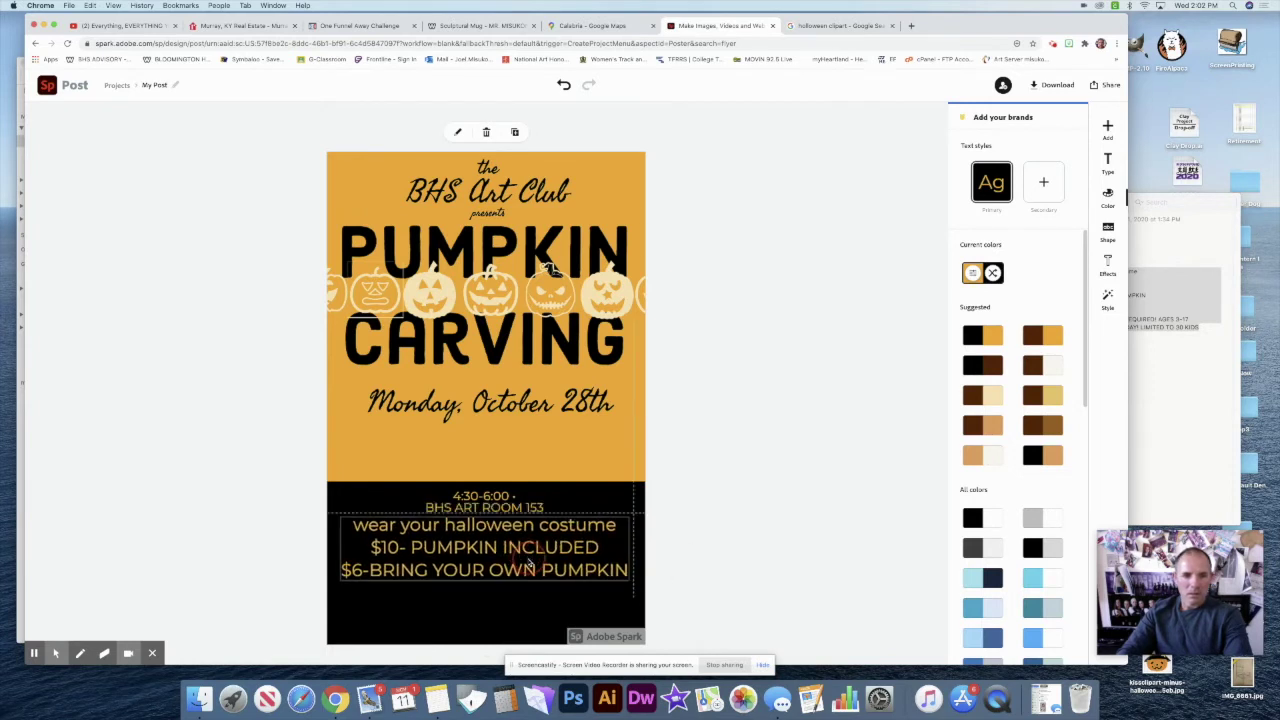
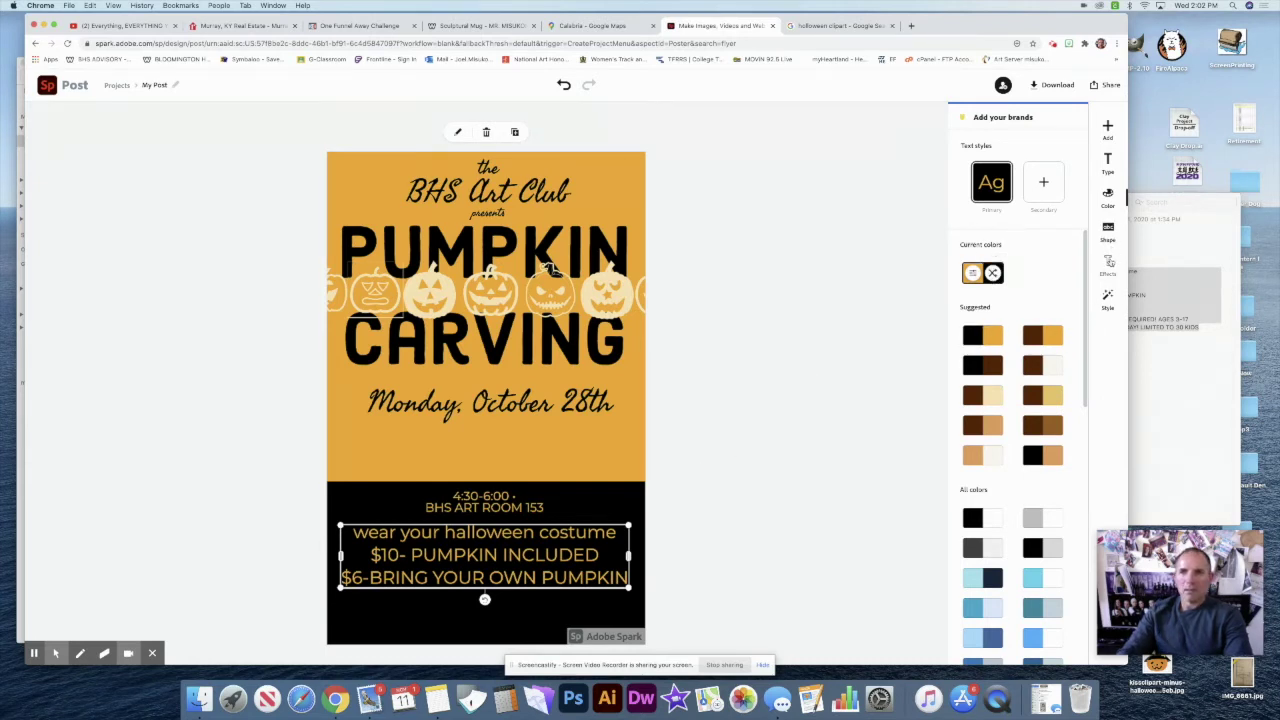
Set the costume and price text's size to 30 and deselect it
click(1107, 163)
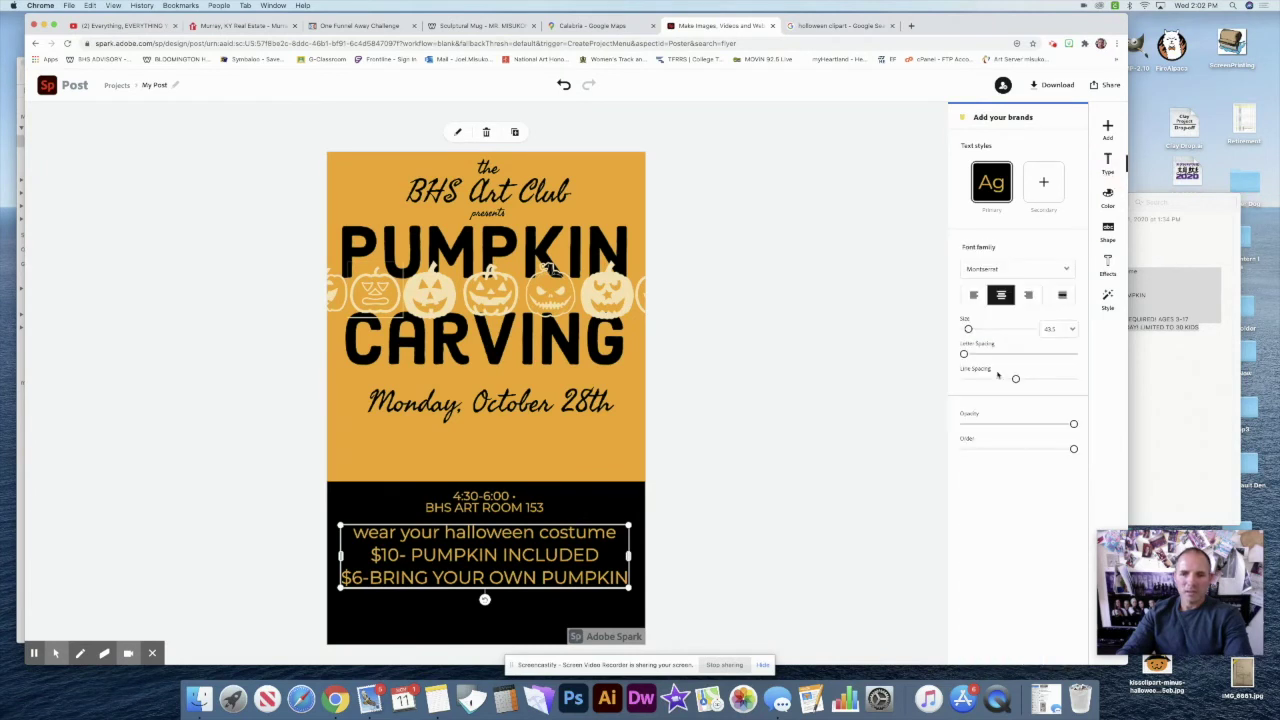
click(1075, 330)
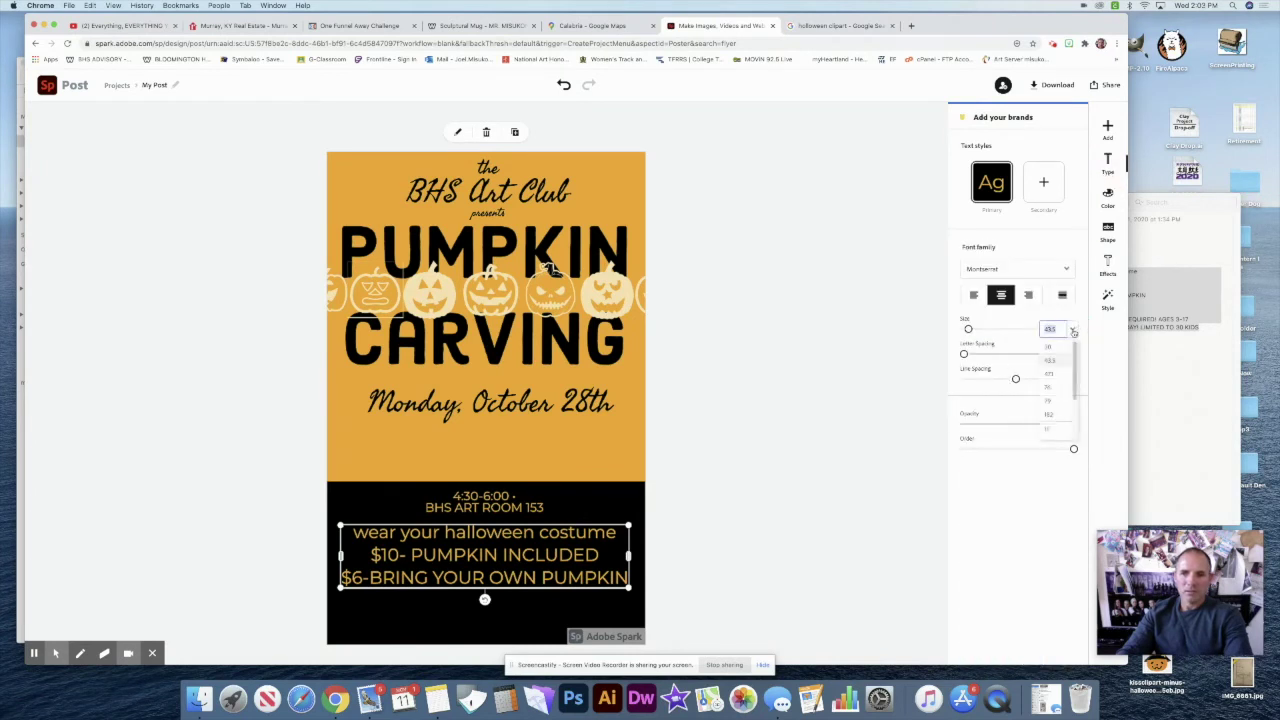
click(1062, 349)
click(855, 478)
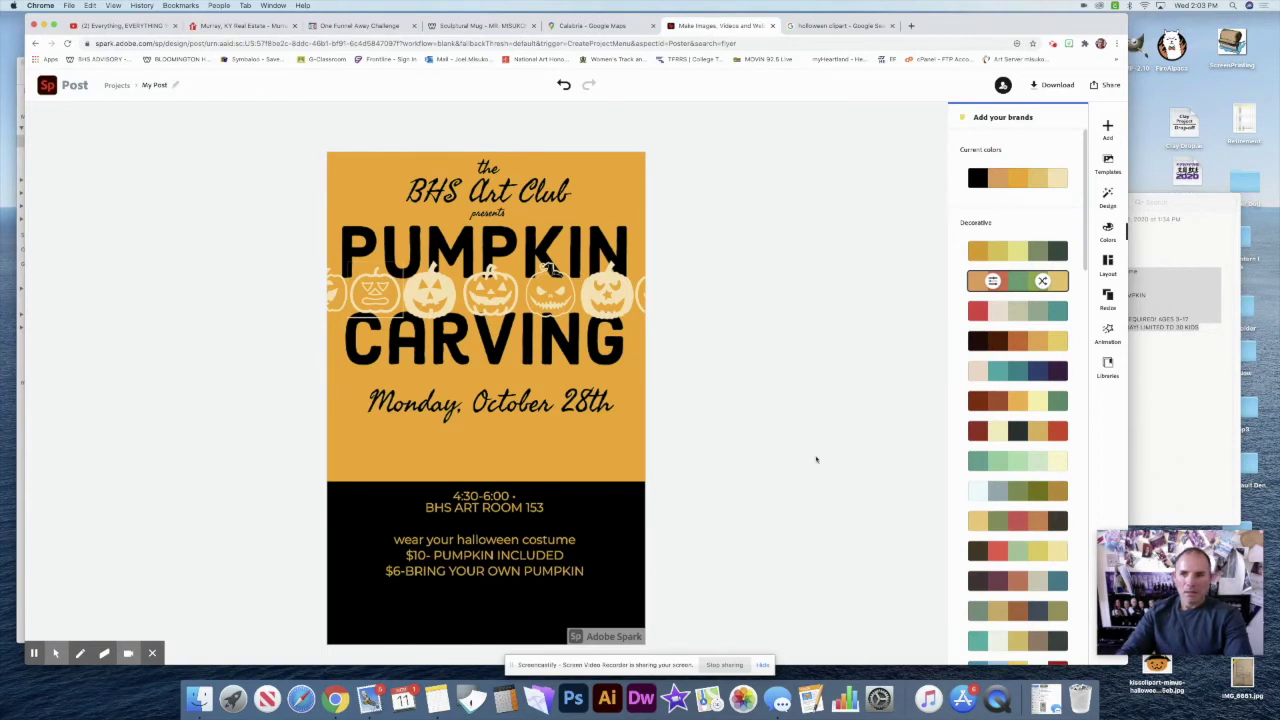
Add a text block reading "PARENTAL SUPERVISON REQUIRED! AGES 3-17 RESERVE YOUR SPOT TODAY! LIMITED TO 30 KIDS"
click(1107, 126)
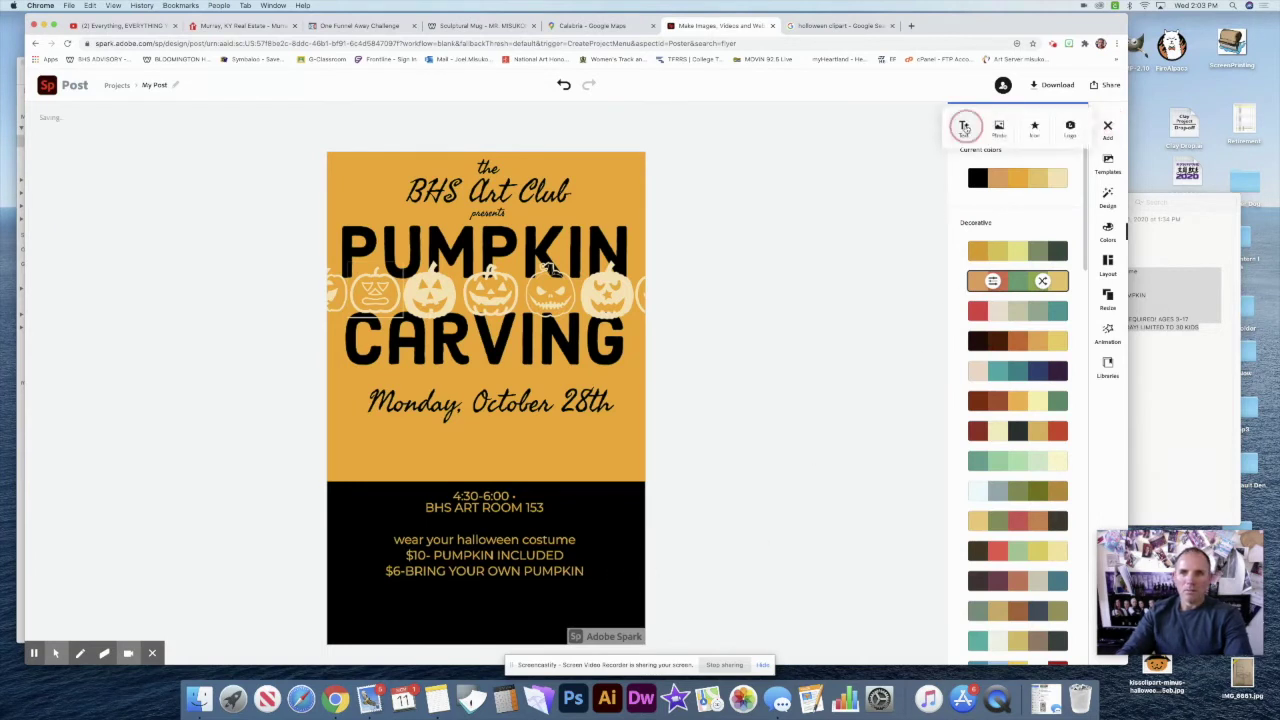
click(966, 126)
click(1017, 173)
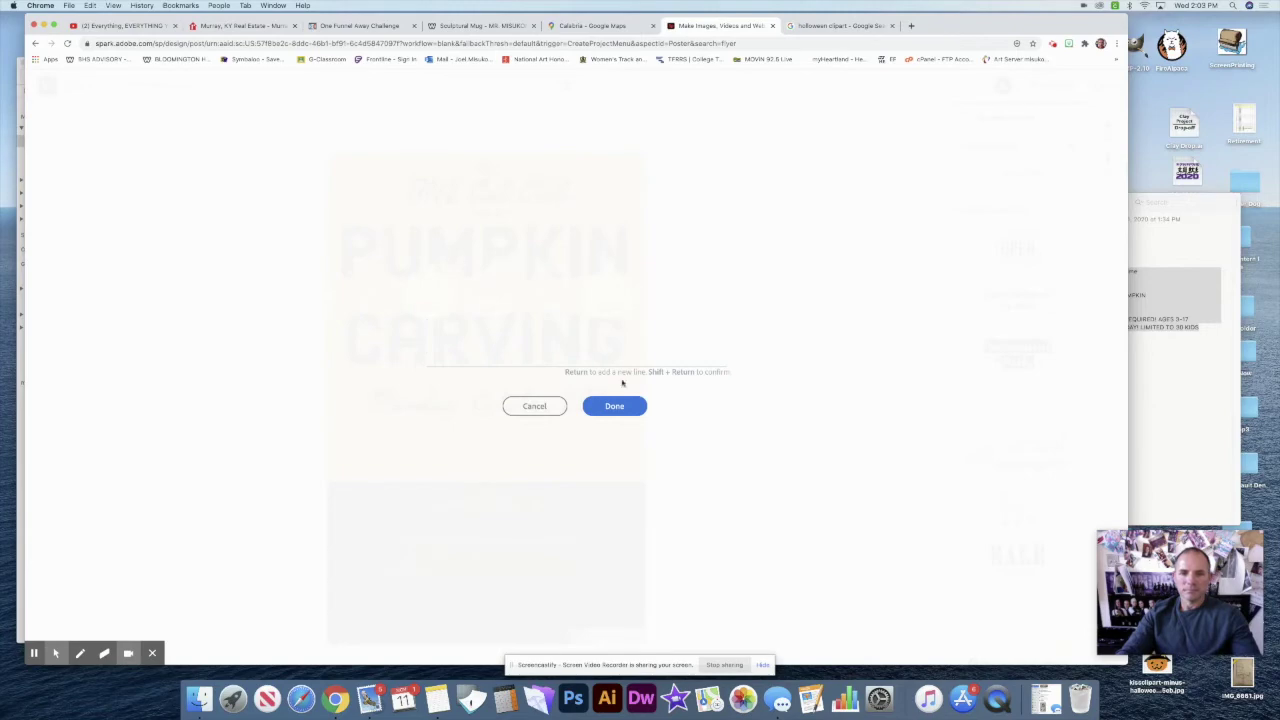
text(PARENTAL SUPERVISON REQUIRED! AGES 3-17 RESERVE YOUR SPOT TODAY! LIMITED TO 30 KIDS)
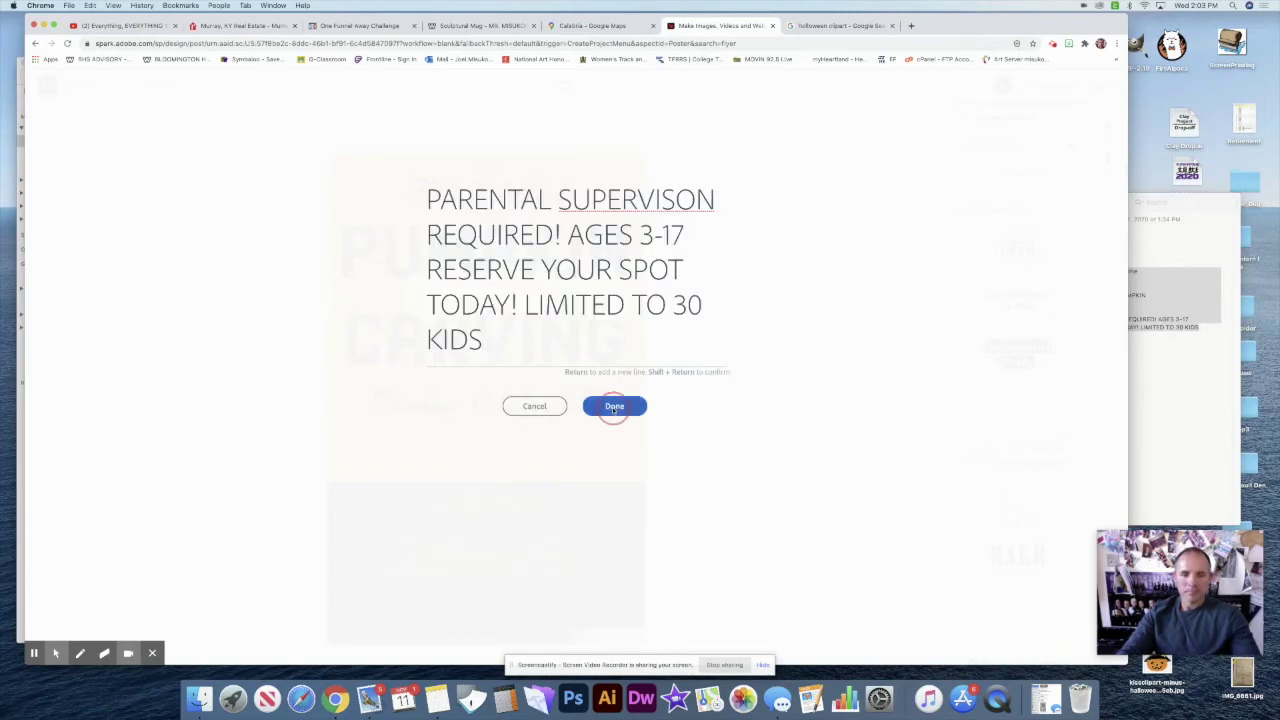
click(614, 406)
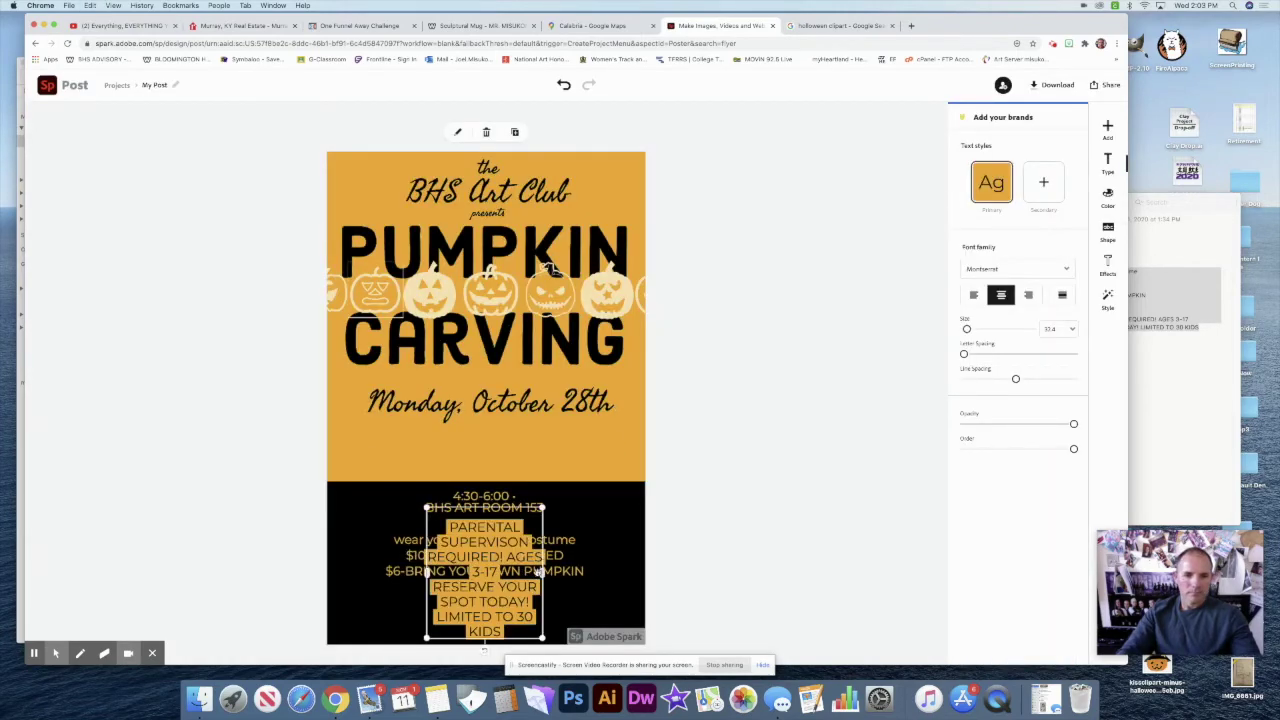
Widen the supervision text to nearly the flyer's full width below the price lines, and set its size to 30
drag(543, 572, 736, 536)
drag(636, 540, 541, 605)
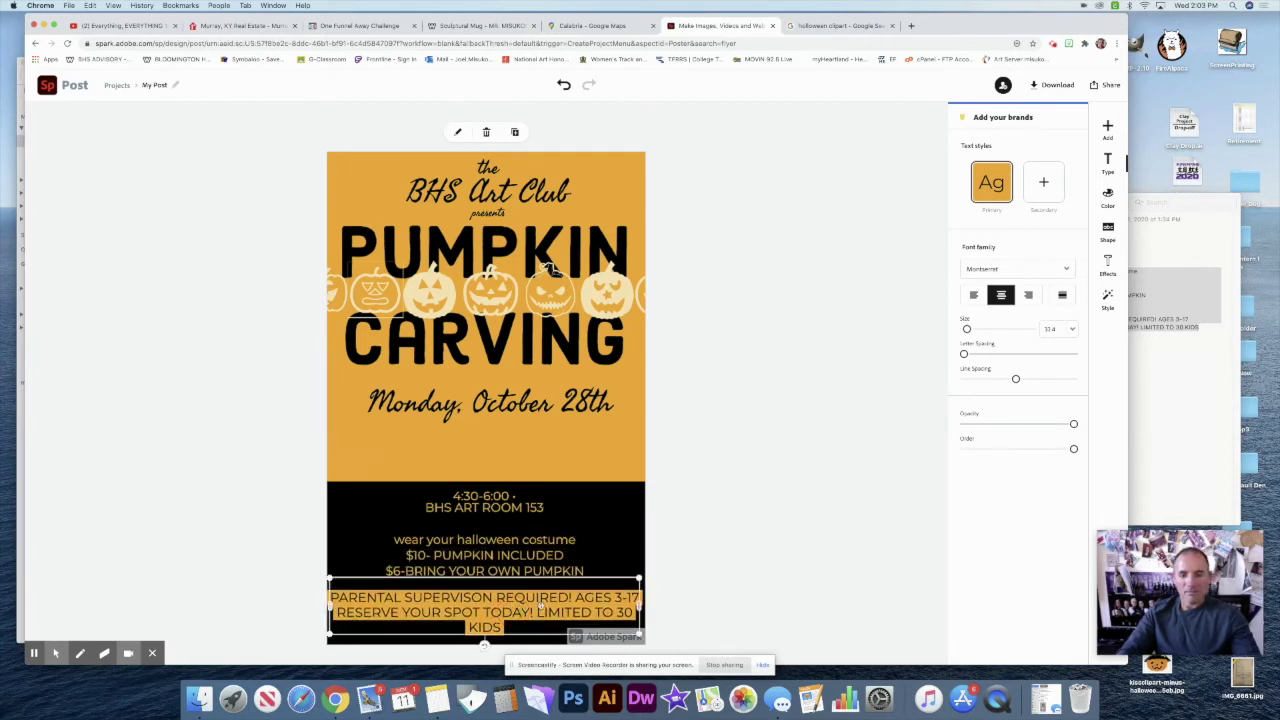
click(1073, 331)
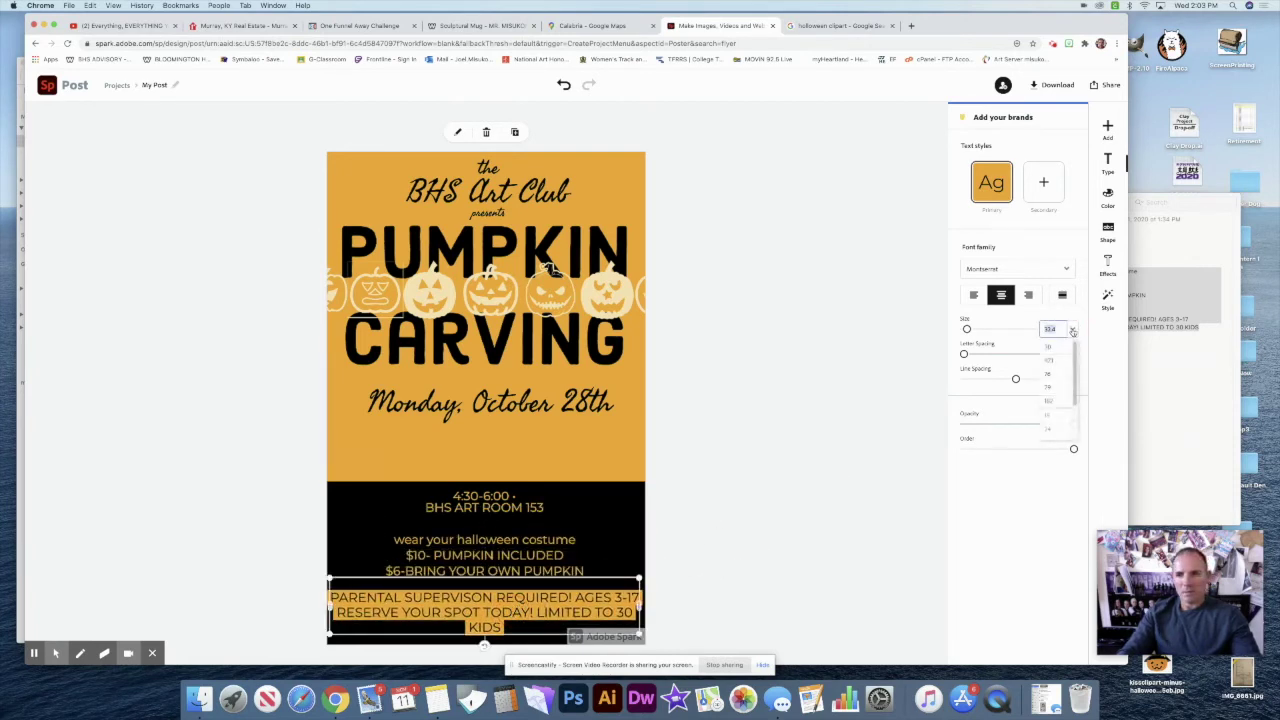
click(1063, 347)
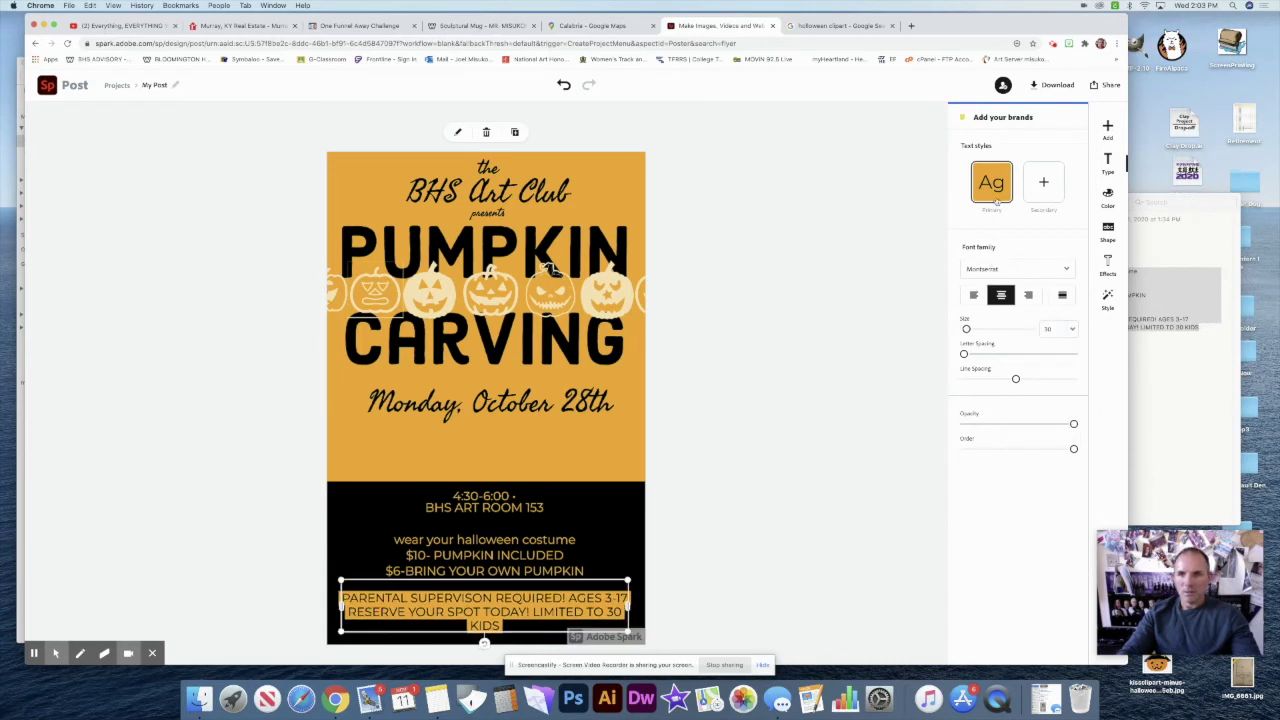
Swap the supervision text's colors to orange lettering on black
click(1108, 196)
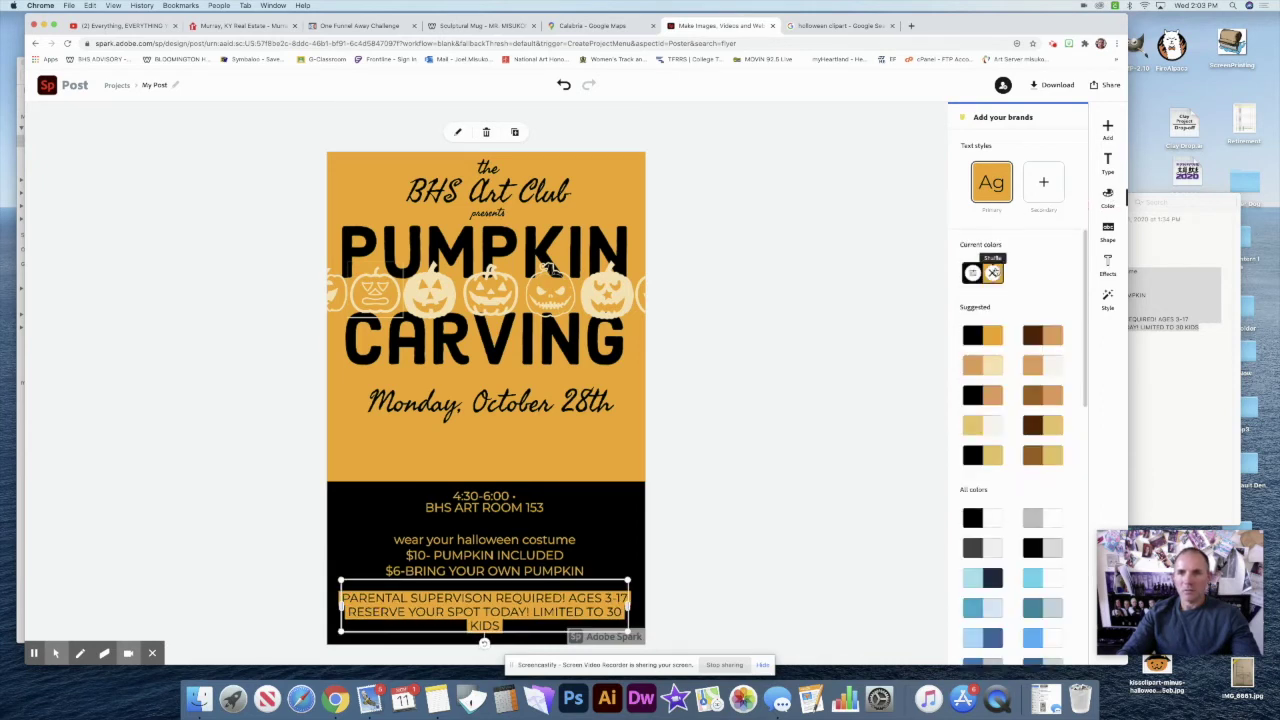
click(995, 270)
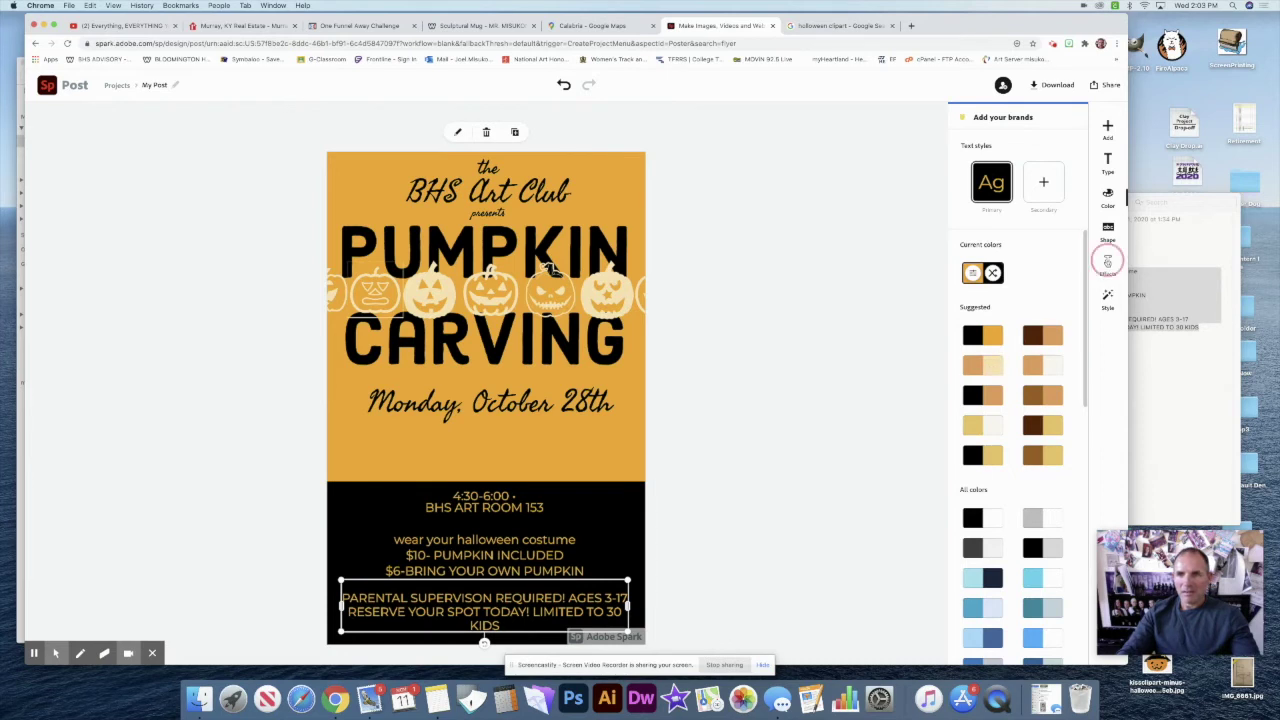
click(1108, 265)
Set the supervision text's size to 25, and fit it on two lines near the bottom of the black section
click(1108, 168)
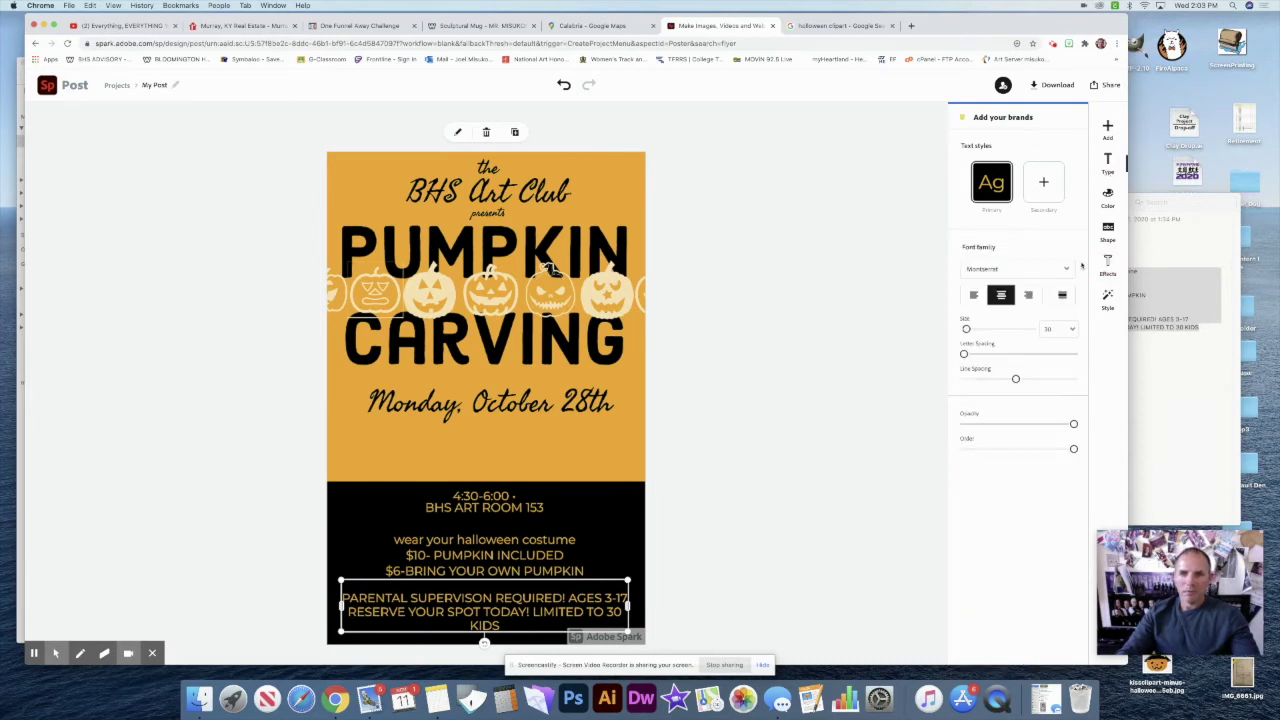
click(1074, 331)
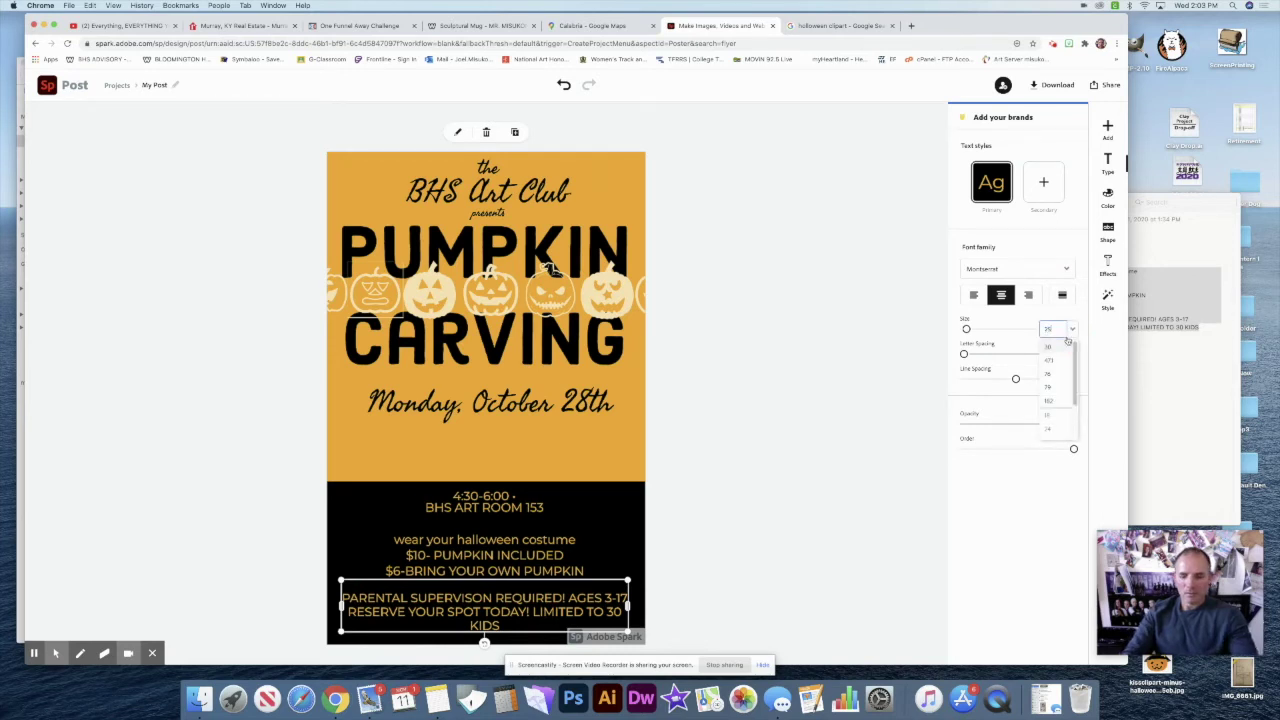
click(1068, 341)
click(743, 520)
click(603, 608)
drag(603, 608, 630, 605)
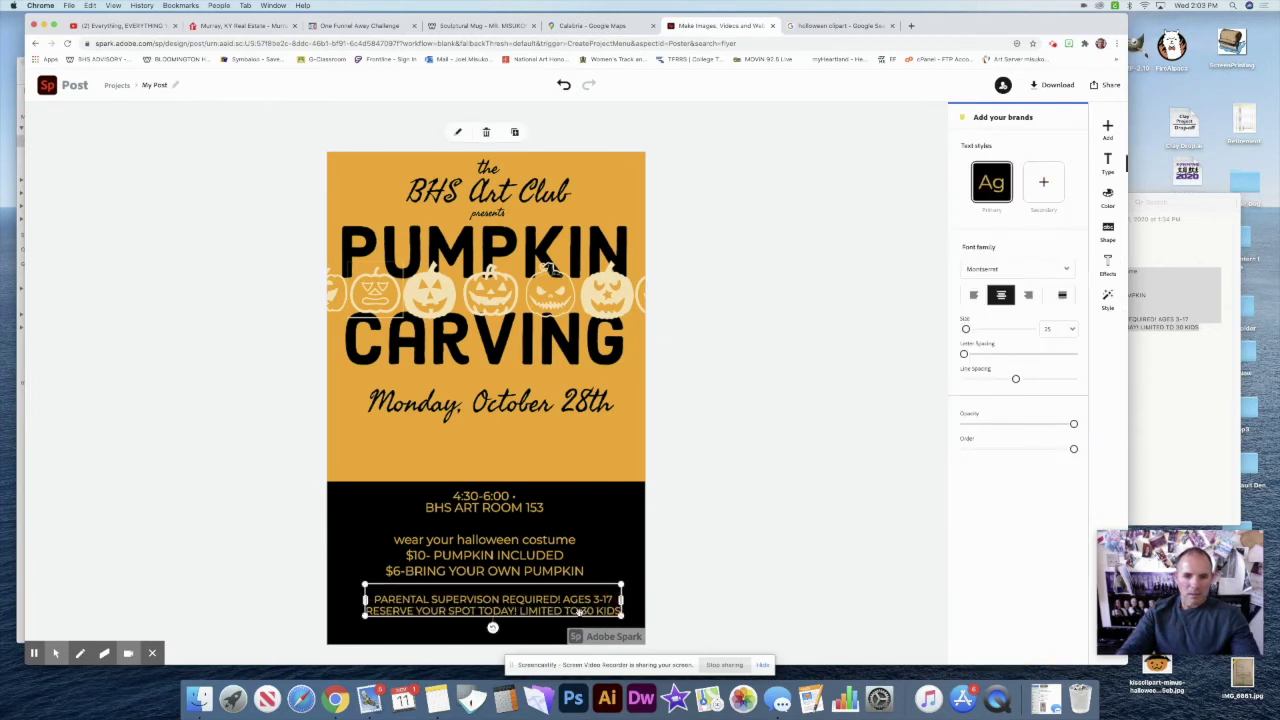
drag(518, 610, 497, 617)
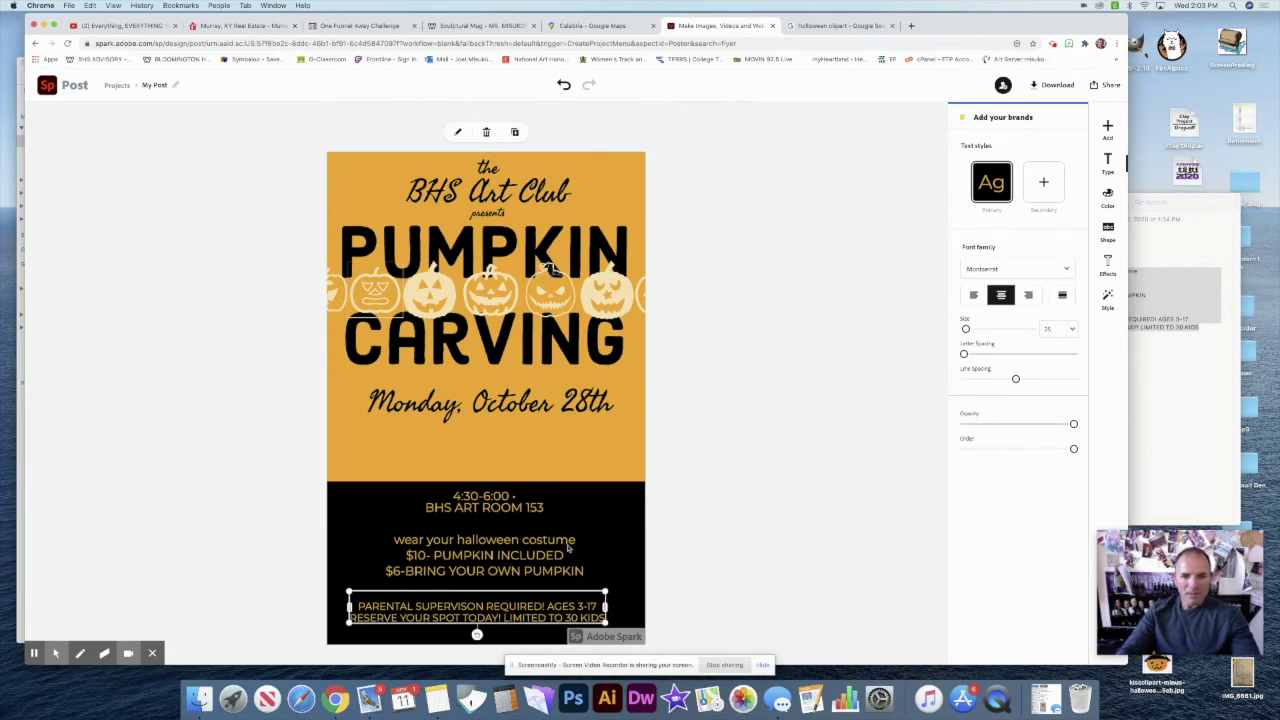
Upload the kissclipart-minus-halloween-clipart-pumpkin-carving image from the Desktop into the flyer
click(1107, 125)
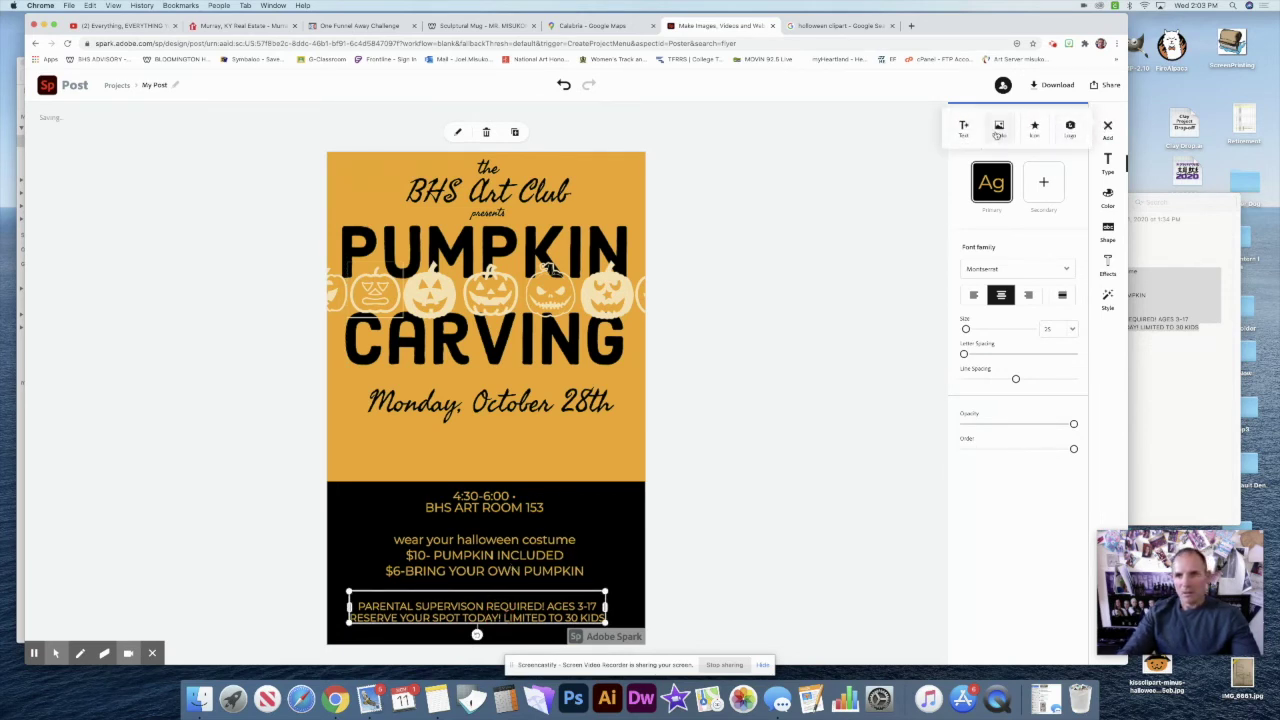
click(998, 130)
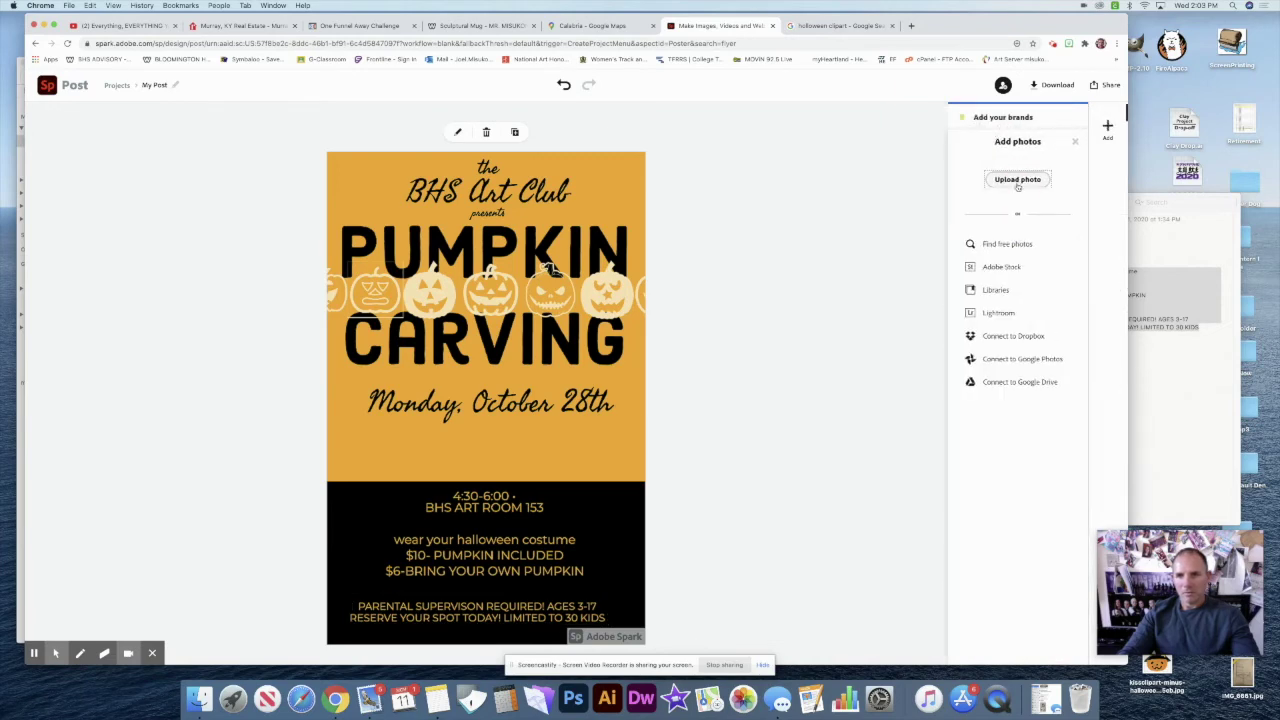
click(1017, 181)
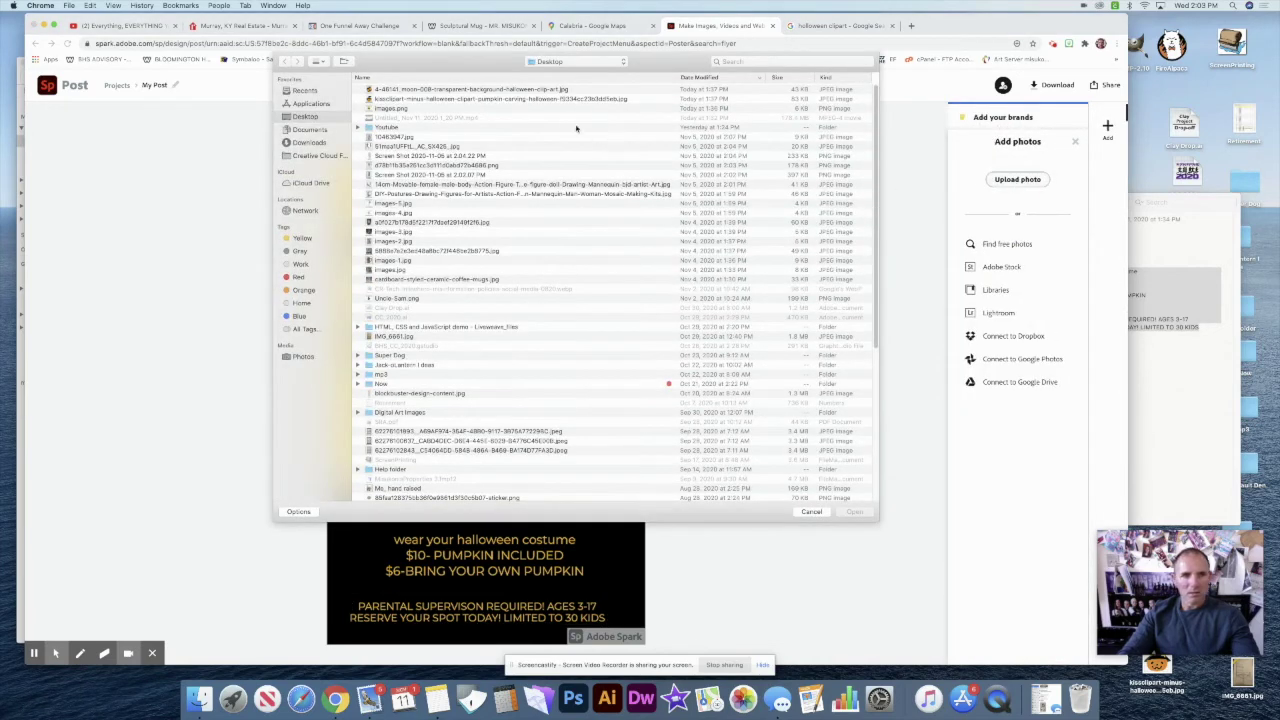
click(493, 100)
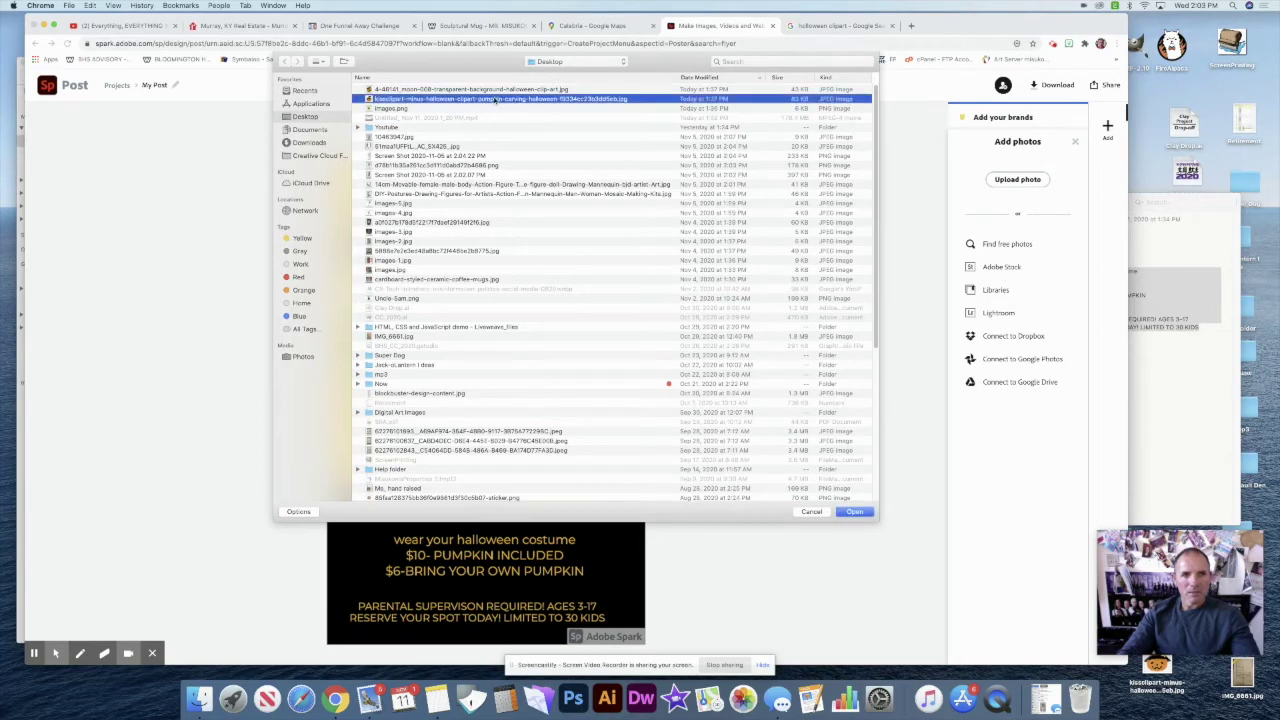
click(858, 512)
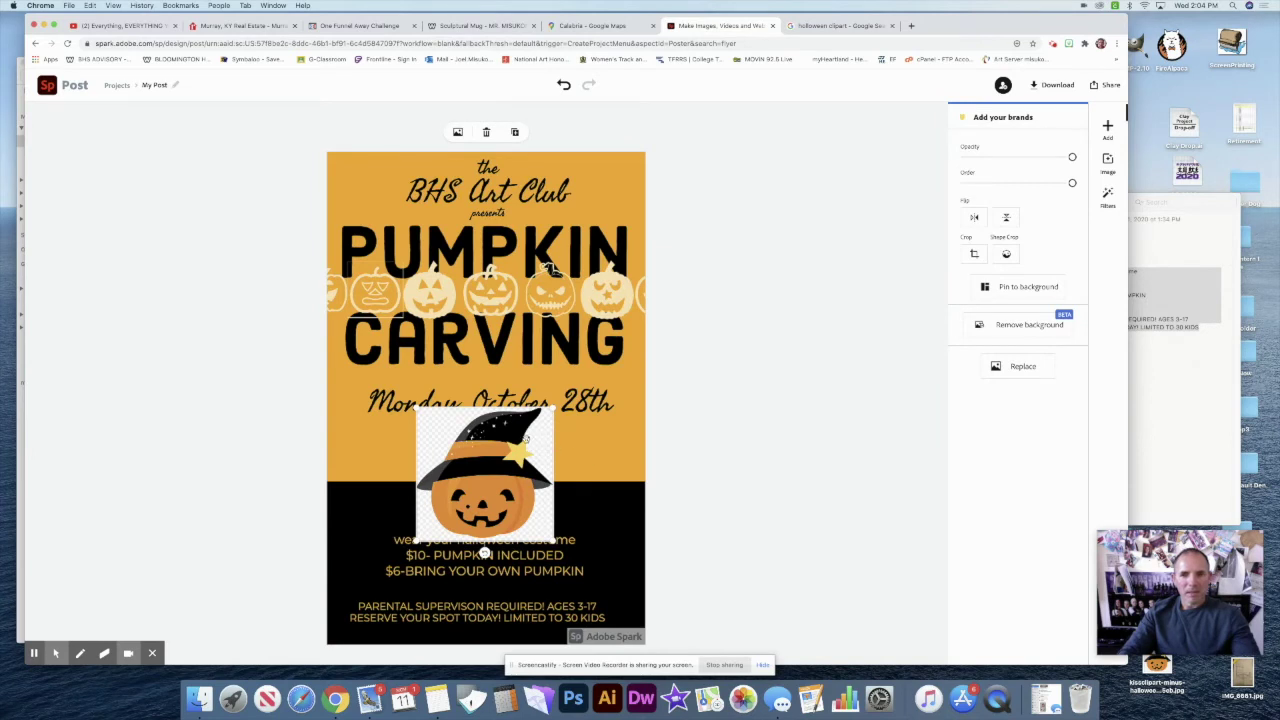
Remove the witch-hat pumpkin's background, then shrink it and place it near the flyer's right edge, overlapping the orange and black sections
click(1013, 327)
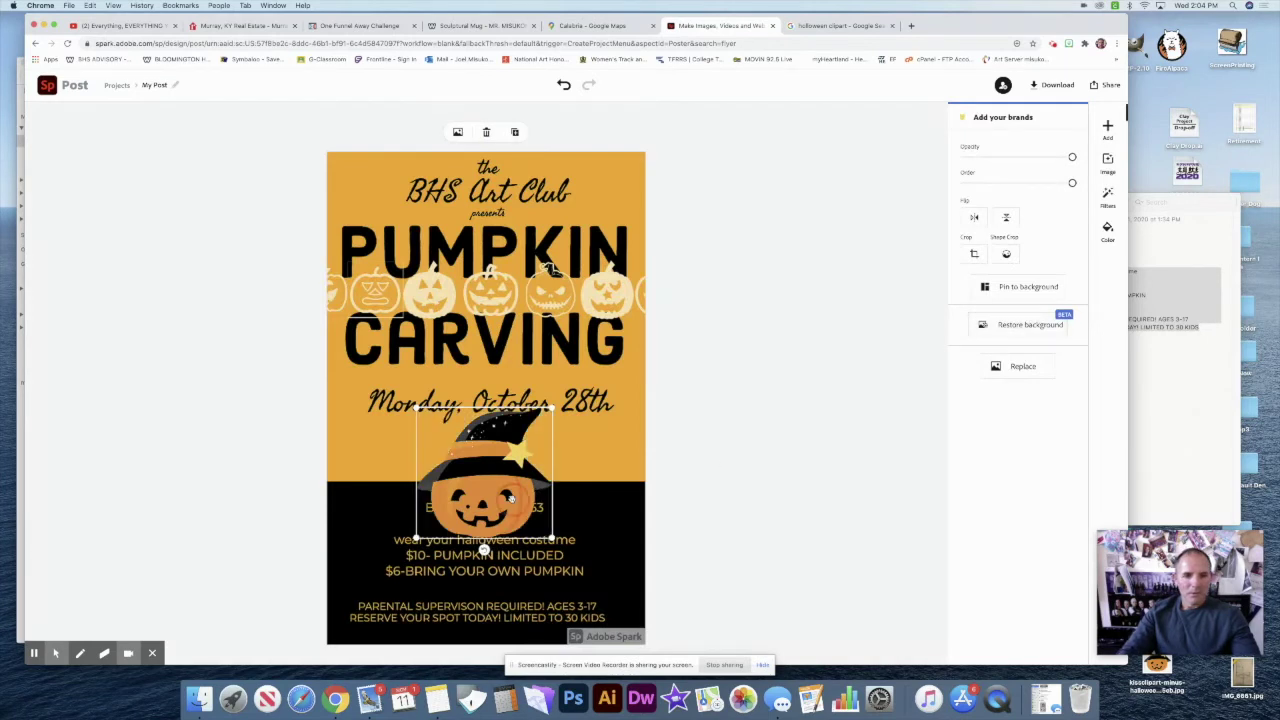
drag(510, 497, 585, 503)
drag(626, 544, 601, 497)
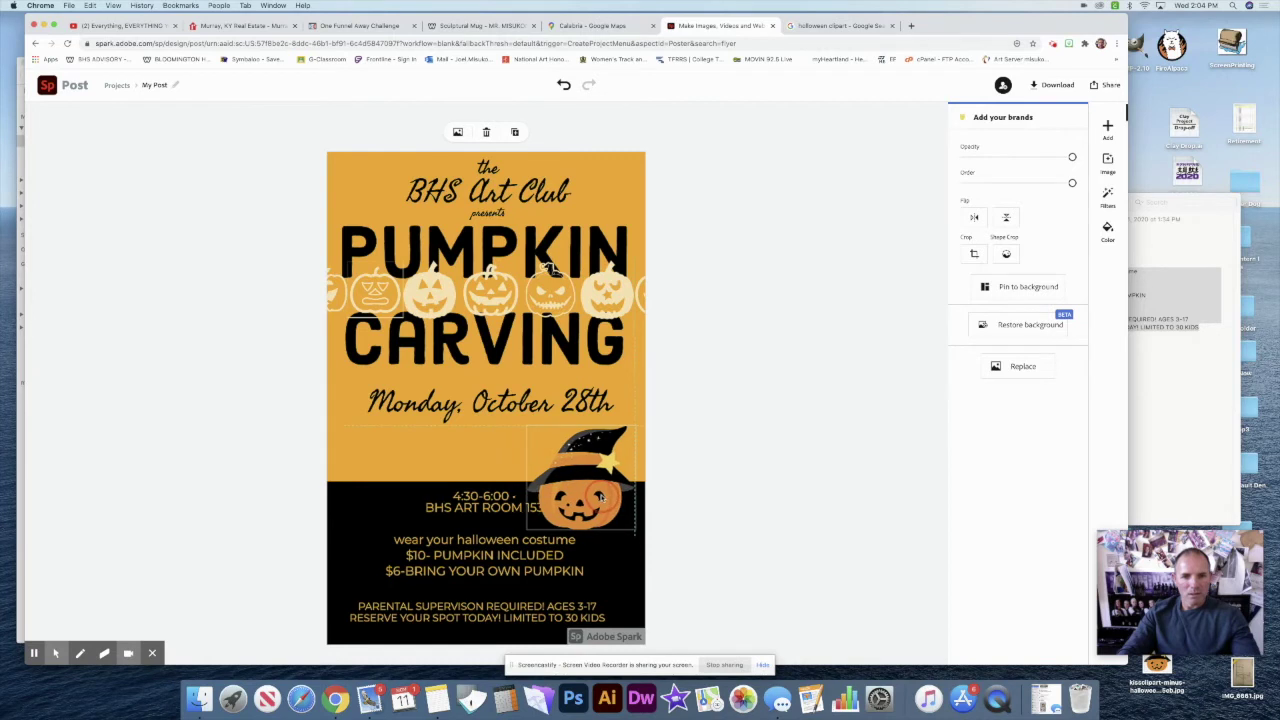
Move the time and room text and the costume and price text left, clear of the pumpkin and centered on each other
click(480, 505)
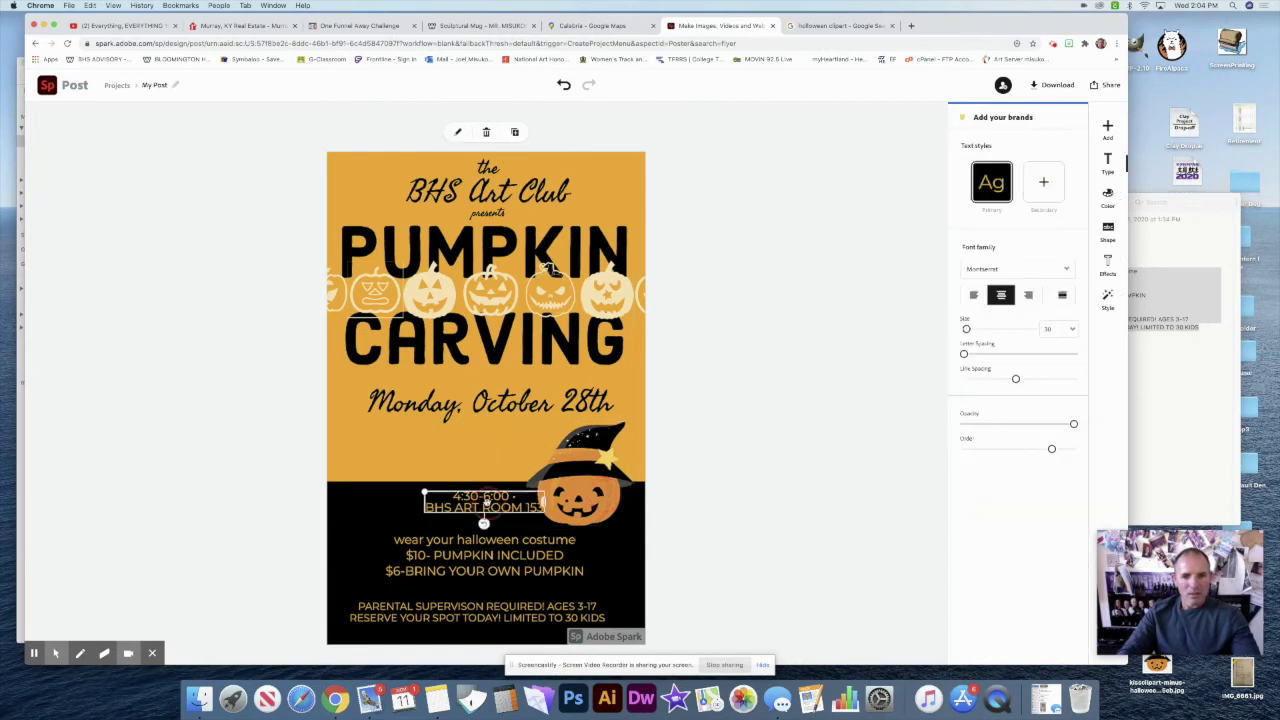
drag(449, 503, 442, 504)
drag(506, 548, 462, 505)
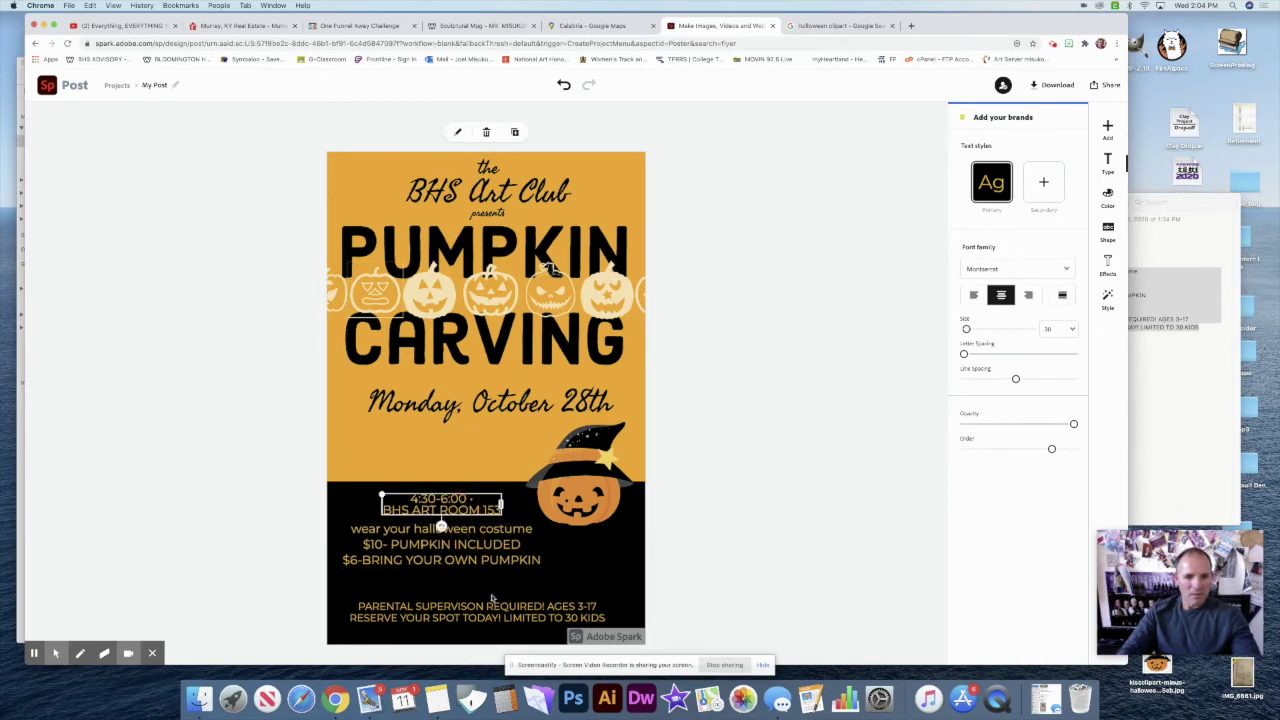
drag(470, 554, 471, 559)
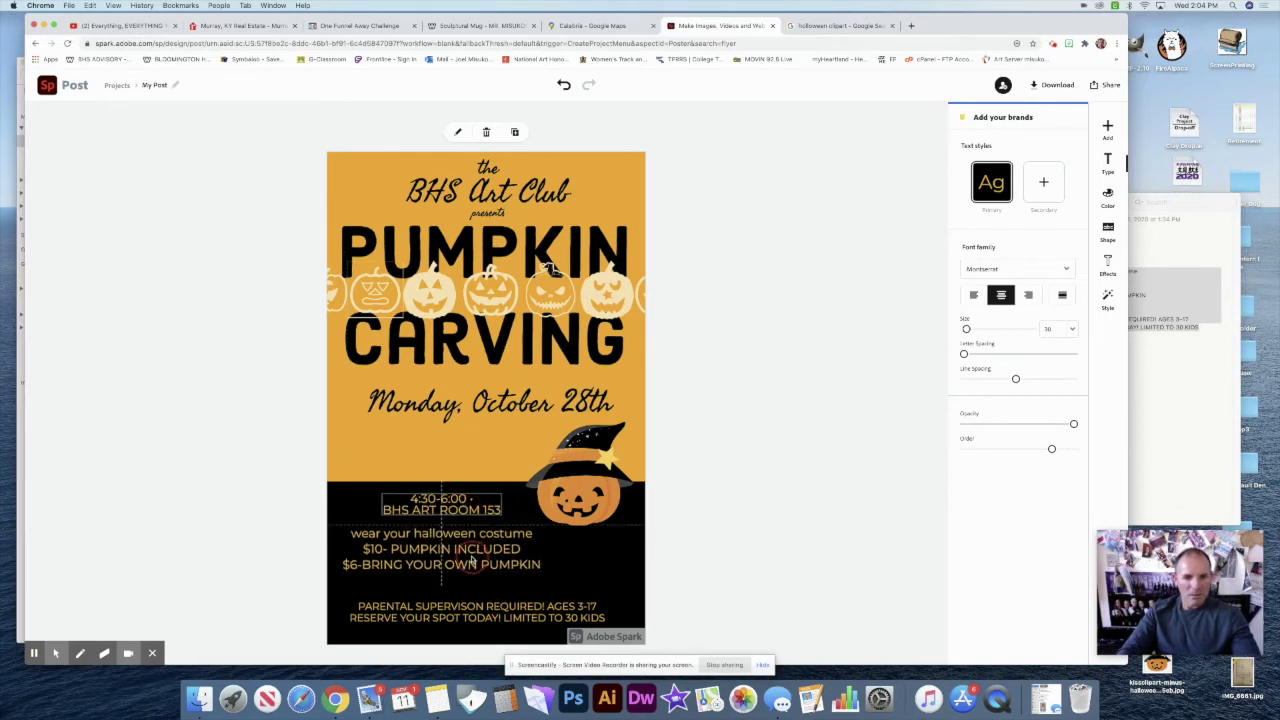
Enlarge the supervision text to size 30 and reposition its two lines within the black section
drag(531, 607, 530, 603)
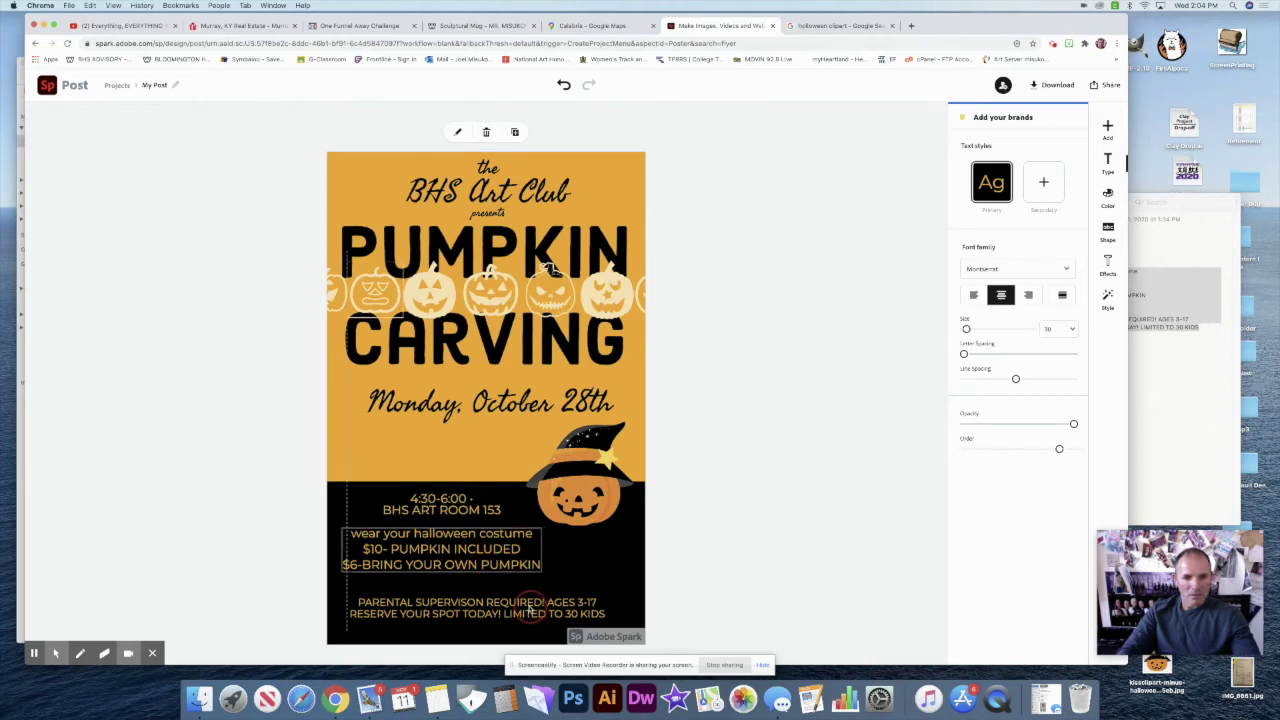
drag(612, 607, 597, 606)
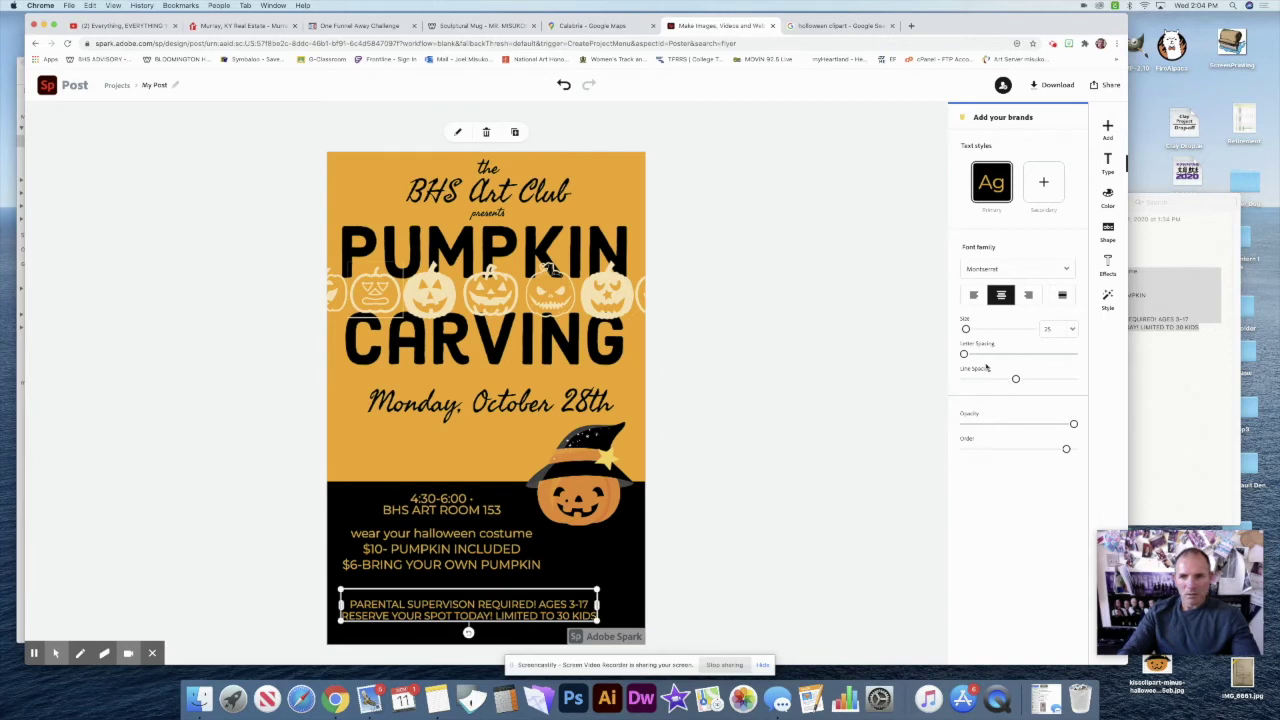
click(966, 330)
drag(966, 330, 966, 330)
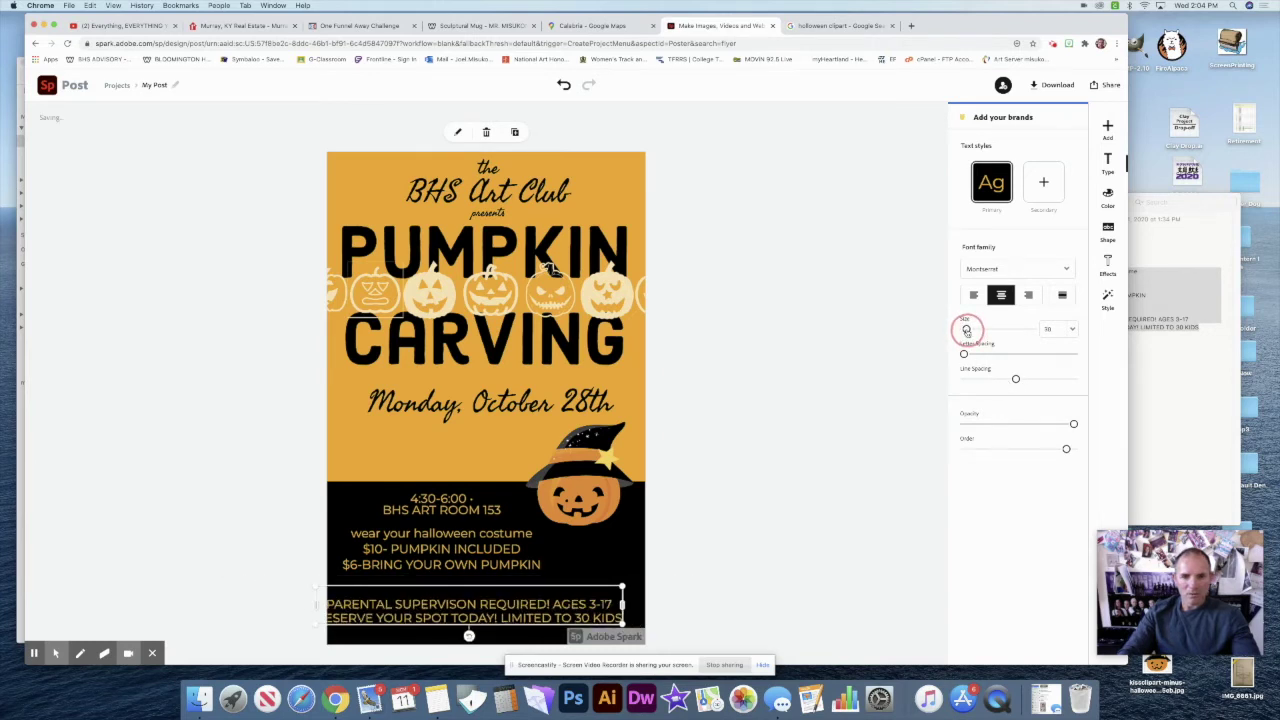
click(593, 600)
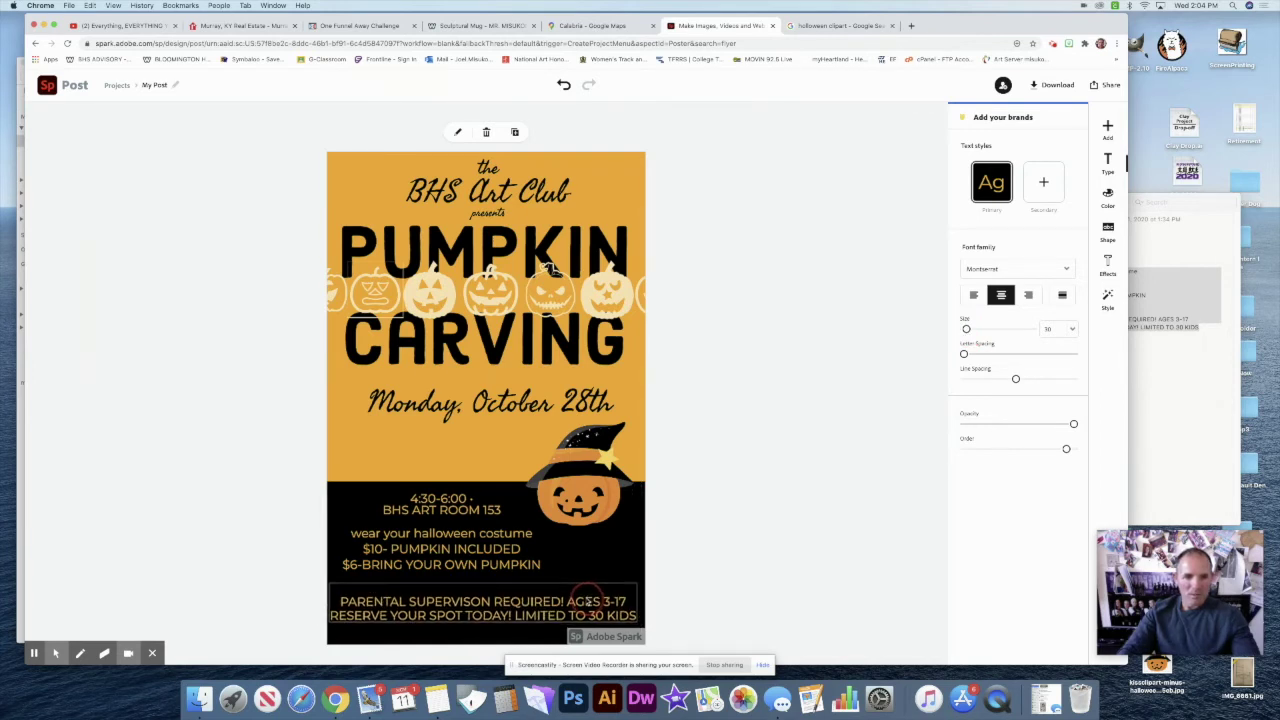
mouse_move(613, 640)
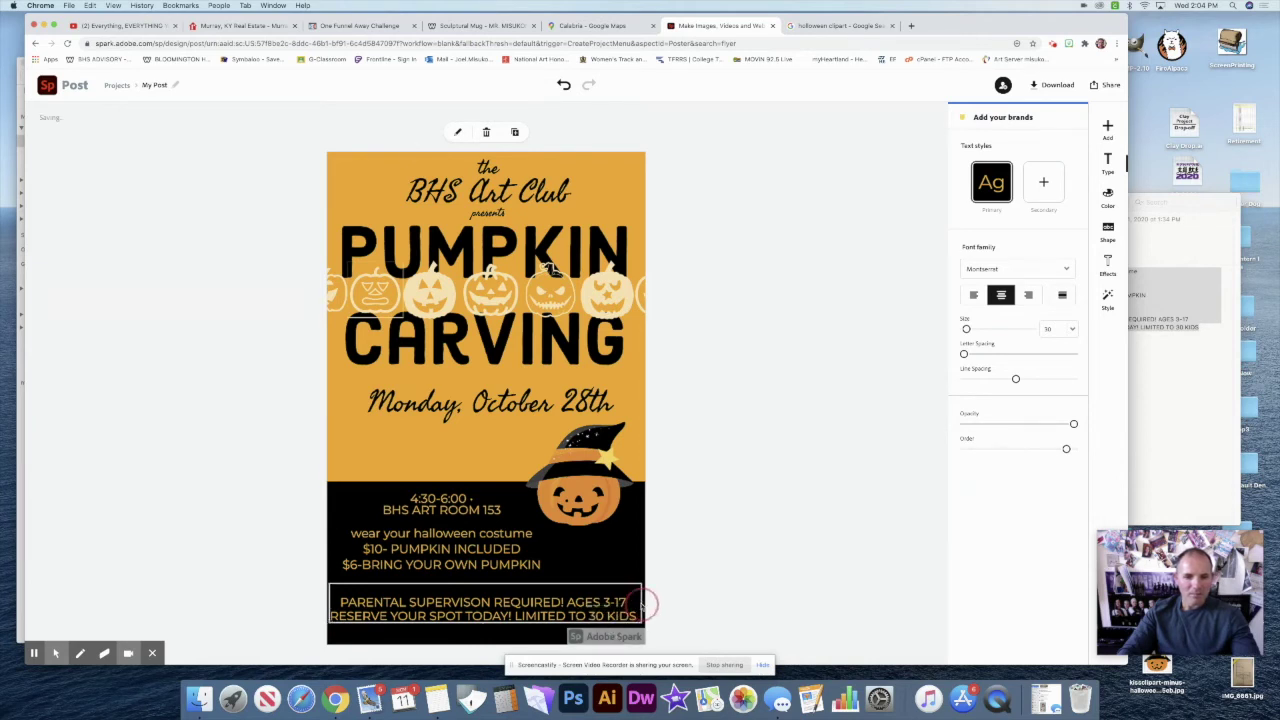
click(665, 597)
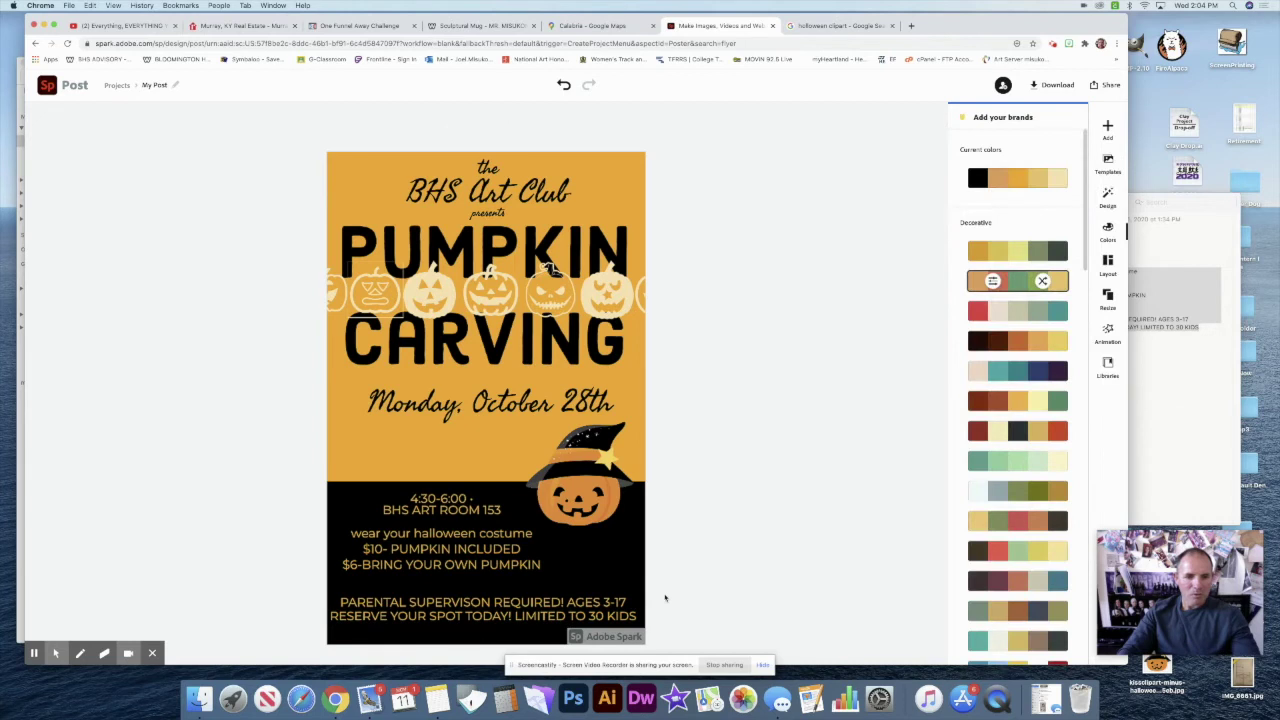
Nudge the supervision text slightly right to center it on the flyer
click(608, 607)
key(Right)
key(Right)
key(Right)
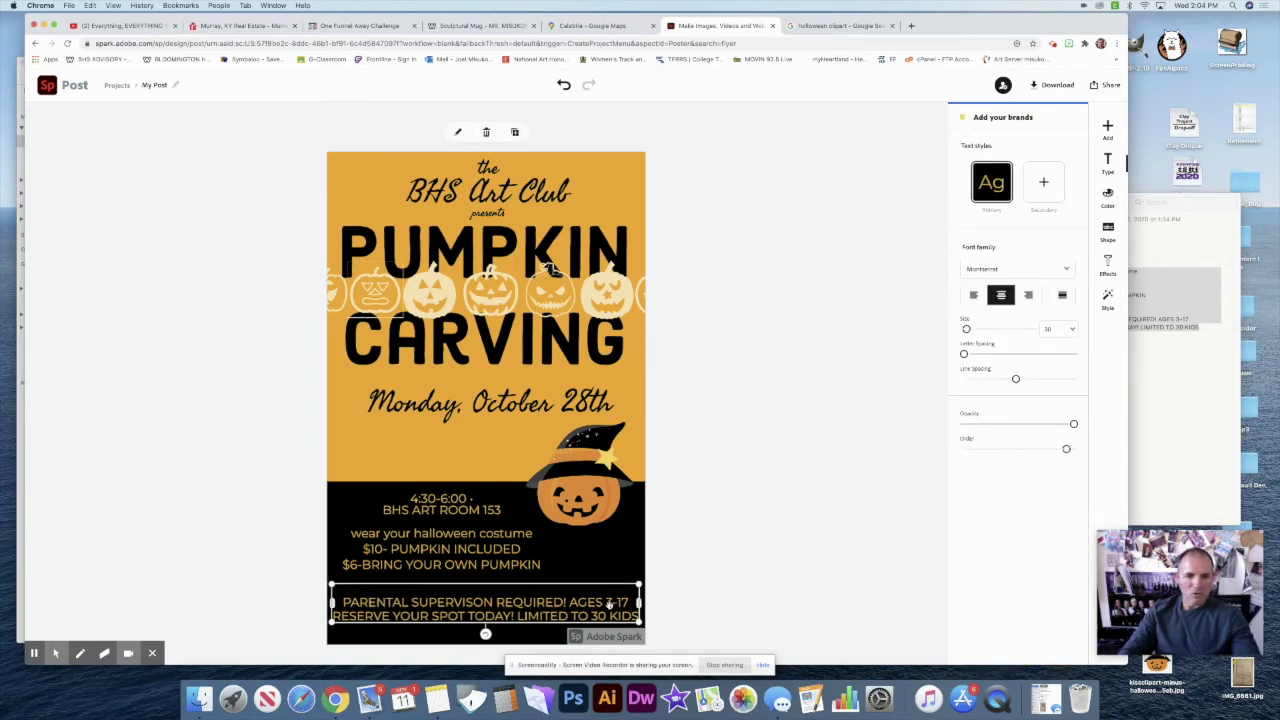
click(690, 598)
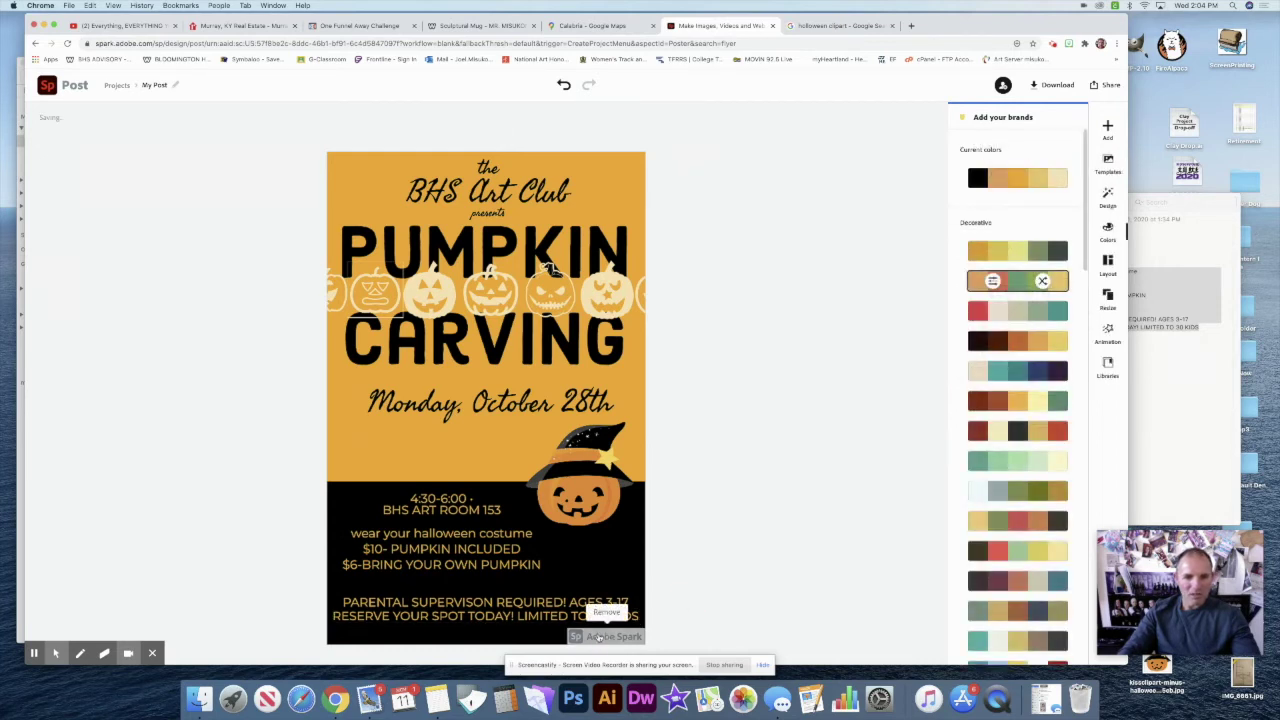
Cut the "wear your halloween costume" line out of the price text and move the remaining price lines down toward the supervision text
click(497, 550)
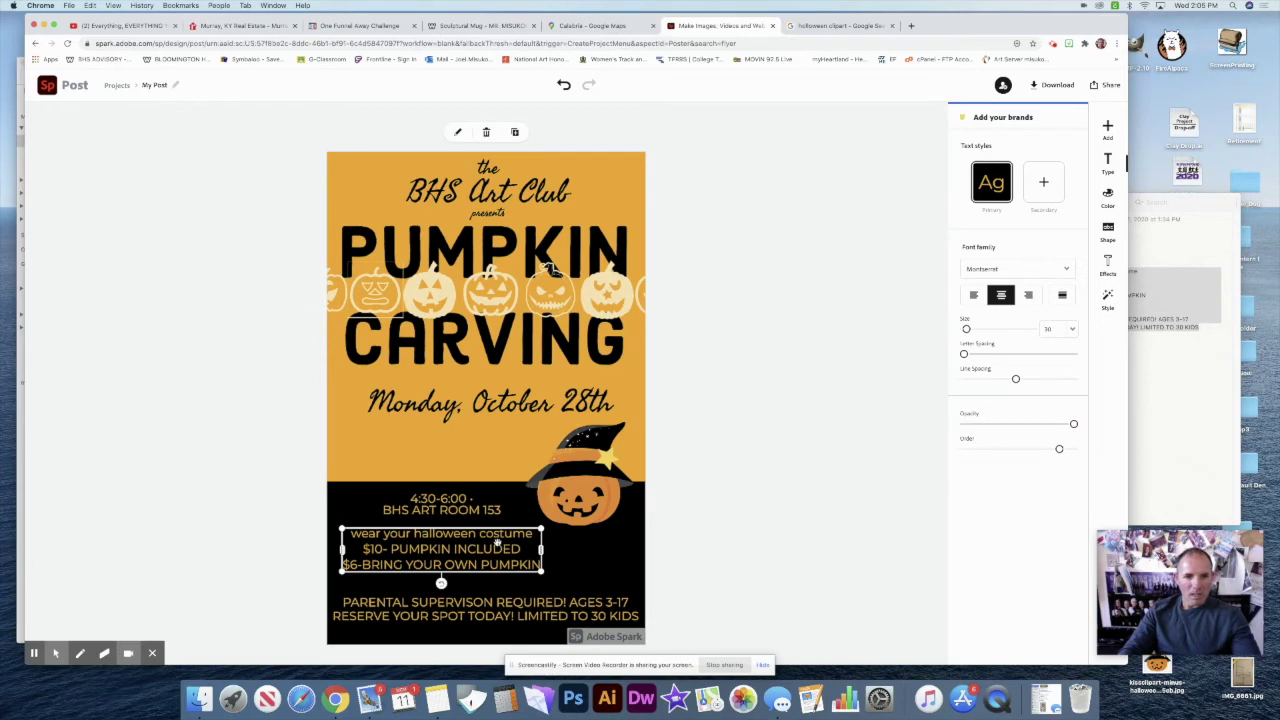
drag(494, 549, 493, 551)
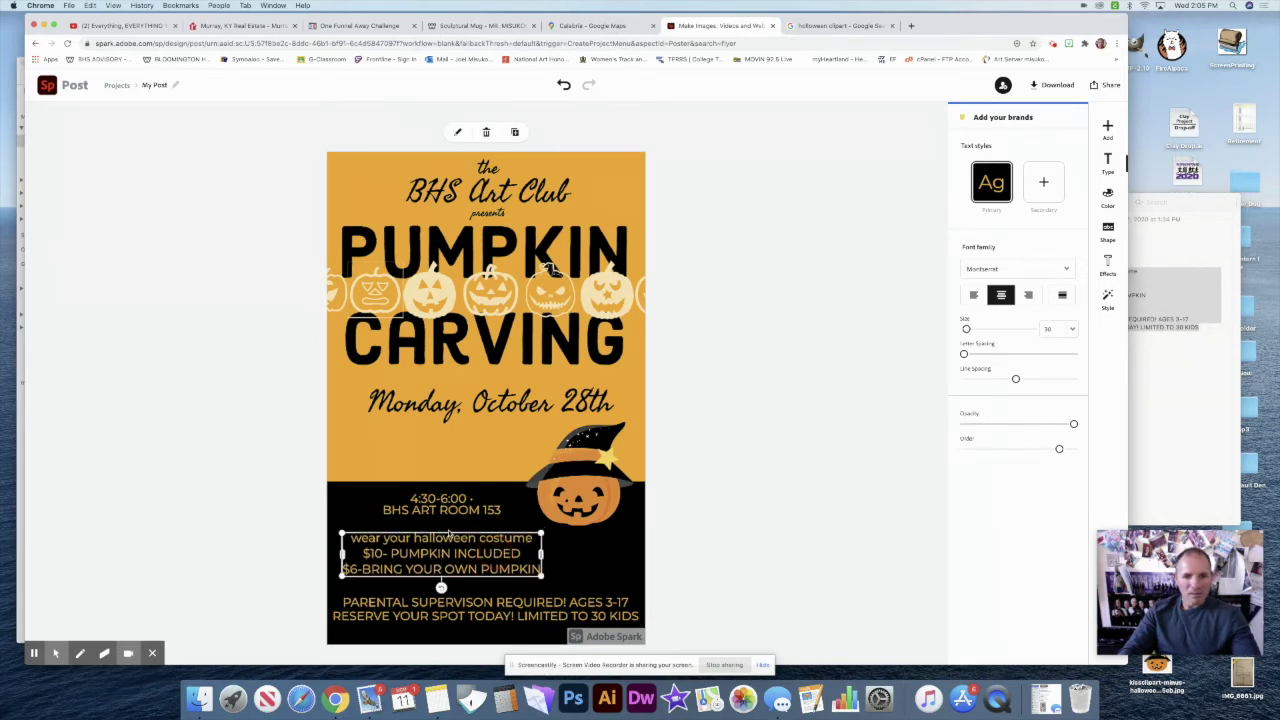
double_click(449, 538)
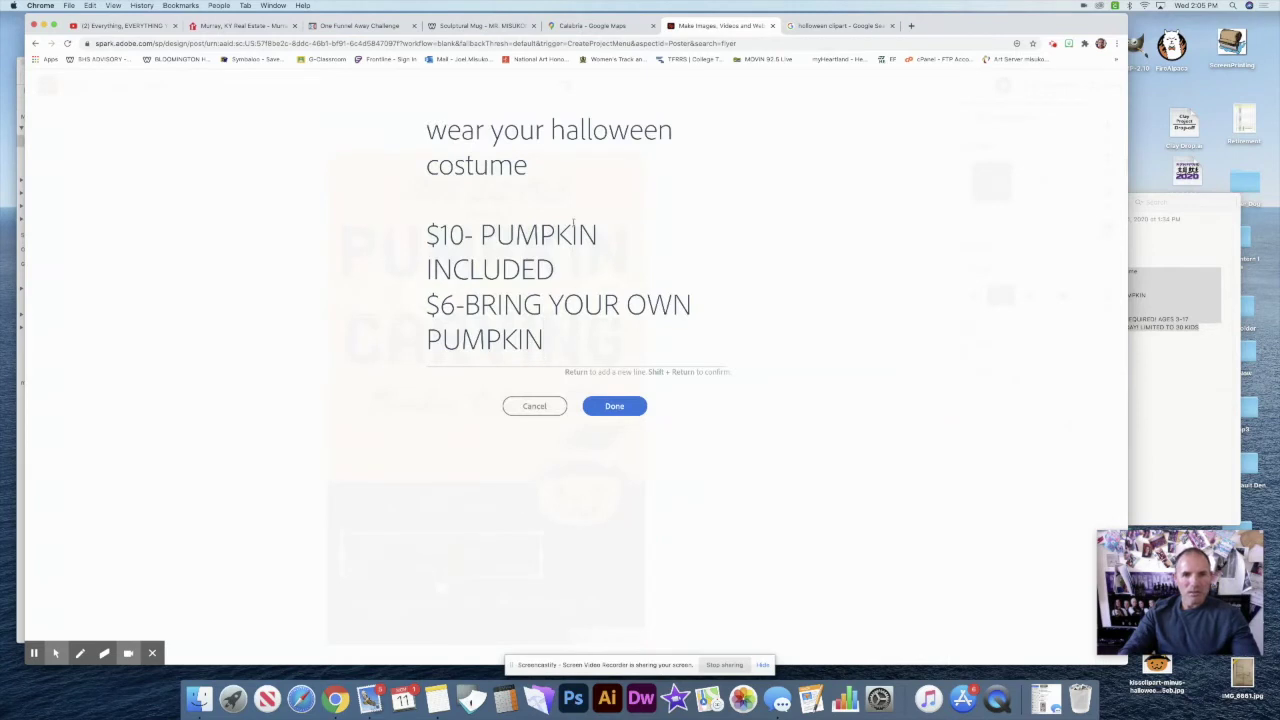
drag(531, 172, 426, 140)
key(super+c)
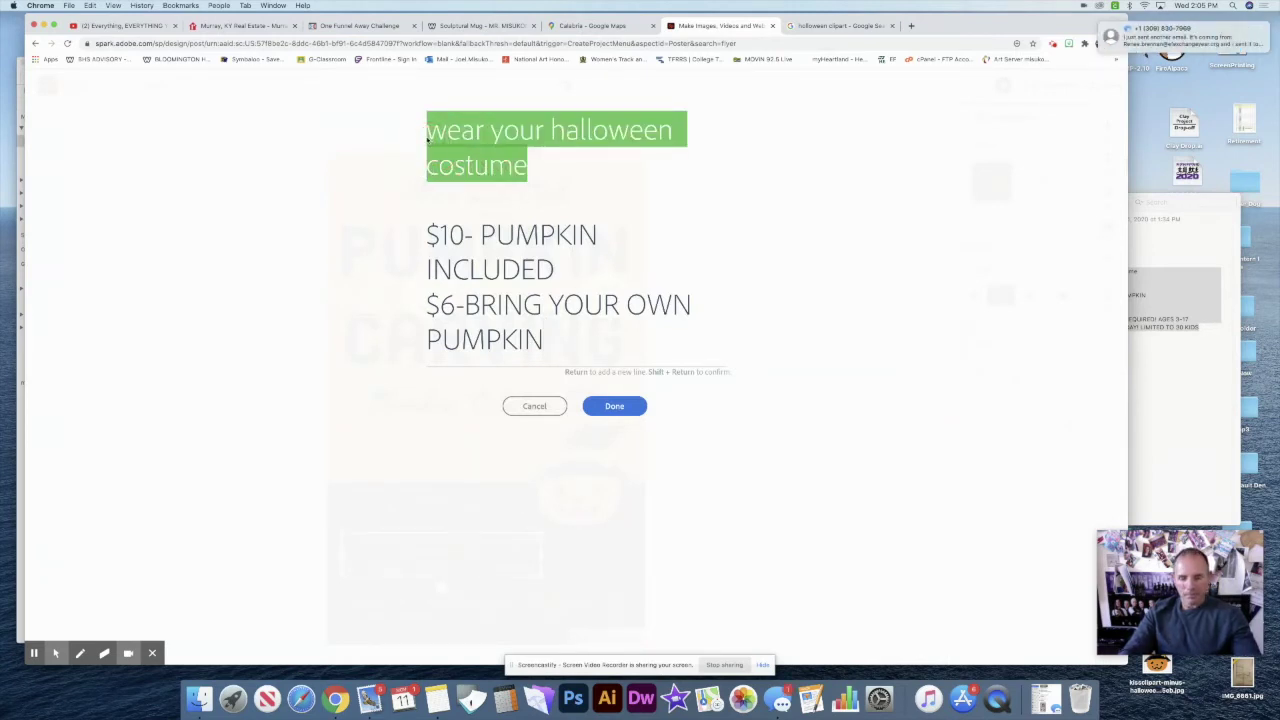
key(BackSpace)
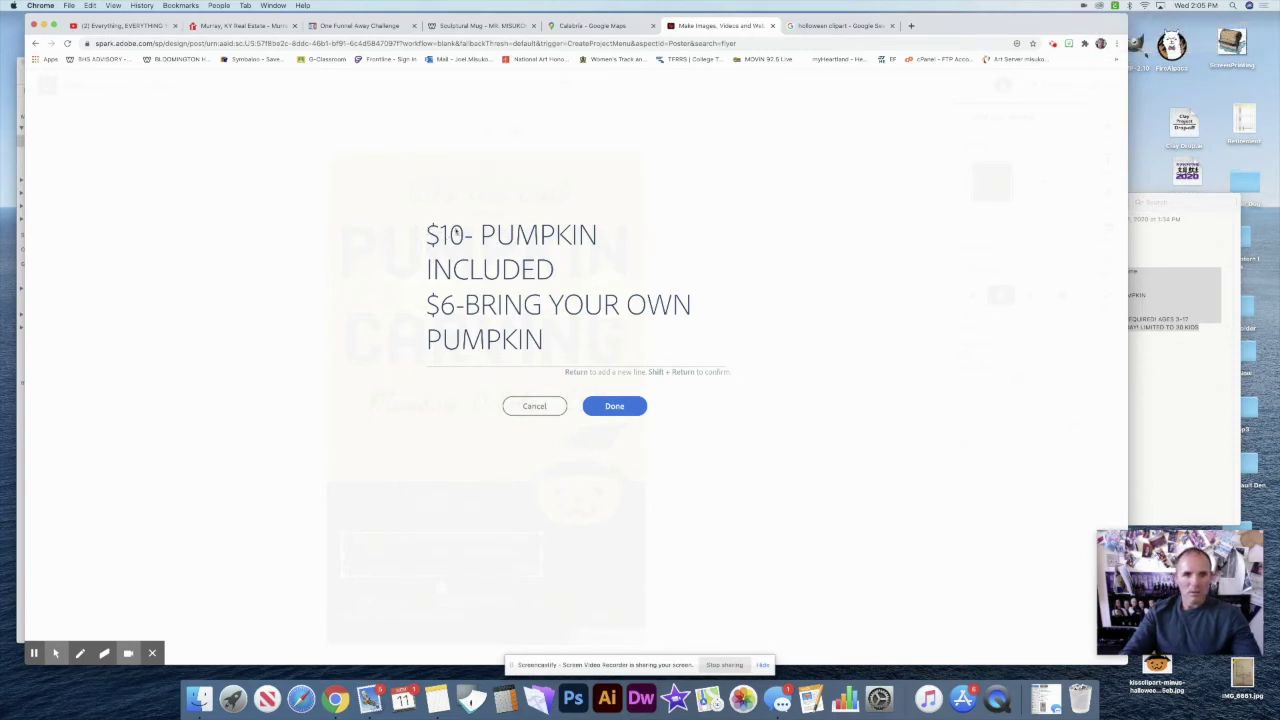
click(618, 405)
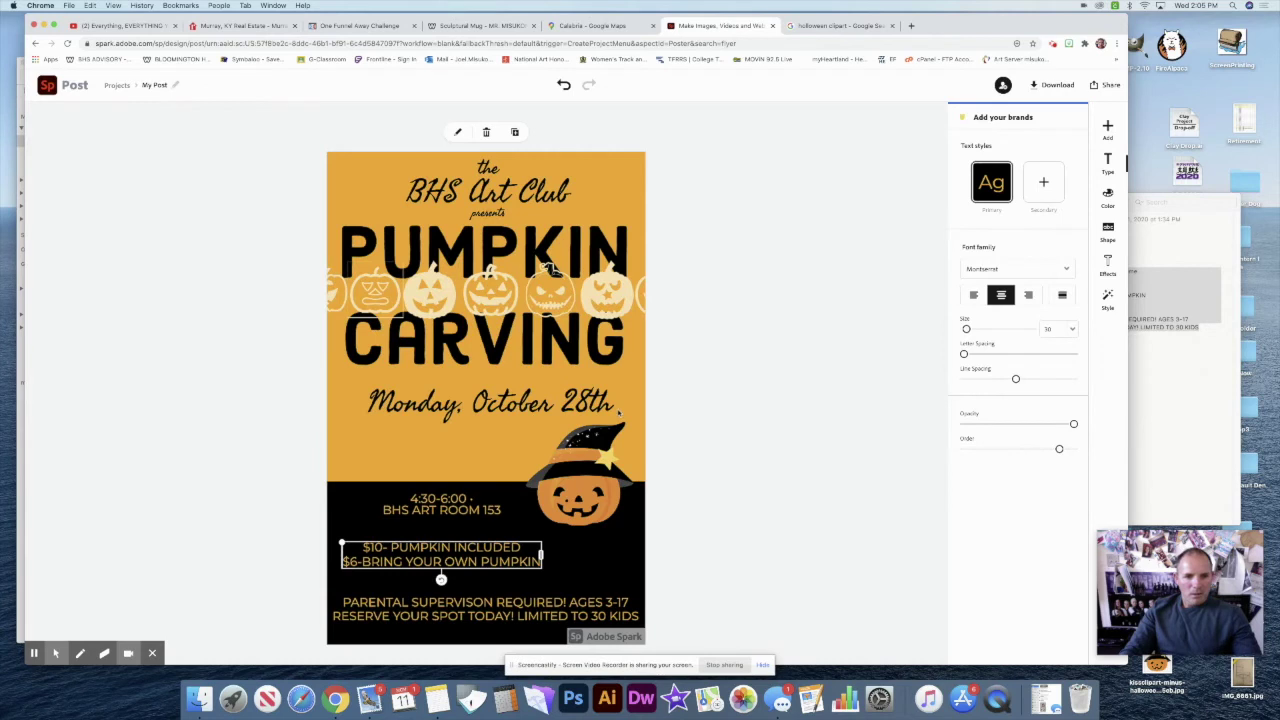
drag(488, 553, 488, 567)
Add "wear your halloween costume" as a separate text object, widened to two lines and placed below the date
click(1110, 132)
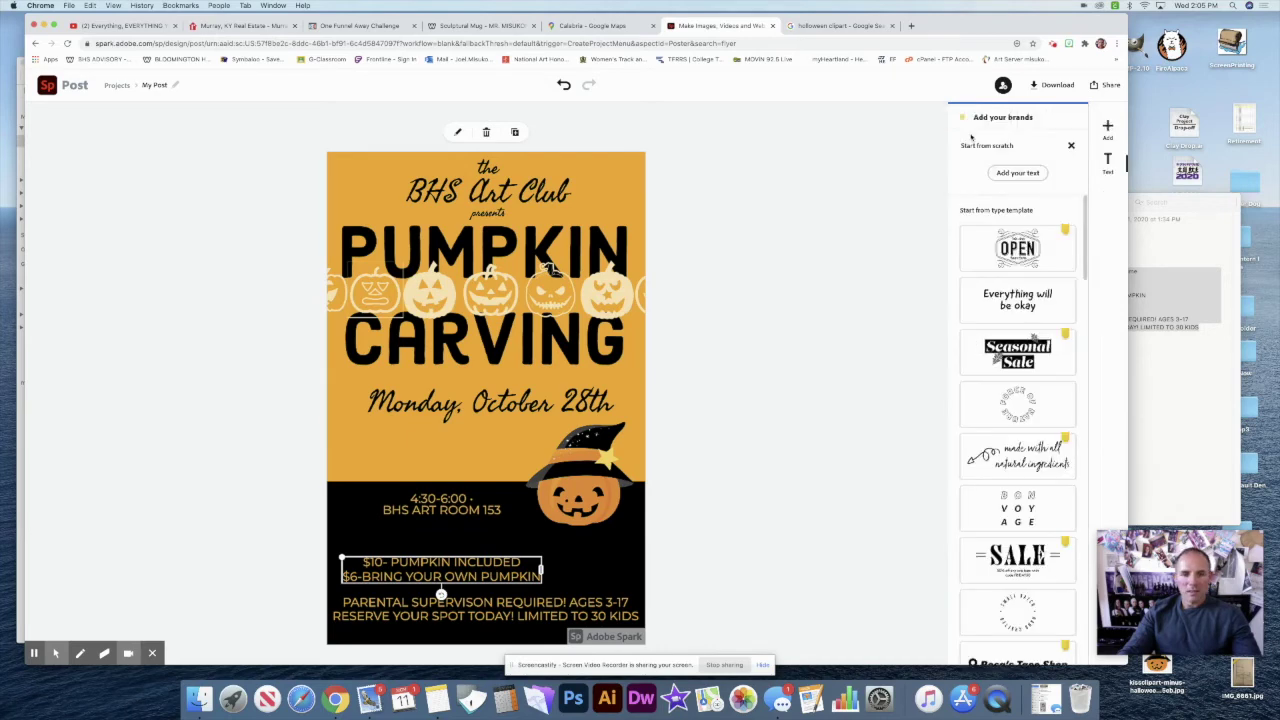
click(1012, 175)
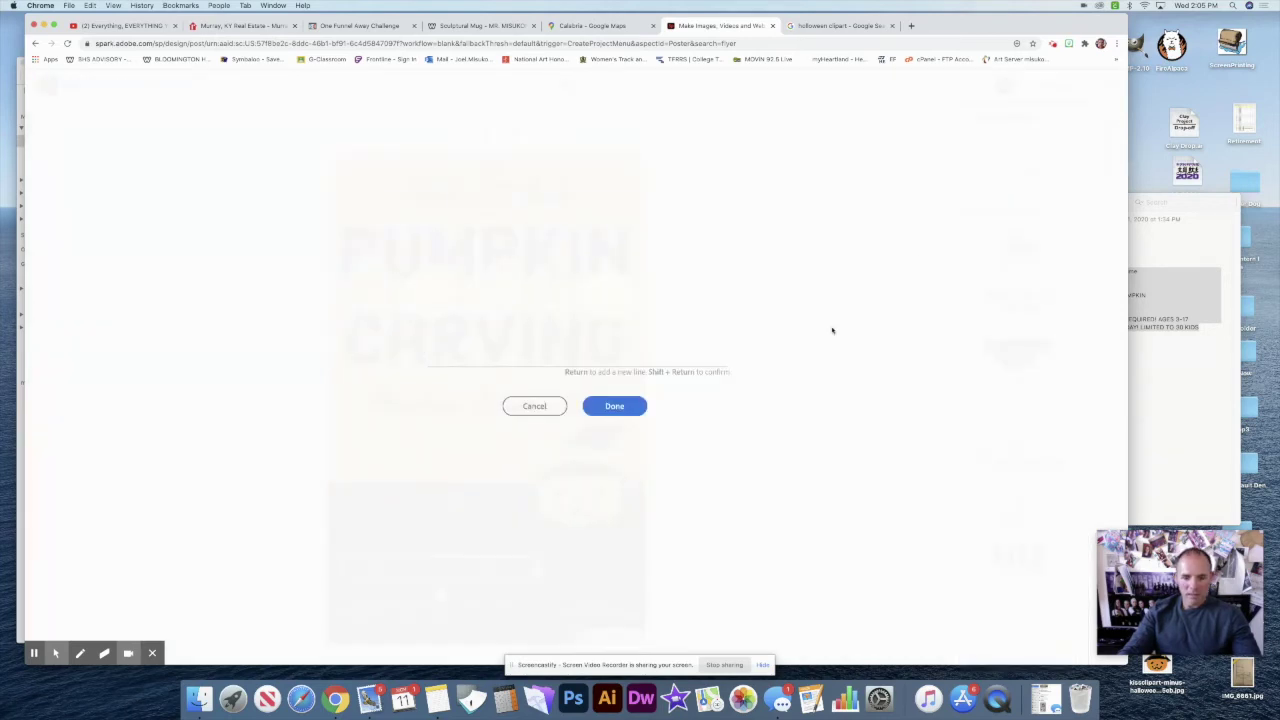
key(super+v)
click(614, 405)
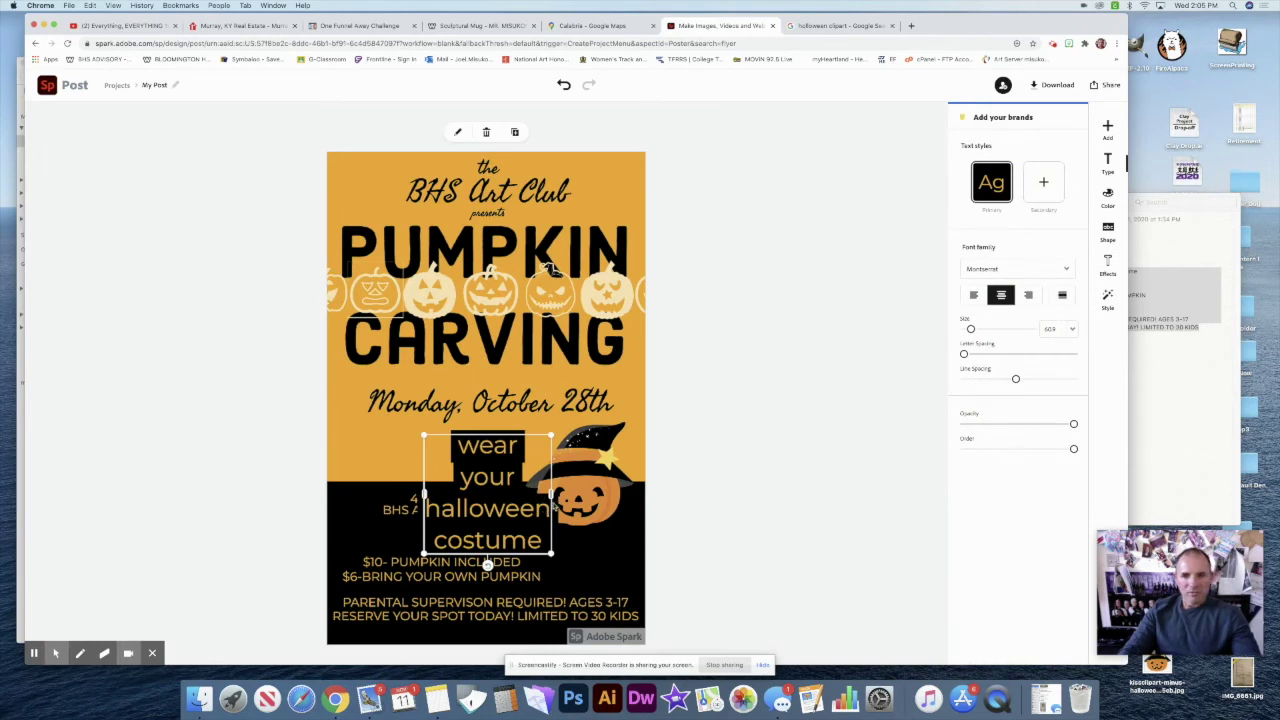
drag(551, 494, 678, 490)
drag(588, 450, 501, 442)
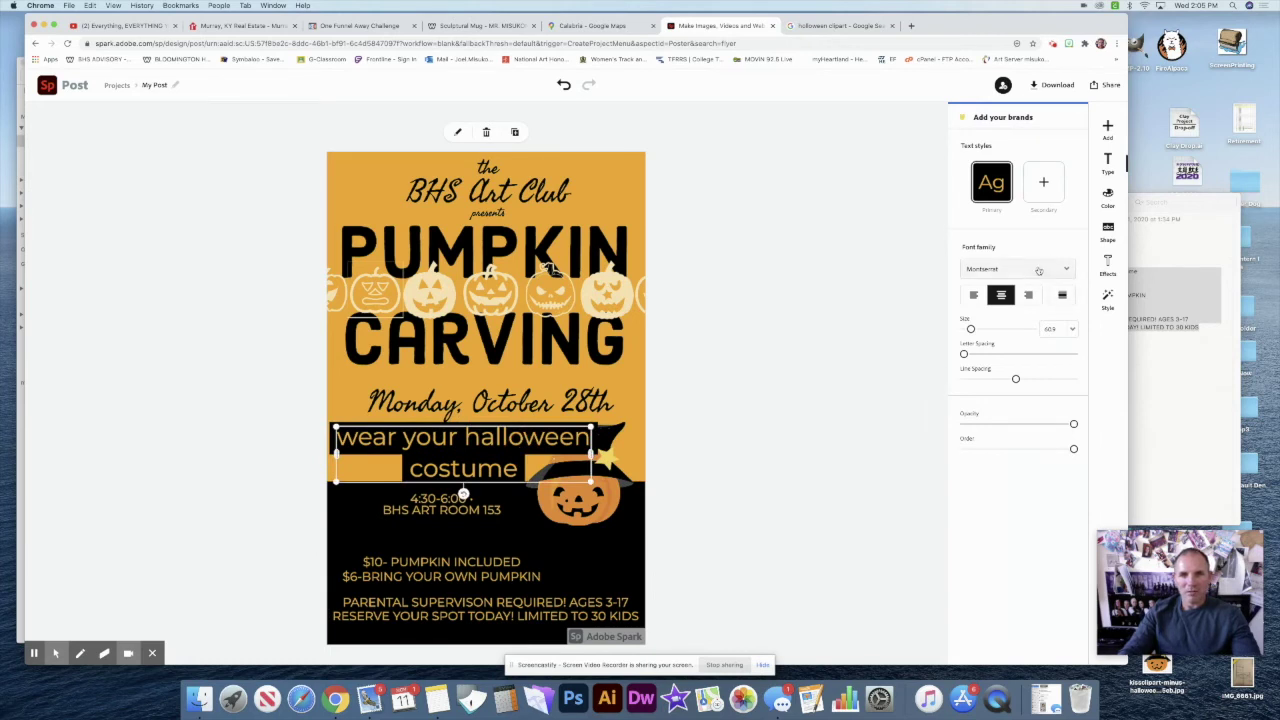
Right-align the costume text, change its font to Seaweed Script like the date, and stretch it onto a single line
click(550, 400)
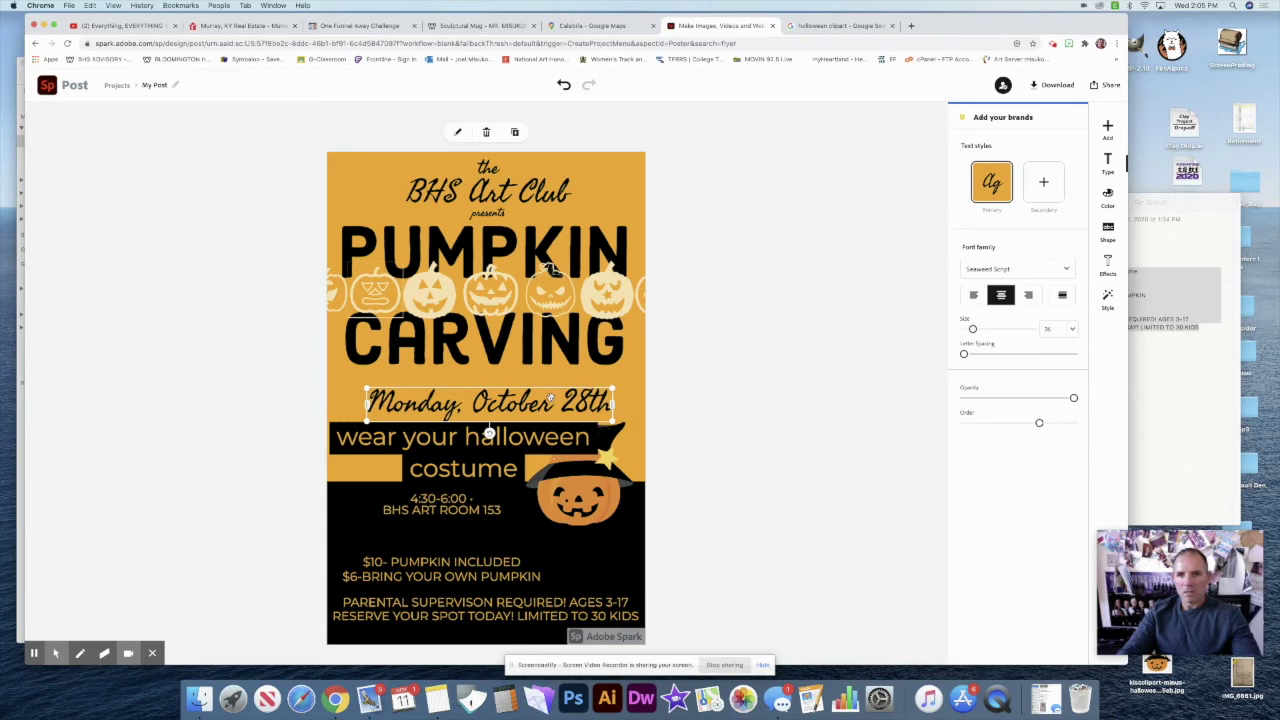
click(494, 452)
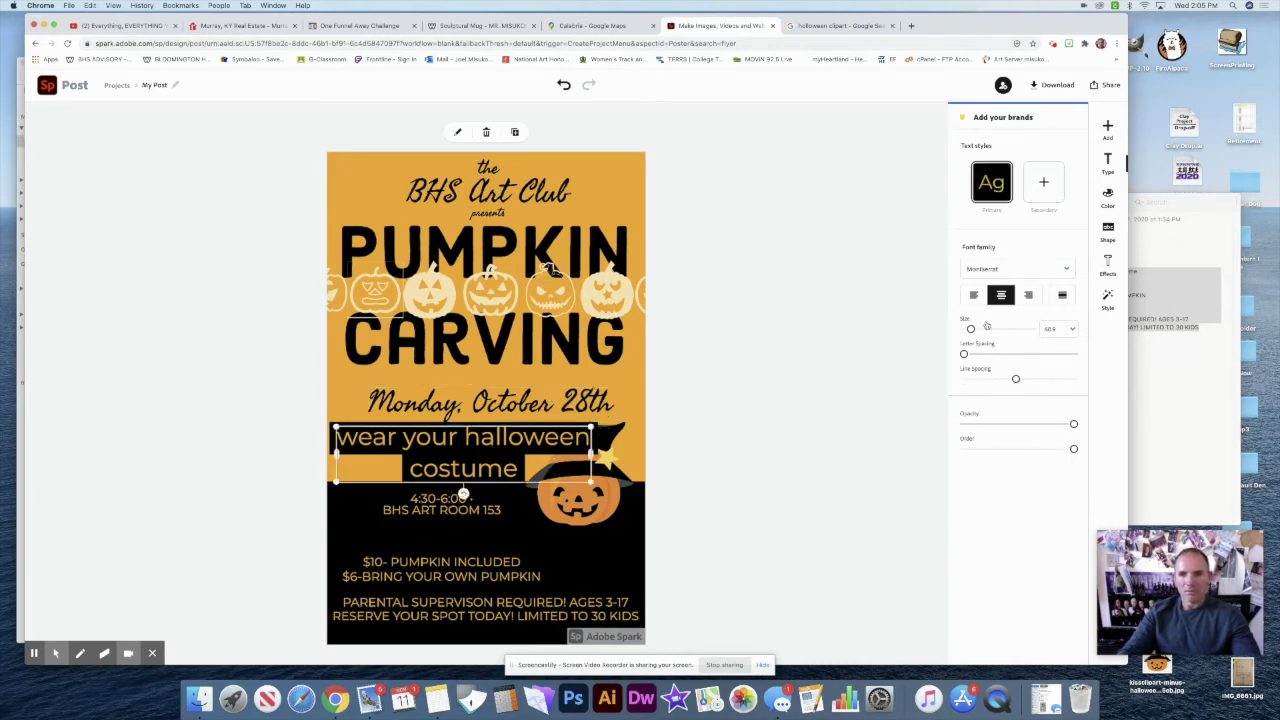
click(1028, 295)
click(1060, 268)
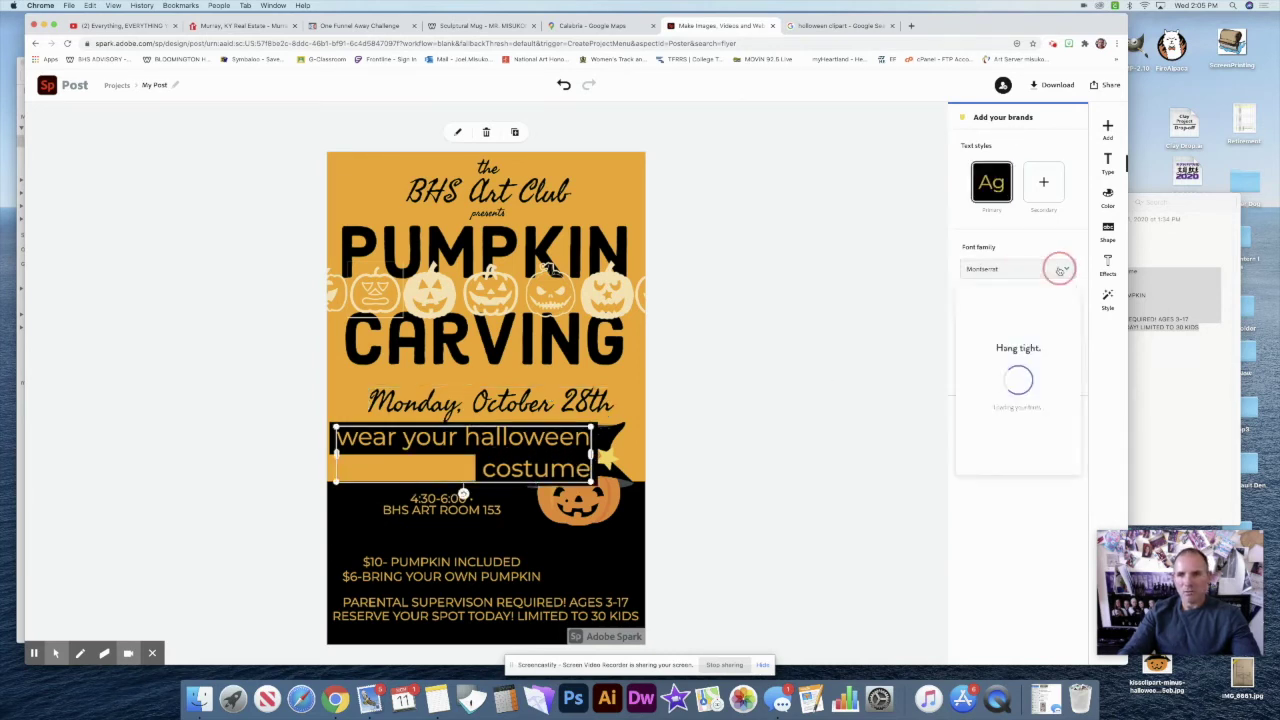
drag(1073, 397, 1078, 415)
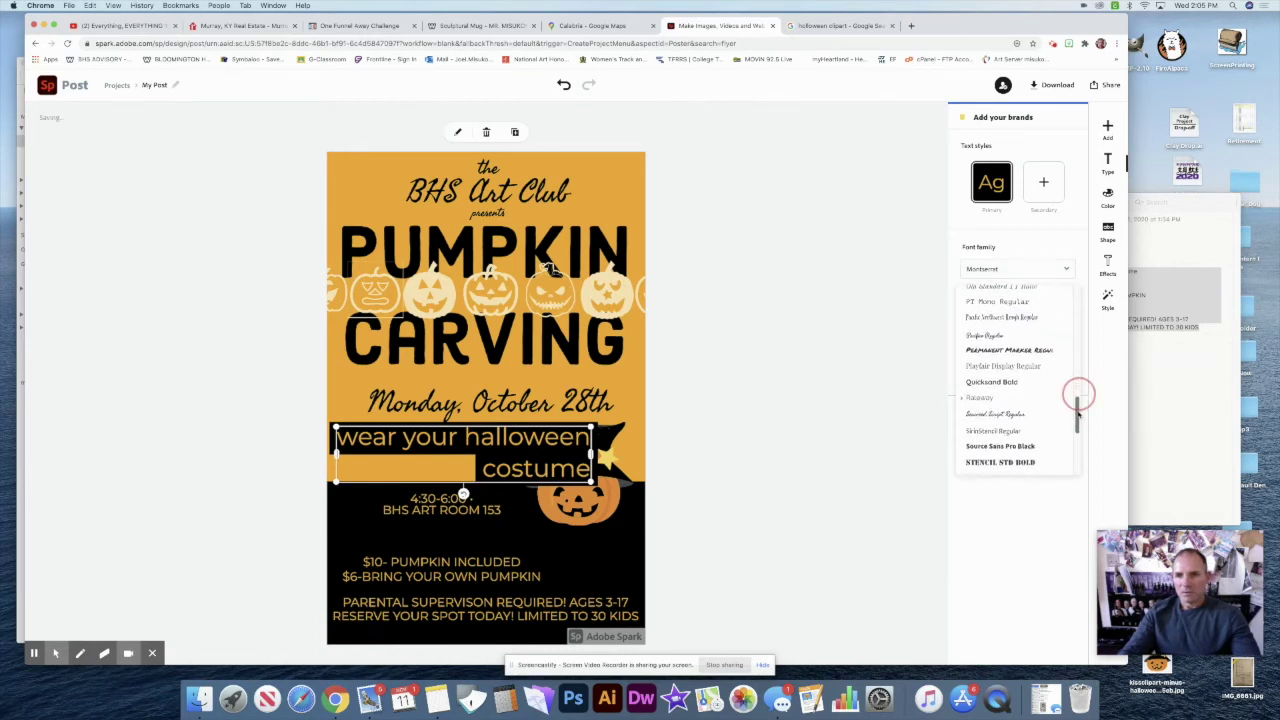
click(1020, 415)
drag(592, 482, 712, 470)
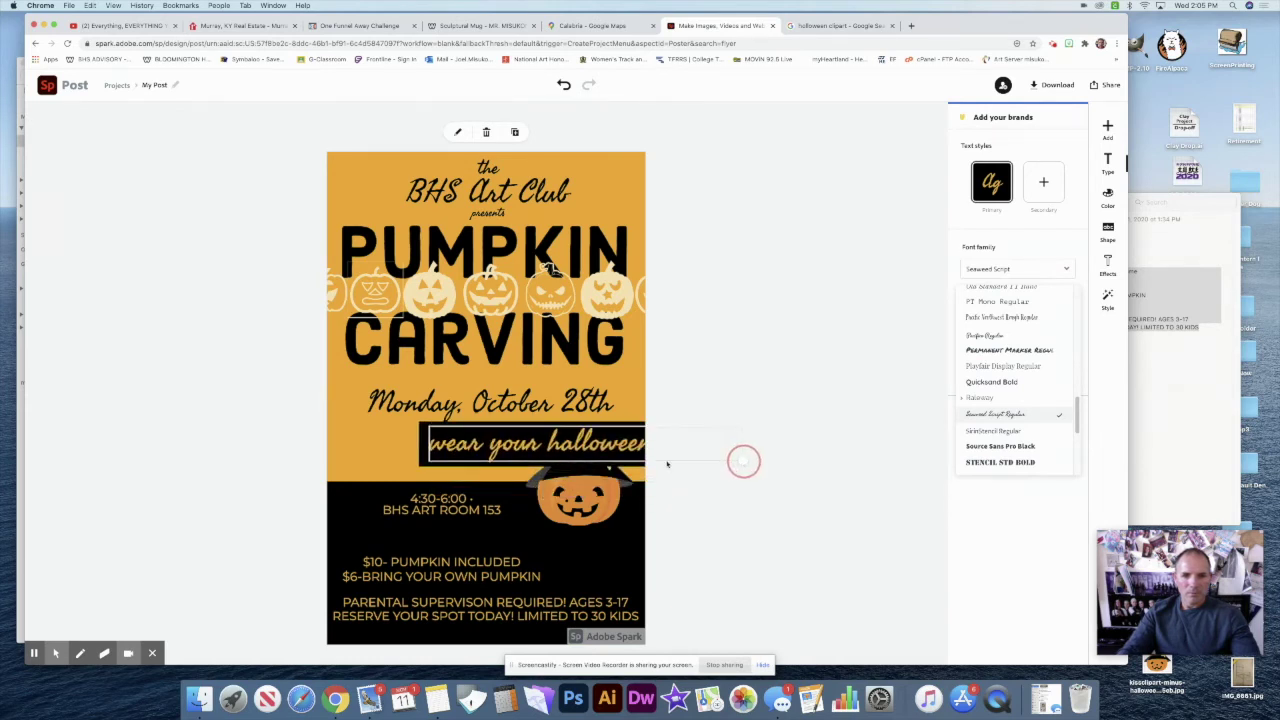
Move the costume text into the black section, reduce it to size 54, and place it between the room and price text
drag(597, 452, 498, 548)
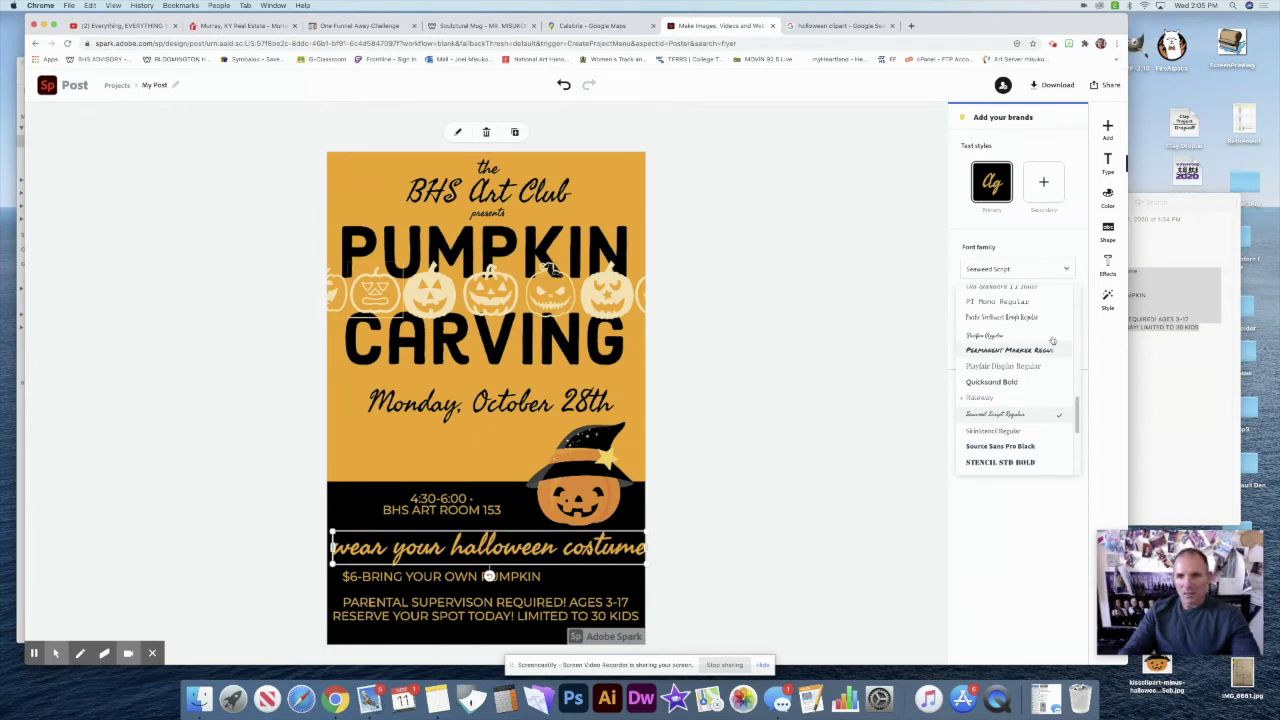
click(1086, 328)
drag(972, 330, 969, 329)
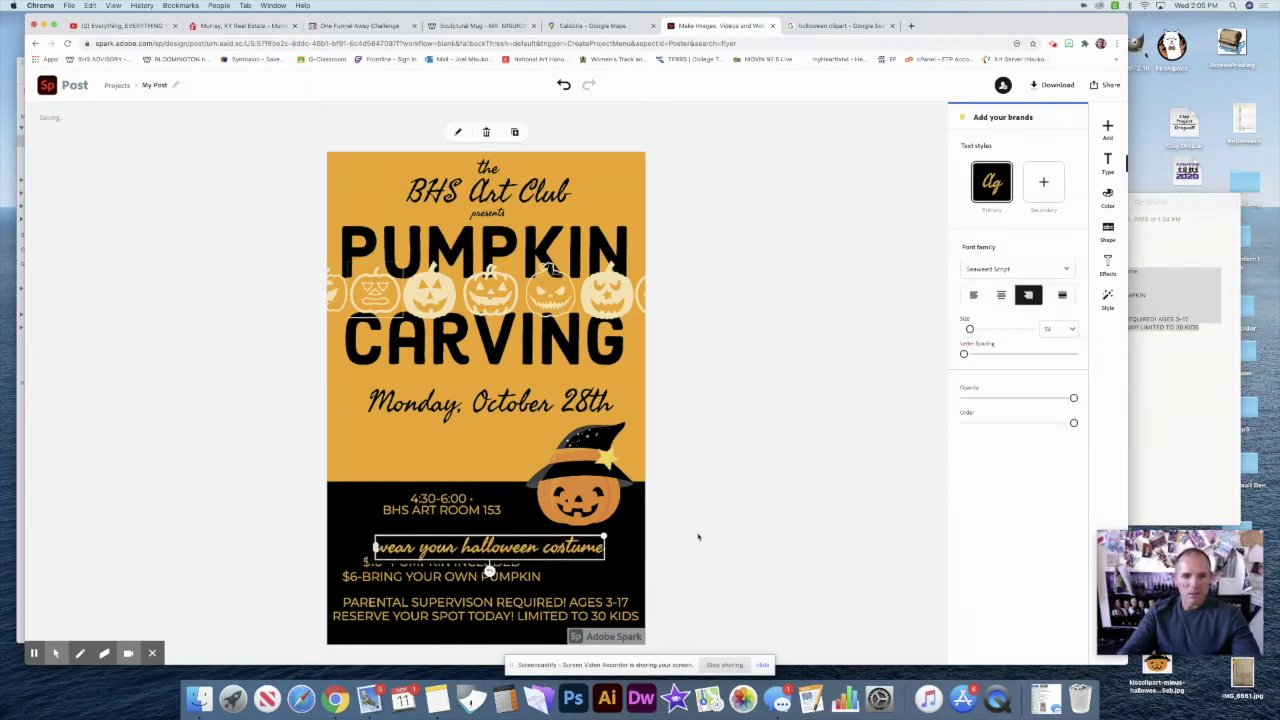
click(698, 537)
drag(541, 548, 518, 537)
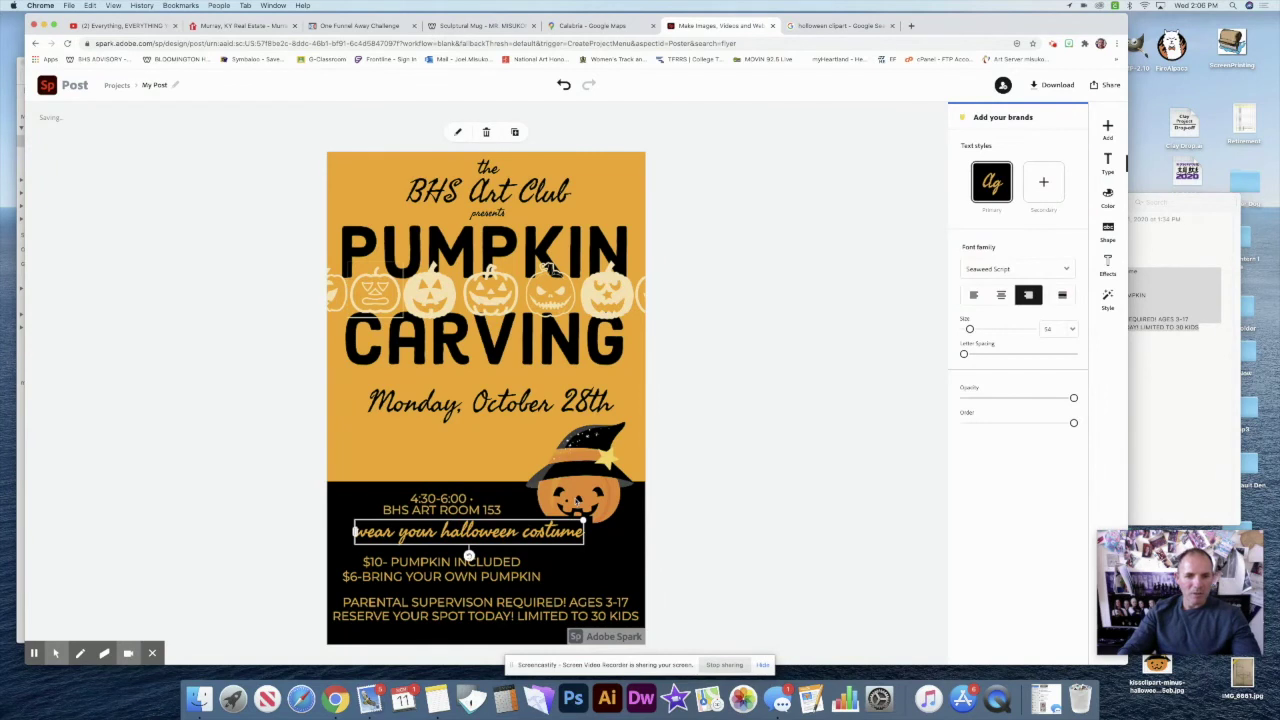
Bring the witch-hat pumpkin image in front of the costume text and nudge it slightly up and right
click(580, 490)
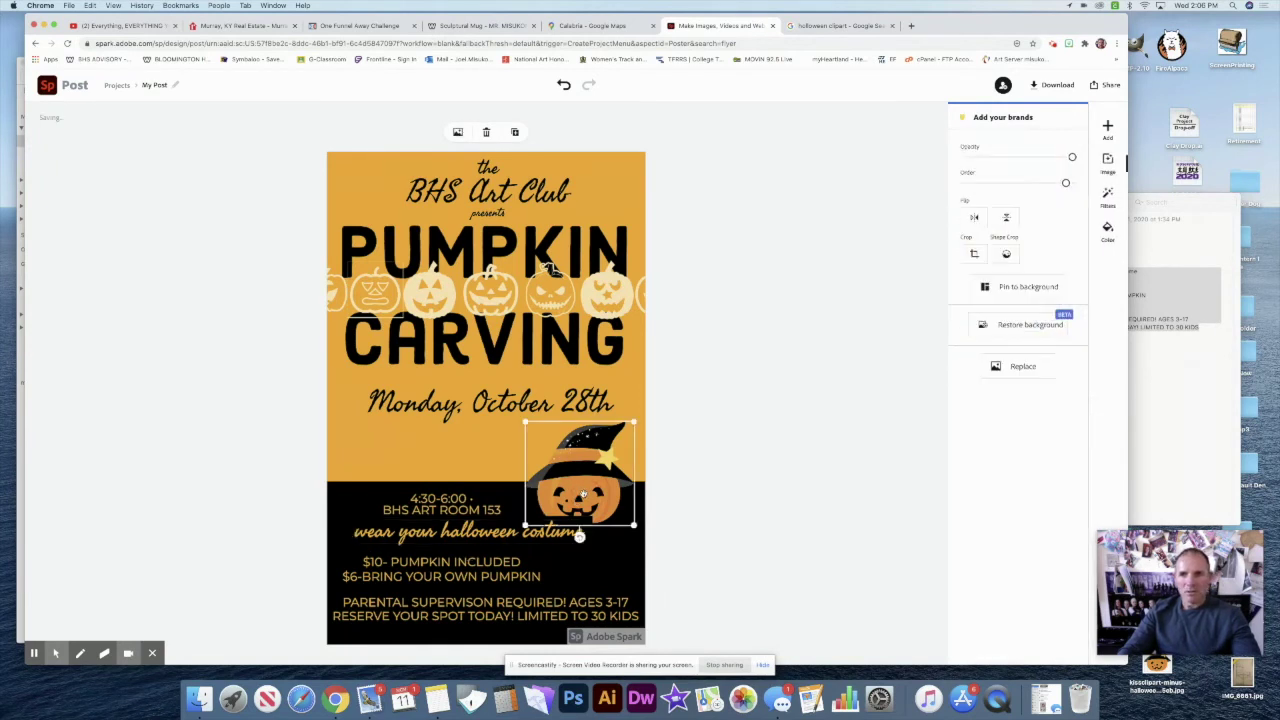
drag(1065, 186, 1125, 182)
click(780, 398)
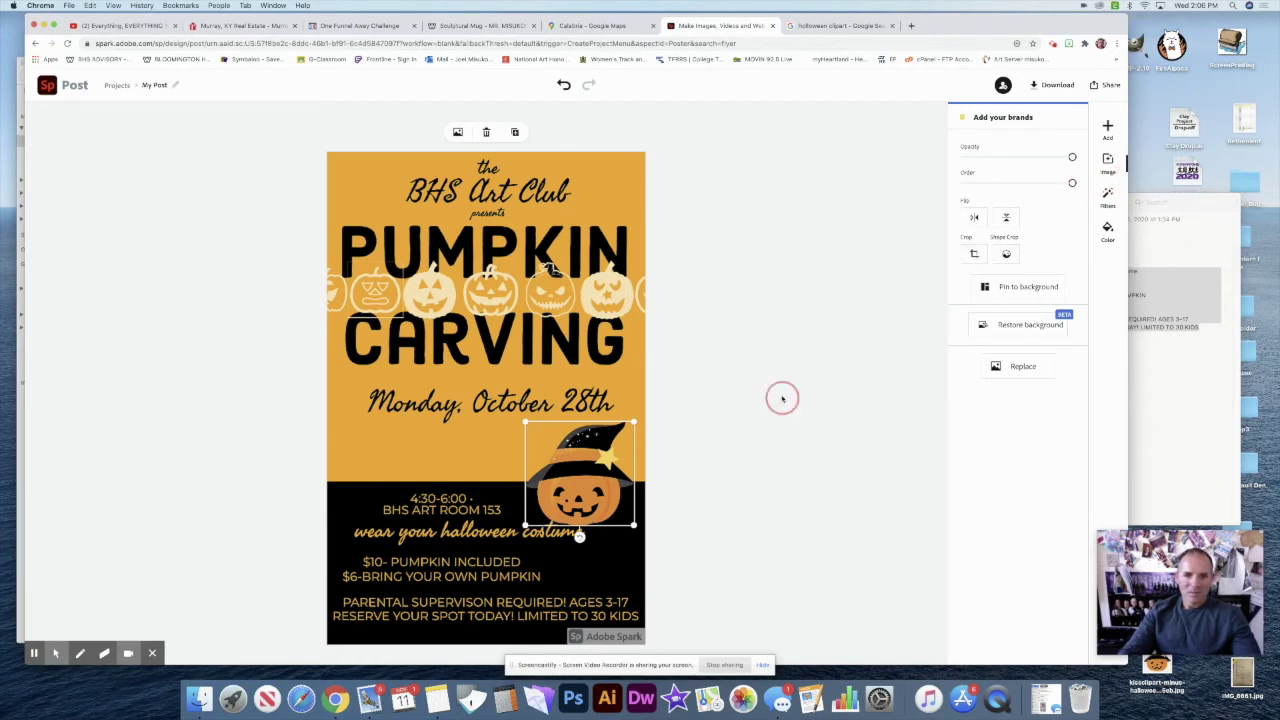
click(603, 480)
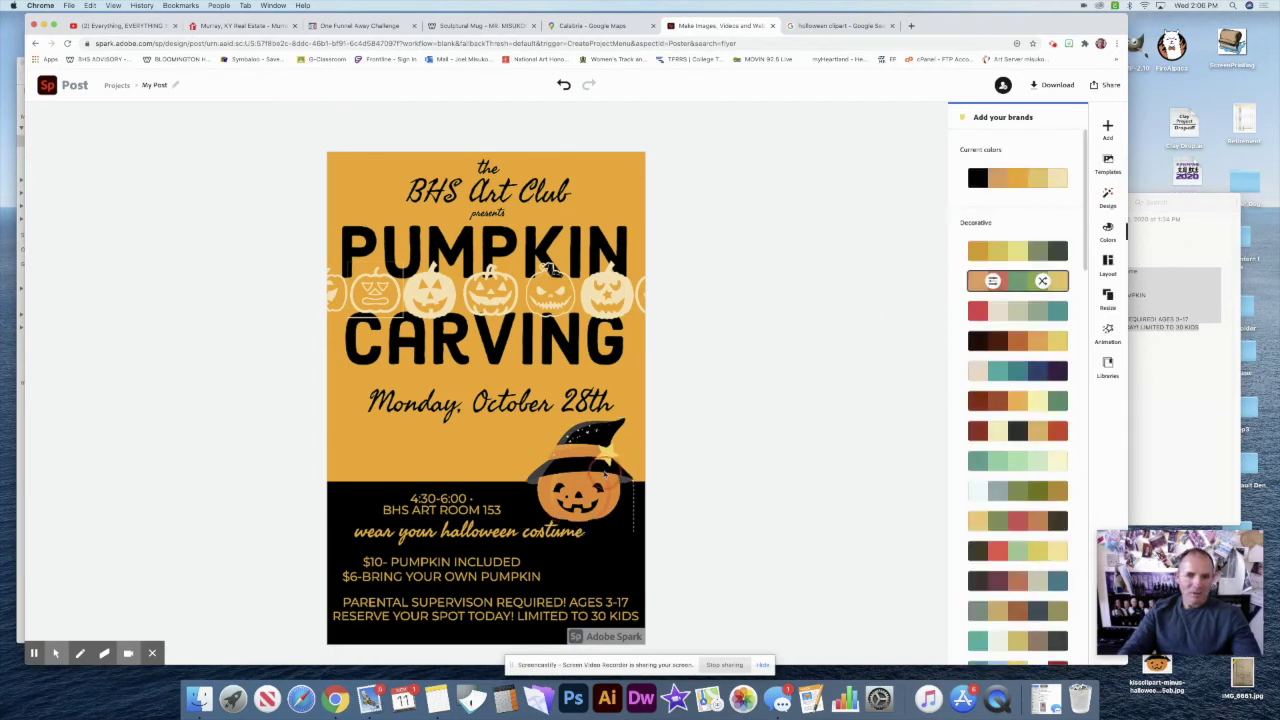
Change the costume text's letter color from orange to white (#FFFFFF)
click(508, 532)
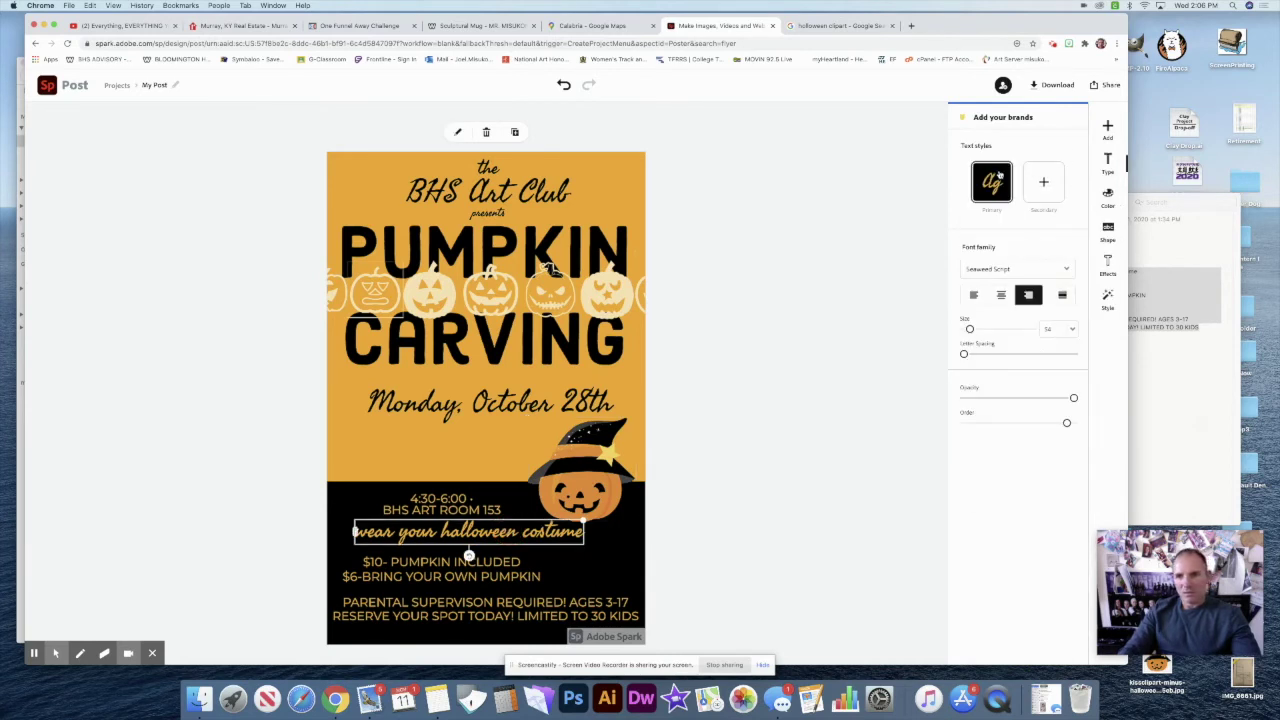
click(1108, 194)
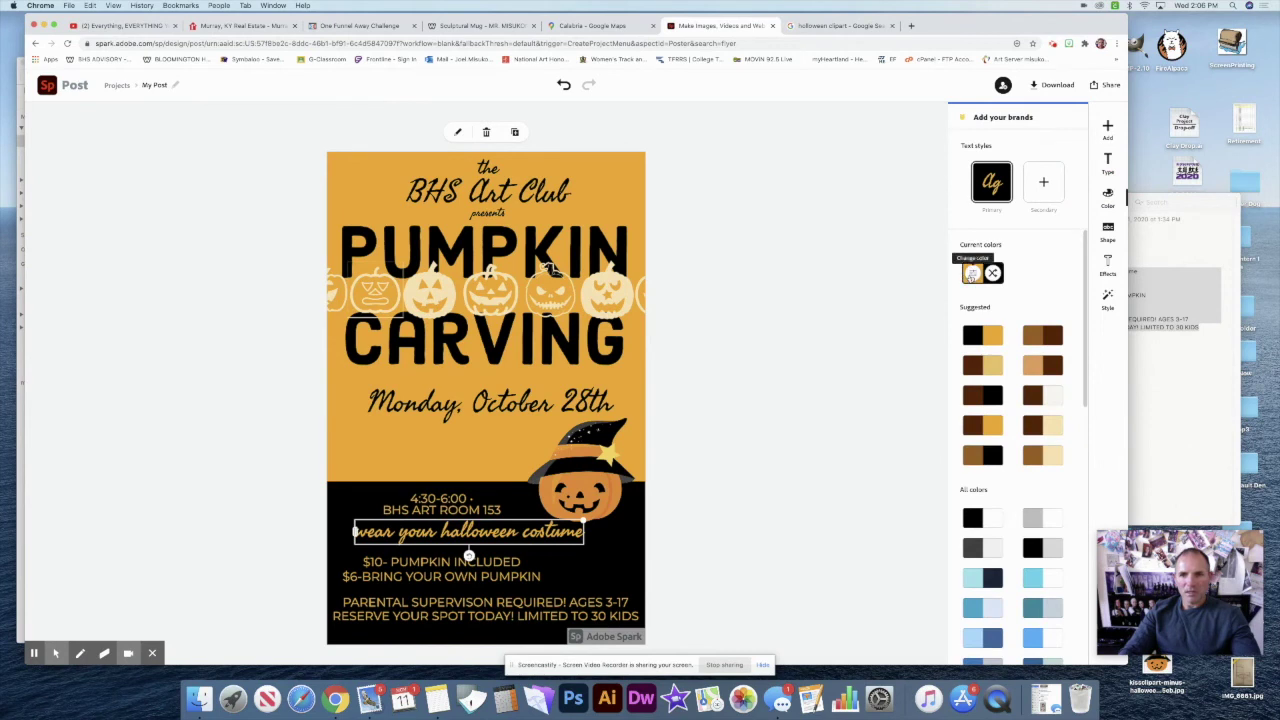
click(968, 275)
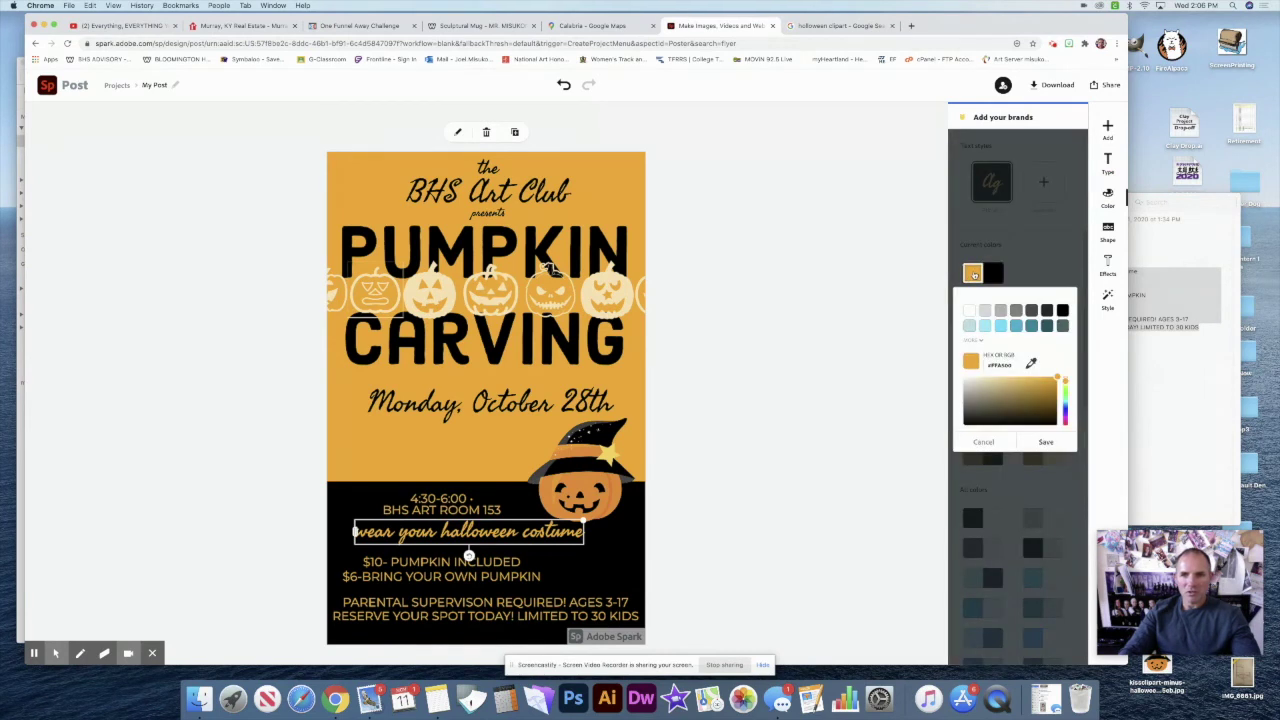
click(971, 312)
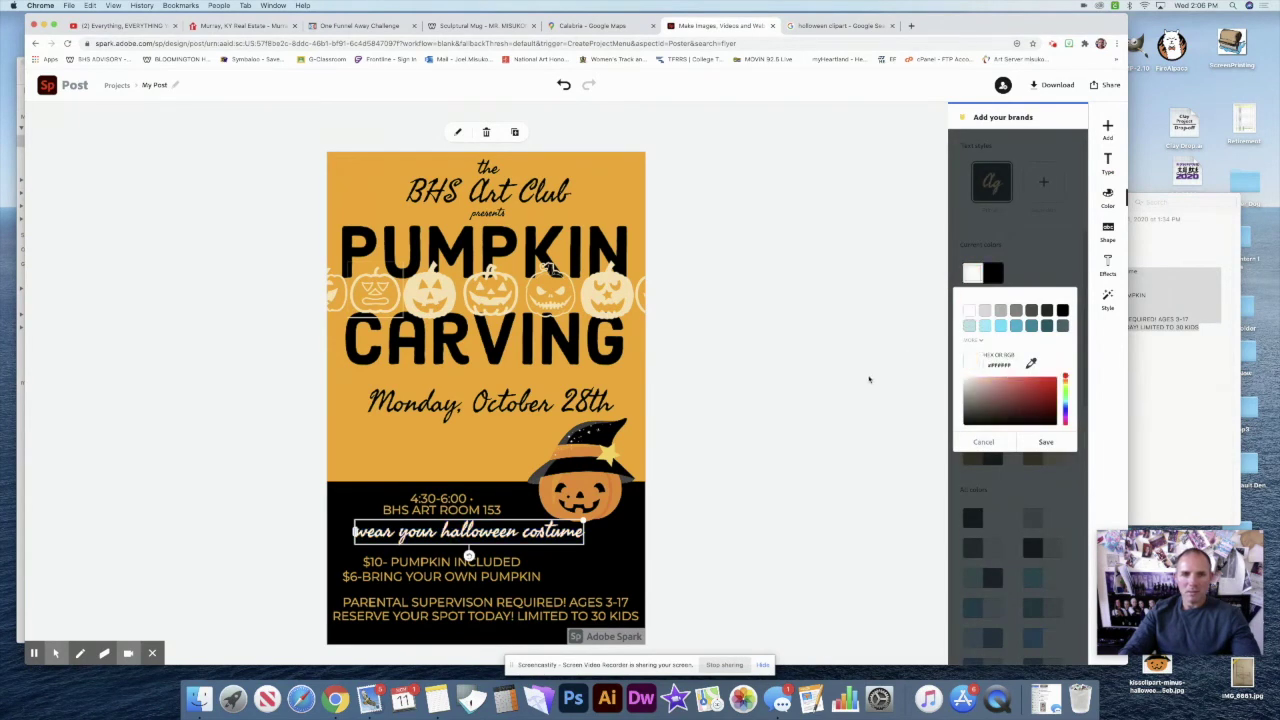
click(1045, 441)
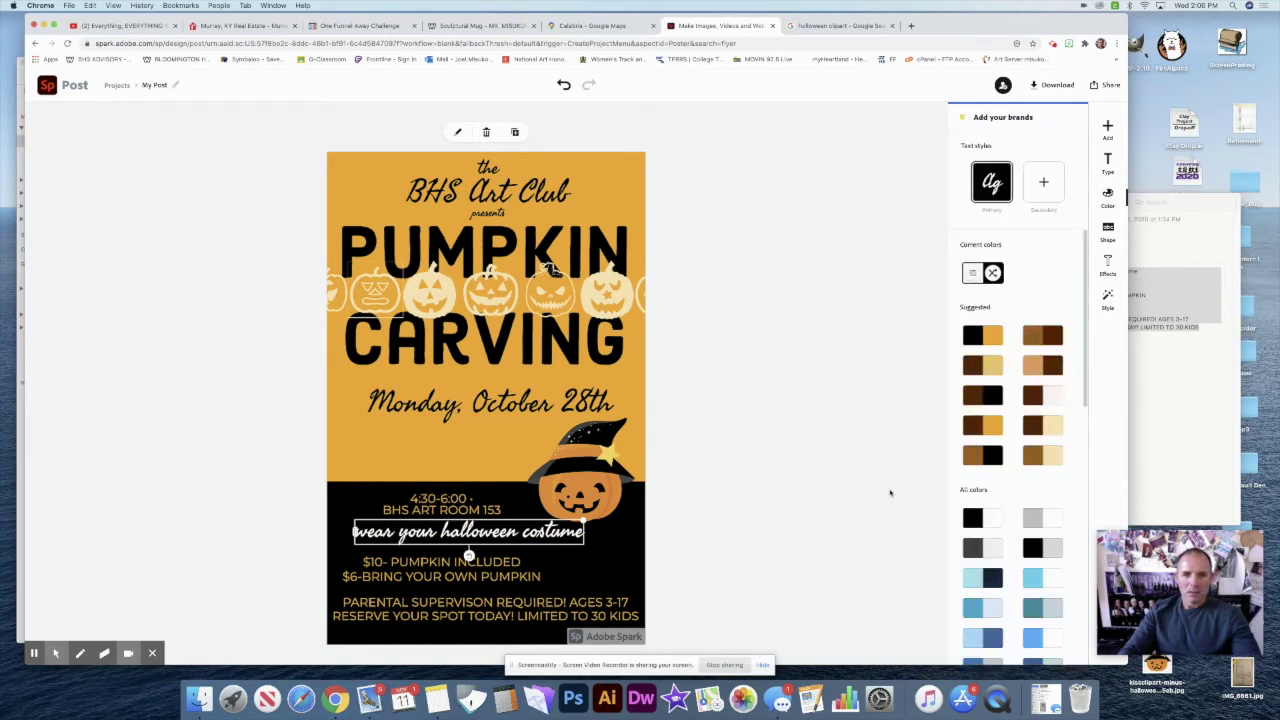
click(704, 516)
Shift the white costume text left and slightly down, clear of the pumpkin and centered beneath the room text
mouse_move(550, 533)
mouse_down()
mouse_move(531, 538)
mouse_move(563, 543)
mouse_up()
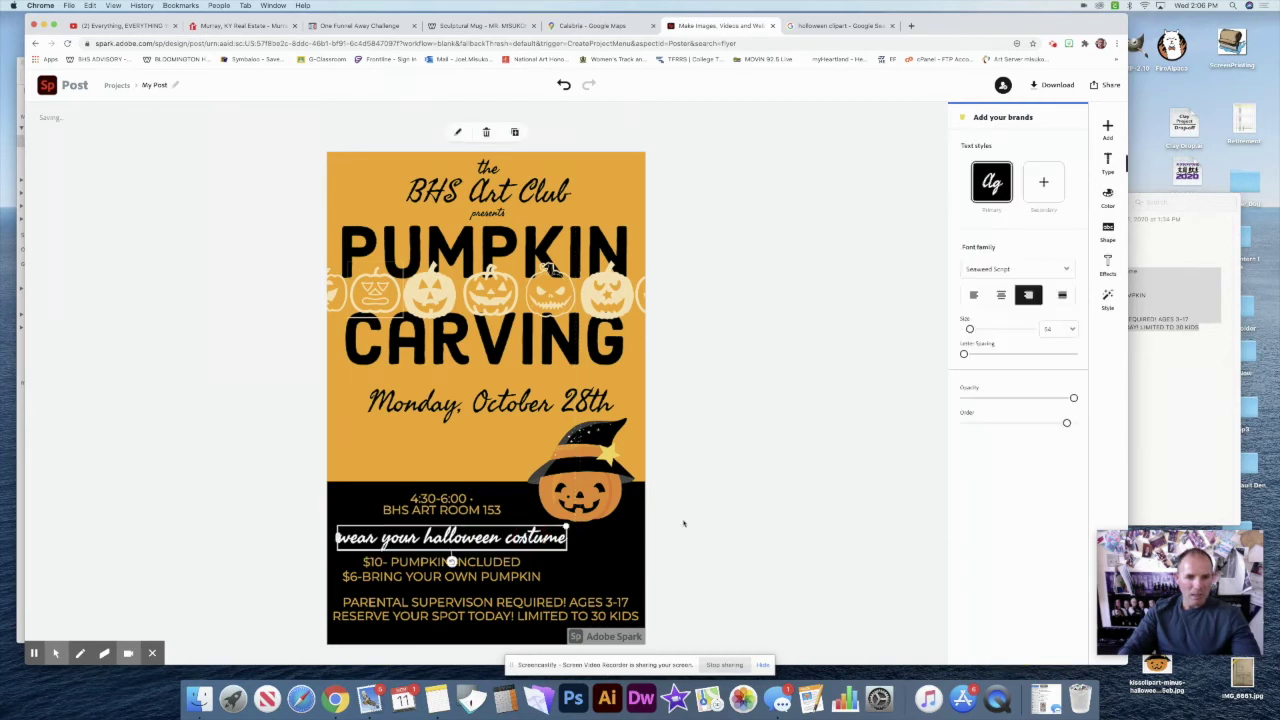
click(717, 514)
drag(505, 569, 506, 570)
click(697, 588)
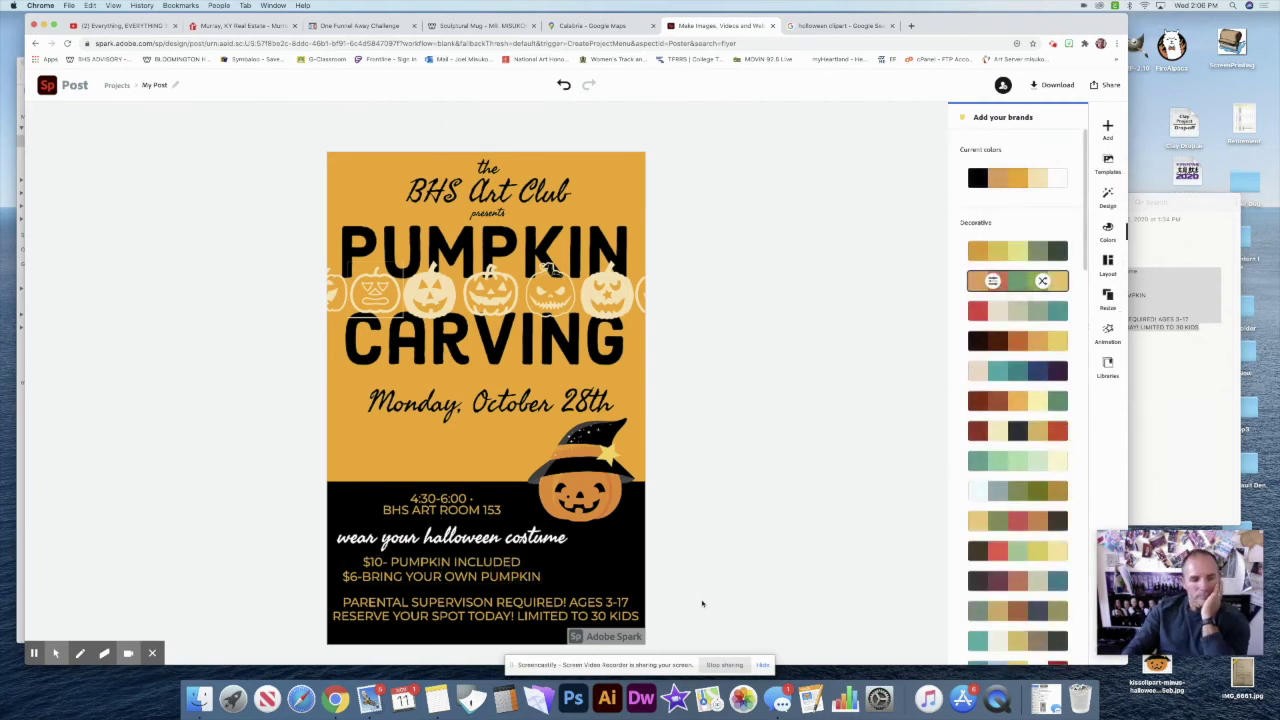
Extend the black section upward, then space out the time, costume and price text within it, moving the prices right
click(507, 488)
mouse_move(500, 475)
mouse_down()
mouse_move(472, 468)
mouse_move(486, 462)
mouse_up()
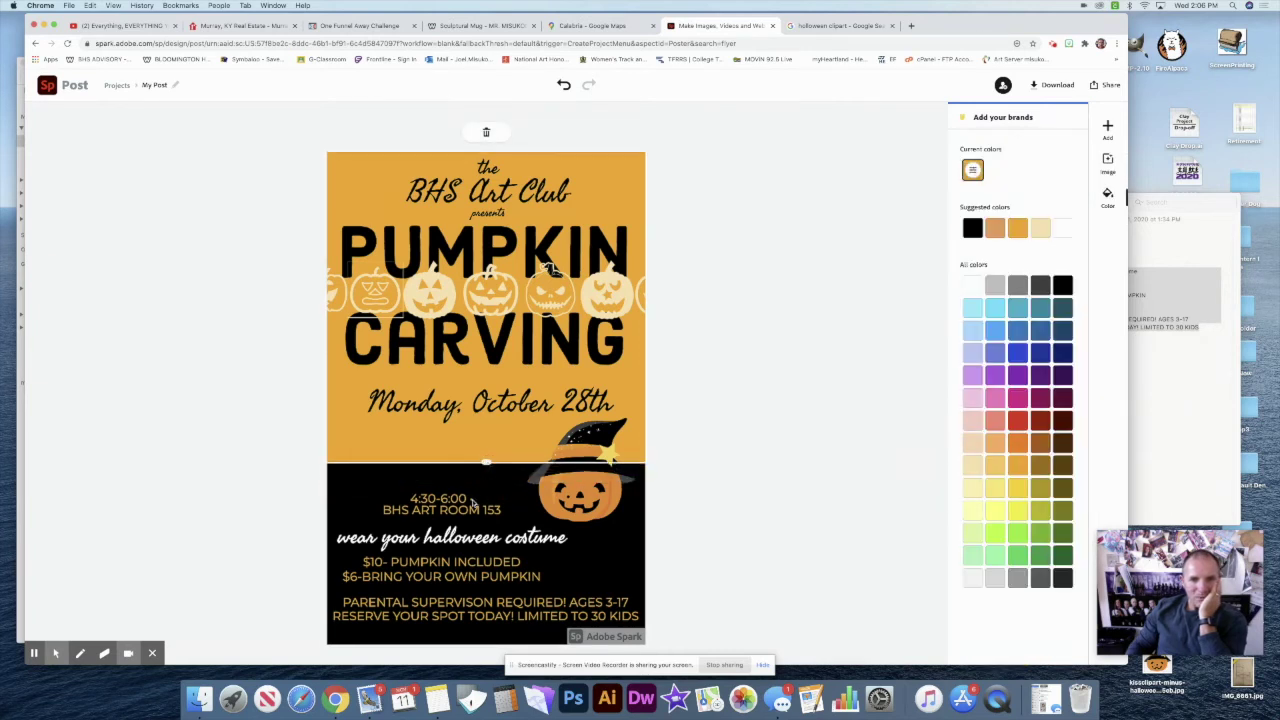
click(470, 500)
drag(498, 542, 537, 575)
click(703, 564)
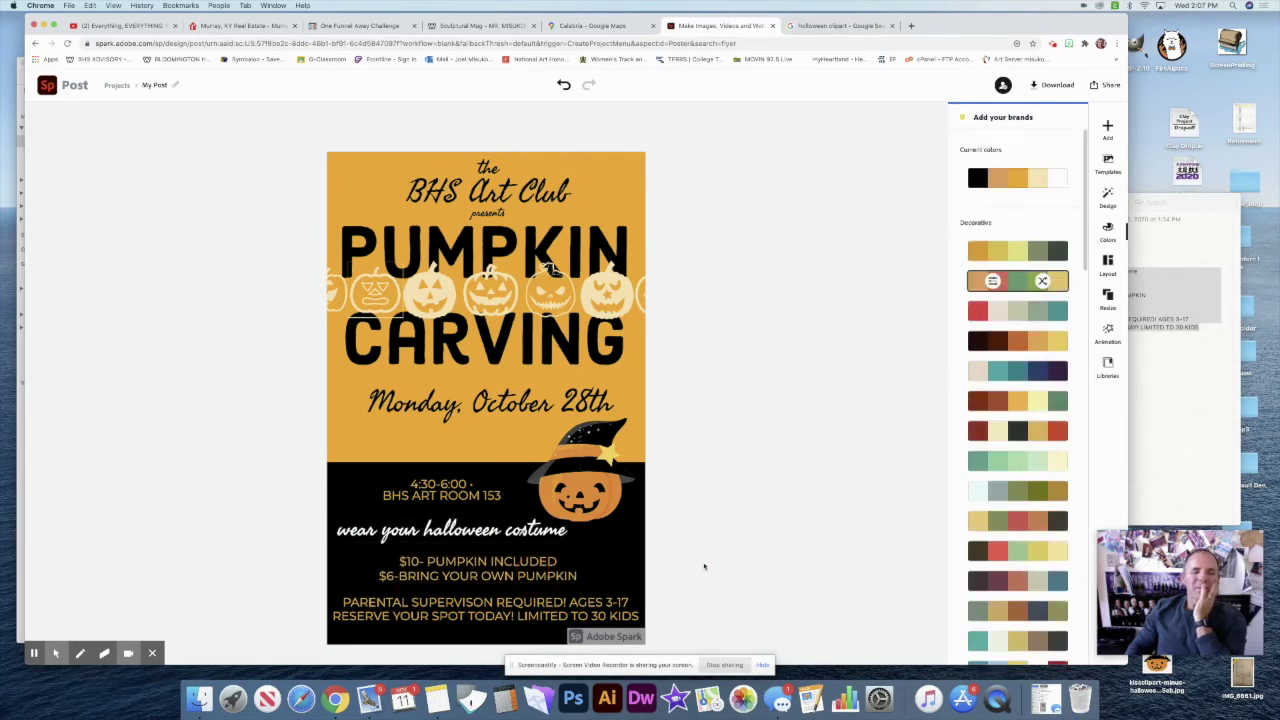
Tilt the costume text into a diagonal banner and place it across the flyer's upper-left corner
drag(502, 532, 442, 183)
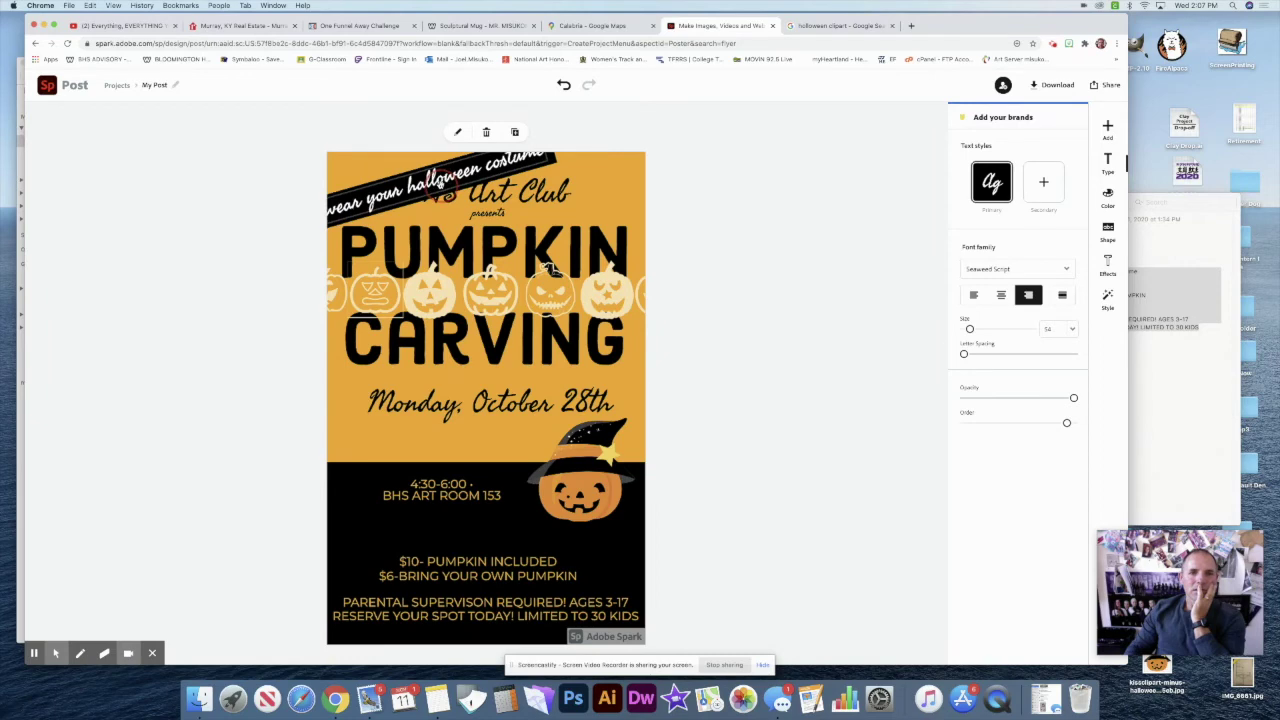
click(663, 229)
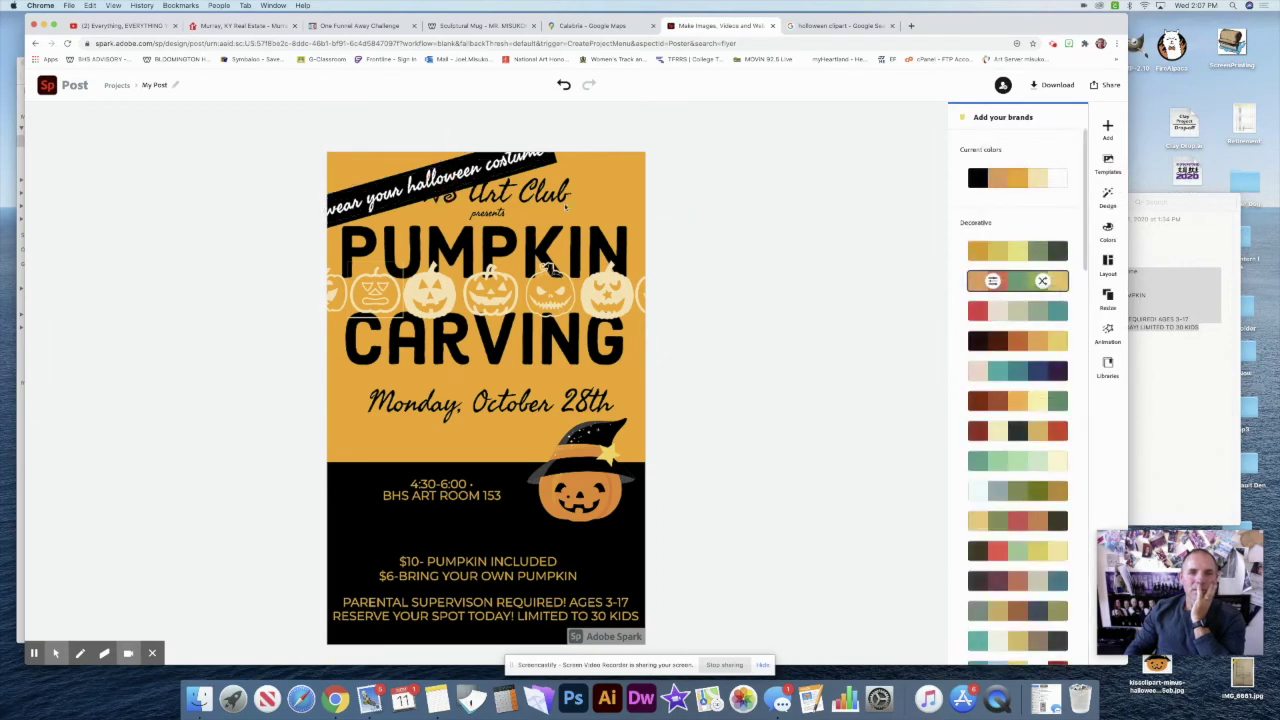
drag(488, 173, 452, 150)
Move the "the", "BHS Art Club" and "presents" lines right, clear of the banner, bringing "presents" and "the" to the front
drag(495, 199, 550, 210)
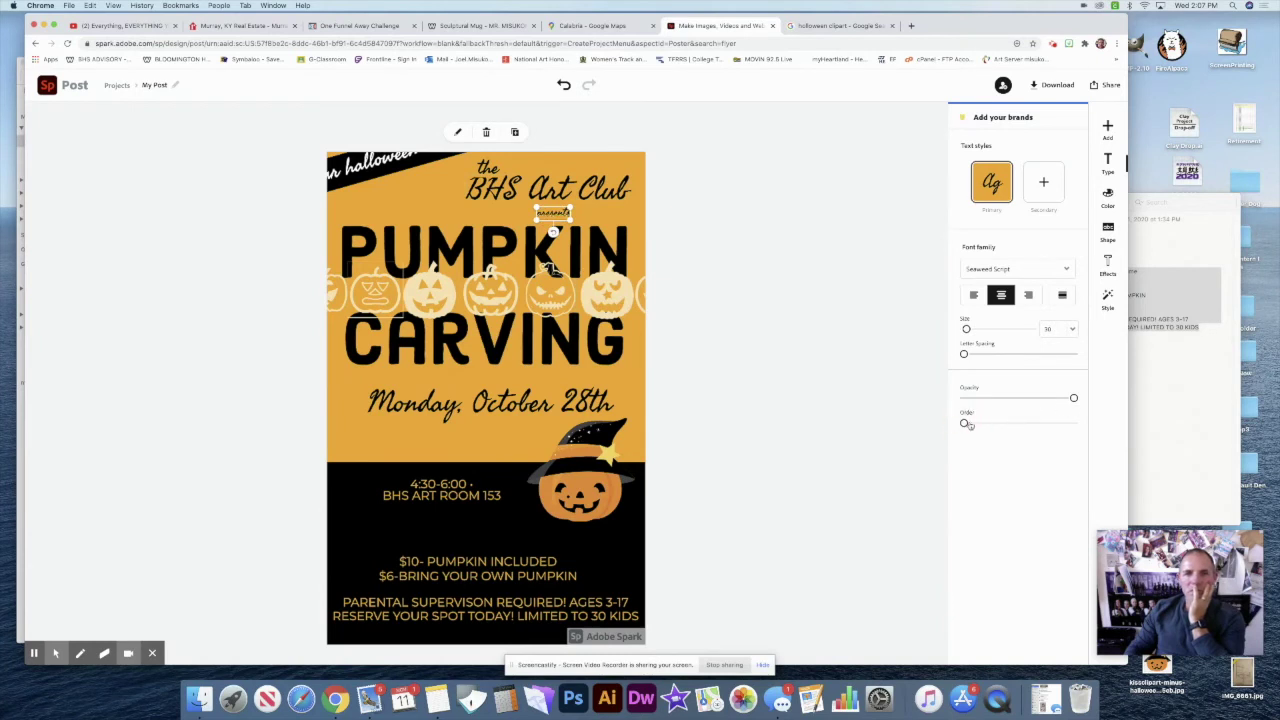
drag(971, 423, 1098, 426)
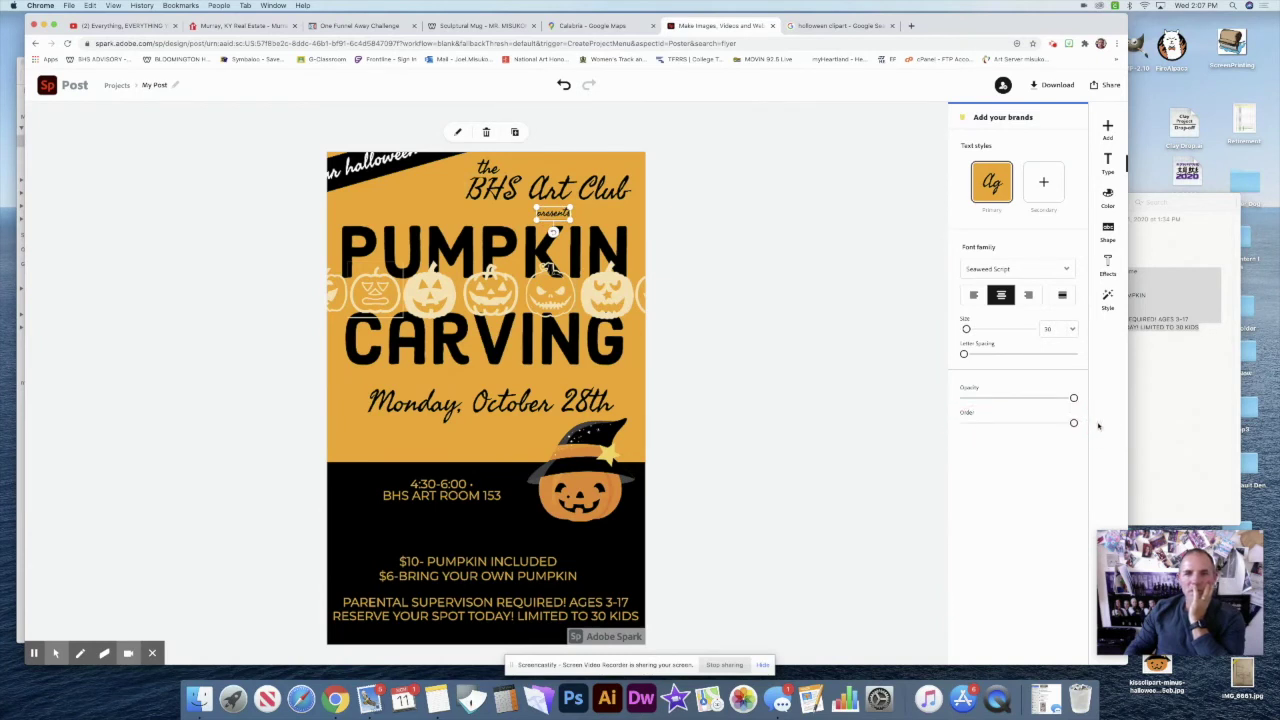
click(822, 337)
drag(489, 168, 553, 167)
drag(1036, 425, 1075, 423)
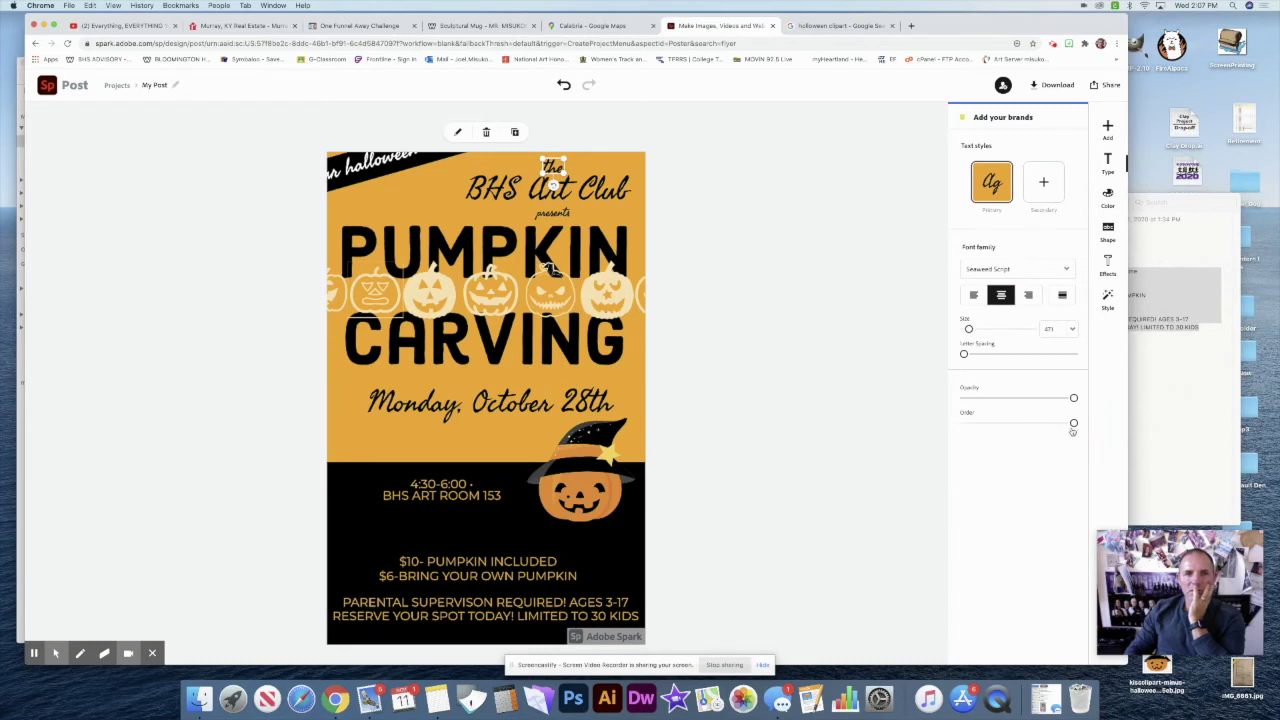
Send "the" slightly backward in the stacking order and move "presents" up closer beneath "BHS Art Club"
click(805, 397)
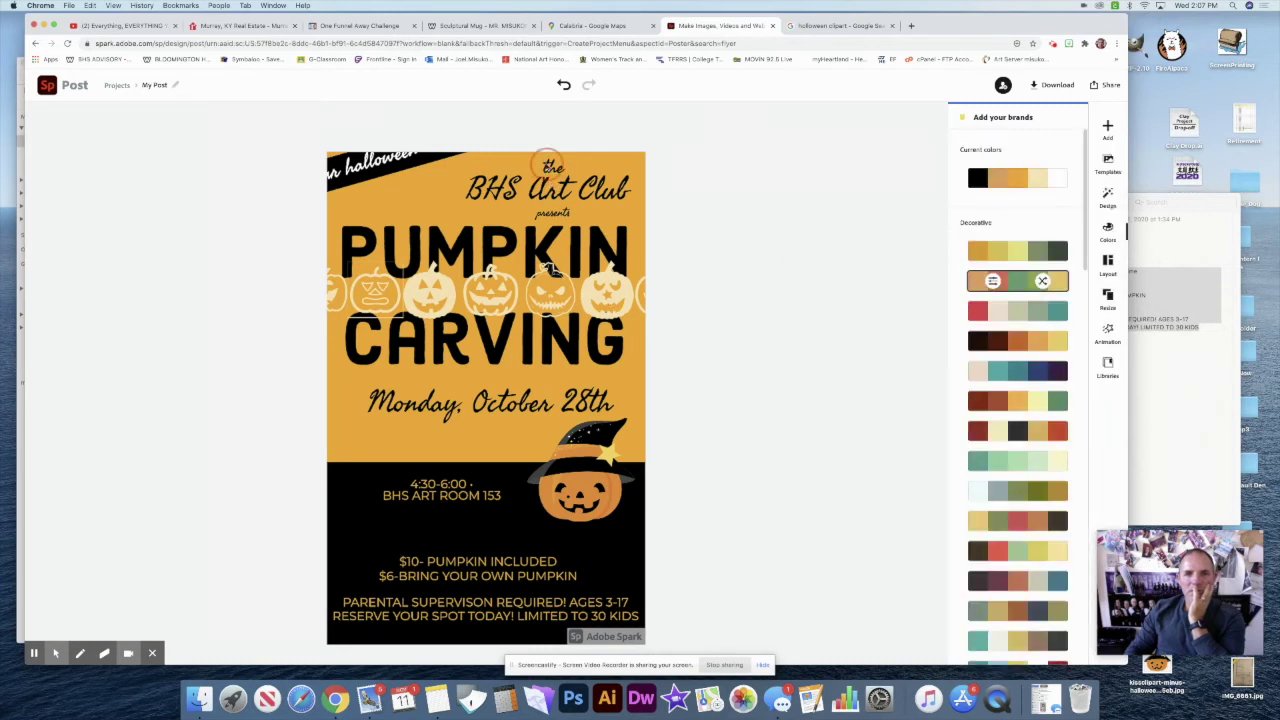
click(550, 166)
mouse_move(1075, 425)
mouse_down()
mouse_move(1000, 422)
mouse_move(1053, 422)
mouse_up()
click(823, 384)
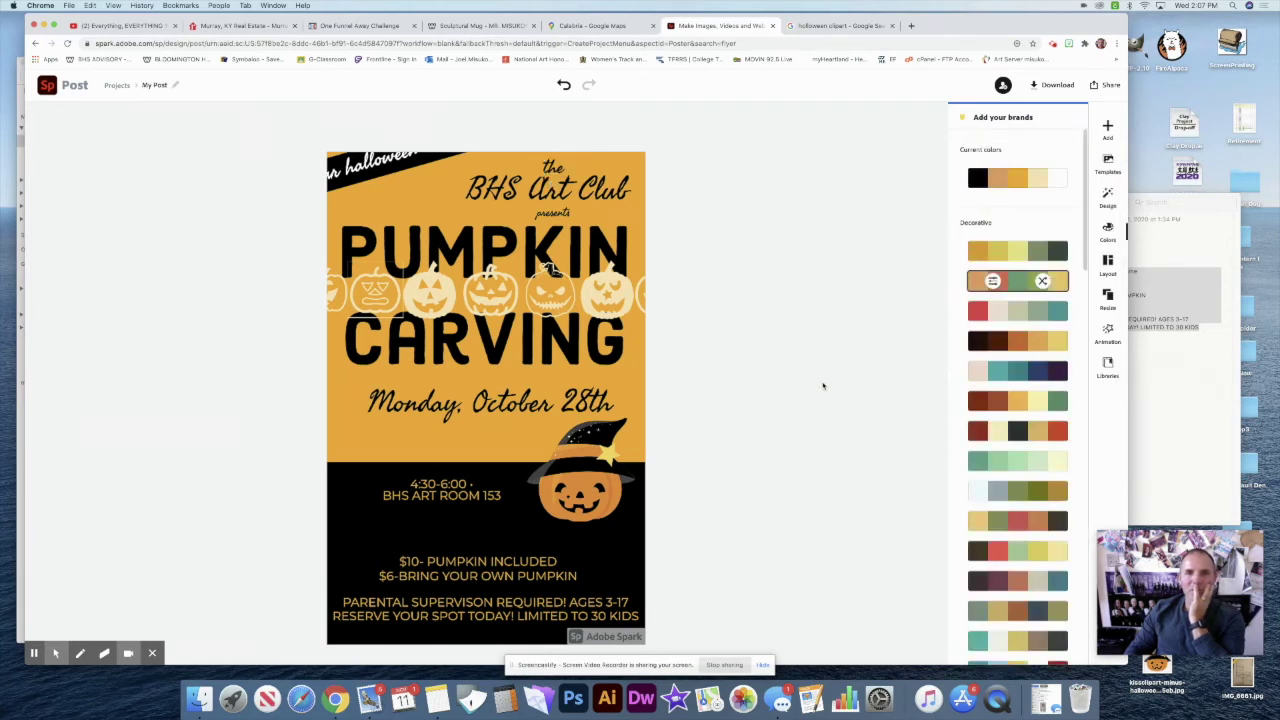
click(552, 211)
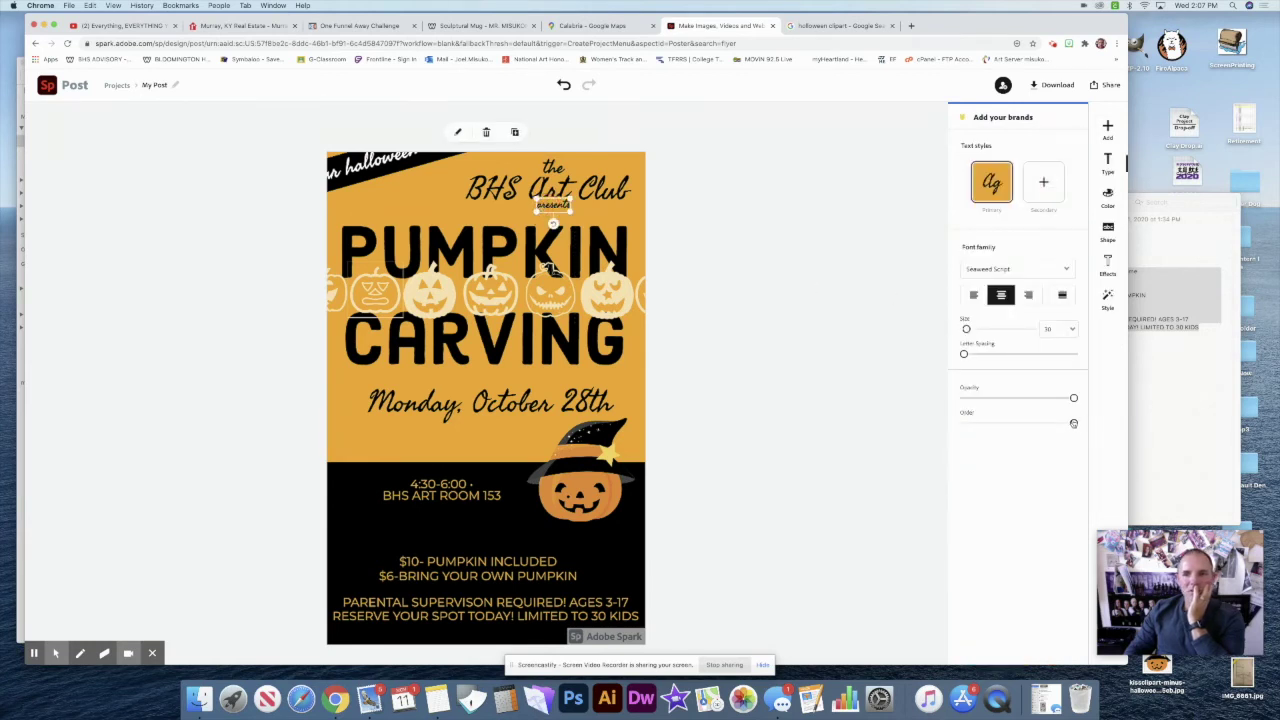
mouse_move(1073, 423)
mouse_down()
mouse_move(986, 426)
mouse_move(1073, 424)
mouse_up()
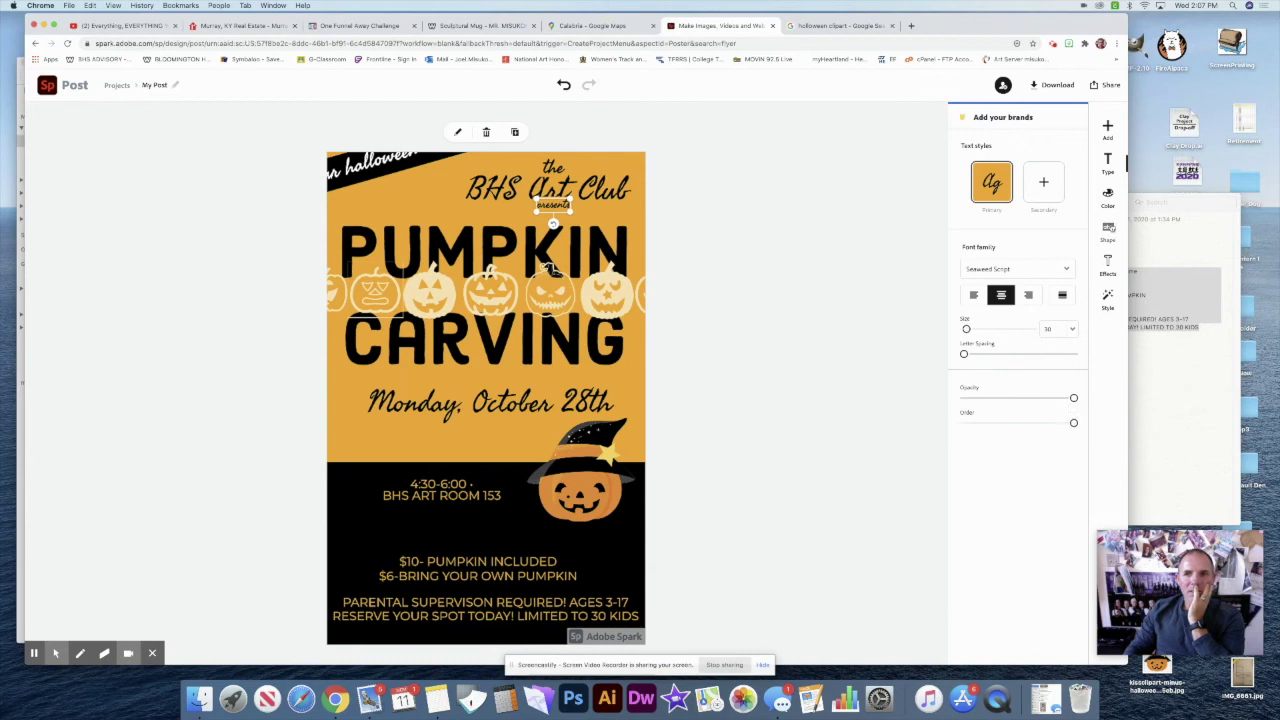
click(1106, 196)
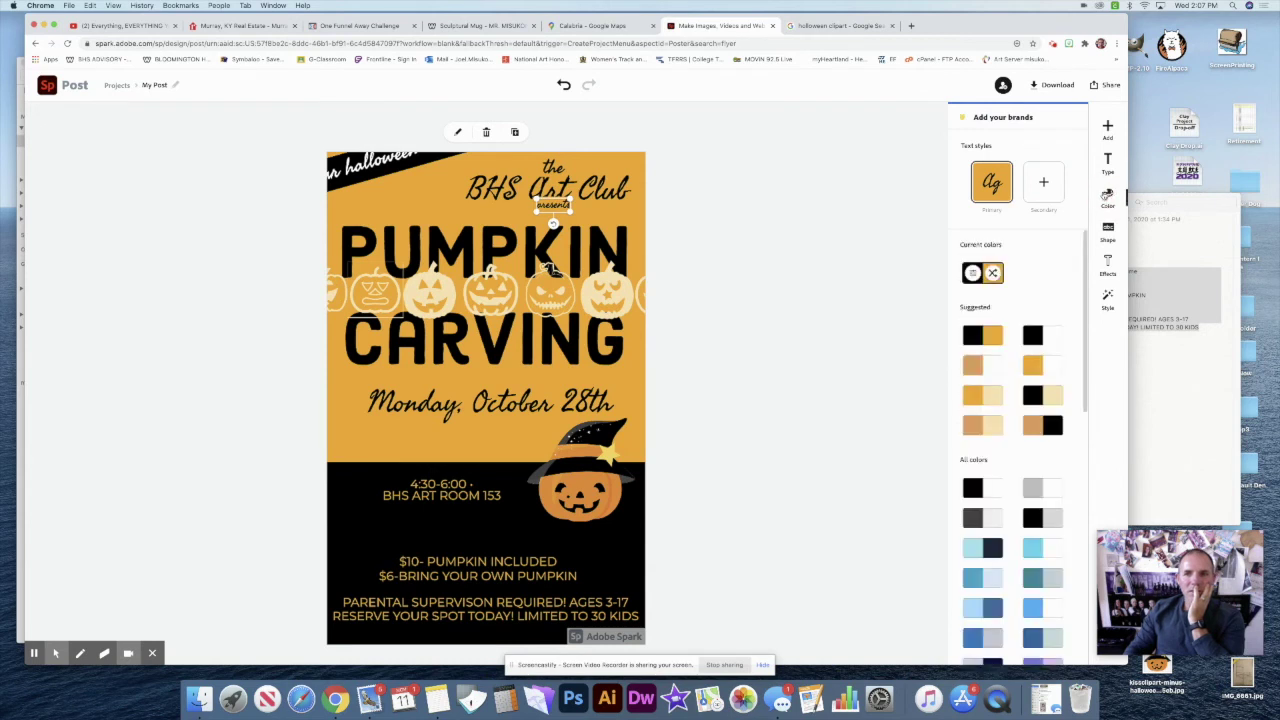
click(970, 274)
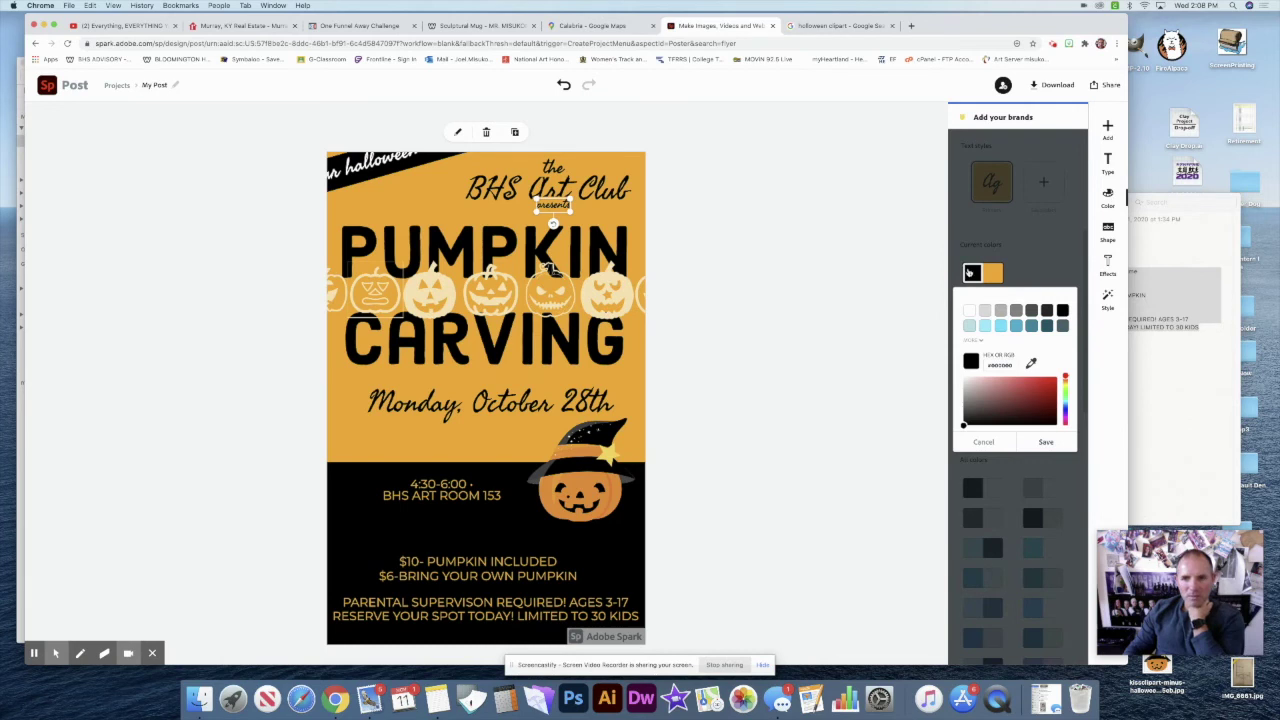
click(981, 341)
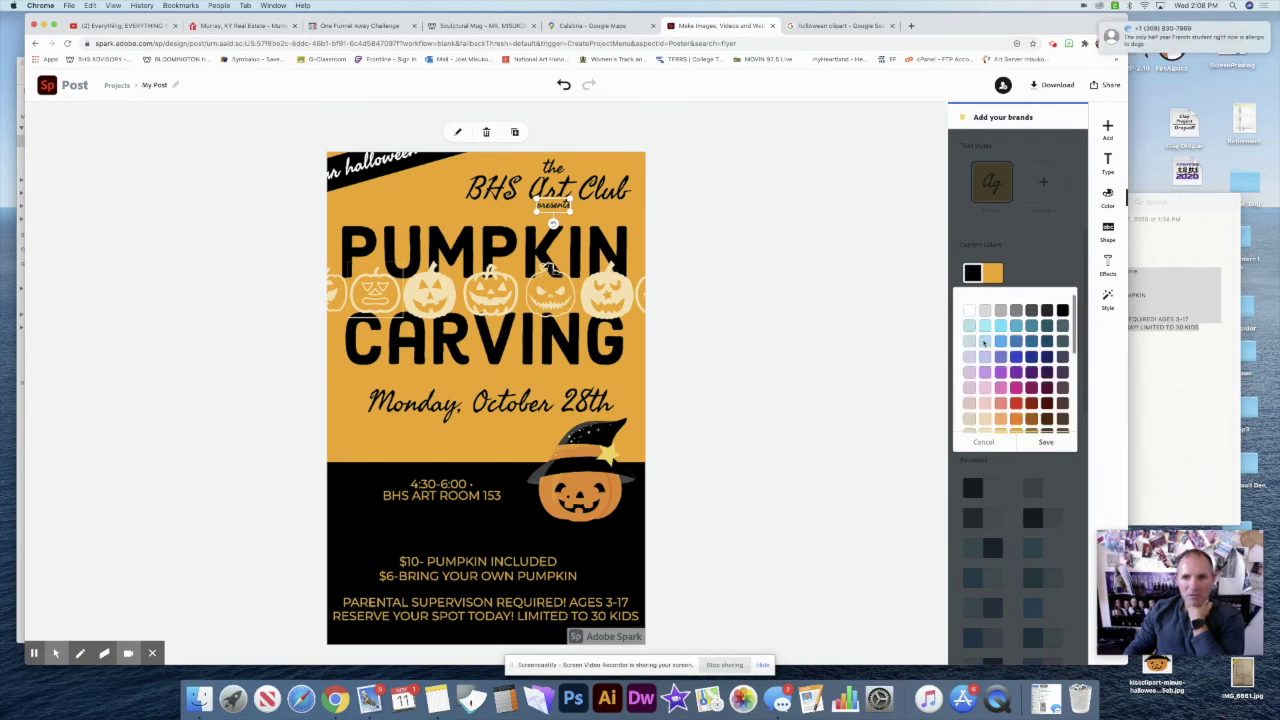
click(1045, 442)
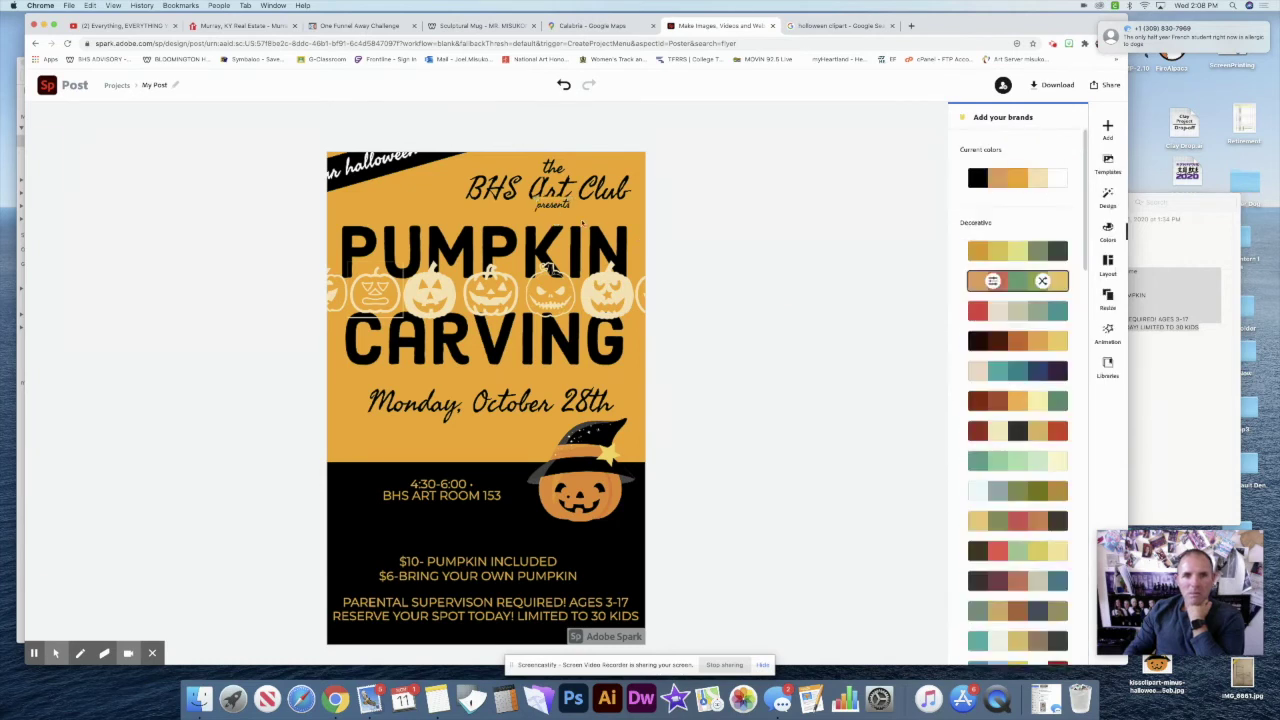
Raise "the" toward the flyer's upper edge and shift both "the" and "presents" right, near the word "Club"
click(552, 213)
click(555, 213)
click(552, 162)
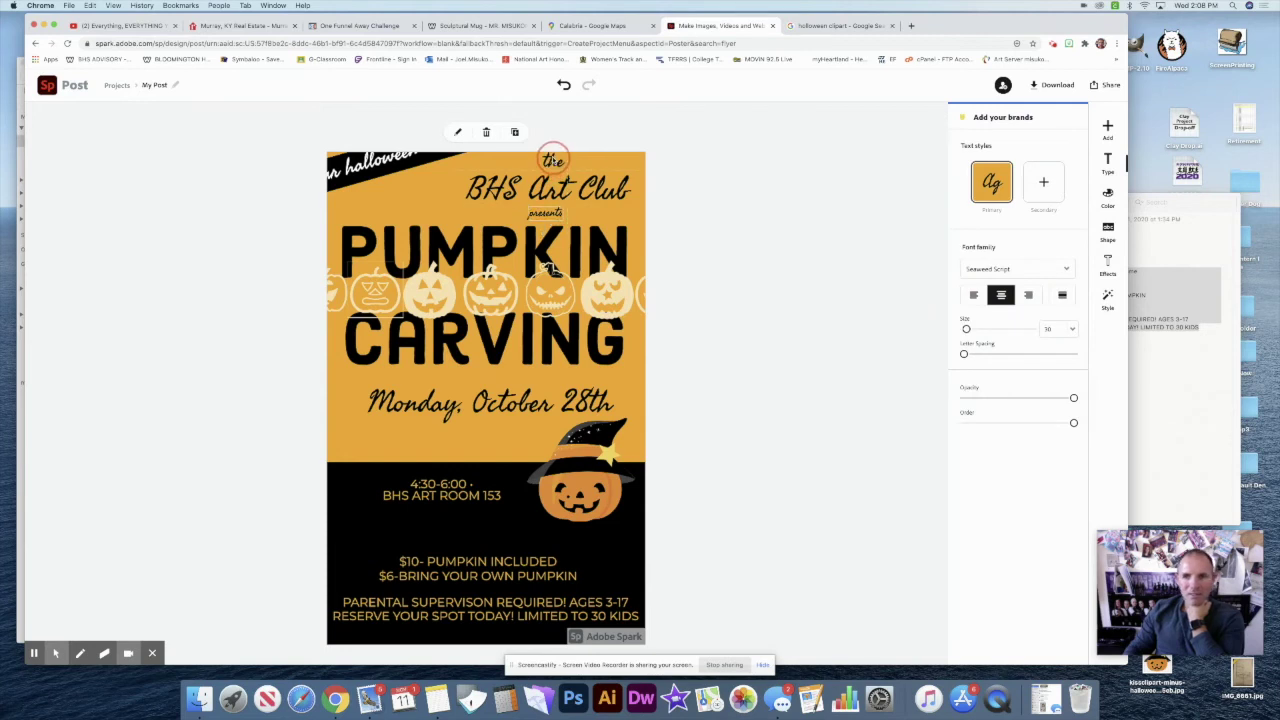
click(552, 161)
click(718, 190)
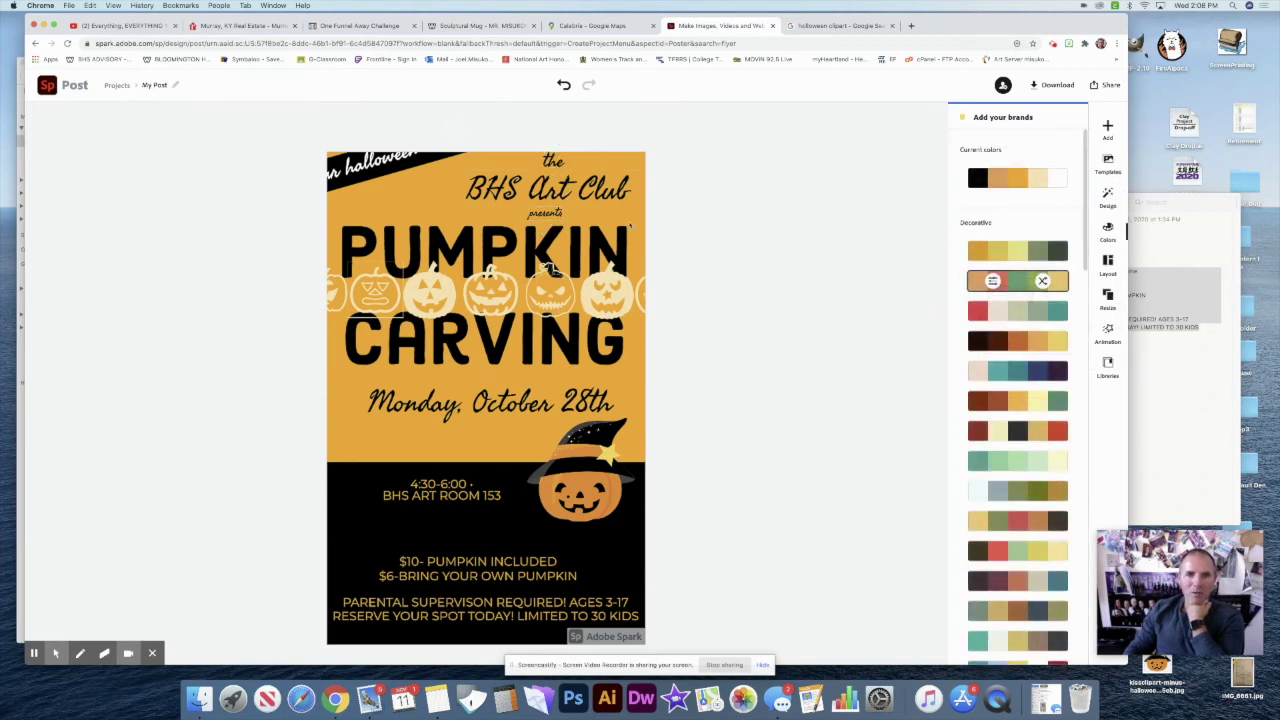
drag(557, 222, 612, 210)
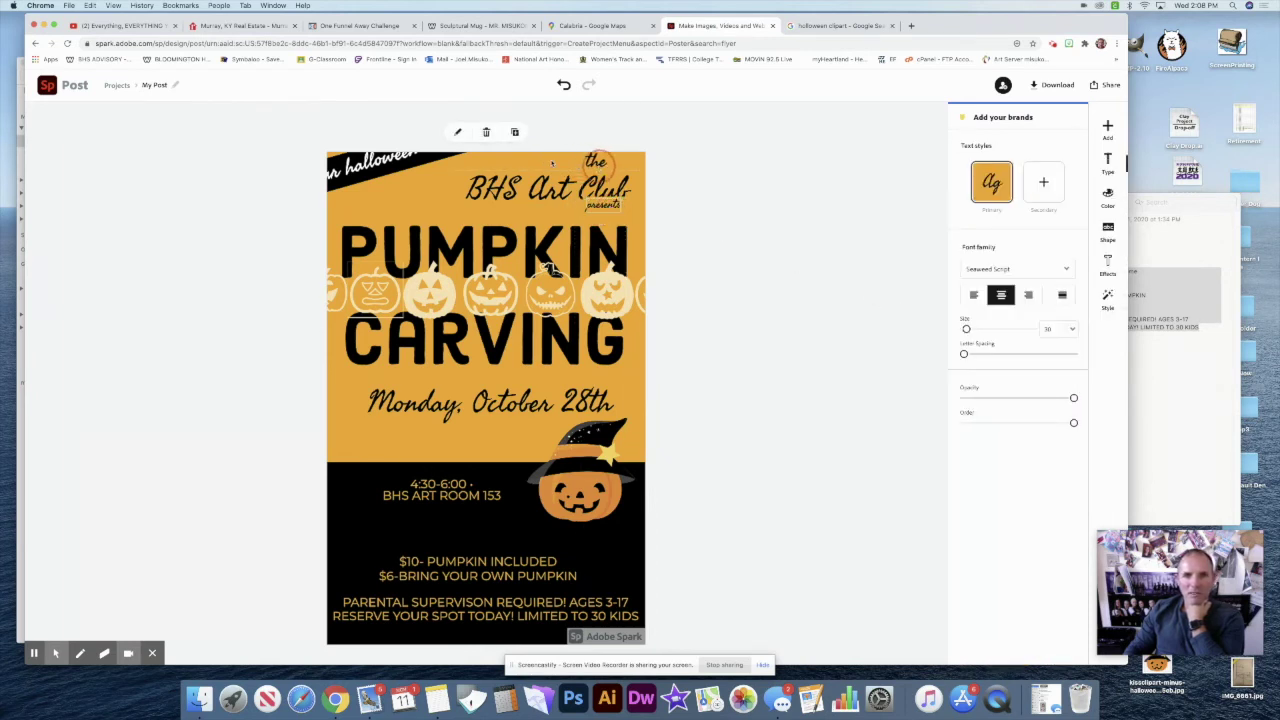
Move the costume banner down and right so its full text fits on the flyer, and lower "BHS Art Club" and "presents"
click(414, 172)
drag(414, 175, 464, 190)
drag(558, 192, 622, 223)
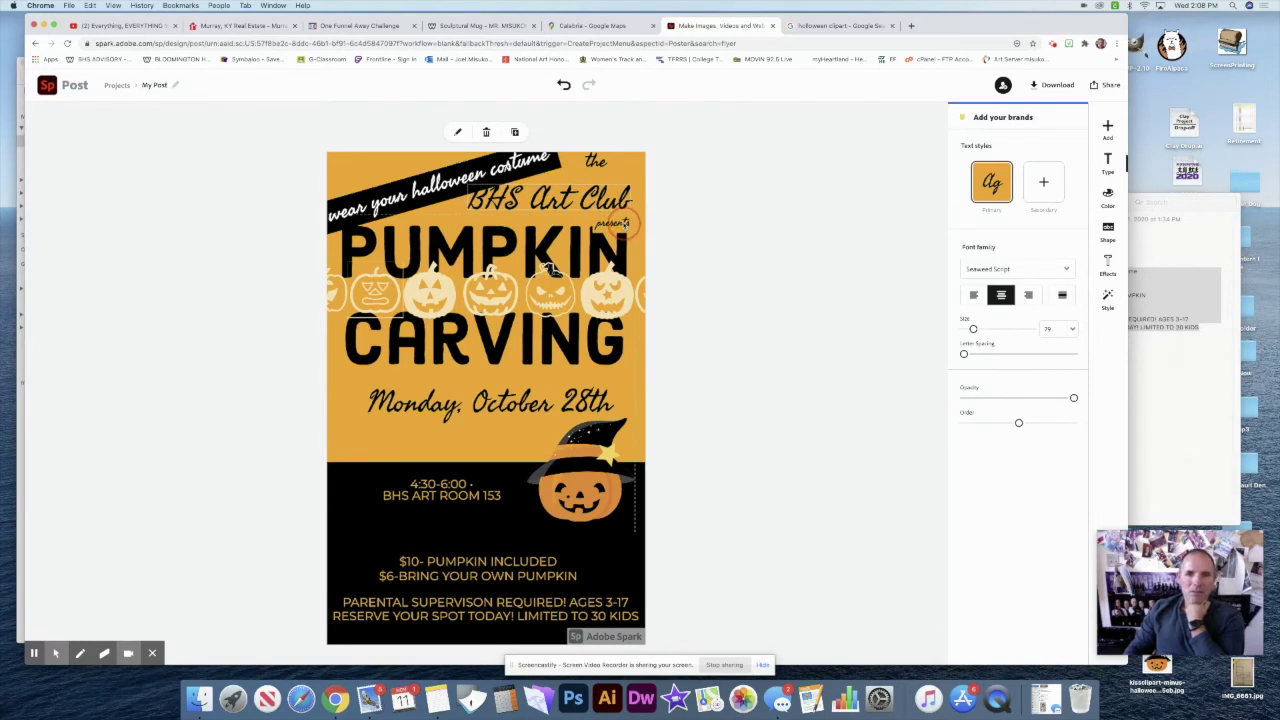
Shrink "BHS Art Club" and move it right, centering "the" above it and "presents" beneath it
click(605, 199)
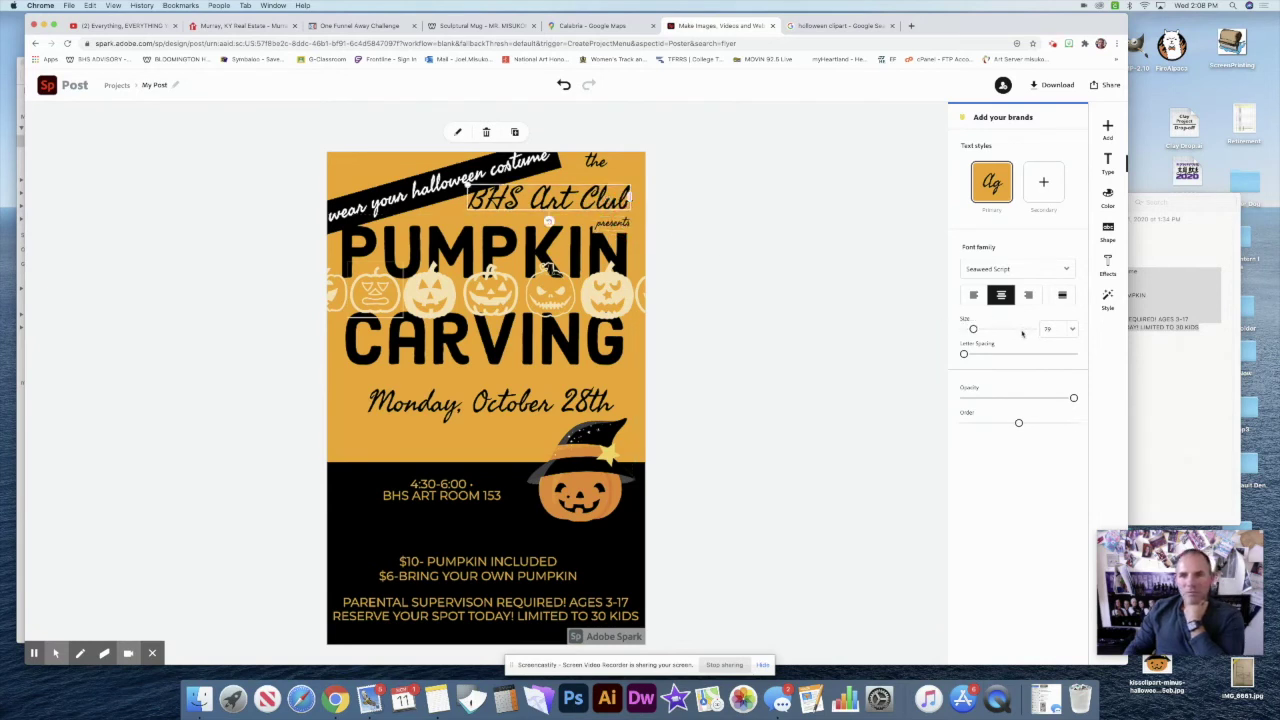
drag(974, 330, 971, 330)
click(791, 257)
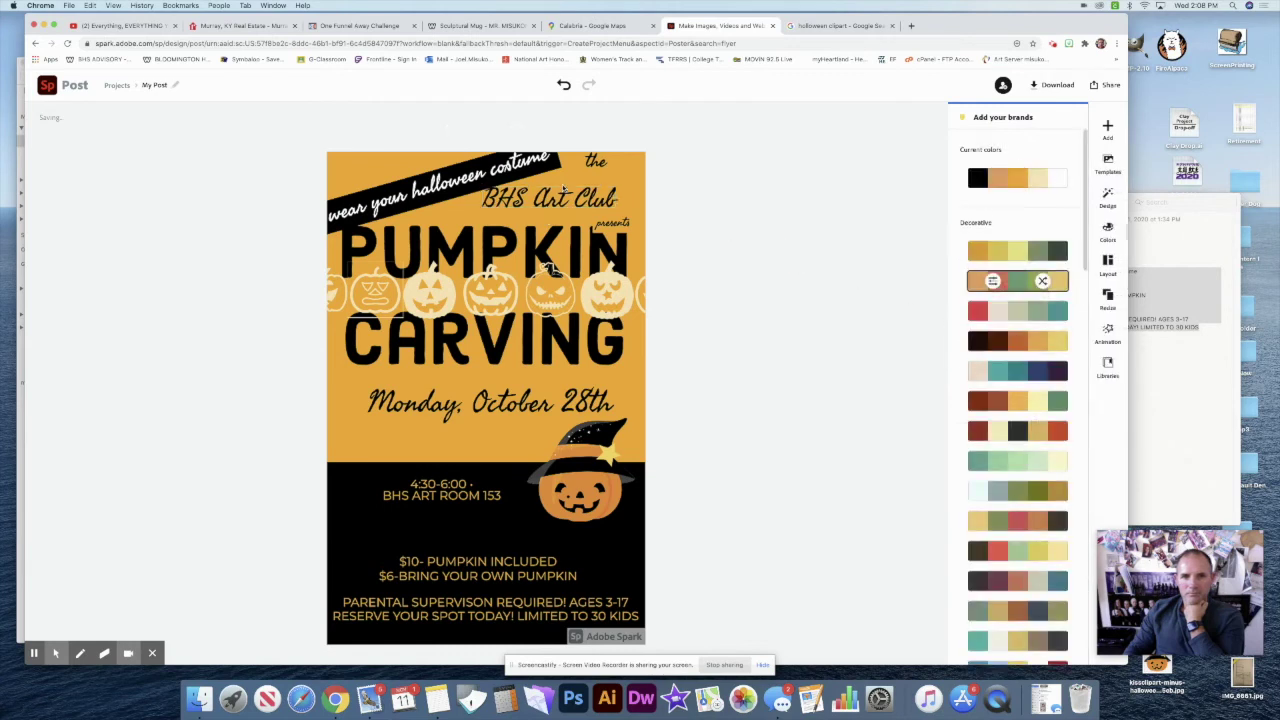
mouse_move(563, 200)
mouse_down()
mouse_move(576, 203)
mouse_move(568, 213)
mouse_up()
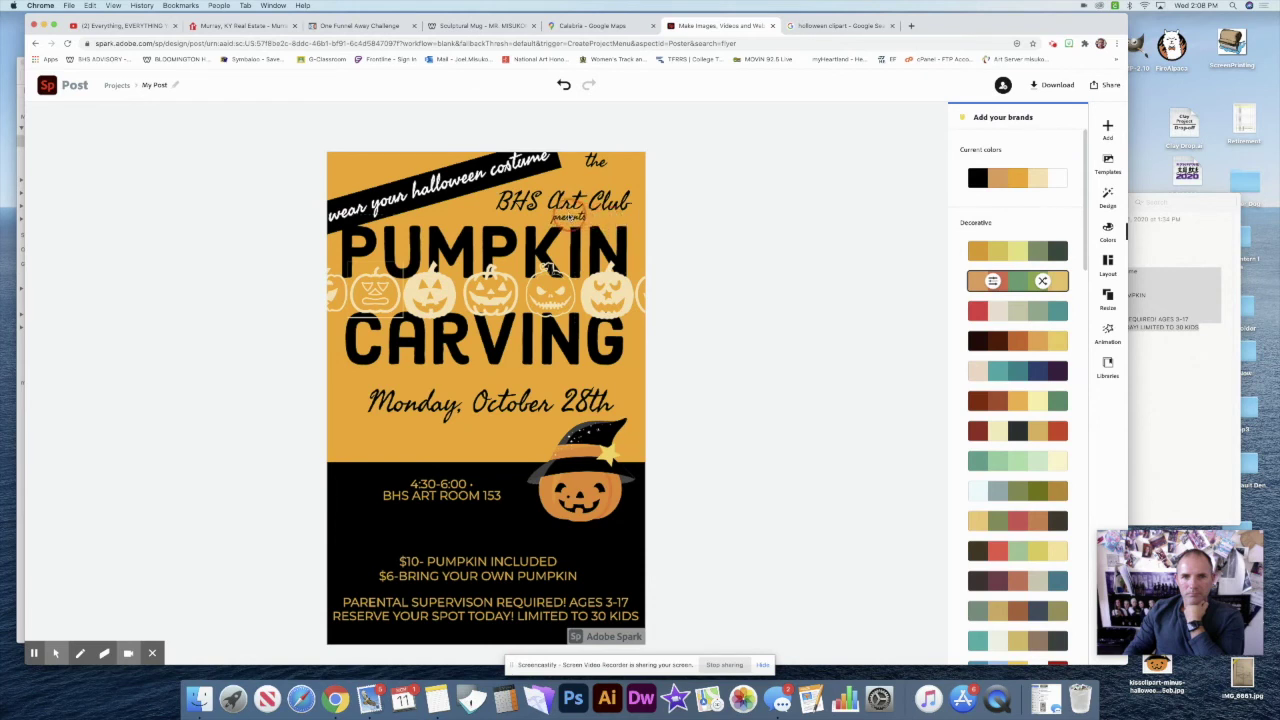
drag(596, 161, 569, 178)
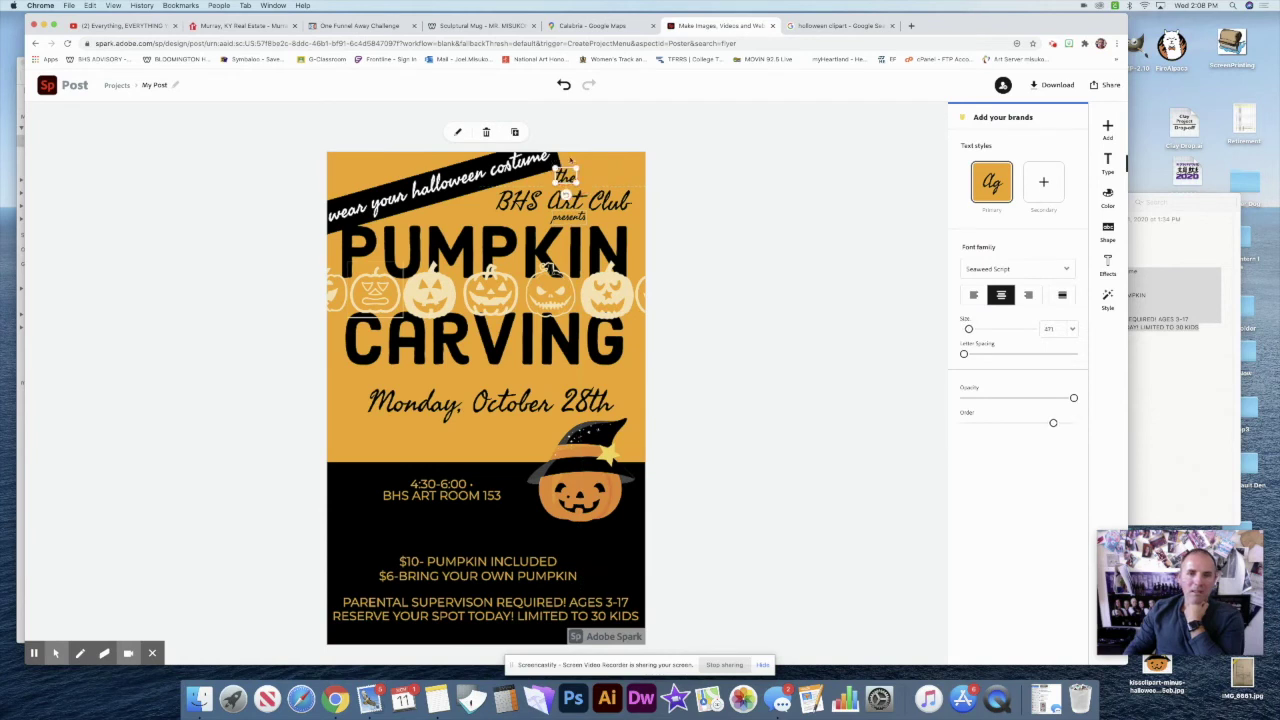
Change the costume banner's background from black to the flyer's orange by sampling it, keeping the text white
click(550, 161)
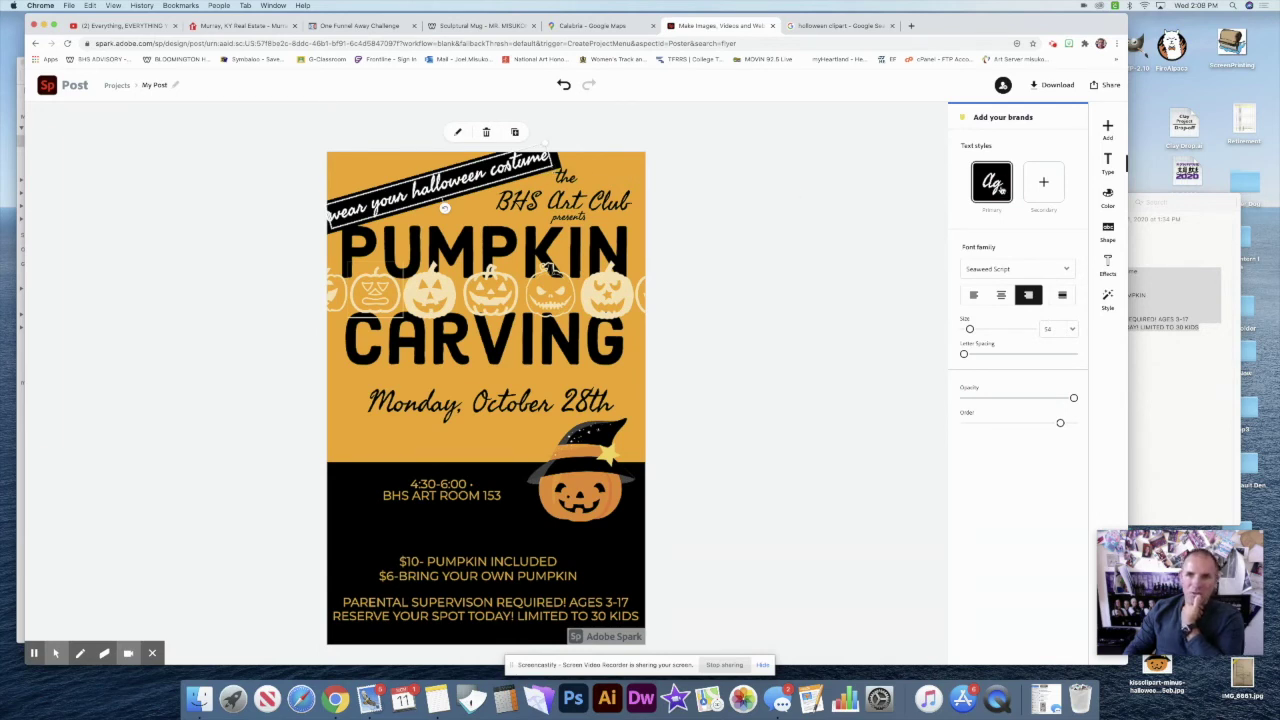
click(1109, 198)
click(974, 272)
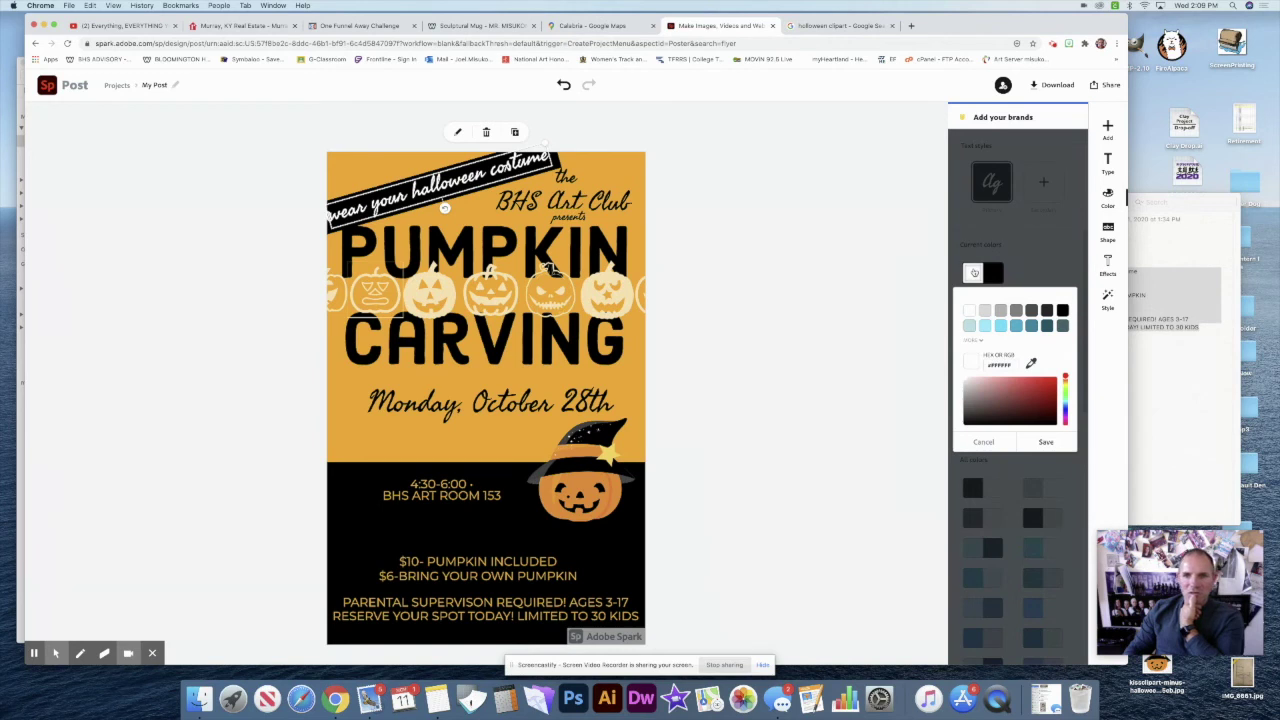
click(995, 272)
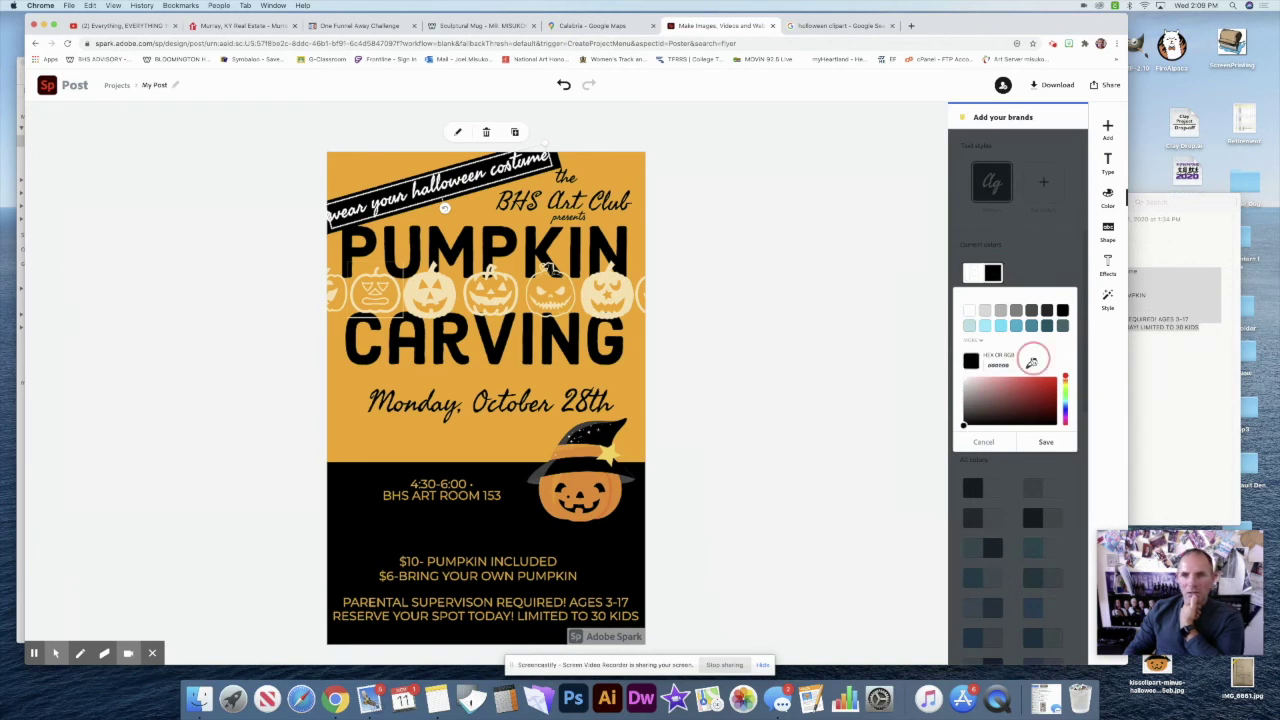
click(1031, 362)
click(469, 425)
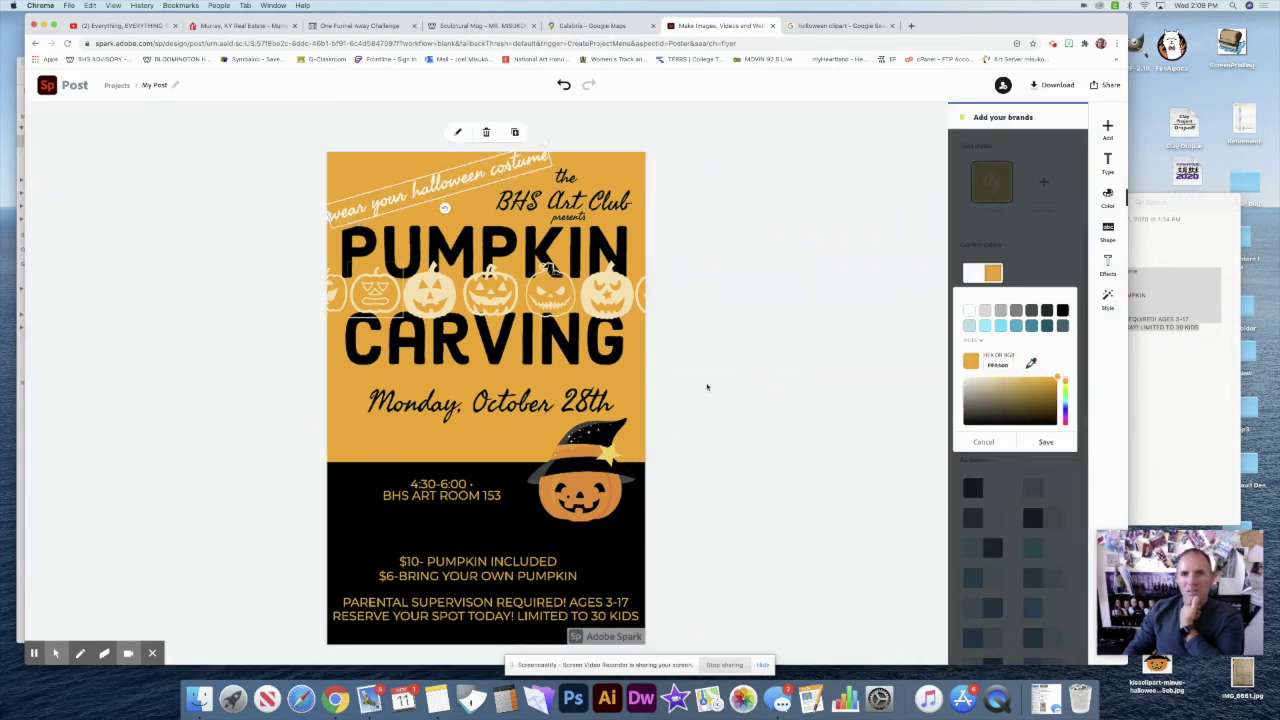
click(724, 256)
Bring "the" slightly forward in the stacking order
click(466, 182)
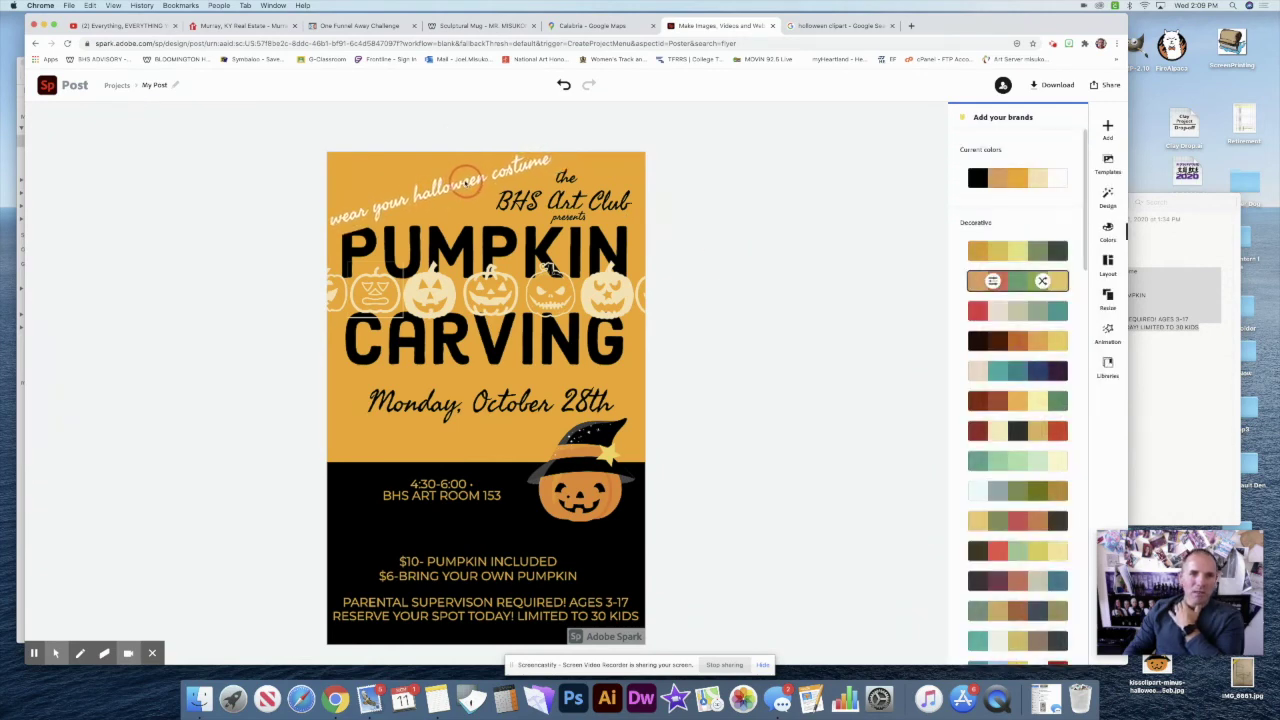
click(683, 182)
click(573, 178)
click(572, 180)
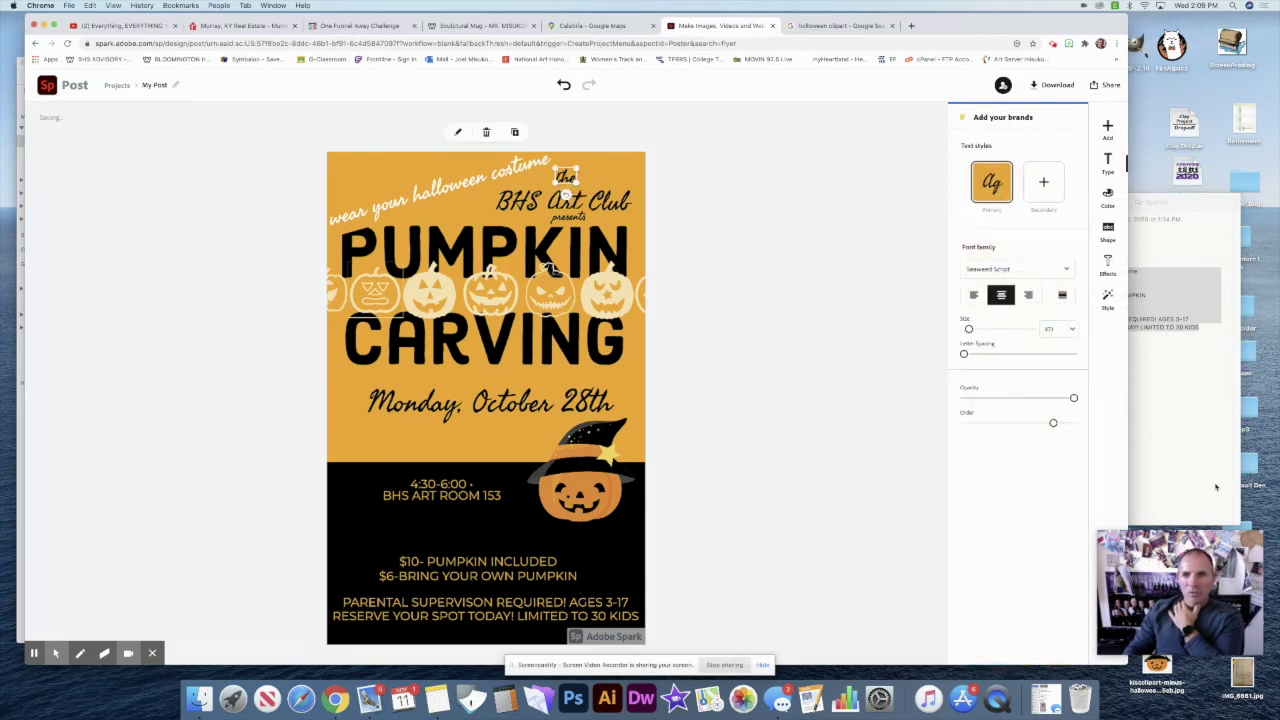
drag(1054, 423, 1062, 425)
click(837, 380)
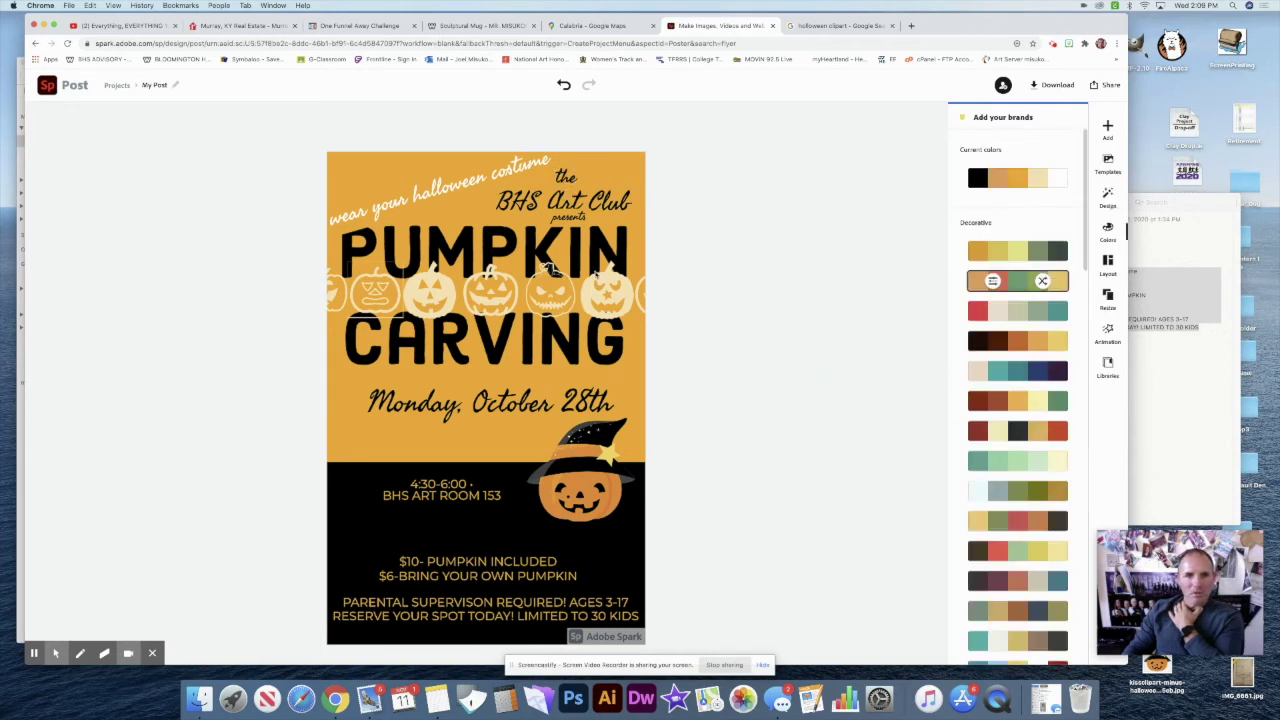
Send "presents" further back in the stacking order and nudge "the" slightly right
click(568, 217)
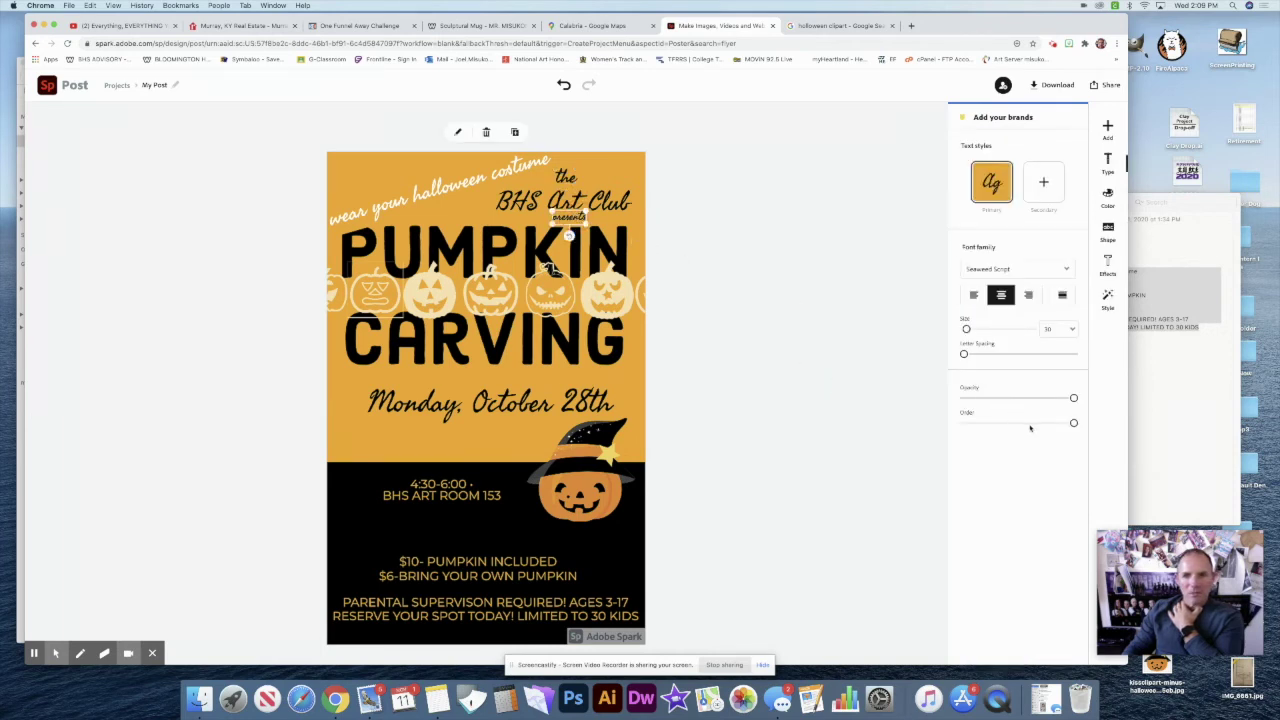
drag(1072, 425, 1046, 426)
click(849, 400)
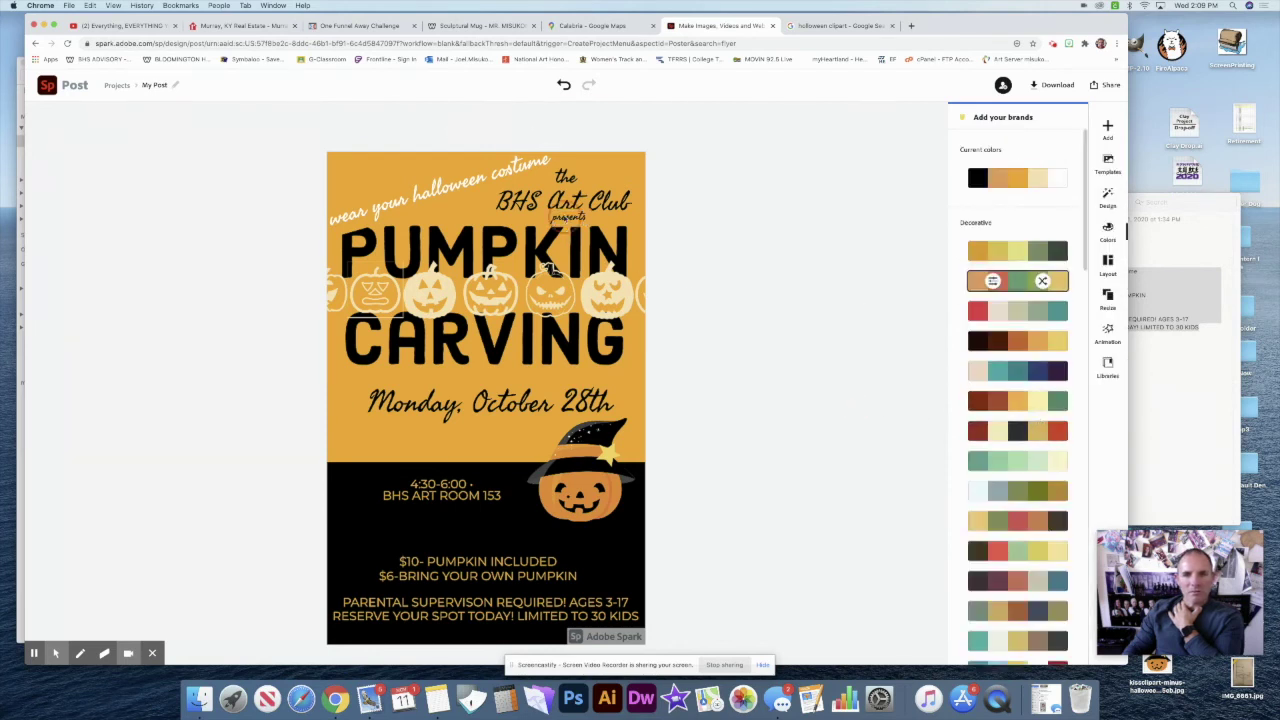
click(568, 216)
drag(1046, 424, 998, 424)
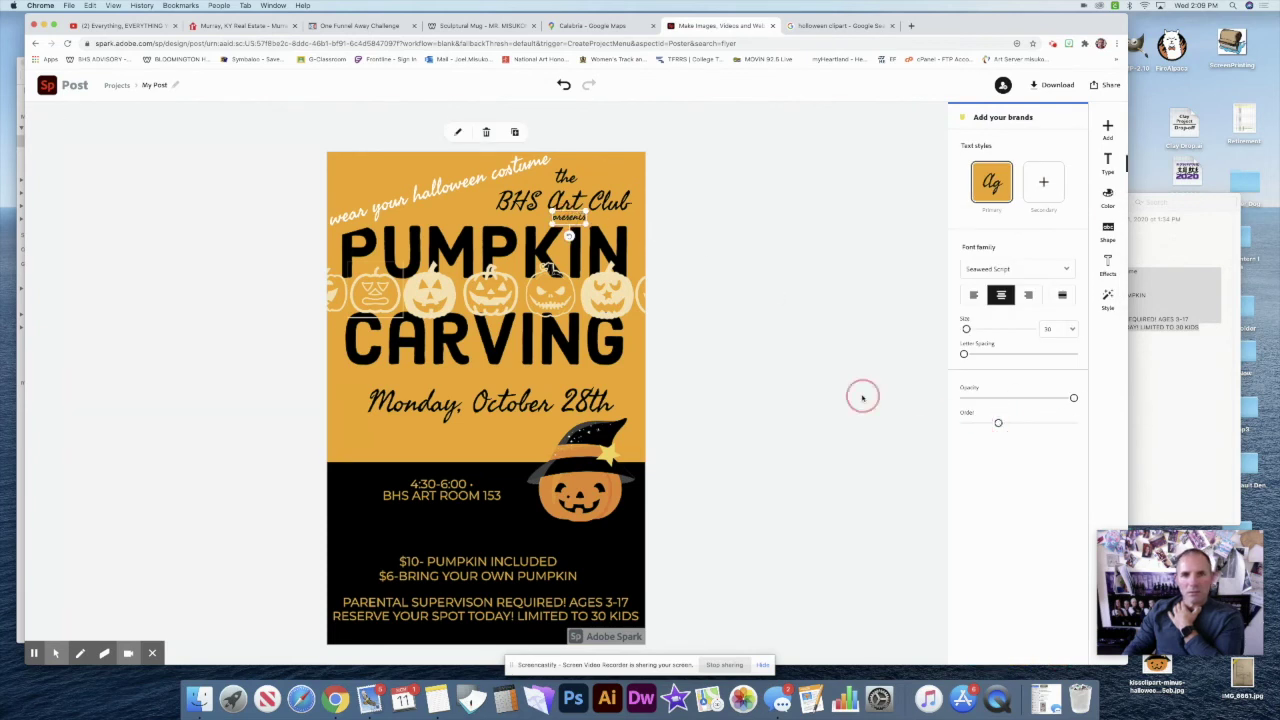
click(862, 398)
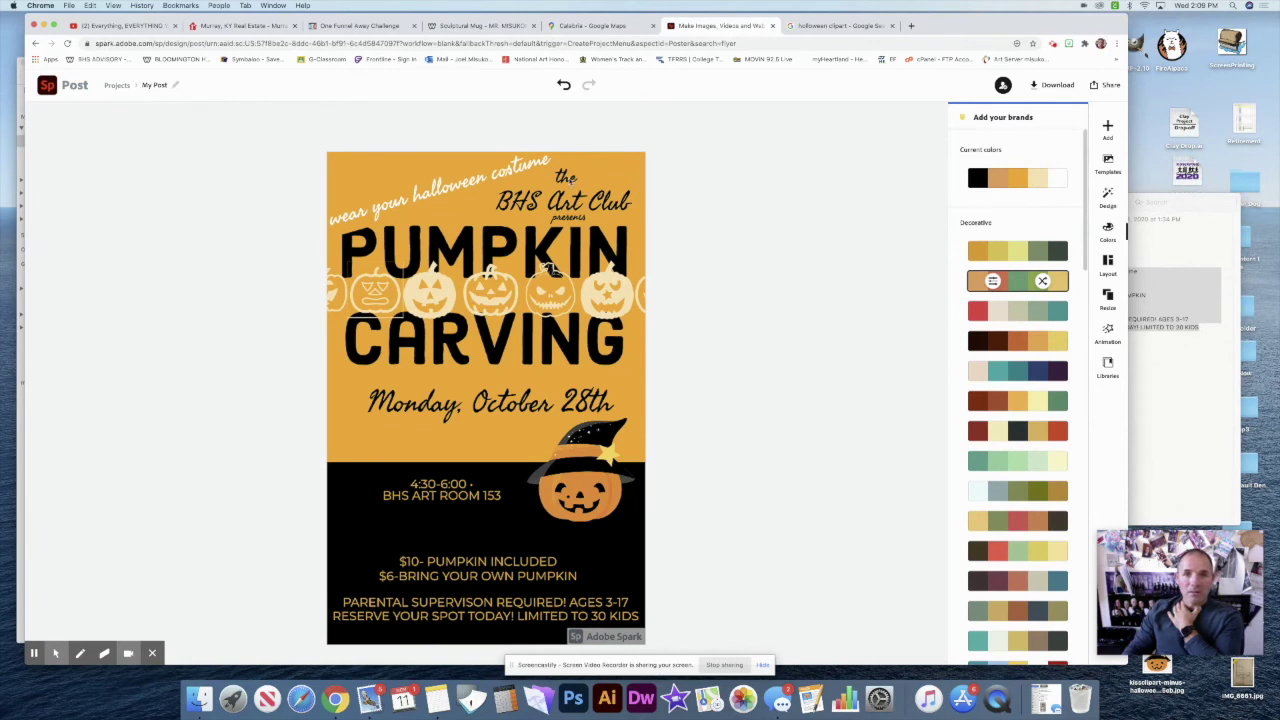
click(576, 180)
click(684, 201)
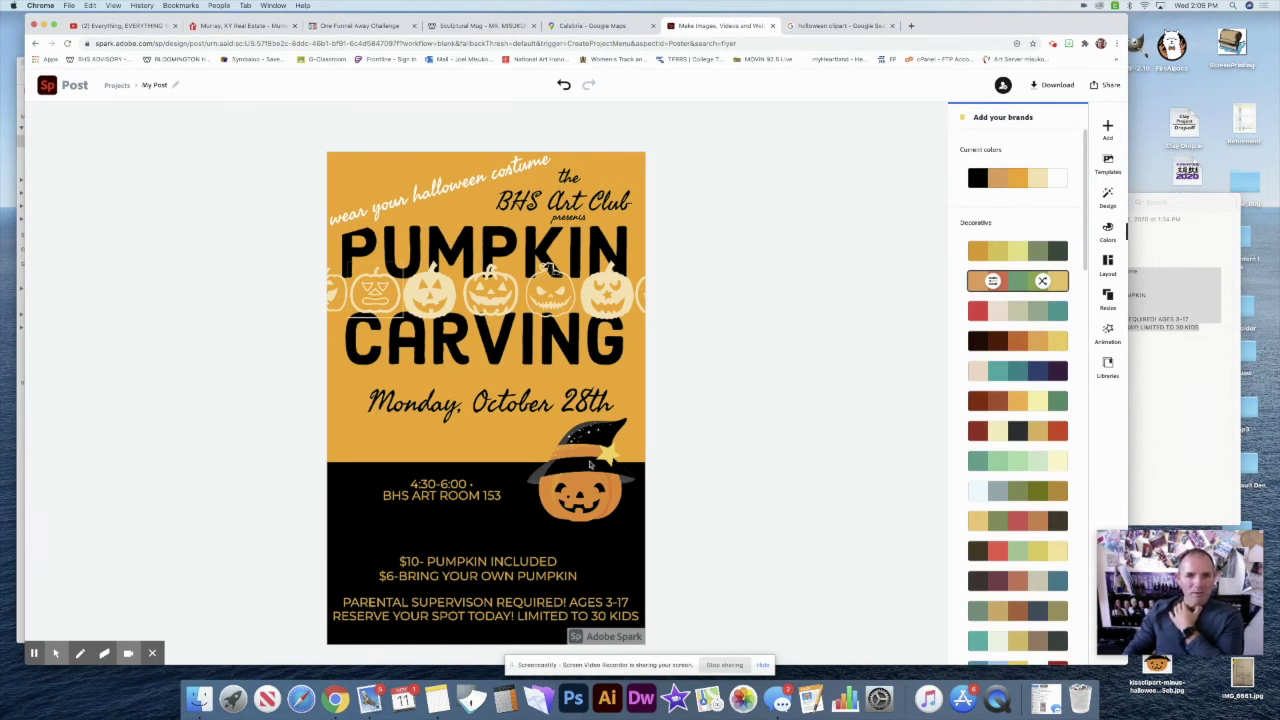
Move the witch-hat pumpkin, the date line and the "PUMPKIN CARVING" title down to open space beneath the header
drag(590, 464, 591, 480)
drag(492, 411, 492, 423)
drag(505, 346, 505, 368)
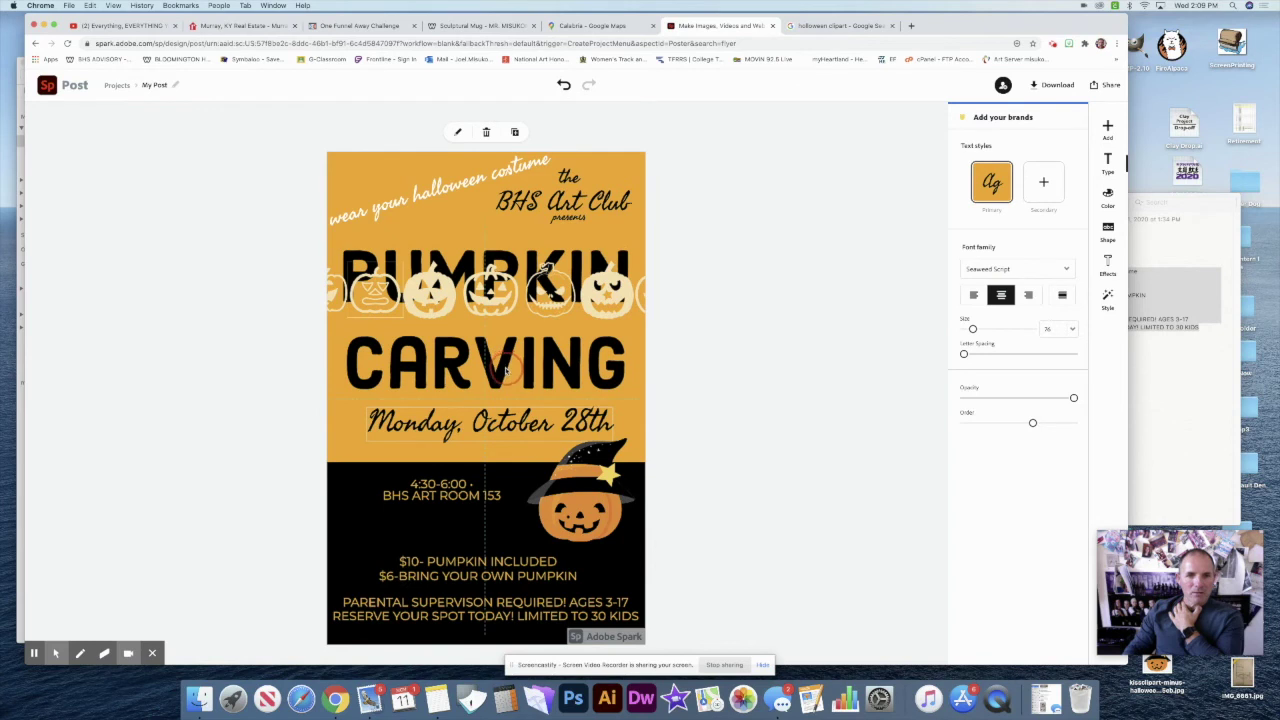
click(668, 326)
Move the row of pumpkins down between "PUMPKIN" and "CARVING", and bring the title slightly forward in the stacking order
drag(763, 354, 290, 284)
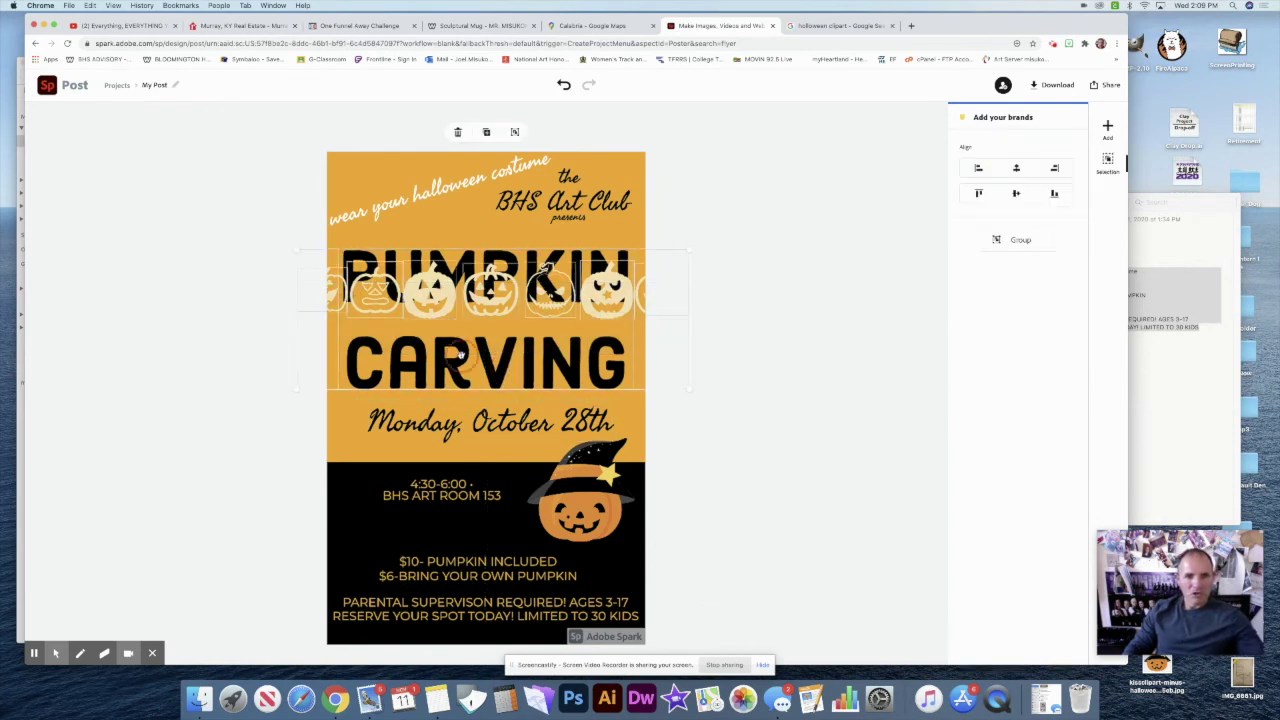
drag(496, 314, 492, 336)
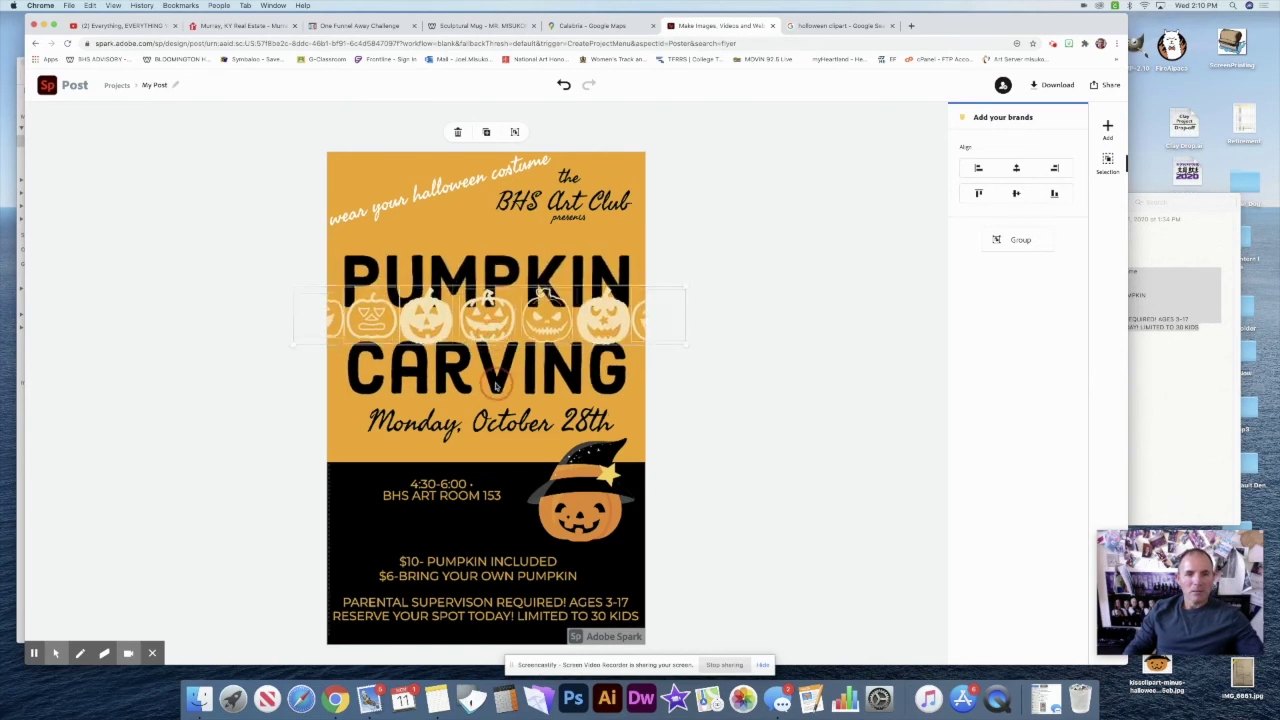
click(494, 382)
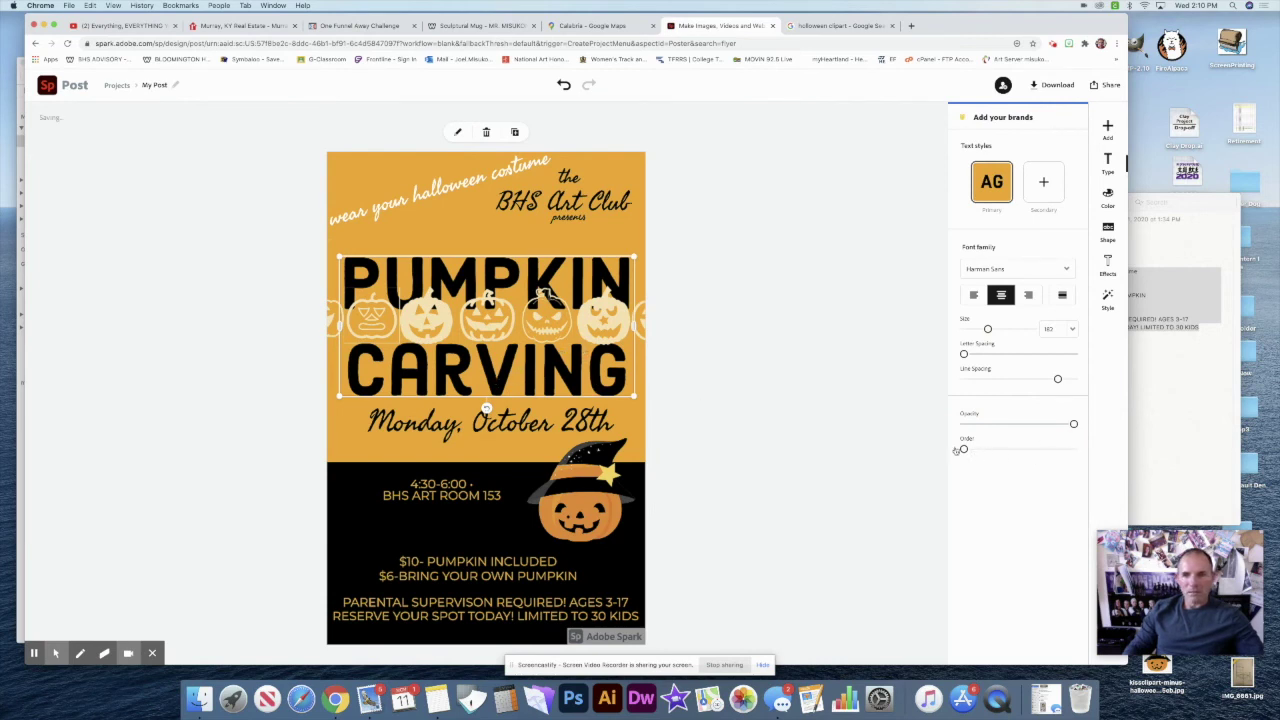
mouse_move(963, 450)
mouse_down()
mouse_move(1027, 449)
mouse_move(970, 449)
mouse_up()
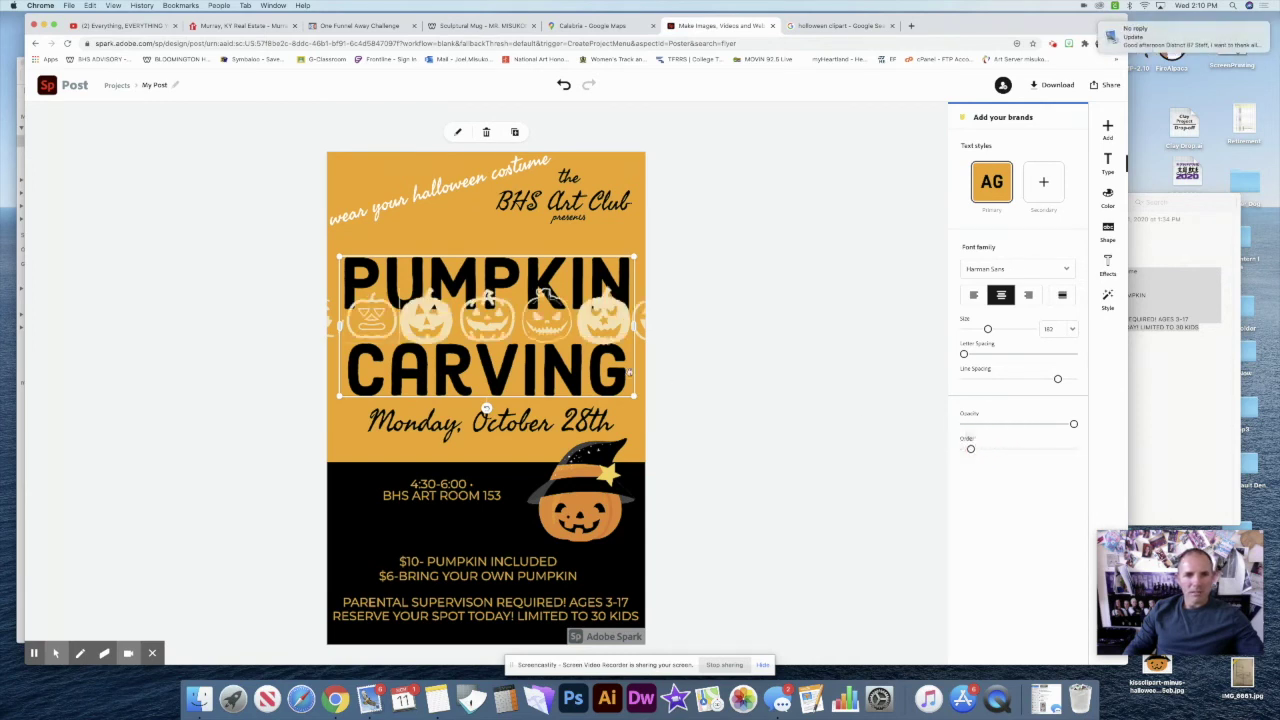
click(740, 340)
click(307, 336)
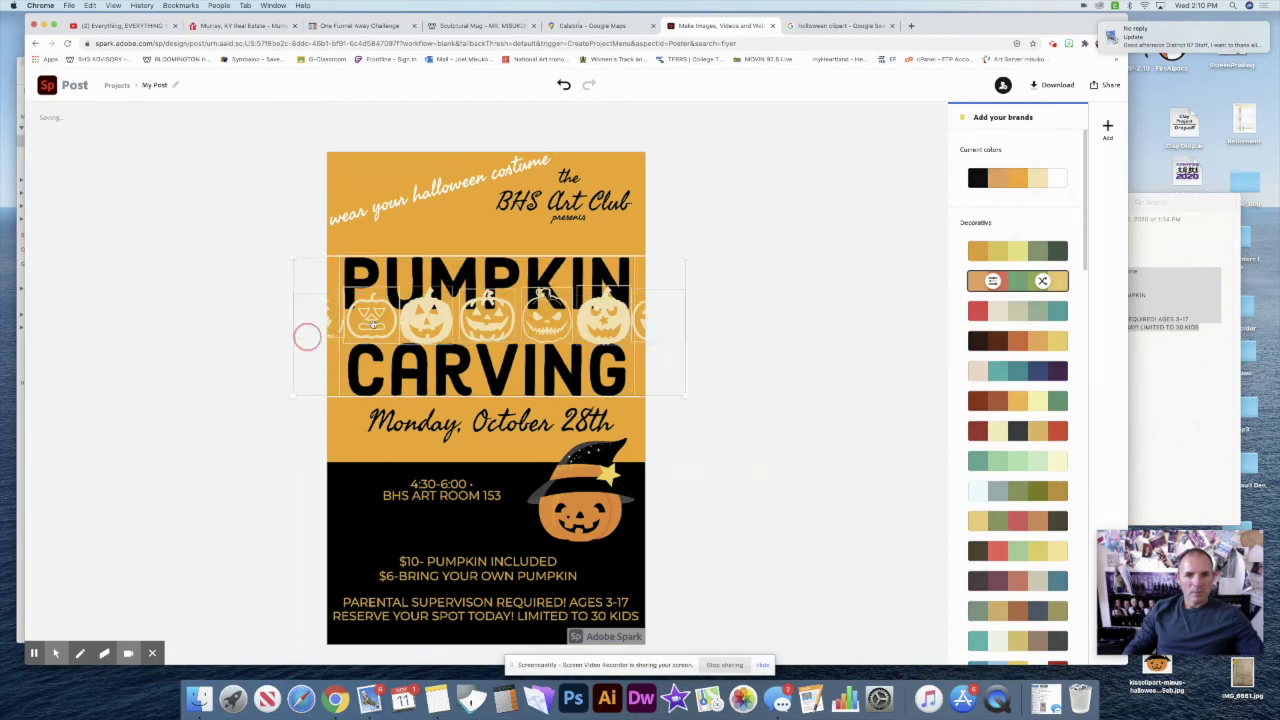
click(458, 318)
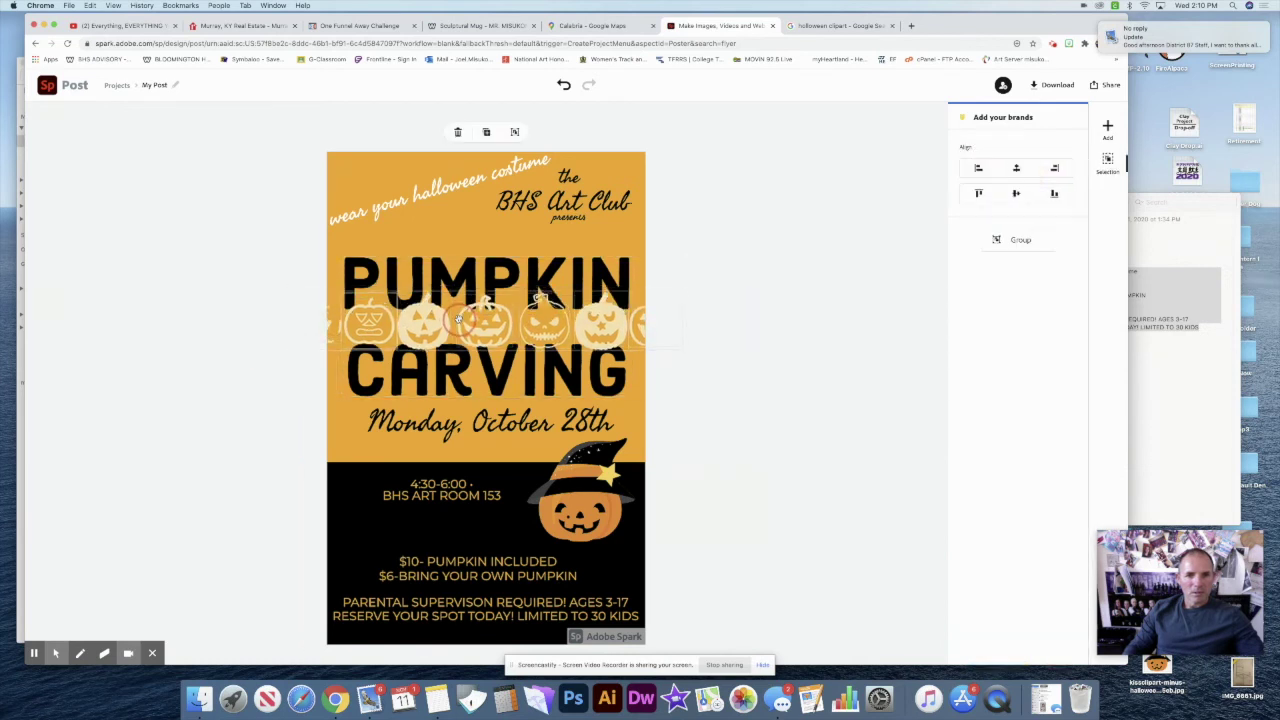
Move the diagonal costume text and the "the BHS Art Club presents" header together slightly down and right
click(755, 412)
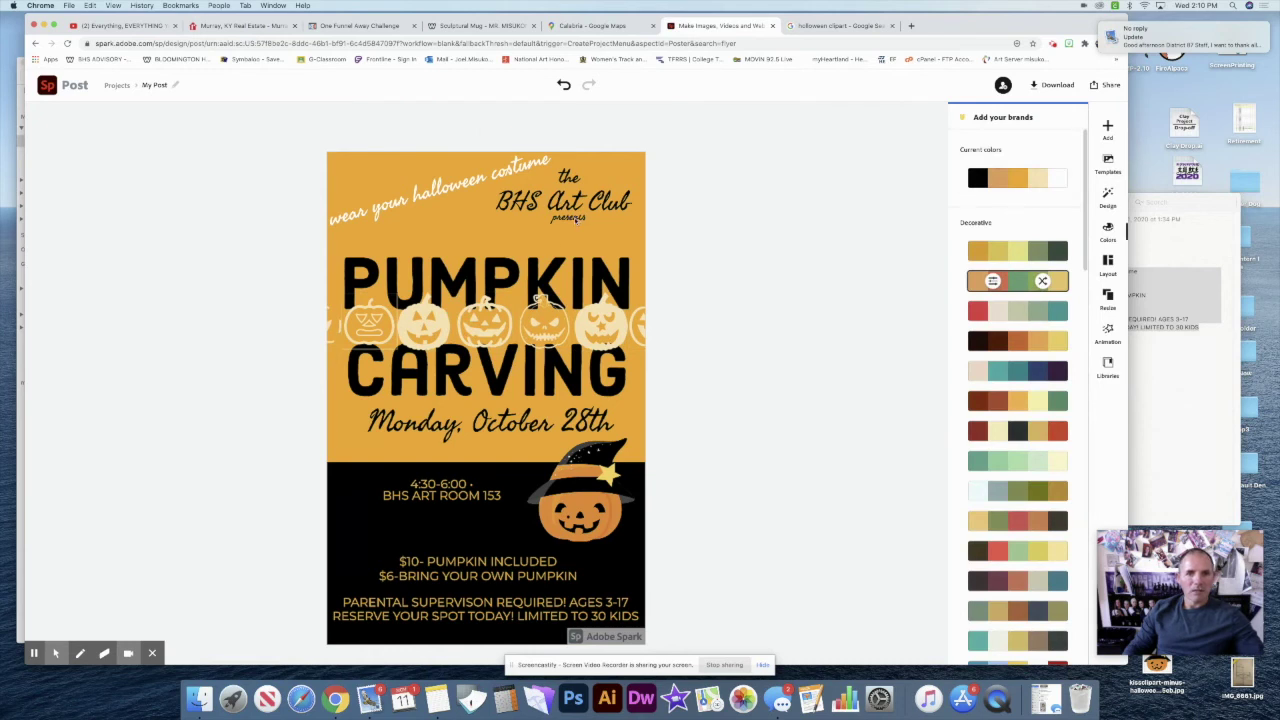
drag(704, 142, 577, 203)
click(731, 215)
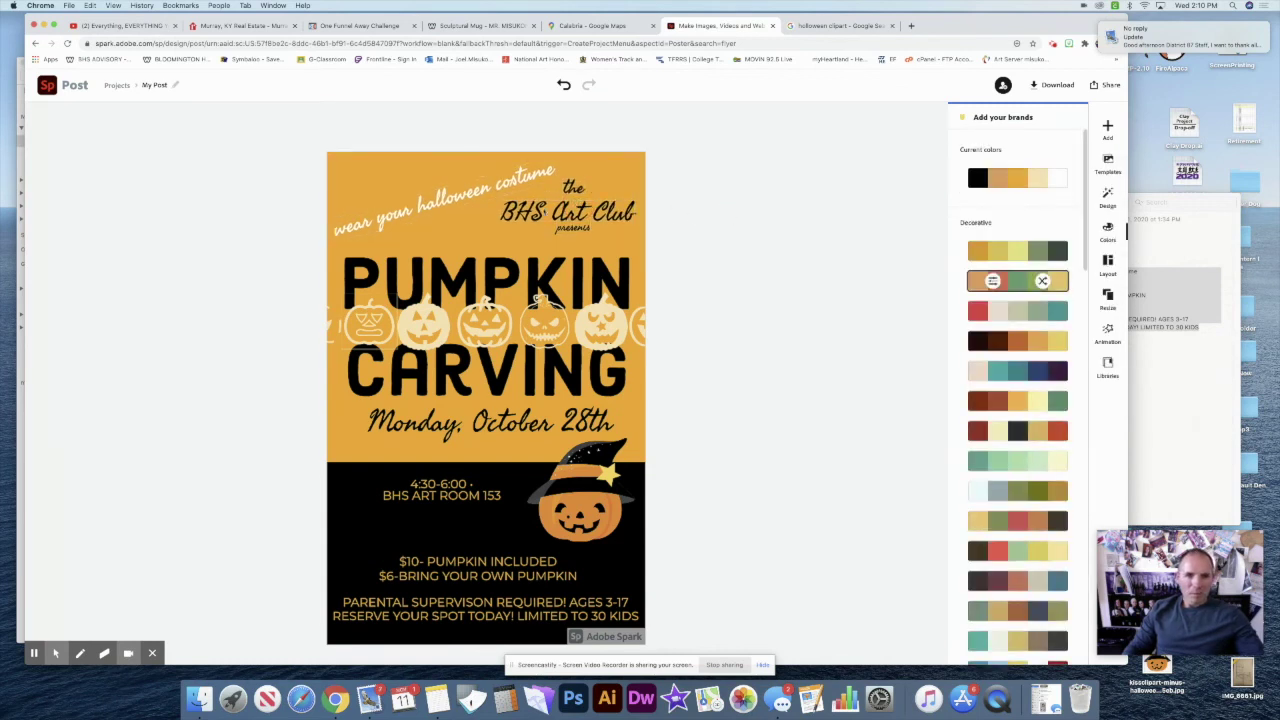
Try to set the font size of the diagonal "wear your halloween costume" text to 40
click(482, 190)
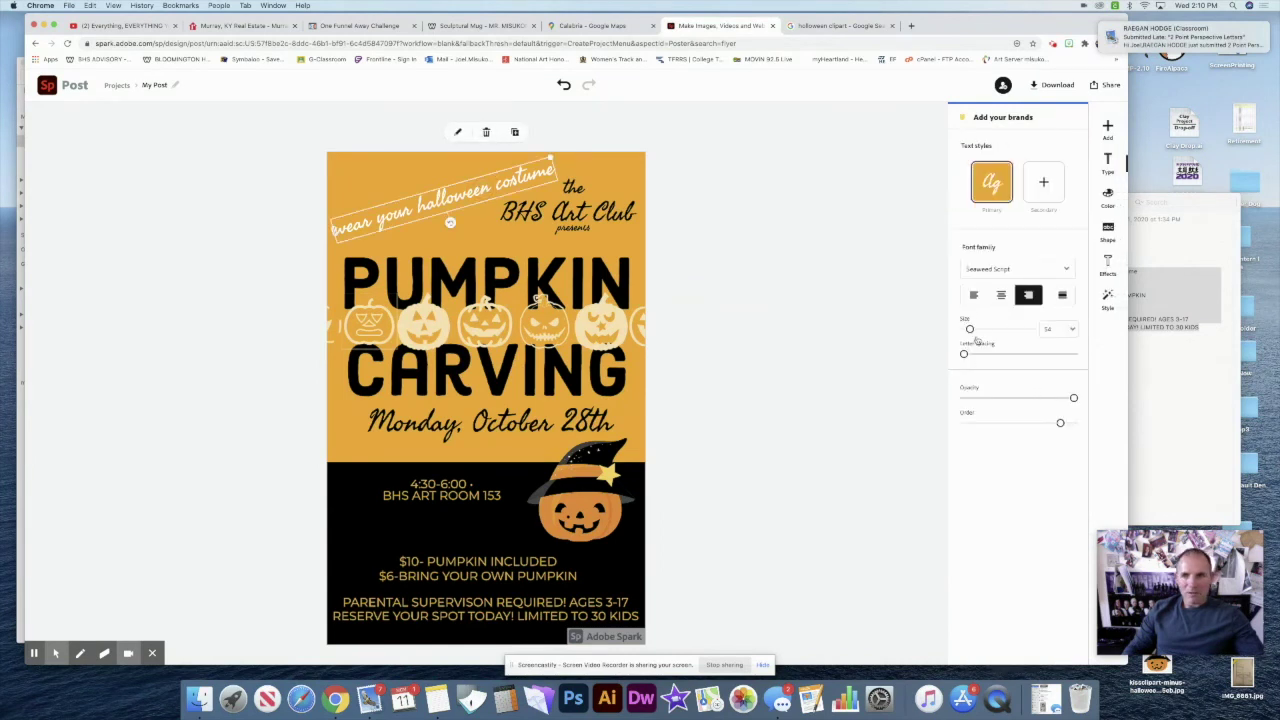
drag(970, 330, 970, 330)
click(1052, 330)
click(1049, 329)
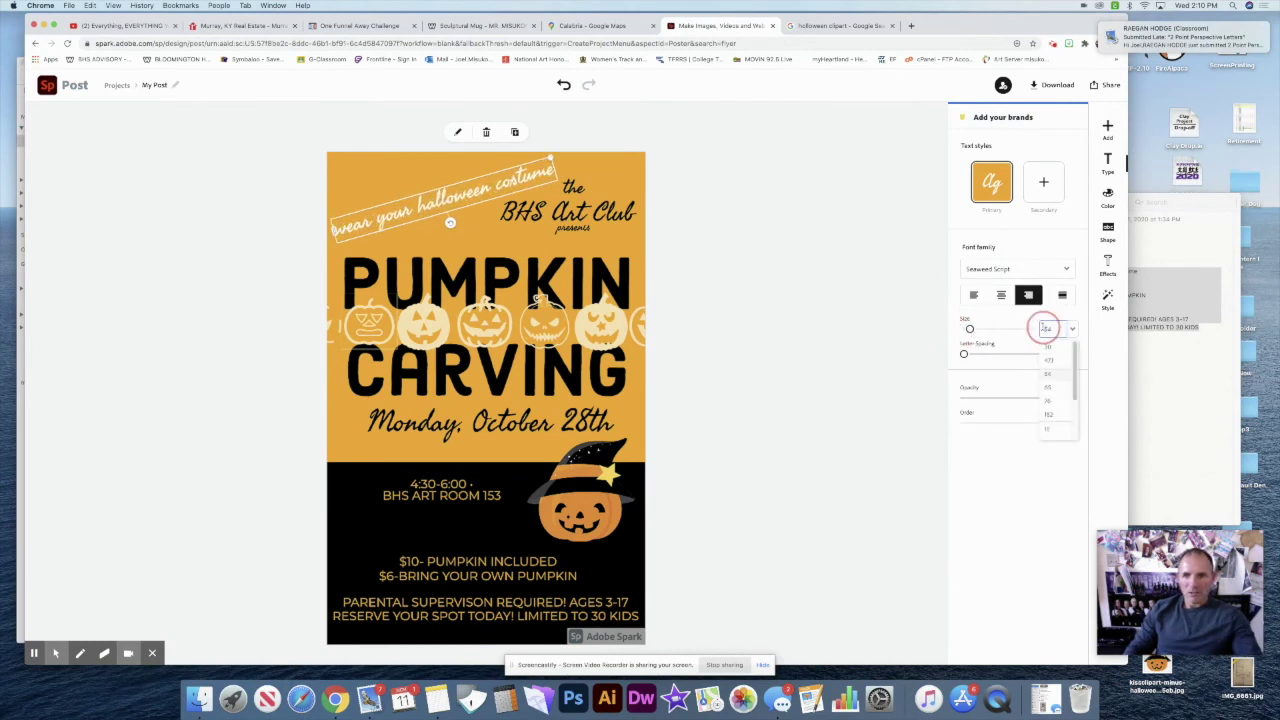
key(BackSpace)
text(40)
click(858, 354)
click(467, 192)
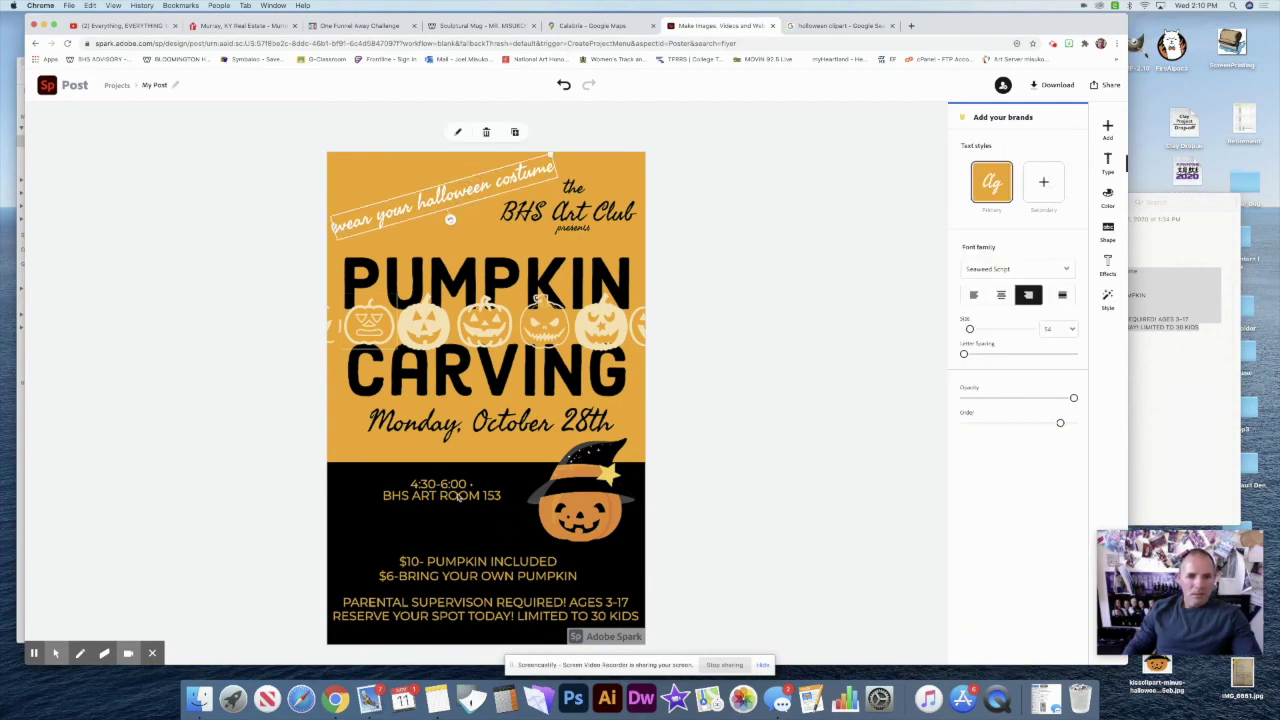
Lower the edge between the orange and black areas, and move the time and room text and witch-hat pumpkin down
click(485, 469)
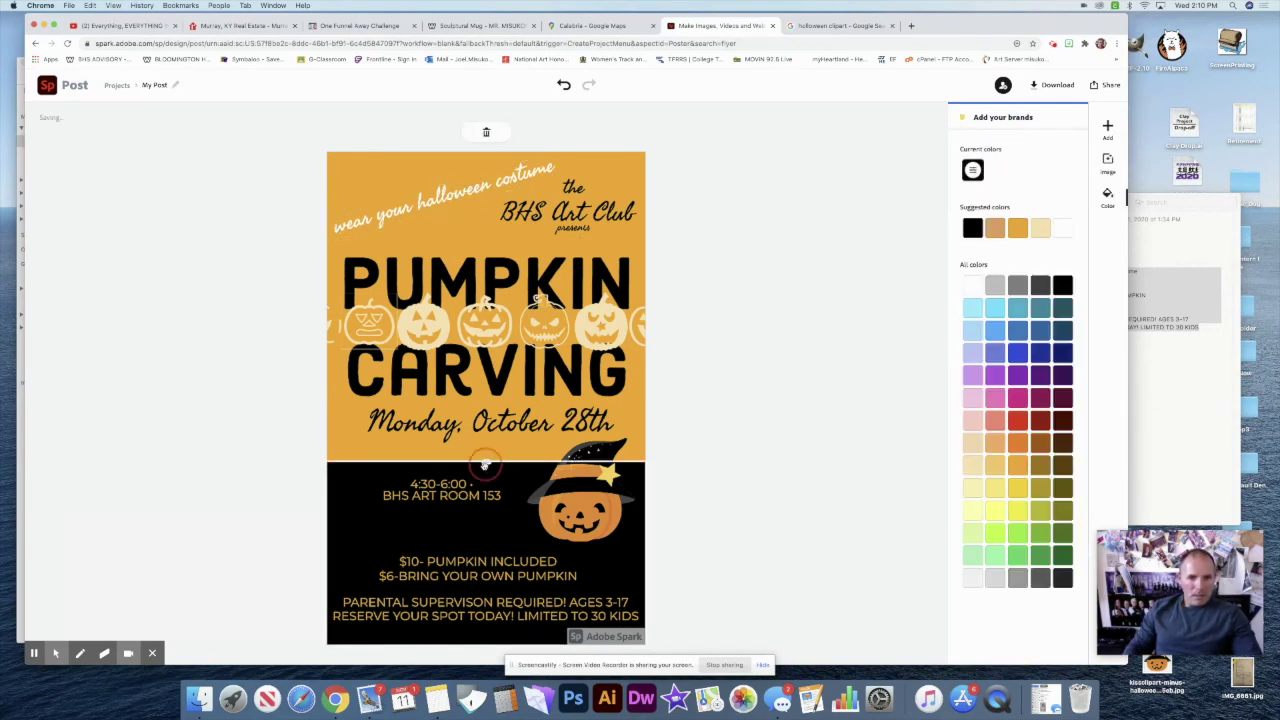
drag(460, 497, 448, 514)
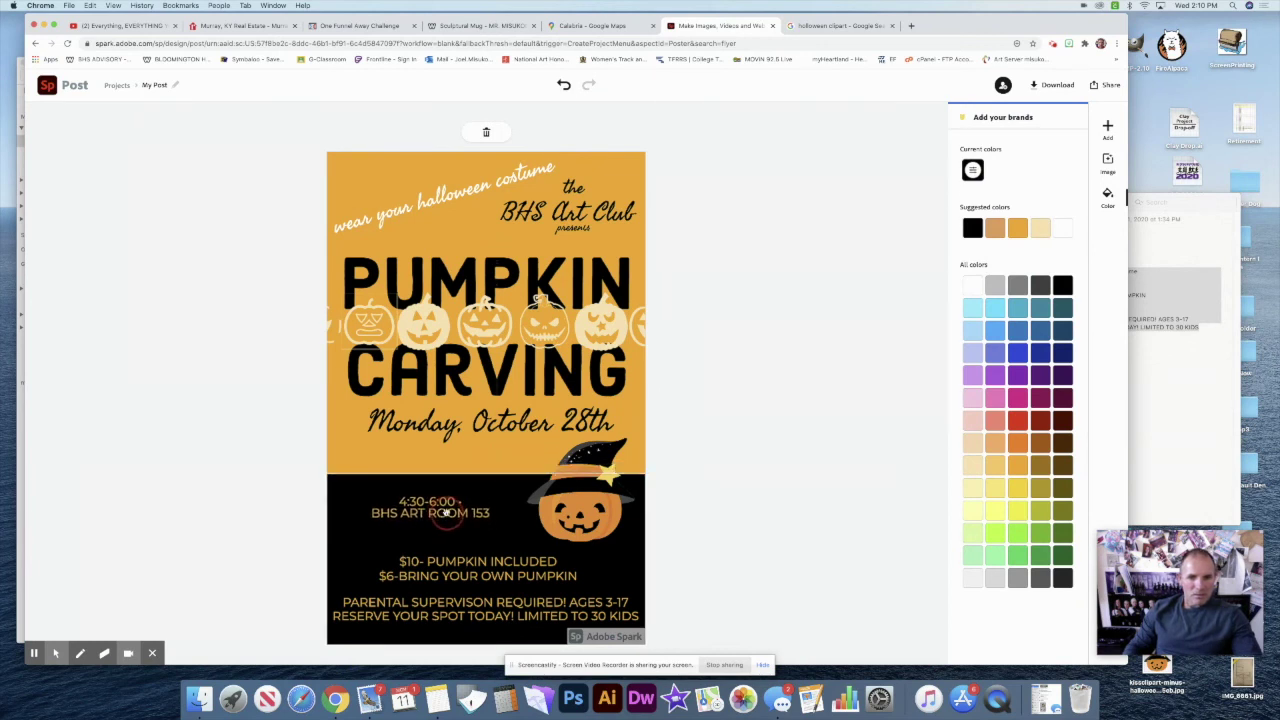
click(595, 521)
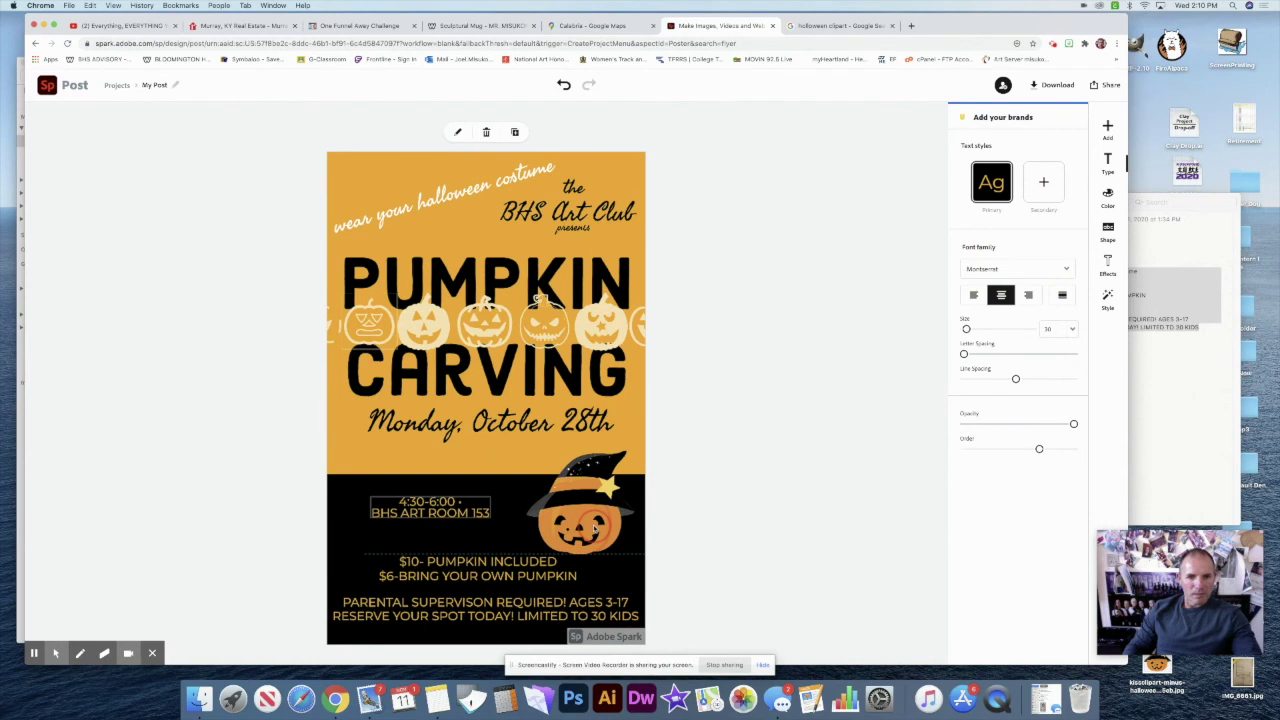
click(743, 512)
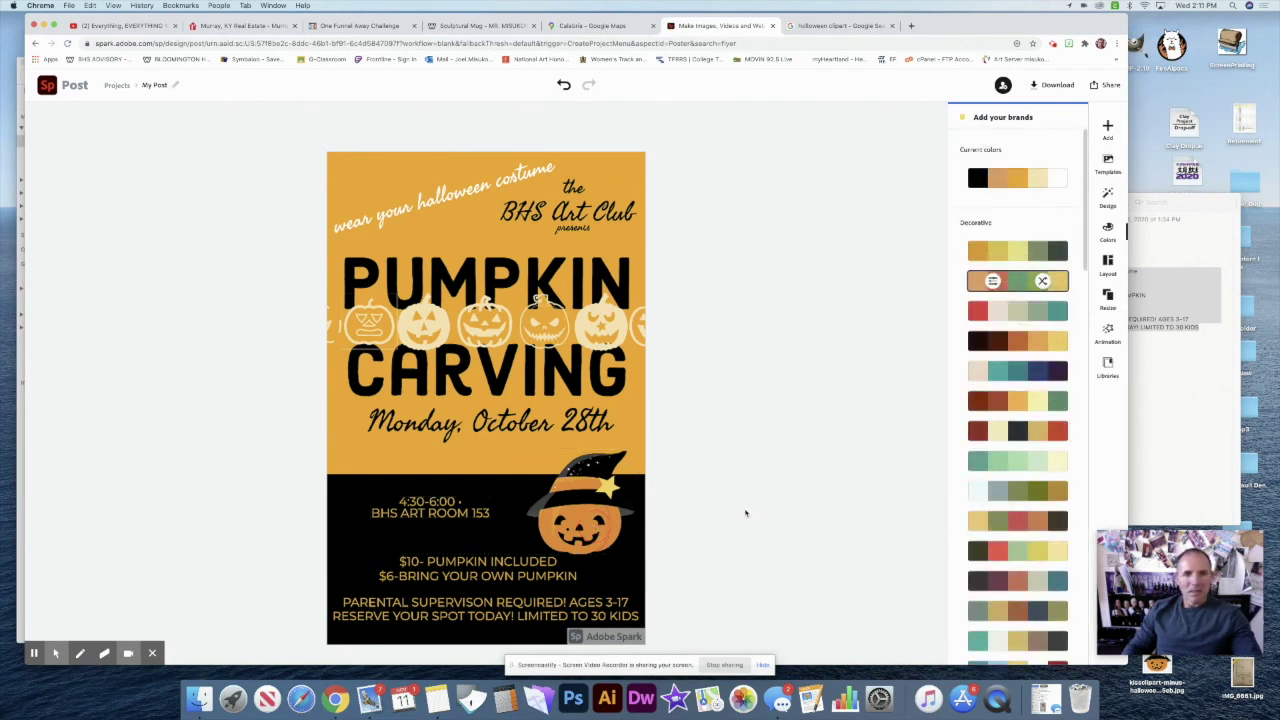
Move the header and costume text slightly closer to the "PUMPKIN" title, and nudge the costume text back up
drag(700, 176, 557, 230)
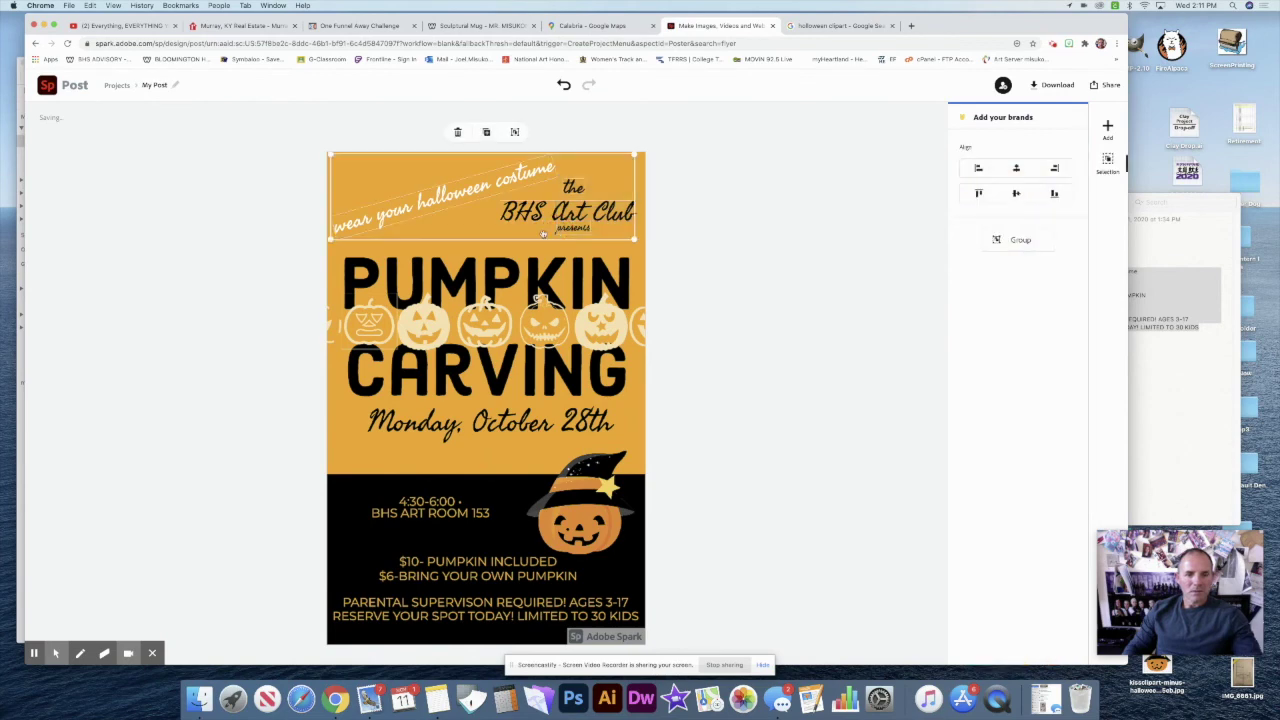
click(462, 204)
drag(718, 182, 497, 228)
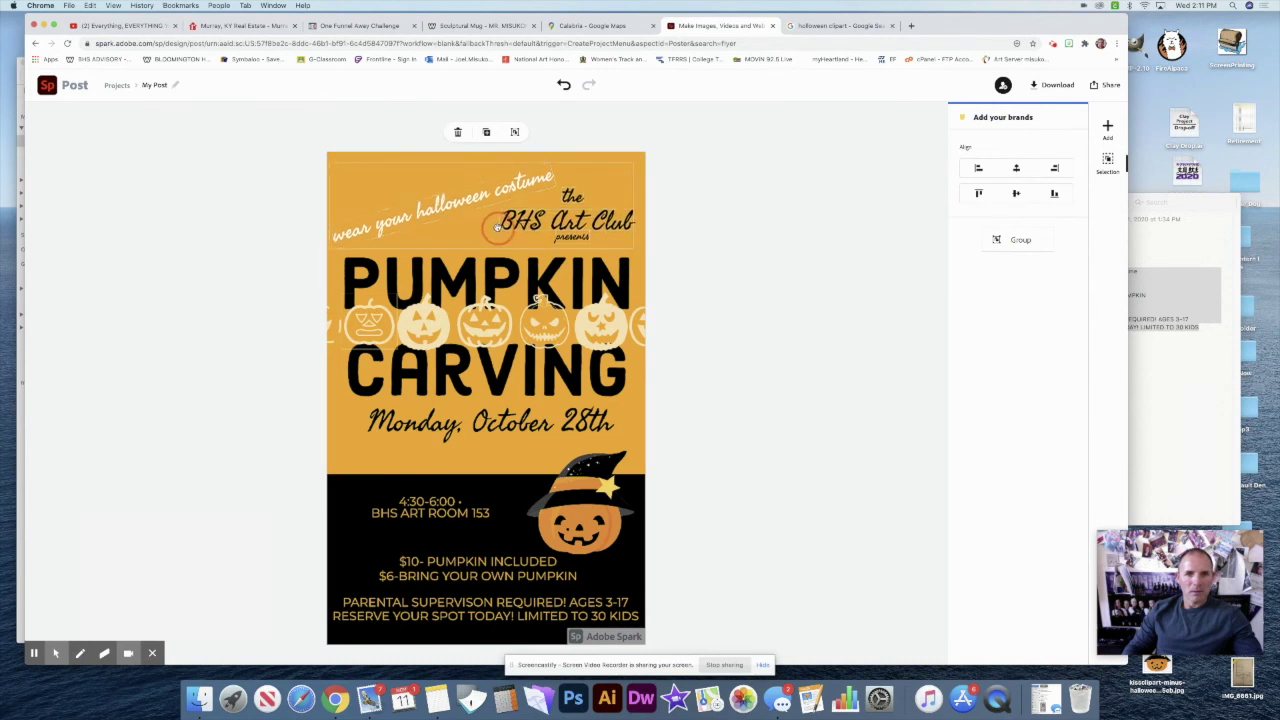
click(693, 231)
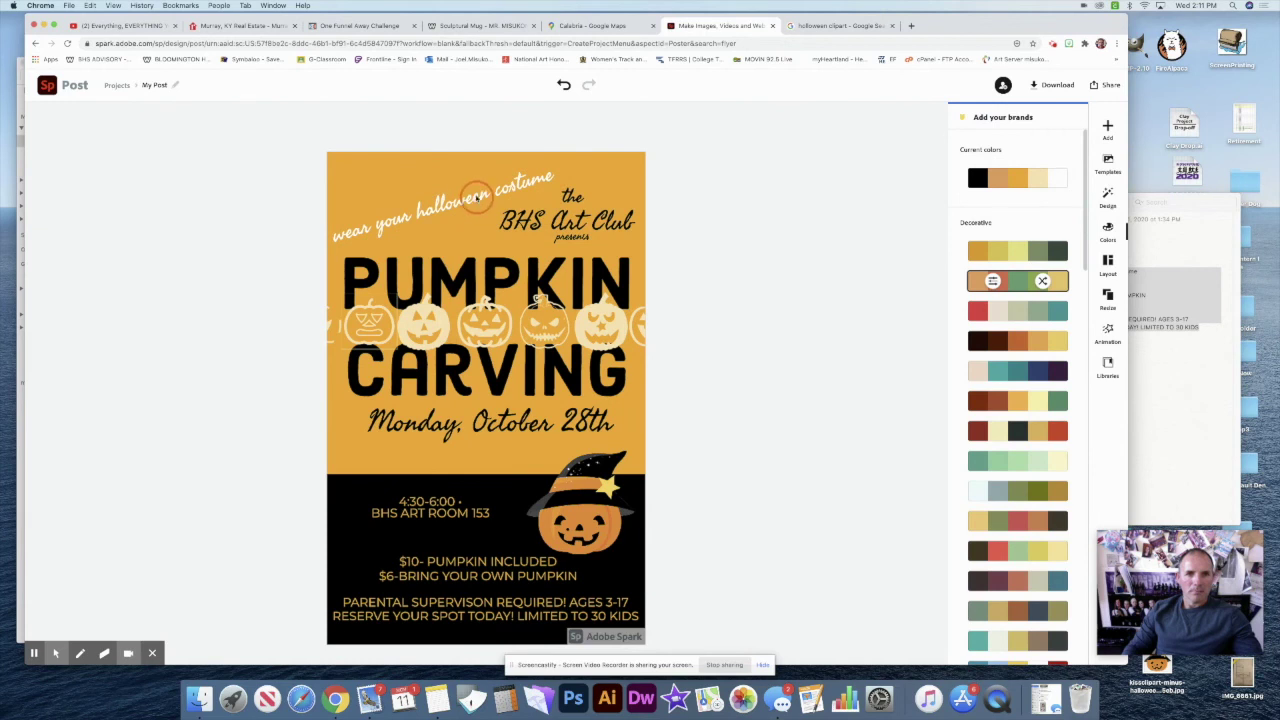
drag(475, 198, 478, 191)
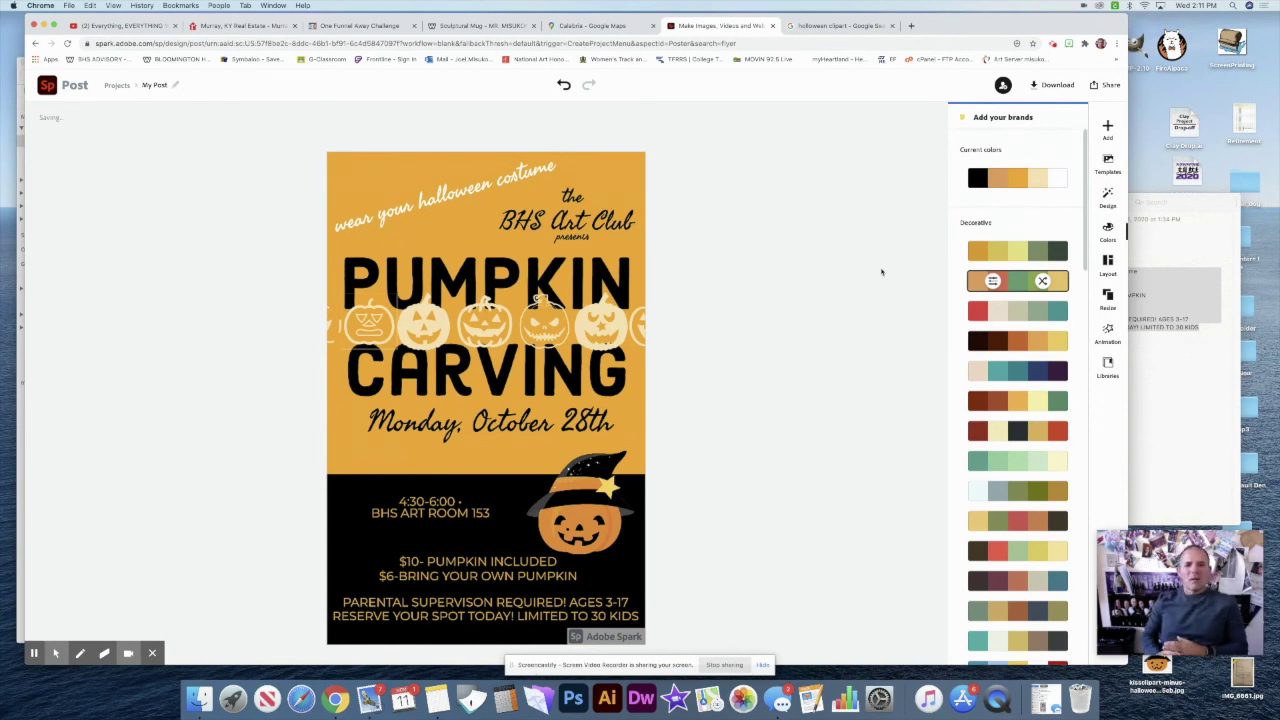
Shrink the row of pumpkins without the title and center it across the flyer between "PUMPKIN" and "CARVING"
drag(751, 289, 258, 360)
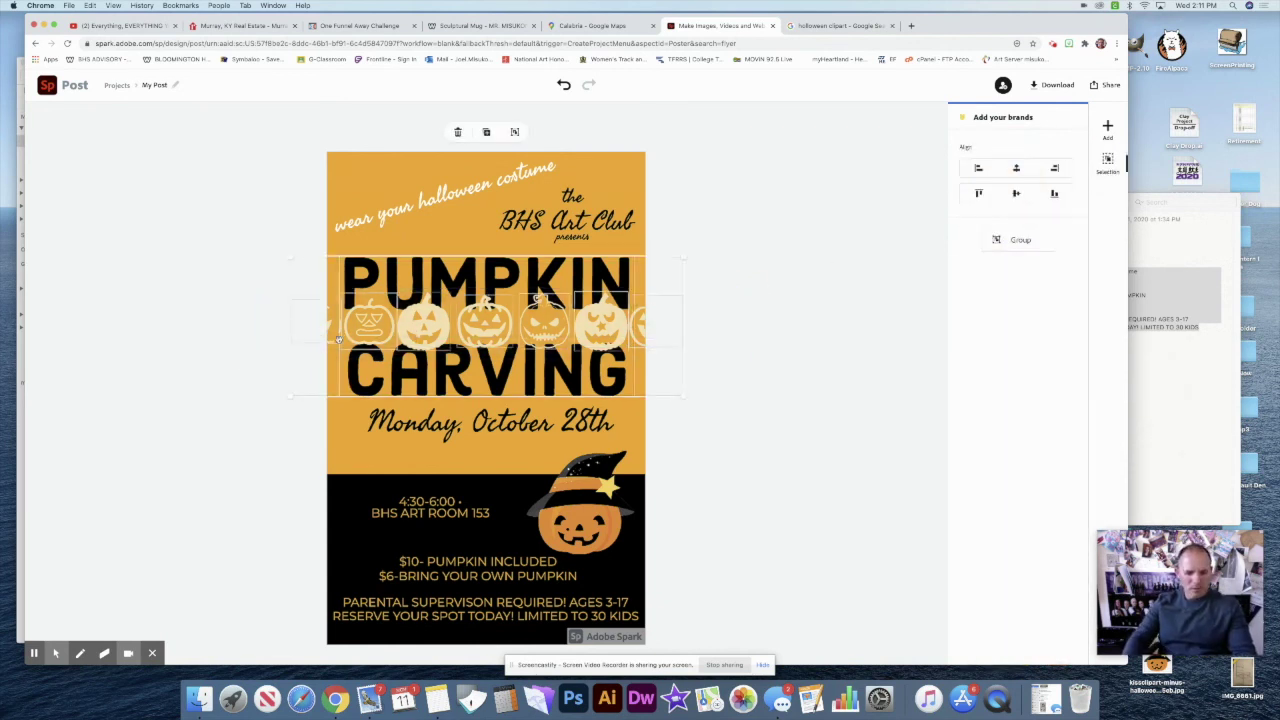
click(455, 288)
drag(683, 354, 652, 344)
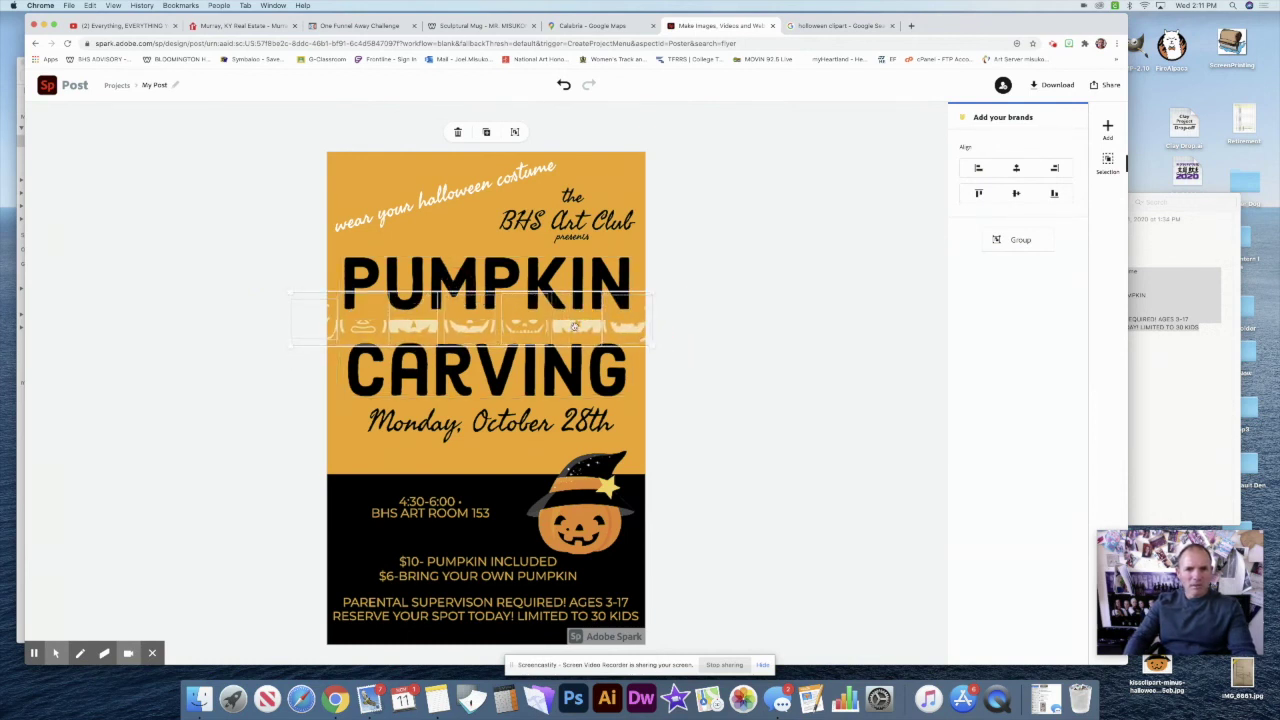
drag(576, 326, 580, 331)
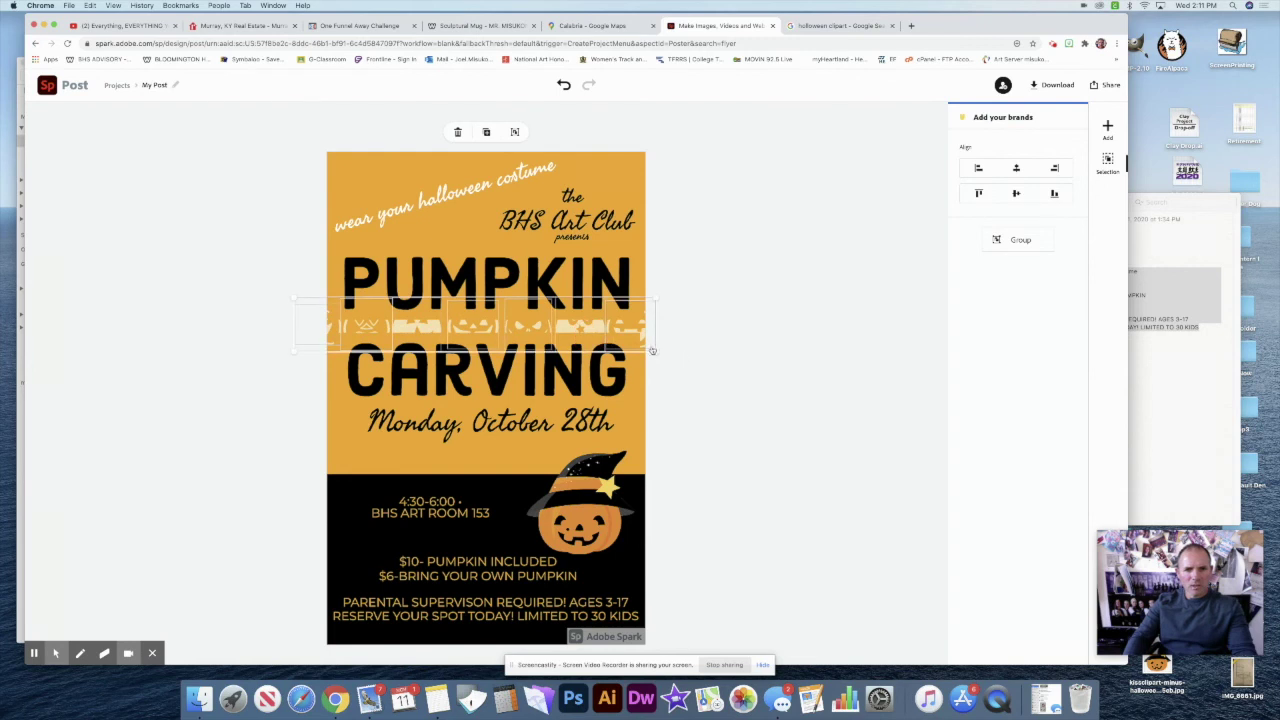
drag(654, 352, 643, 343)
drag(566, 326, 583, 326)
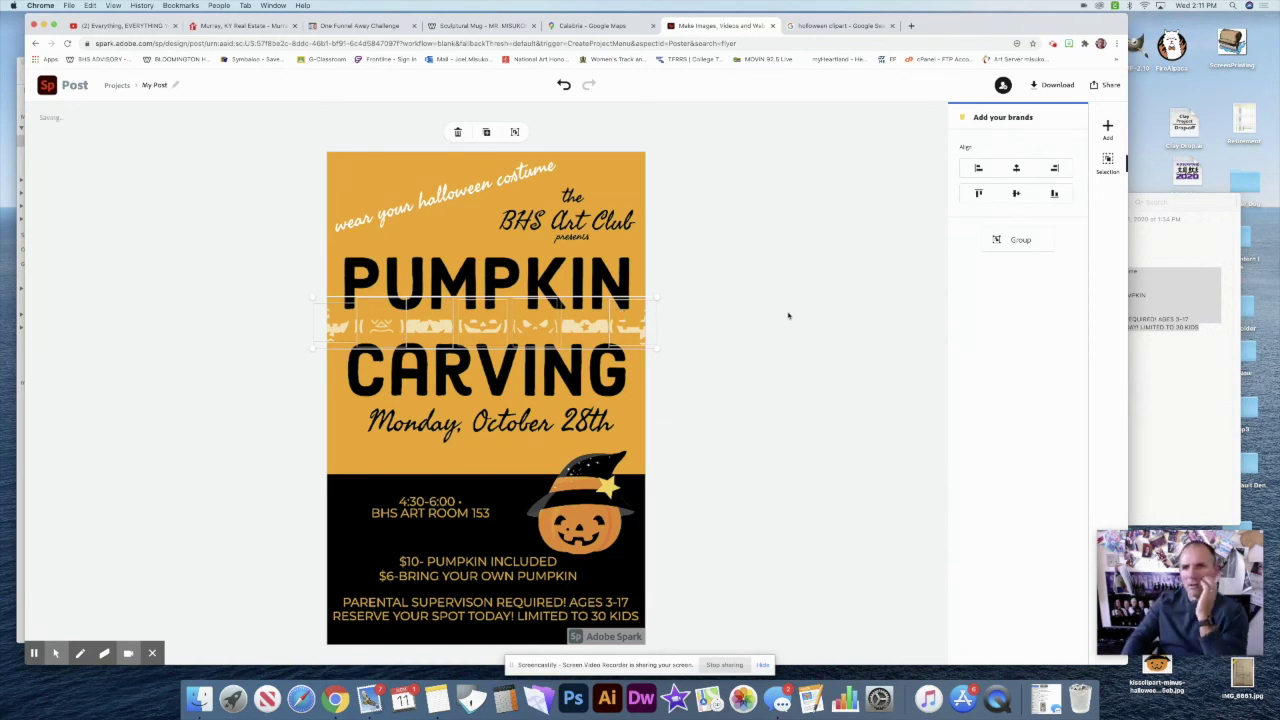
Group the row of pumpkins and bring the group forward in the stacking order, in front of the title
click(1021, 241)
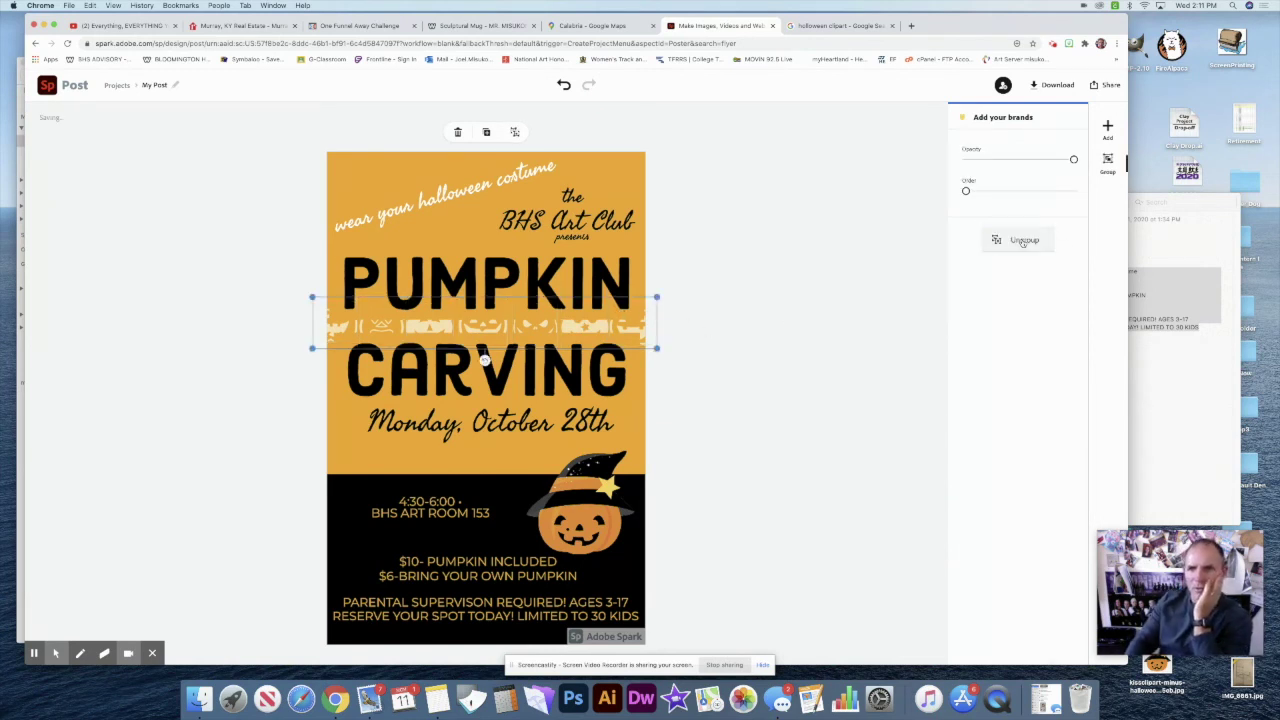
drag(966, 192, 987, 190)
click(833, 296)
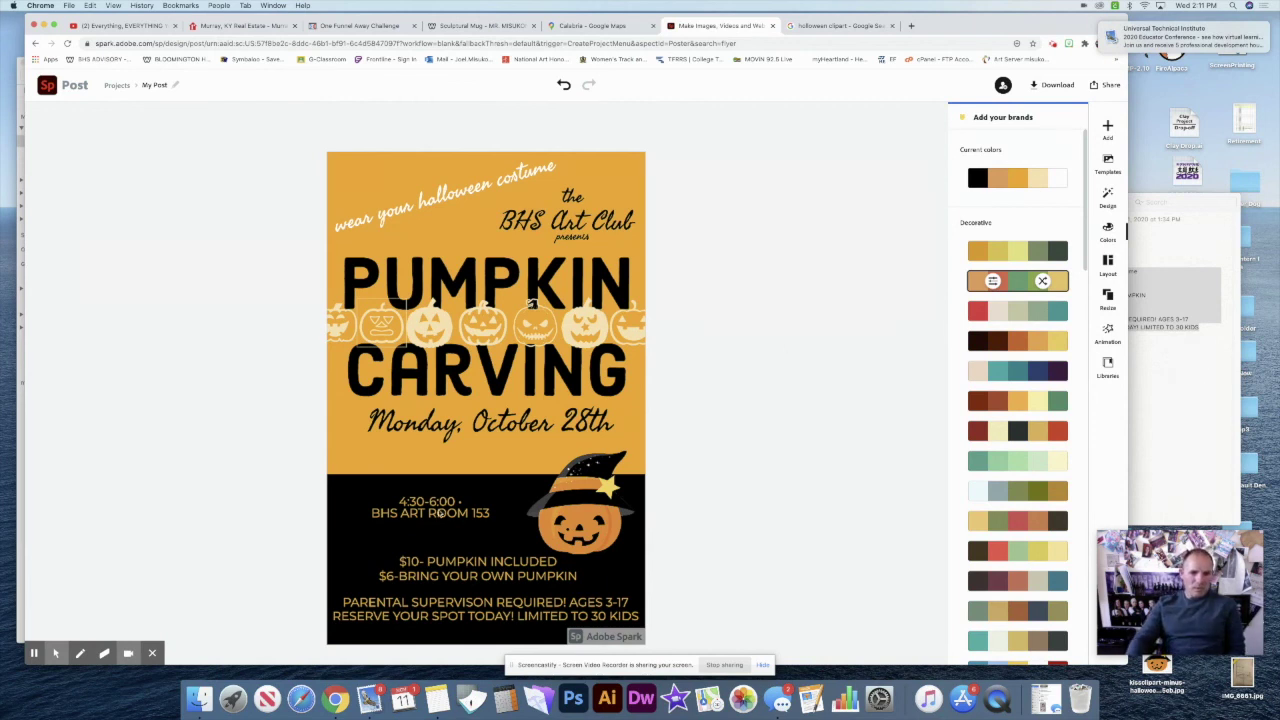
Nudge the time and room text down, and shift the two price lines left with left alignment
mouse_move(440, 515)
mouse_down()
mouse_move(483, 523)
mouse_move(400, 516)
mouse_move(400, 501)
mouse_move(433, 472)
mouse_move(490, 460)
mouse_move(452, 514)
mouse_move(446, 590)
mouse_move(431, 518)
mouse_up()
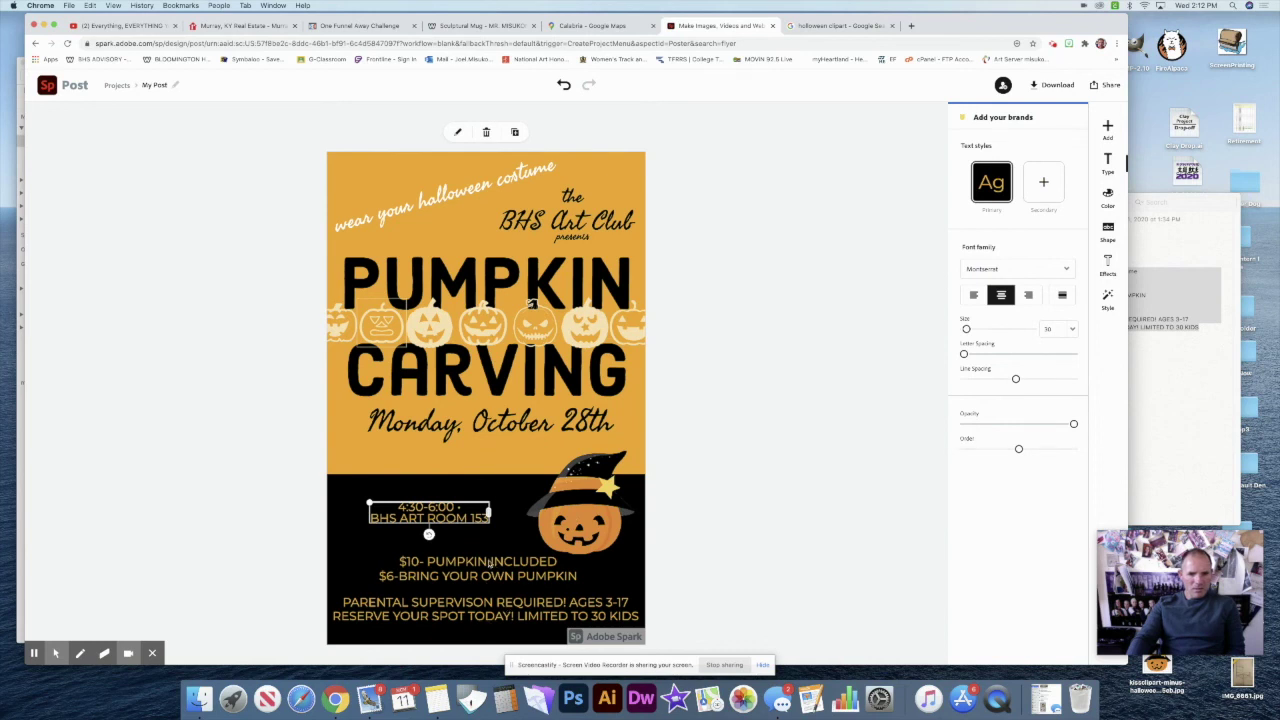
drag(490, 576, 449, 574)
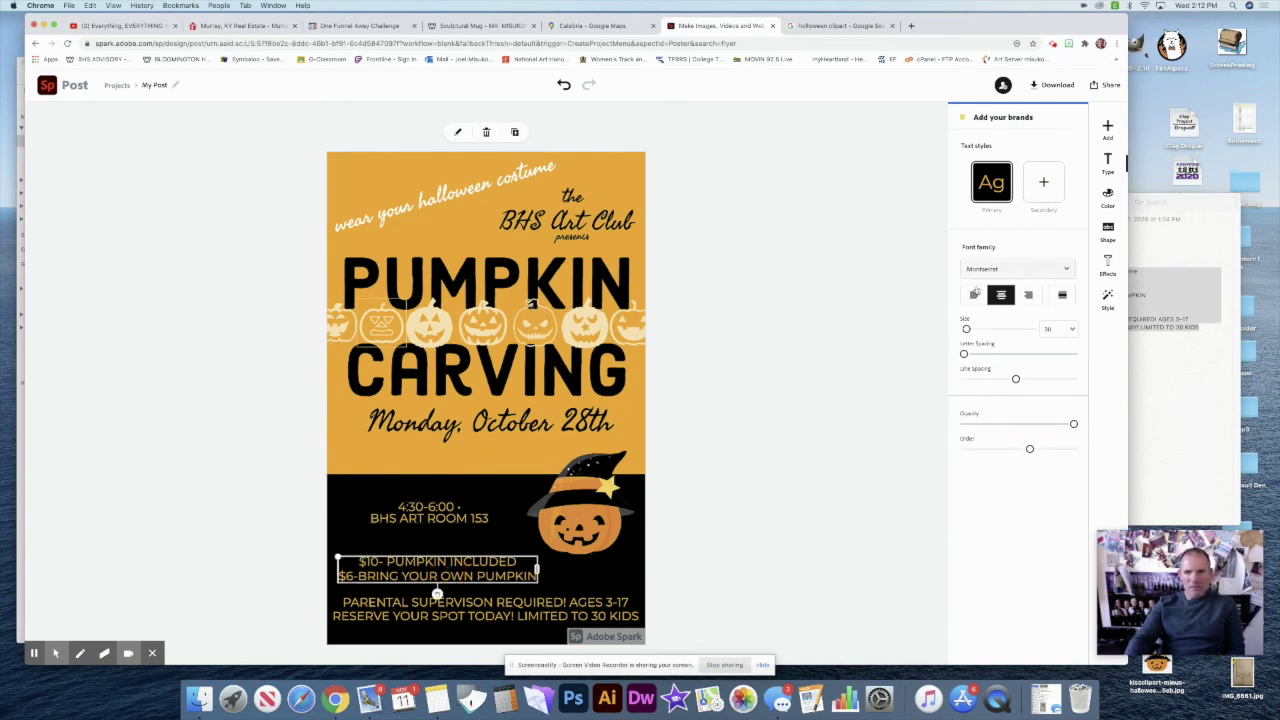
click(973, 294)
Left-align the parental supervision and reservation text at the foot of the flyer
click(474, 514)
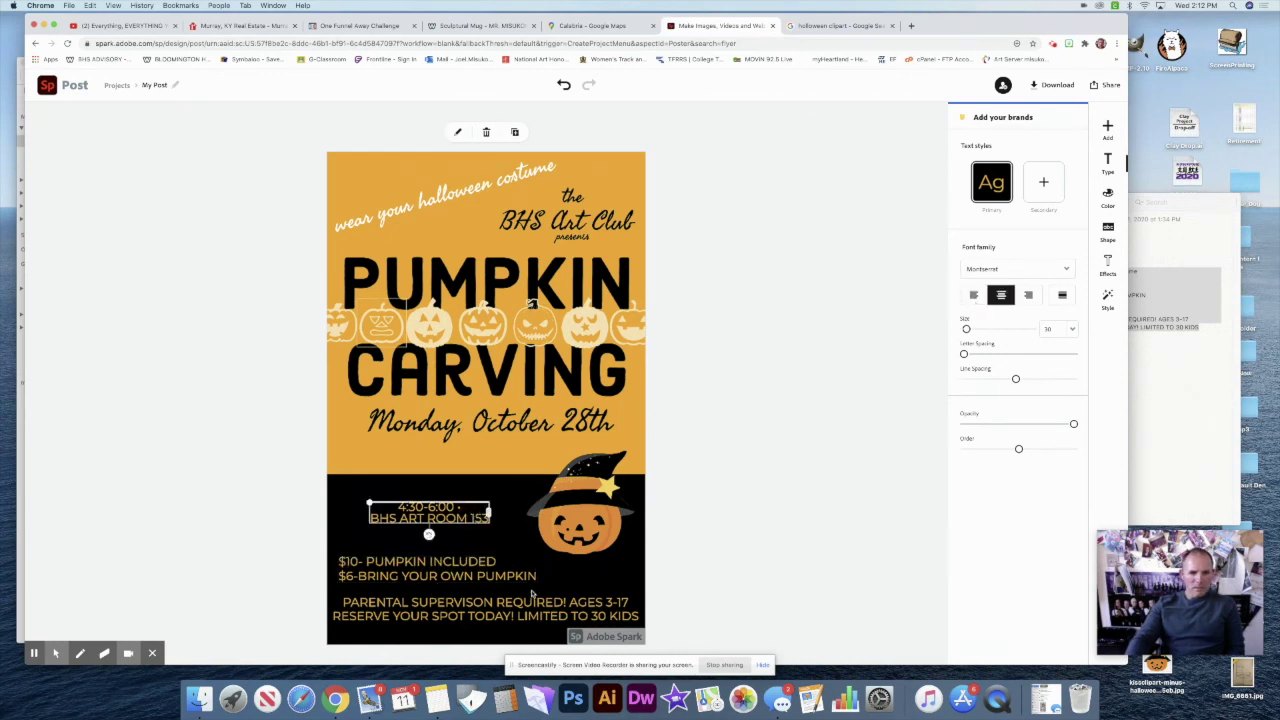
click(521, 601)
click(973, 294)
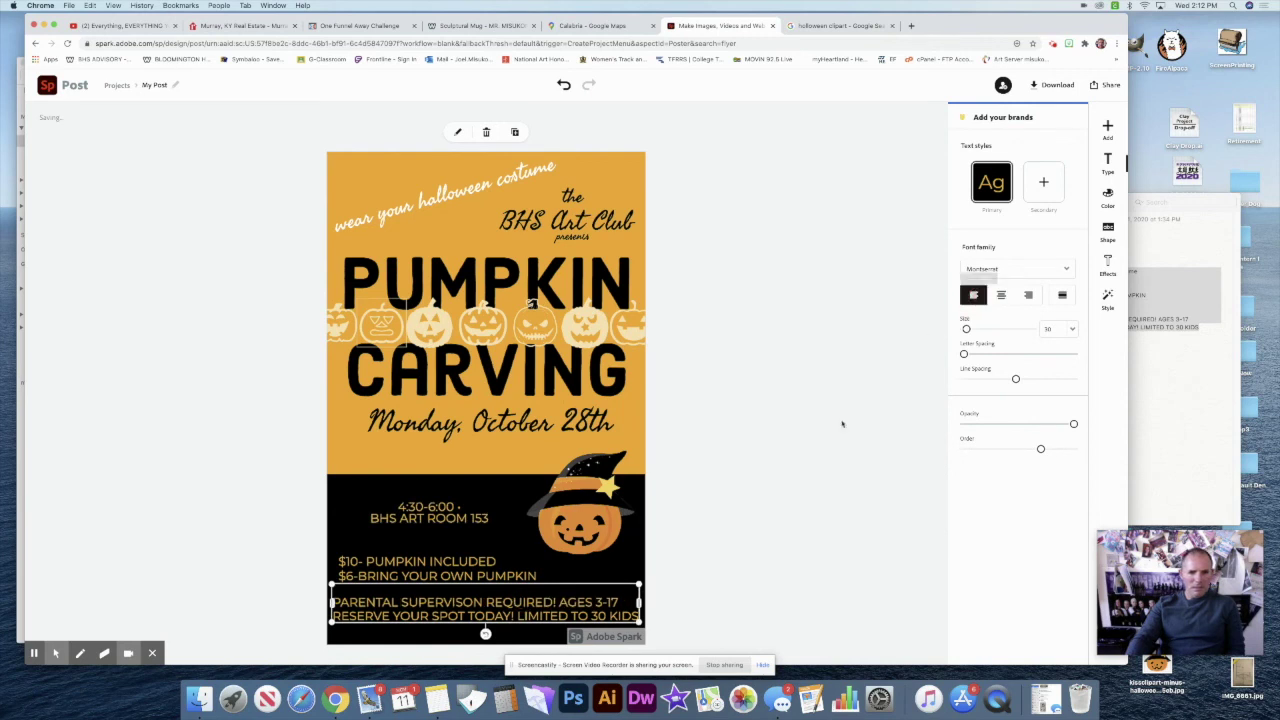
click(819, 446)
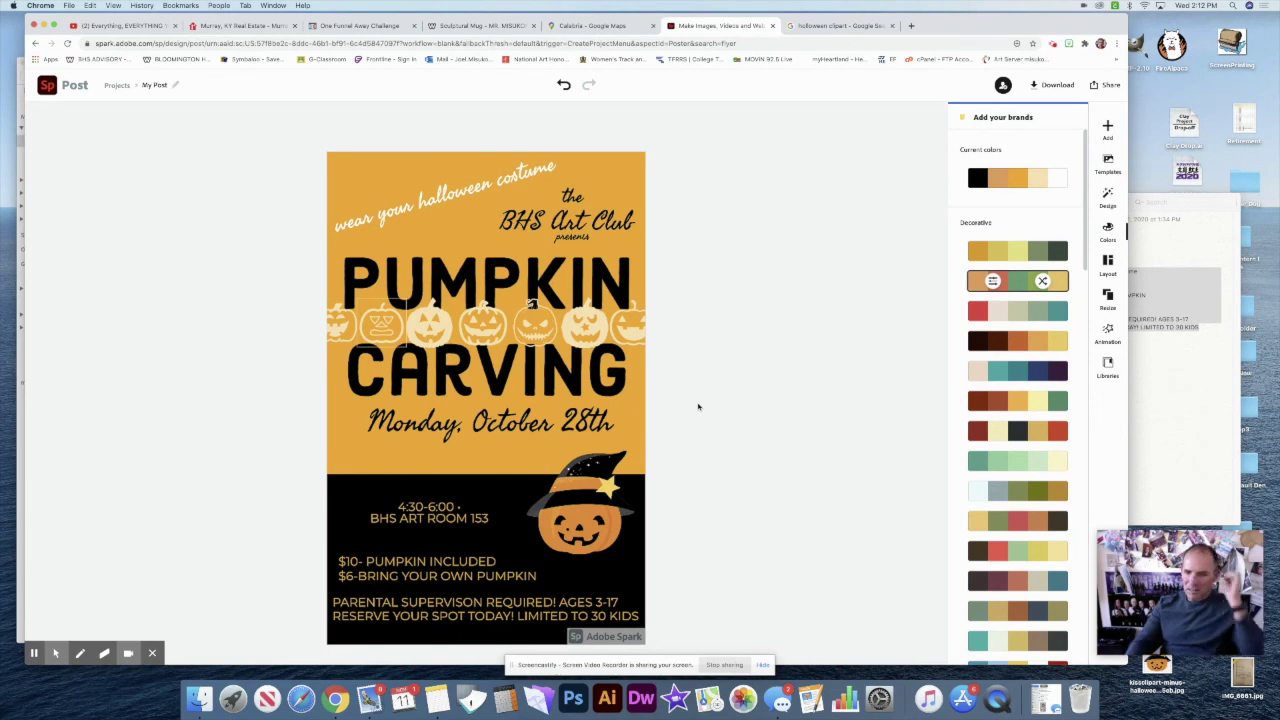
Enlarge the witch-hat pumpkin and position it beneath the date line, beside the event details
click(600, 494)
drag(521, 559, 516, 563)
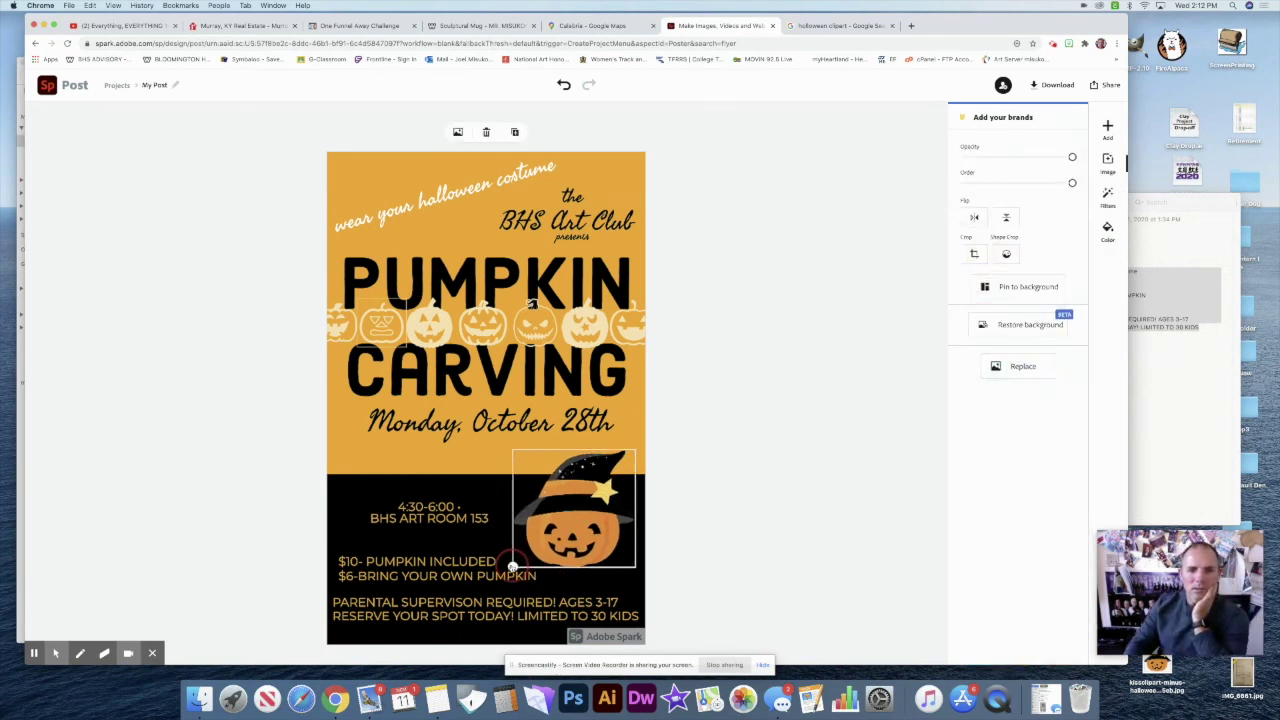
drag(511, 449, 507, 436)
drag(588, 488, 593, 484)
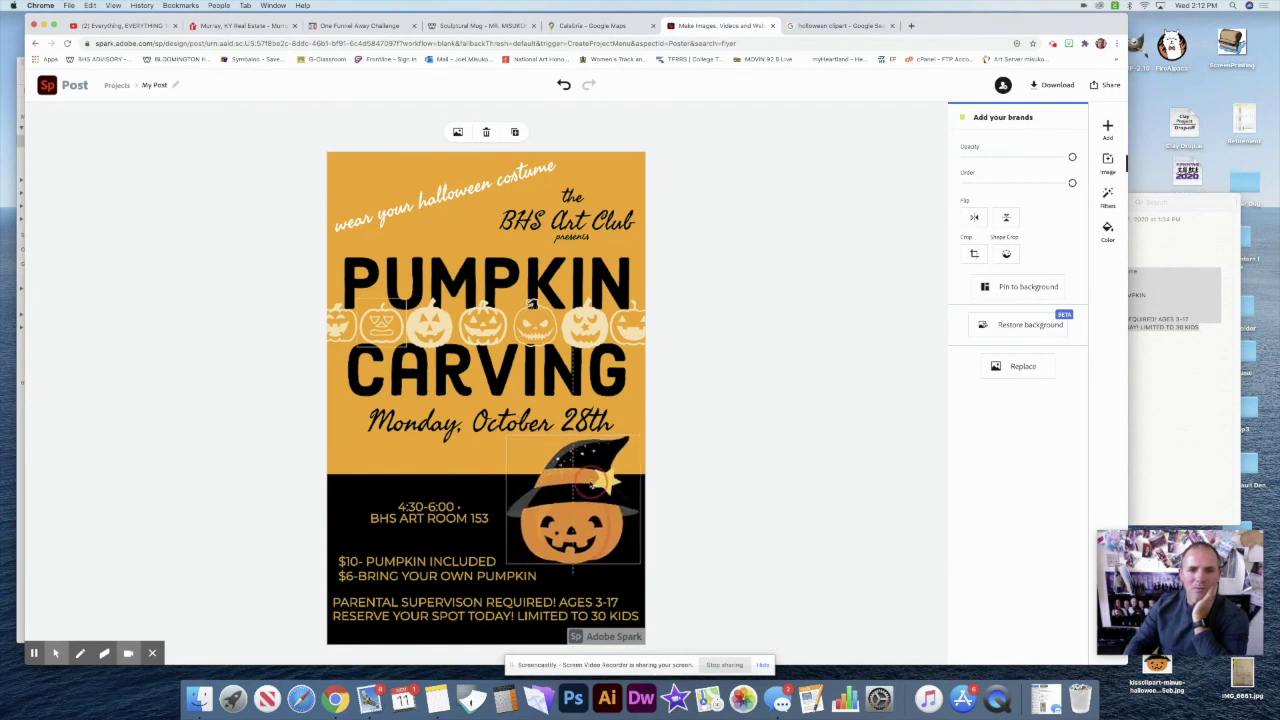
click(747, 463)
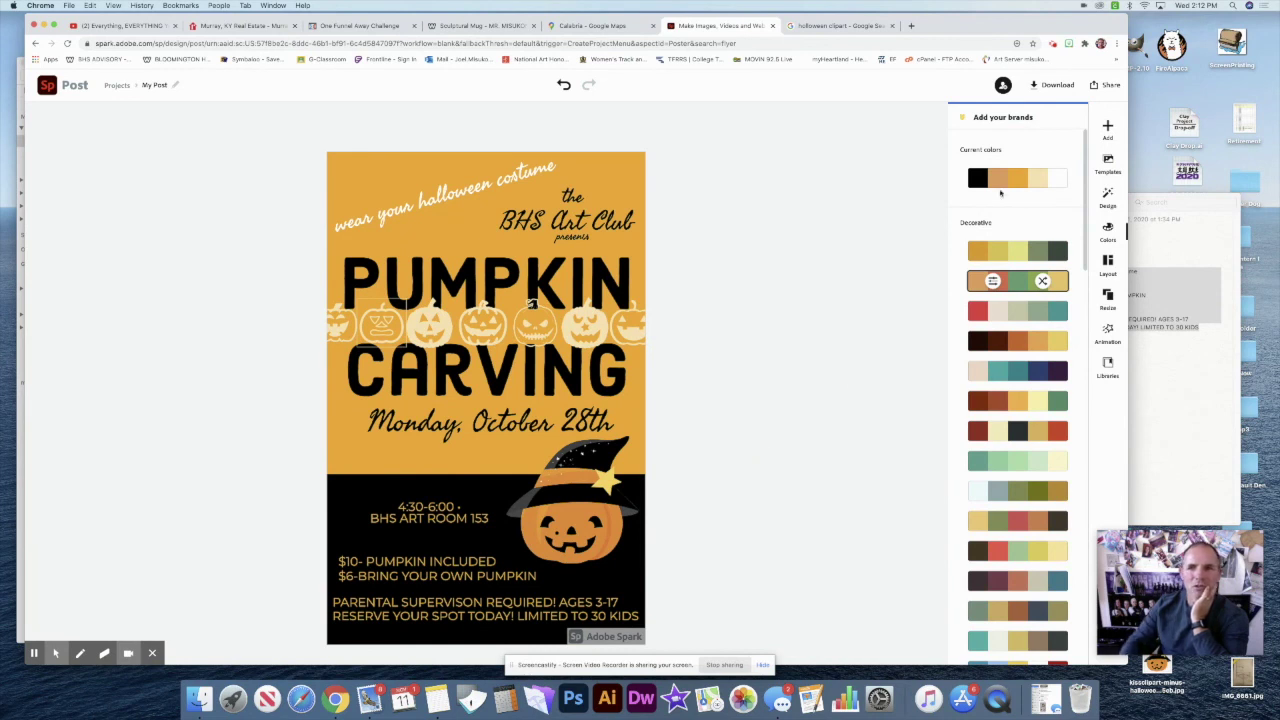
Download the finished flyer as a JPG
click(1062, 86)
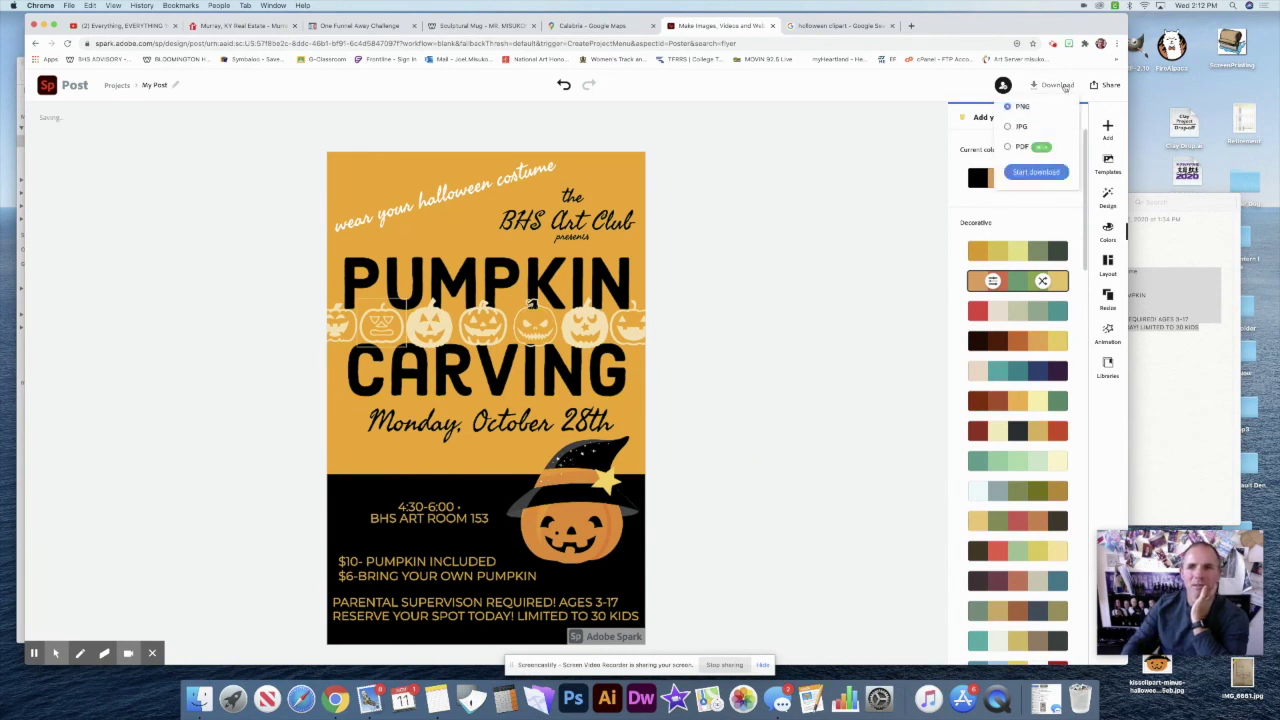
click(1022, 128)
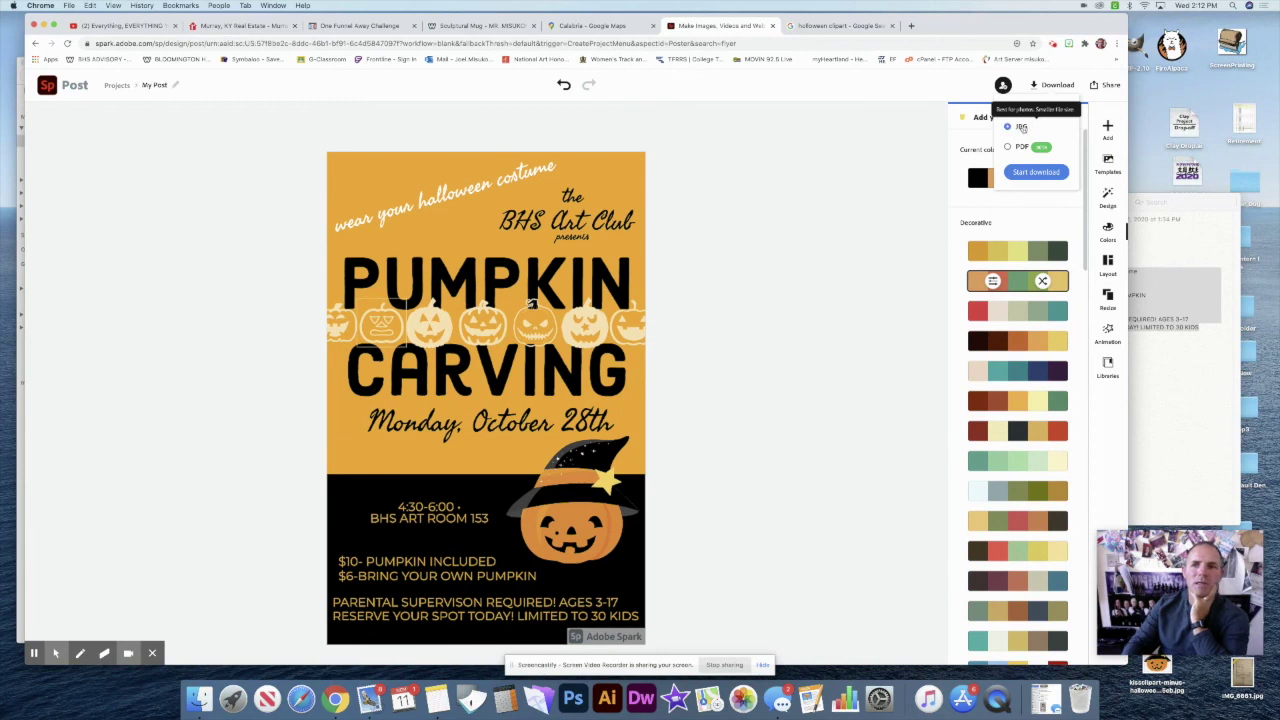
click(1043, 174)
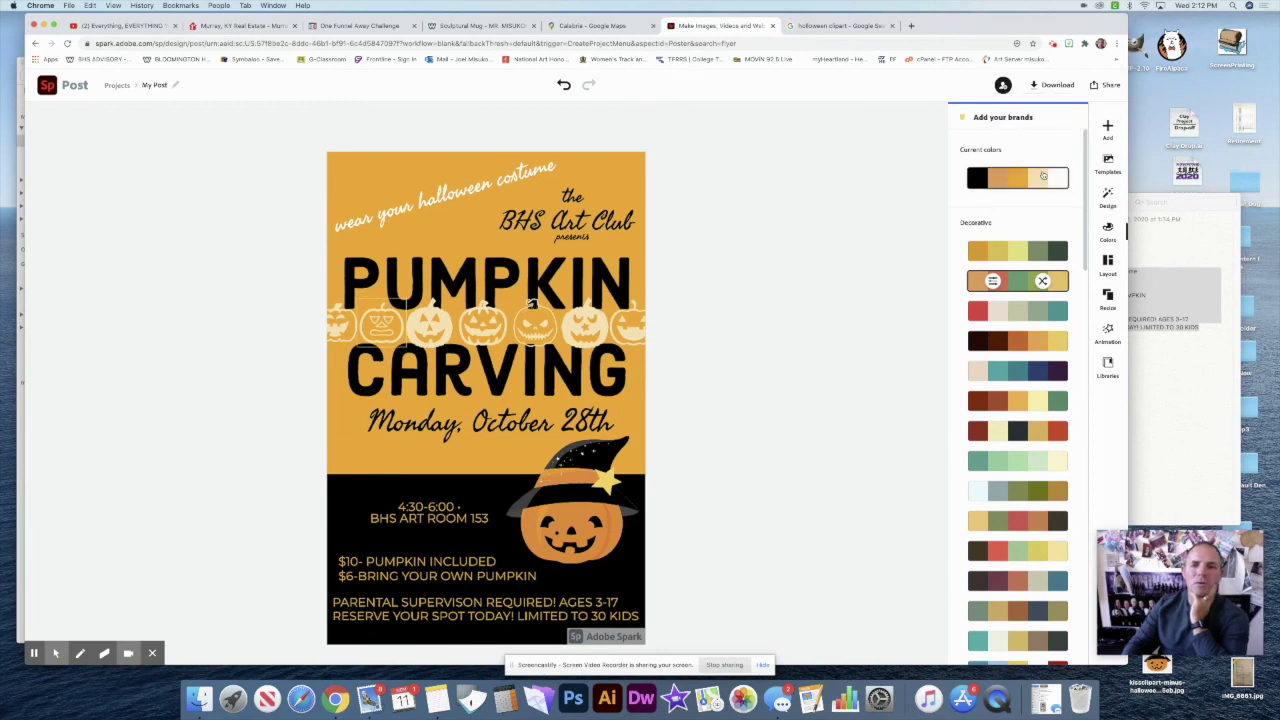